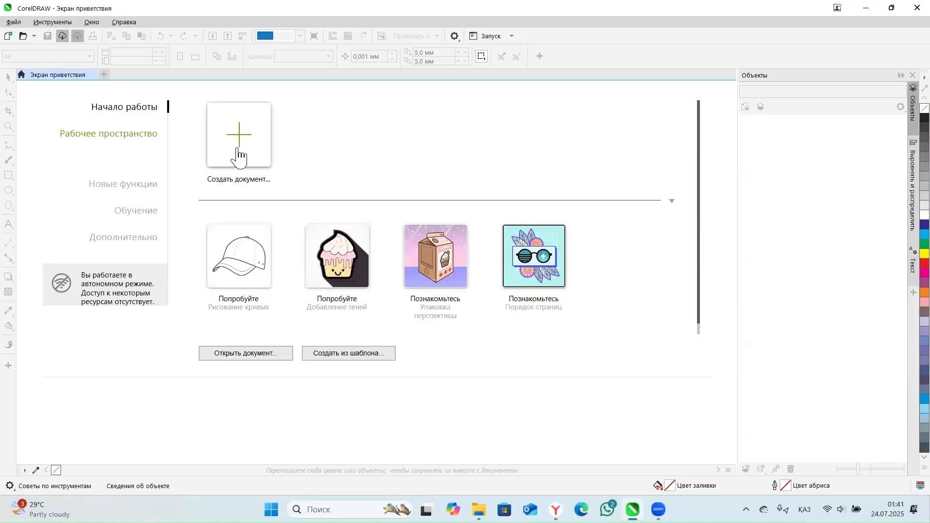
# Create a new document on an A4 landscape page, 297 × 210 mm, in RGB at 300 dpi.
pyautogui.click(238, 156)
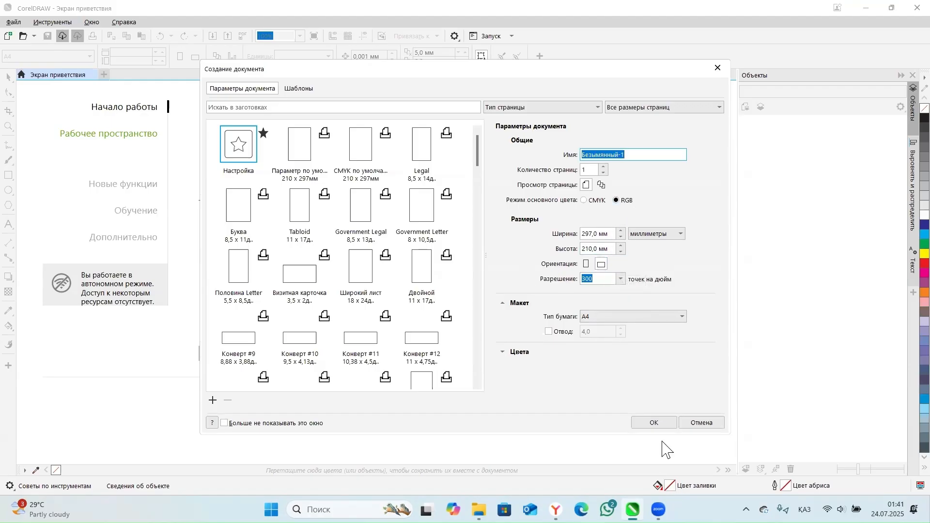
pyautogui.click(654, 422)
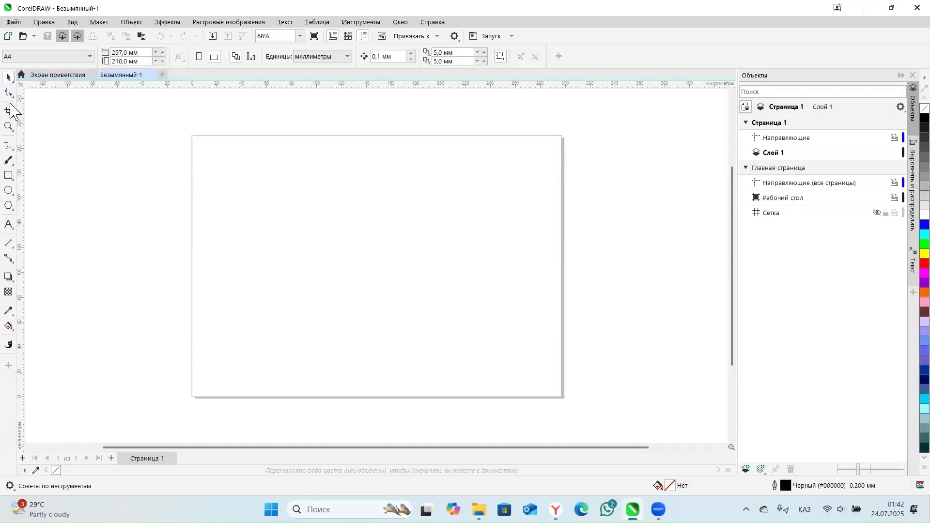
# Draw a three-sided polygon about 131 mm wide and 113 mm high on the page.
pyautogui.click(9, 205)
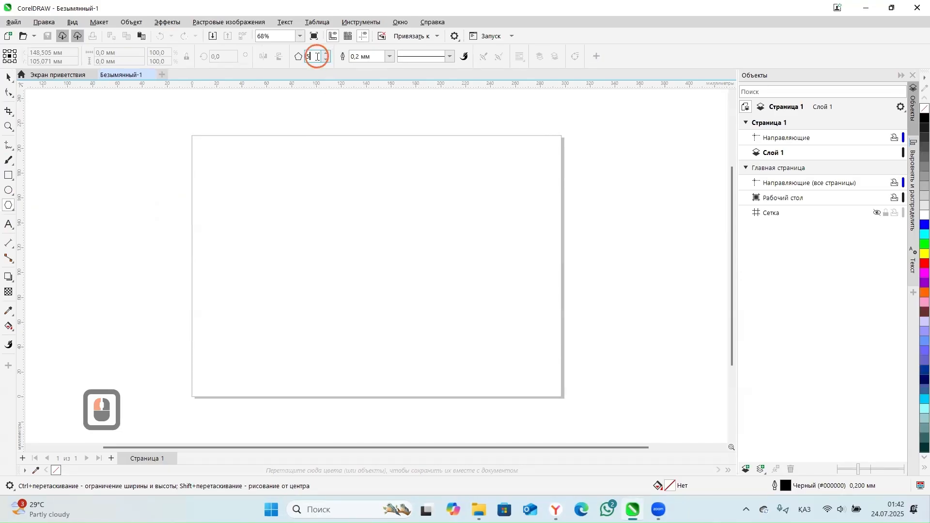
pyautogui.click(318, 56)
pyautogui.write('3')
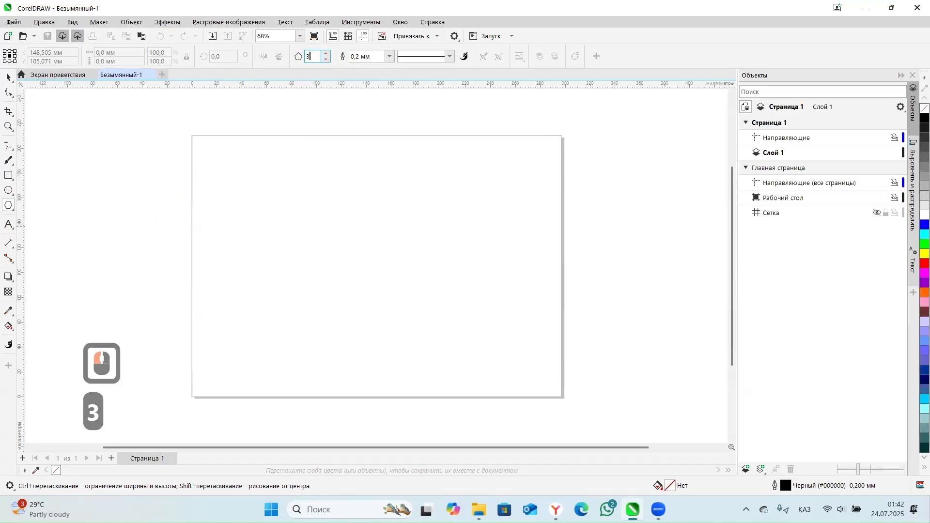
pyautogui.click(259, 184)
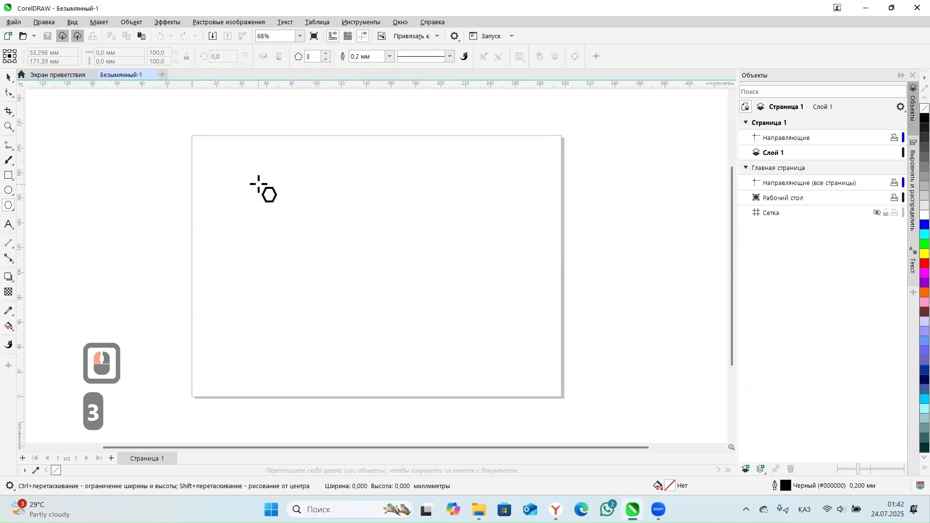
pyautogui.moveTo(258, 184); pyautogui.dragTo(378, 372)
# Delete the midpoint nodes on the triangle's sides, keeping only its corner nodes.
pyautogui.click(8, 77)
pyautogui.click(347, 235)
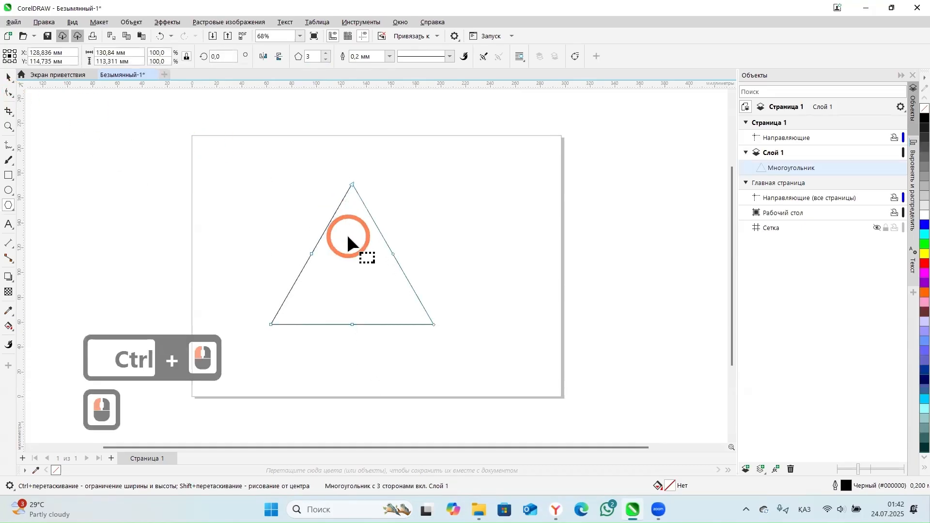
pyautogui.click(9, 93)
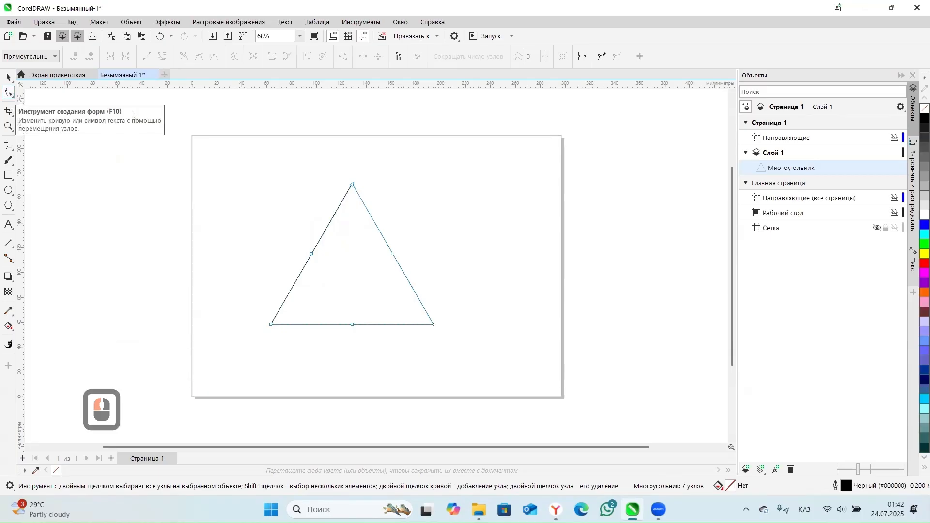
pyautogui.moveTo(281, 216); pyautogui.dragTo(421, 373)
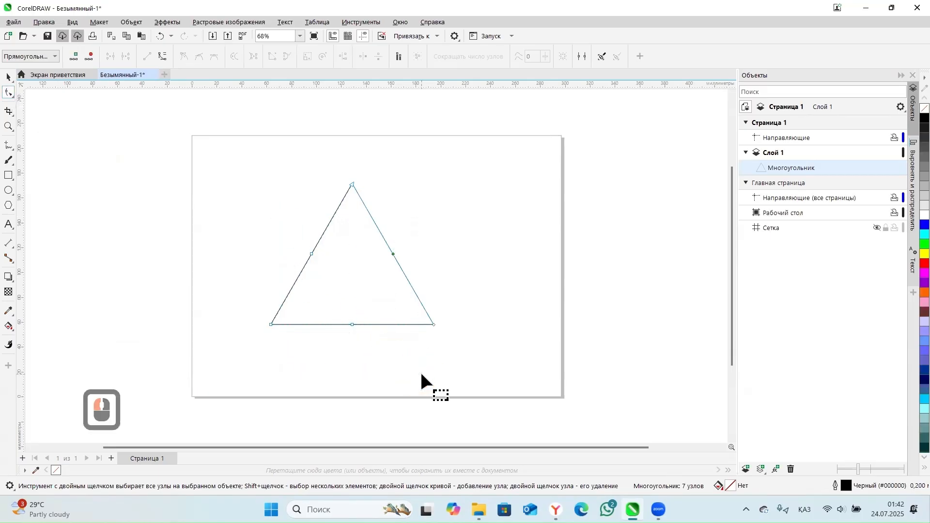
pyautogui.press('Delete')
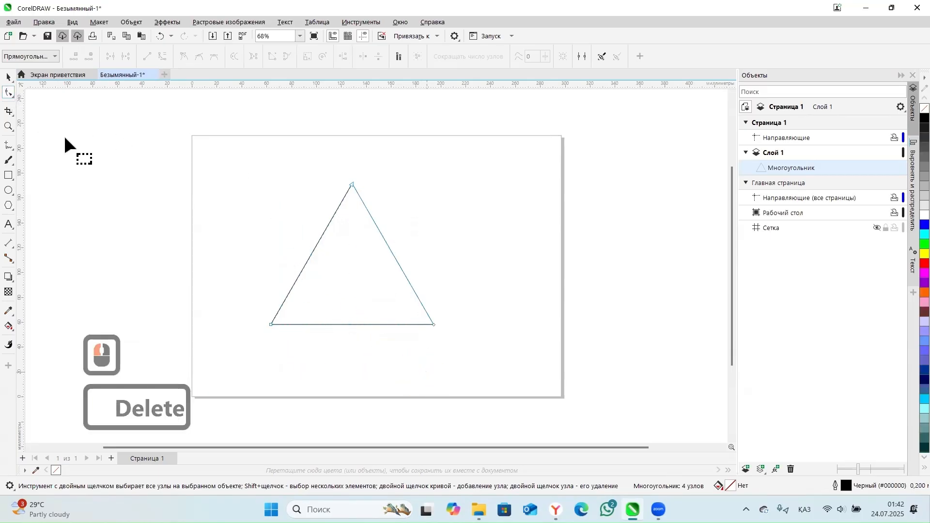
# Scale the triangle proportionally to a height of 160 mm.
pyautogui.click(386, 204)
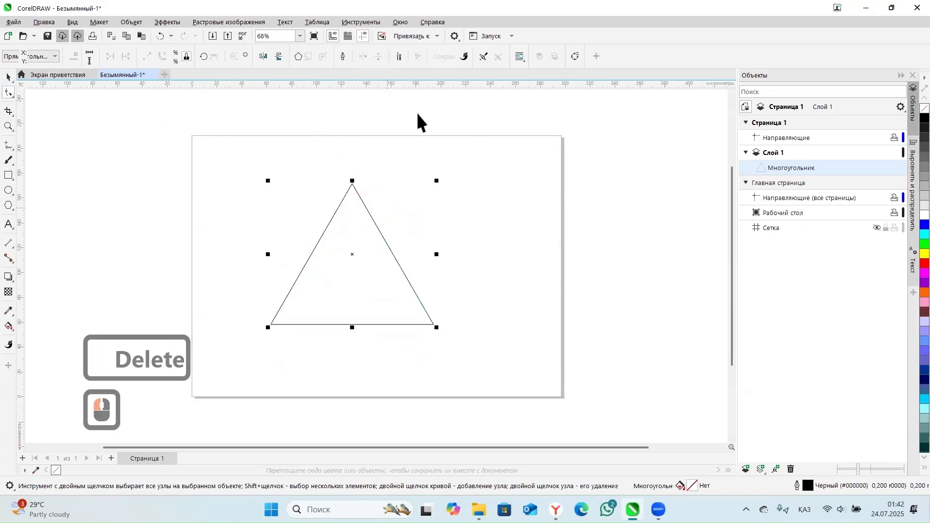
pyautogui.press('space')
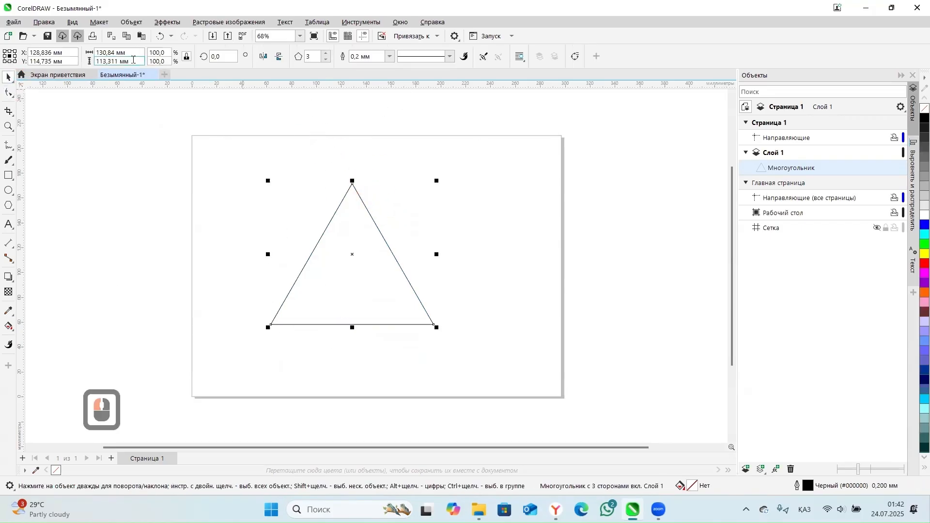
pyautogui.click(133, 59)
pyautogui.write('160')
pyautogui.press('Return')
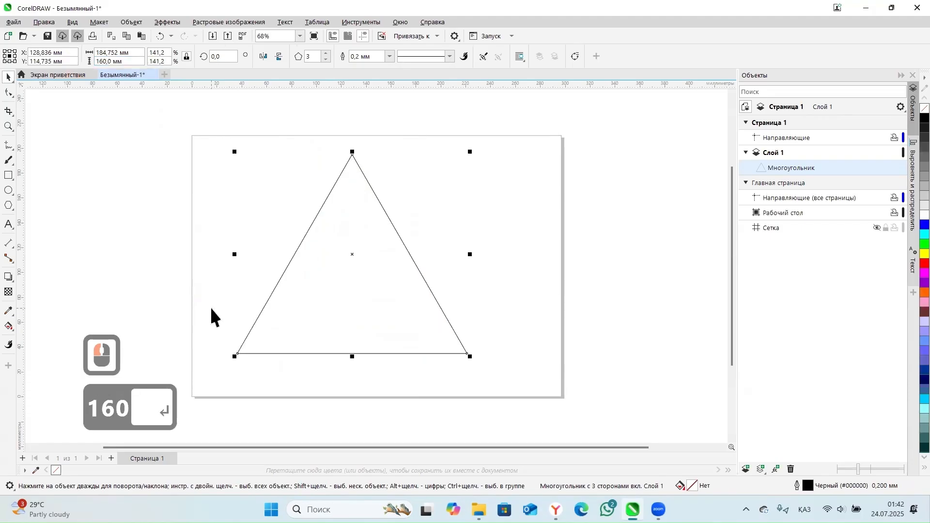
pyautogui.click(496, 238)
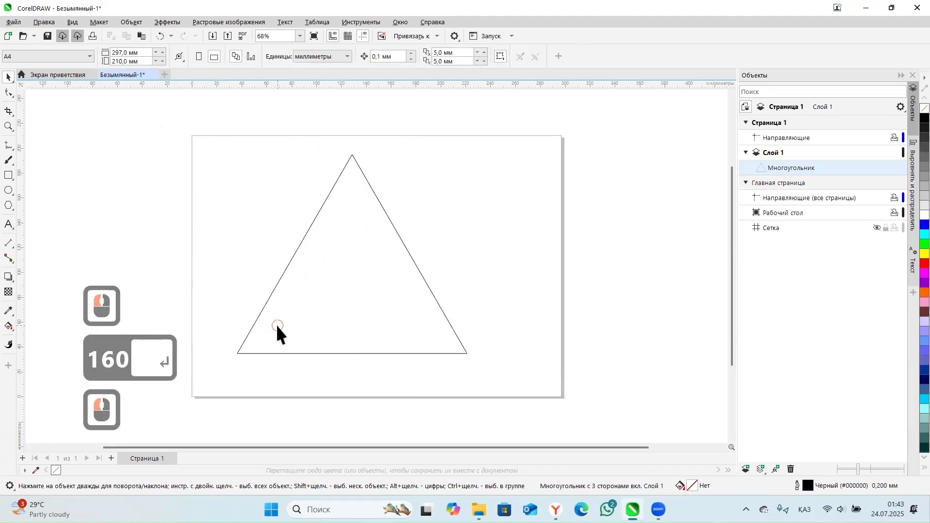
# Duplicate the triangle horizontally to its right and snap the copy so the neighbouring base corners meet exactly.
pyautogui.click(399, 306)
pyautogui.scroll(-2, 399, 306)
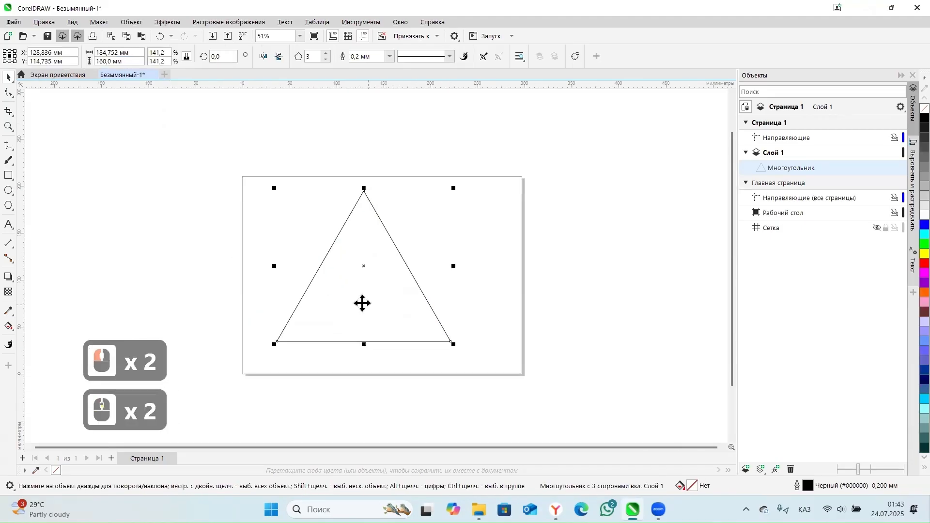
pyautogui.moveTo(363, 301); pyautogui.dragTo(545, 305)
pyautogui.rightClick(544, 306)
pyautogui.scroll(-2, 544, 306)
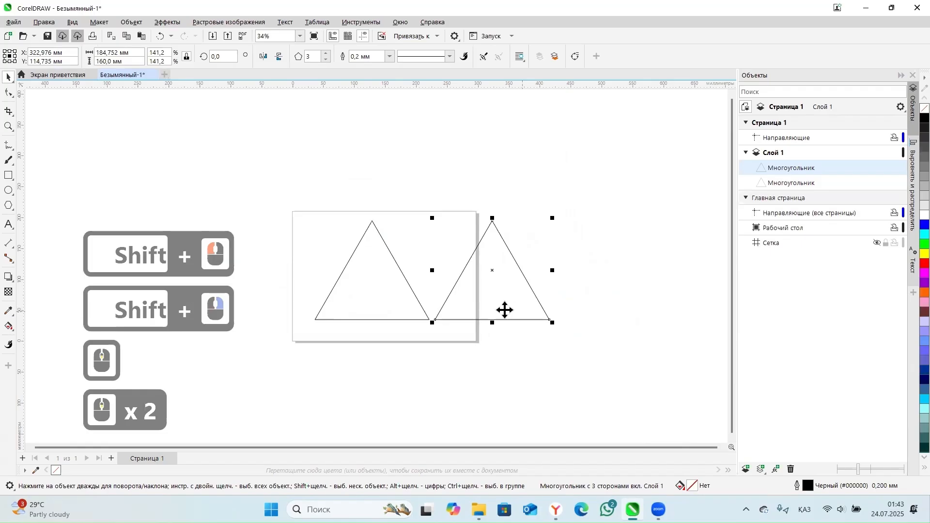
pyautogui.moveTo(505, 310); pyautogui.dragTo(499, 310)
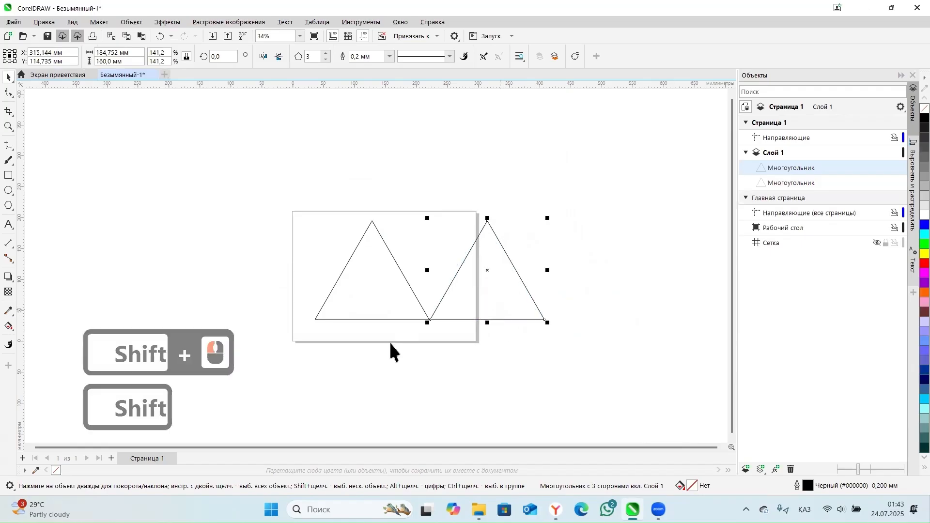
pyautogui.scroll(11, 426, 319)
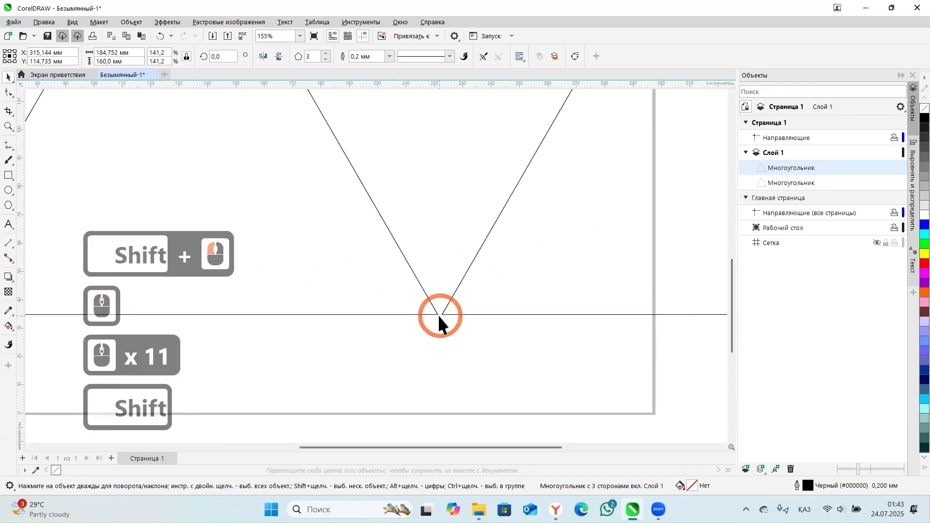
pyautogui.moveTo(437, 315); pyautogui.dragTo(437, 314)
# Copy and paste both triangles, mirror the copies vertically, and slide them left to interlock with the originals in one strip.
pyautogui.keyDown('shift'); pyautogui.click(376, 286); pyautogui.keyUp('shift')
pyautogui.hotkey('ctrl', 'c')
pyautogui.hotkey('ctrl', 'v')
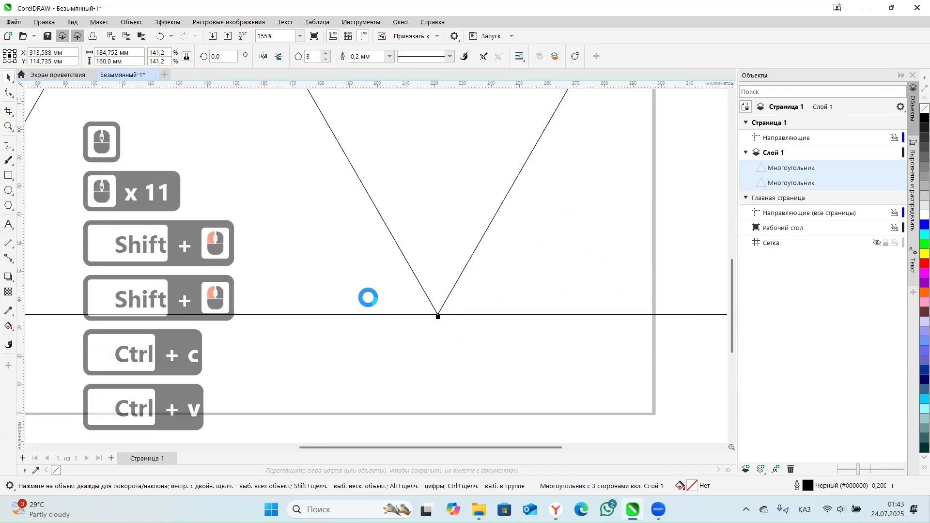
pyautogui.scroll(-8, 426, 315)
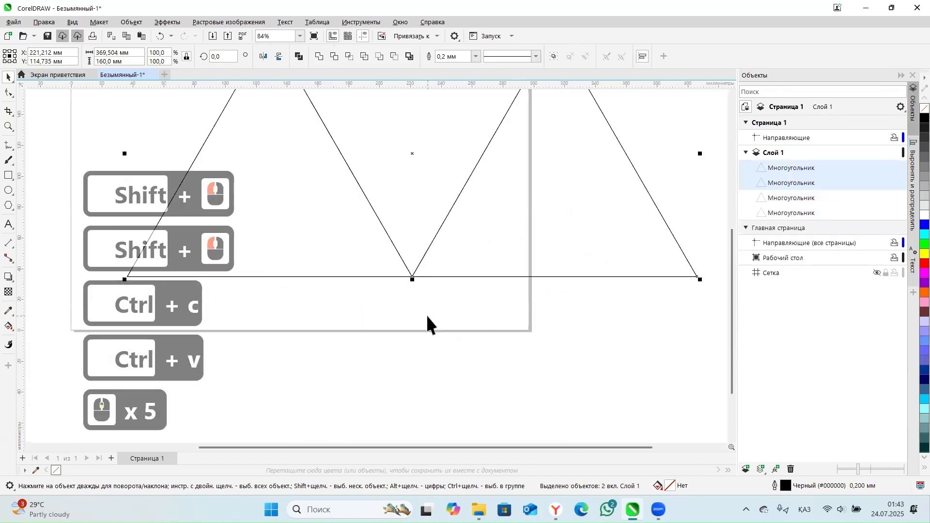
pyautogui.click(280, 58)
pyautogui.moveTo(513, 288); pyautogui.dragTo(419, 292)
pyautogui.click(446, 339)
pyautogui.scroll(-2, 384, 269)
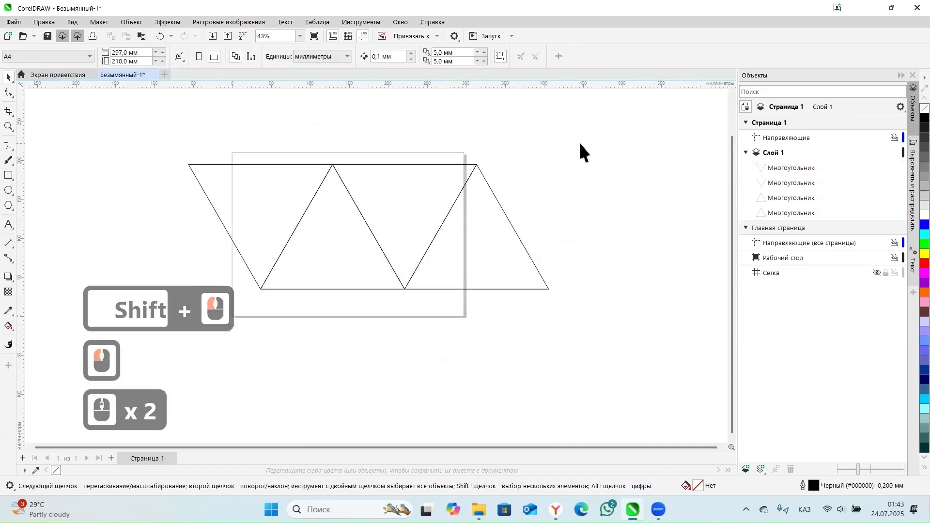
# Mirror the whole strip of four triangles vertically.
pyautogui.moveTo(155, 307); pyautogui.dragTo(156, 307)
pyautogui.click(279, 56)
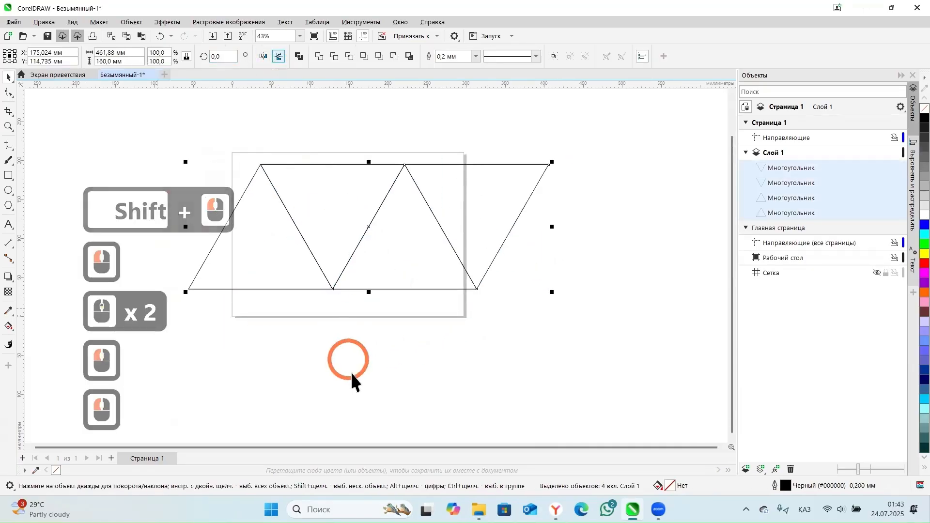
pyautogui.click(371, 395)
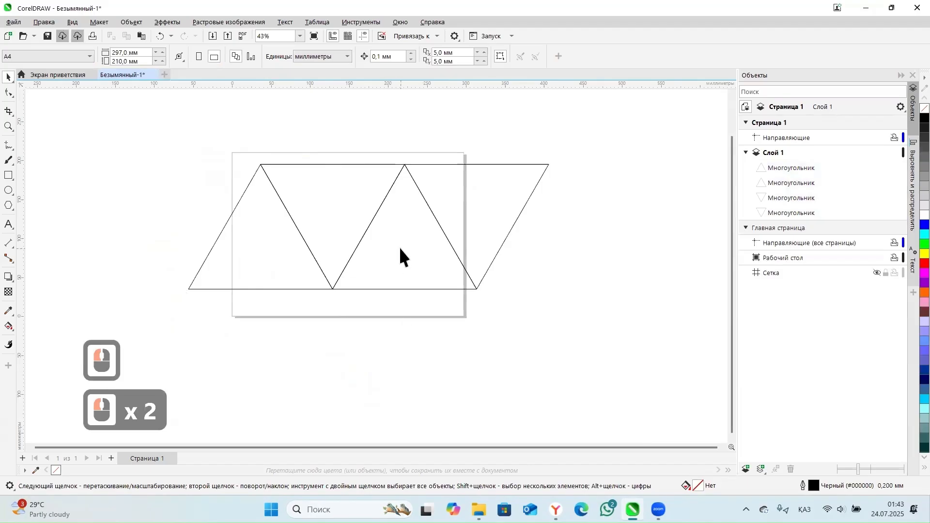
pyautogui.moveTo(261, 164)
pyautogui.mouseDown()
pyautogui.moveTo(245, 160)
pyautogui.moveTo(191, 245)
pyautogui.moveTo(180, 284)
pyautogui.moveTo(189, 289)
pyautogui.mouseUp()
pyautogui.moveTo(208, 245)
pyautogui.mouseDown()
pyautogui.moveTo(202, 142)
pyautogui.moveTo(454, 115)
pyautogui.moveTo(619, 179)
pyautogui.moveTo(553, 242)
pyautogui.moveTo(521, 208)
pyautogui.moveTo(515, 213)
pyautogui.moveTo(564, 206)
pyautogui.mouseUp()
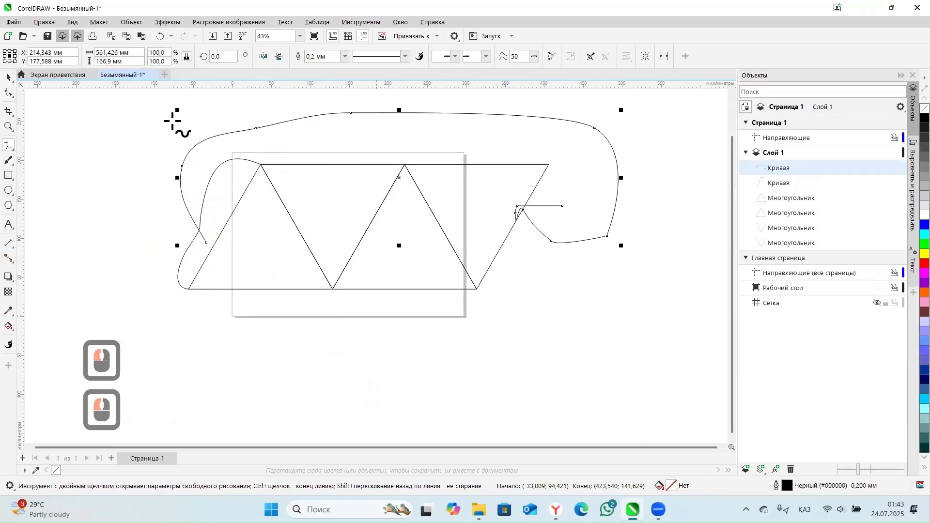
pyautogui.click(9, 78)
pyautogui.click(330, 132)
pyautogui.press('Delete')
pyautogui.click(222, 196)
pyautogui.press('Delete')
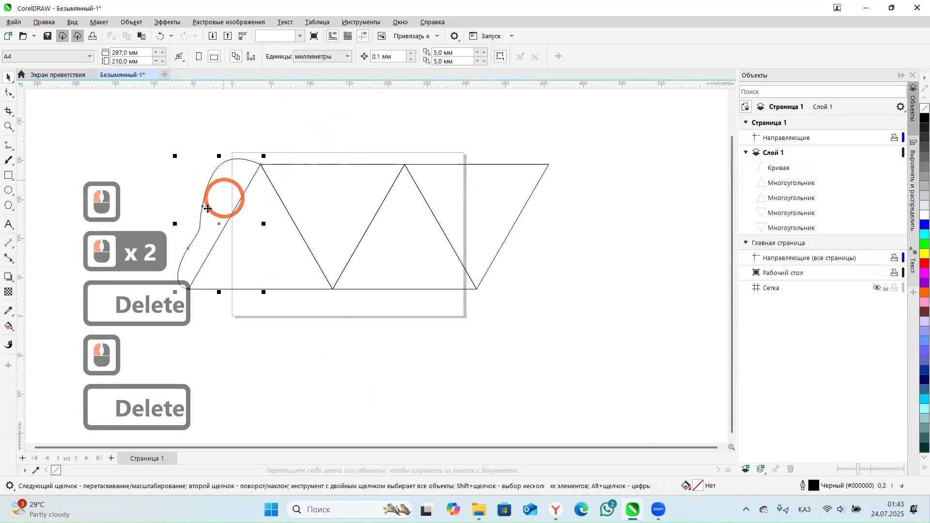
# Draw a two-point line about 185 mm long along the strip's slanted left edge and move it outward, parallel to that edge.
pyautogui.scroll(1, 70, 195)
pyautogui.click(14, 149)
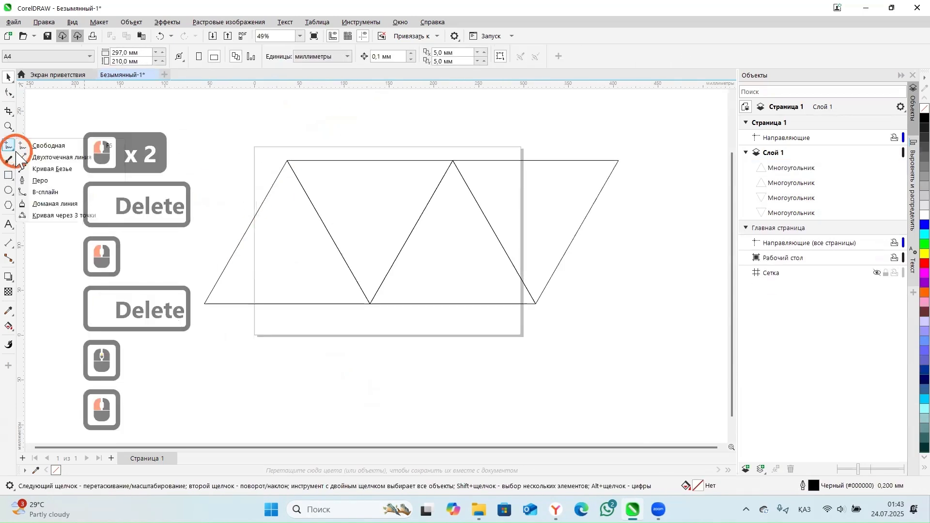
pyautogui.click(62, 157)
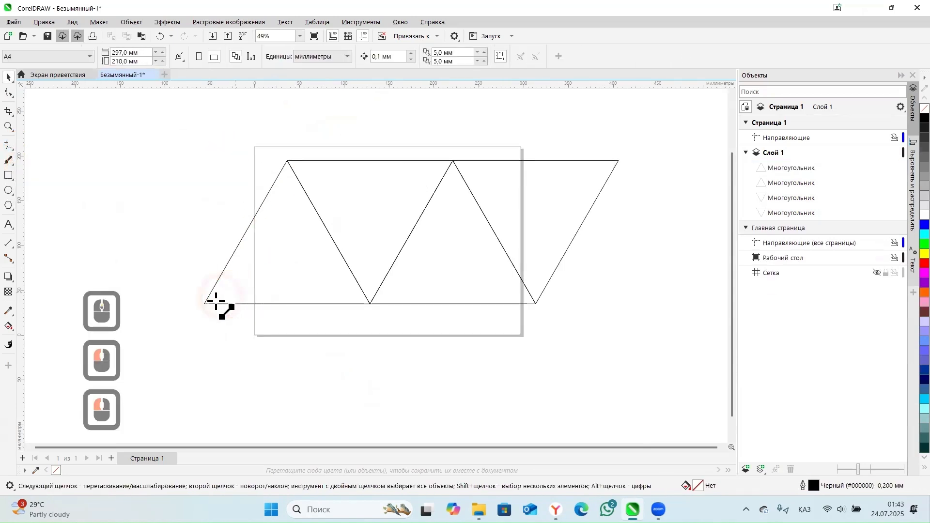
pyautogui.moveTo(204, 304); pyautogui.dragTo(284, 160)
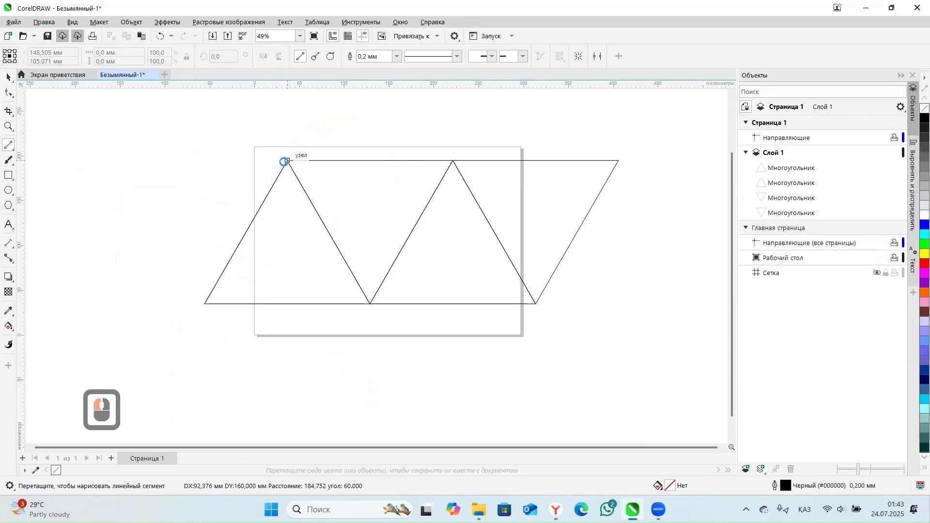
pyautogui.scroll(2, 245, 239)
pyautogui.press('space')
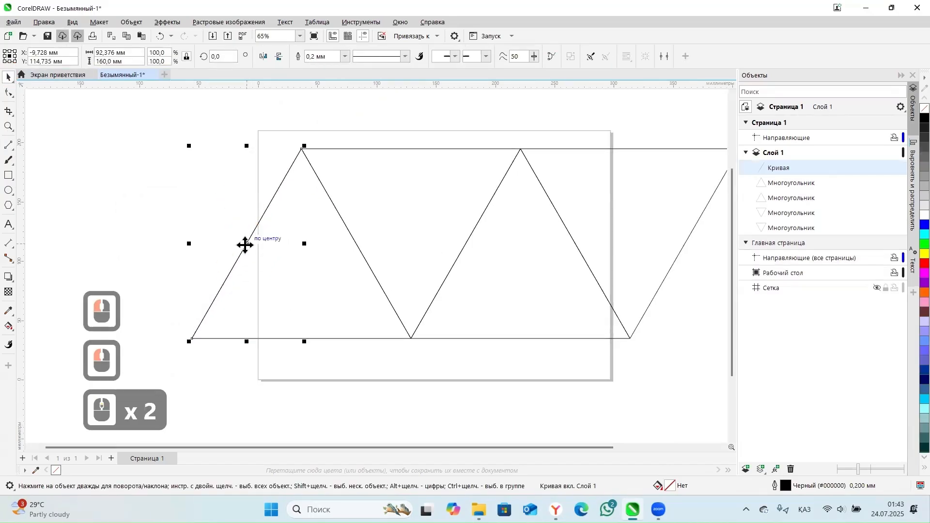
pyautogui.moveTo(246, 245); pyautogui.dragTo(226, 233)
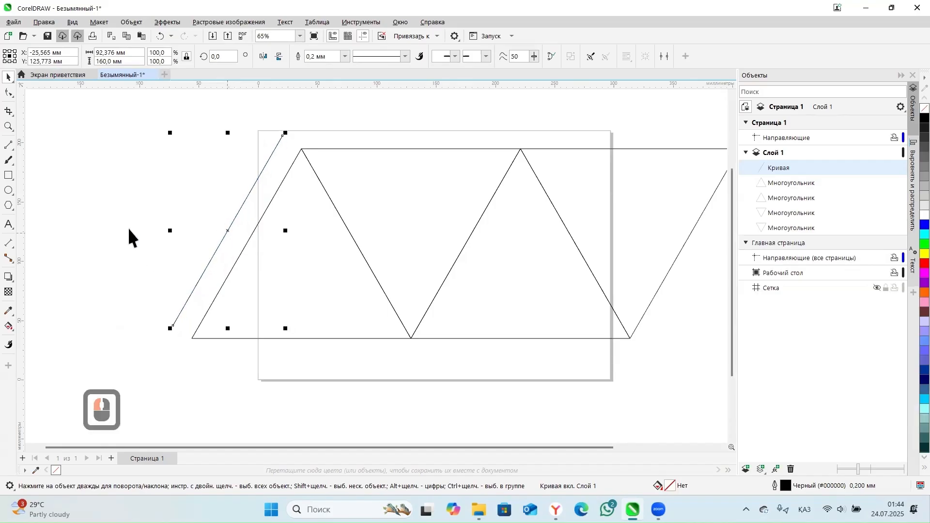
pyautogui.click(127, 227)
# Draw two short lines, about 46 mm and 35 mm, from the left edge's bottom and top corners across the parallel line.
pyautogui.click(9, 145)
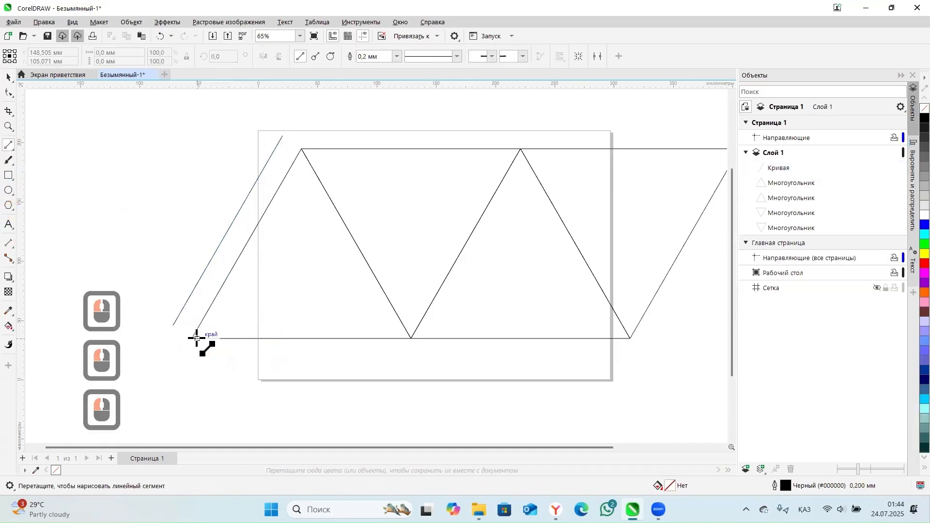
pyautogui.moveTo(191, 338); pyautogui.dragTo(183, 284)
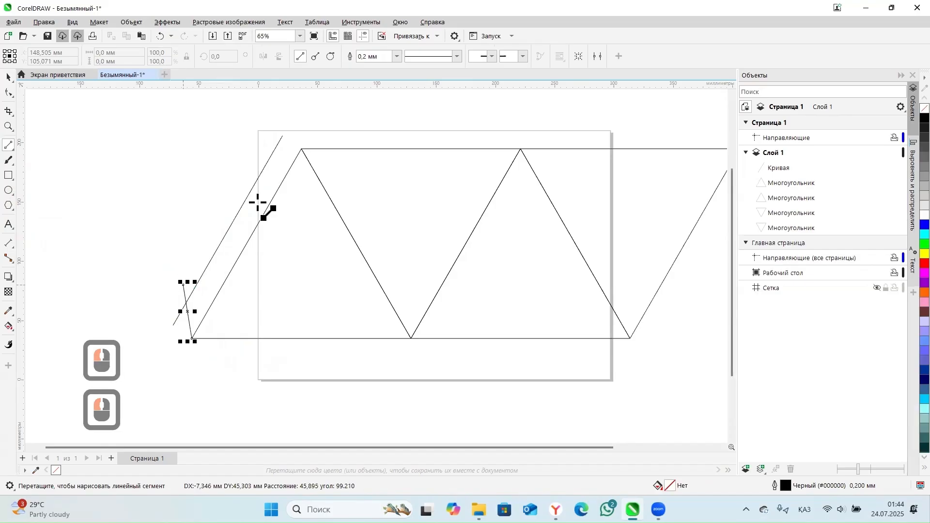
pyautogui.moveTo(260, 155); pyautogui.dragTo(302, 149)
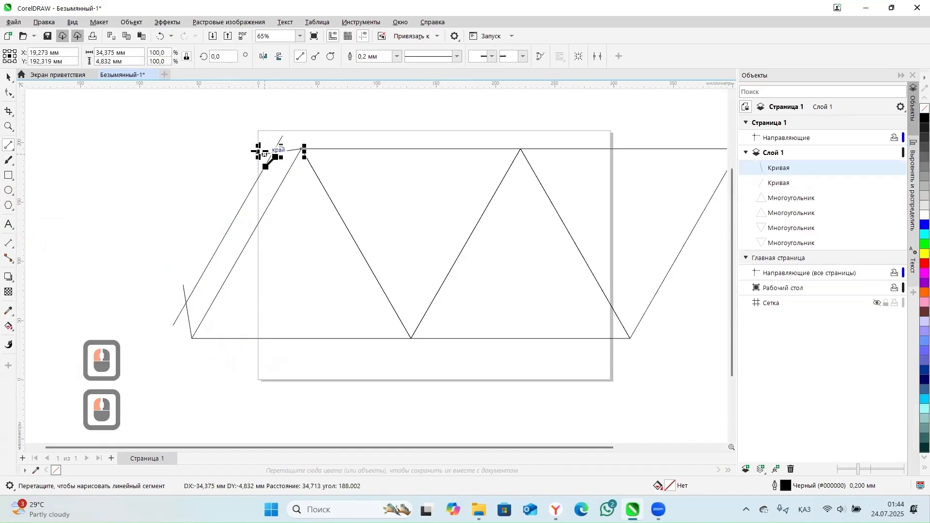
# Smart-fill the area enclosed by the left edge, the parallel line and the two short lines to create the flap shape.
pyautogui.click(8, 326)
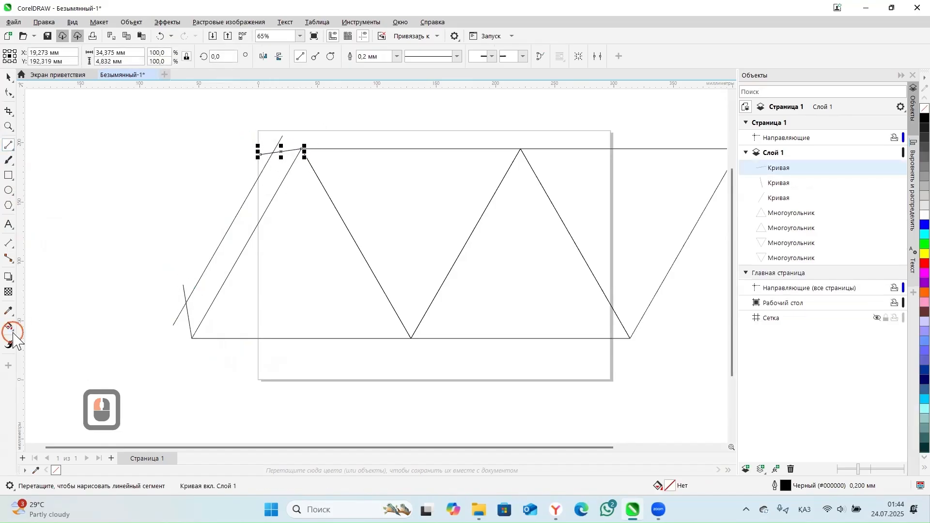
pyautogui.click(38, 336)
pyautogui.click(212, 276)
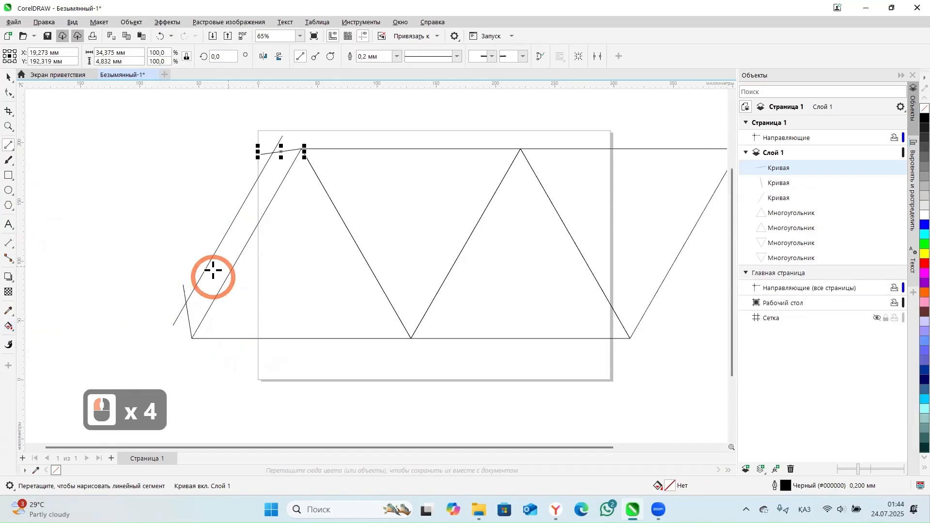
pyautogui.click(7, 78)
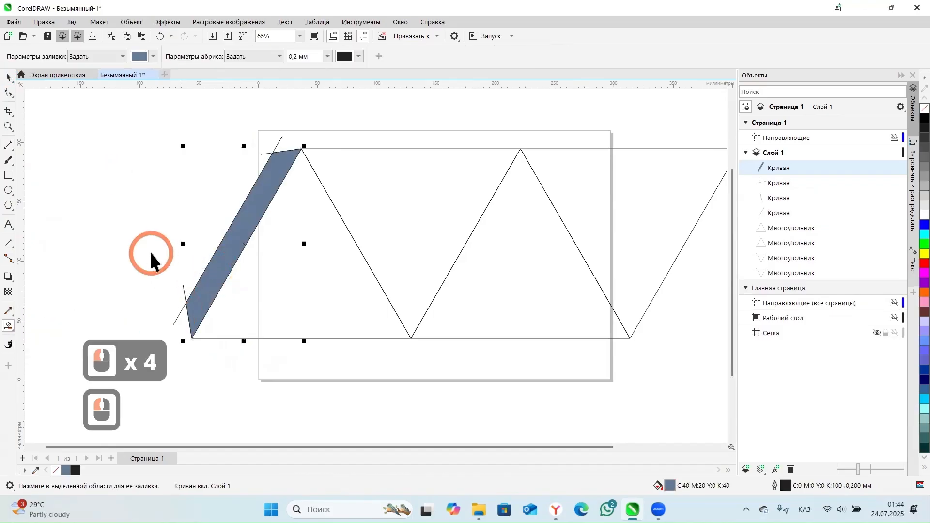
# Delete the three construction lines around the flap shape, keeping the filled flap and the four triangles.
pyautogui.click(778, 183)
pyautogui.keyDown('shift'); pyautogui.click(780, 214); pyautogui.keyUp('shift')
pyautogui.press('Delete')
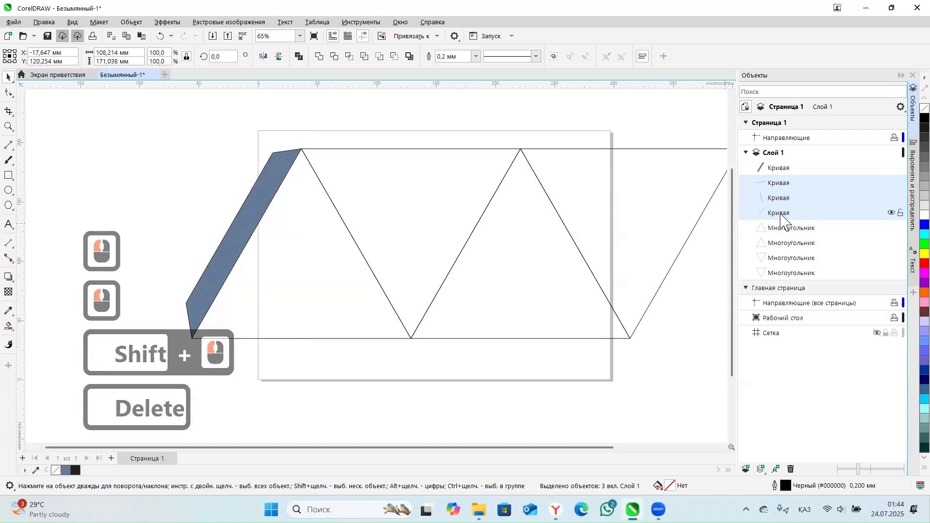
# Remove the fill from the flap shape so only its outline is drawn.
pyautogui.click(250, 219)
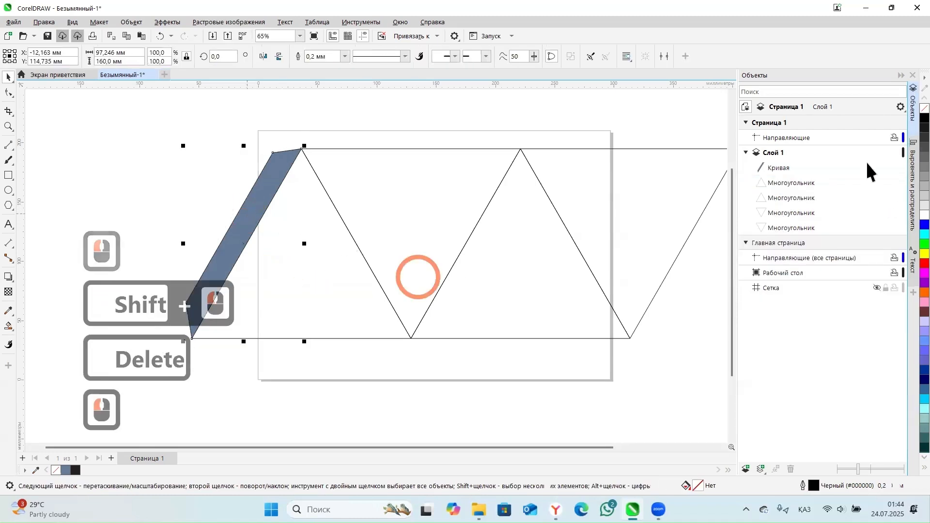
pyautogui.click(924, 107)
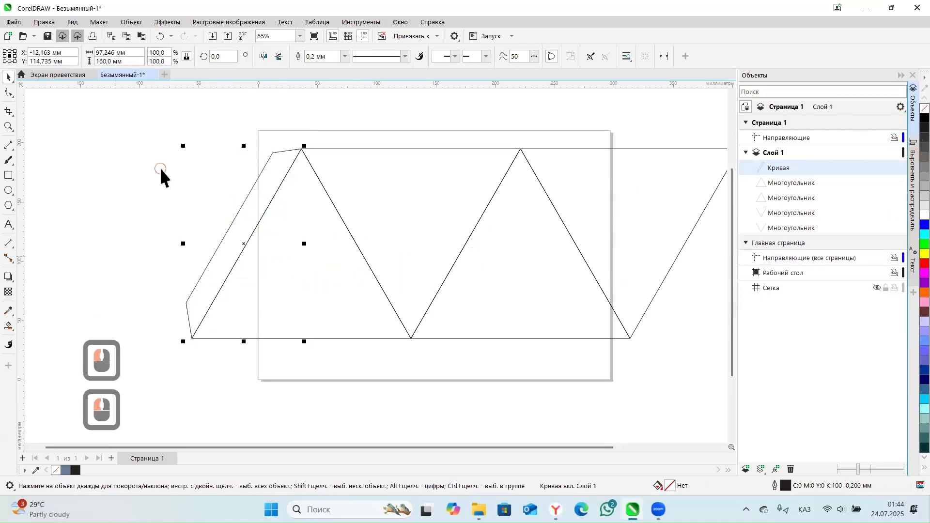
pyautogui.click(284, 263)
pyautogui.scroll(-2, 284, 263)
pyautogui.scroll(1, 134, 237)
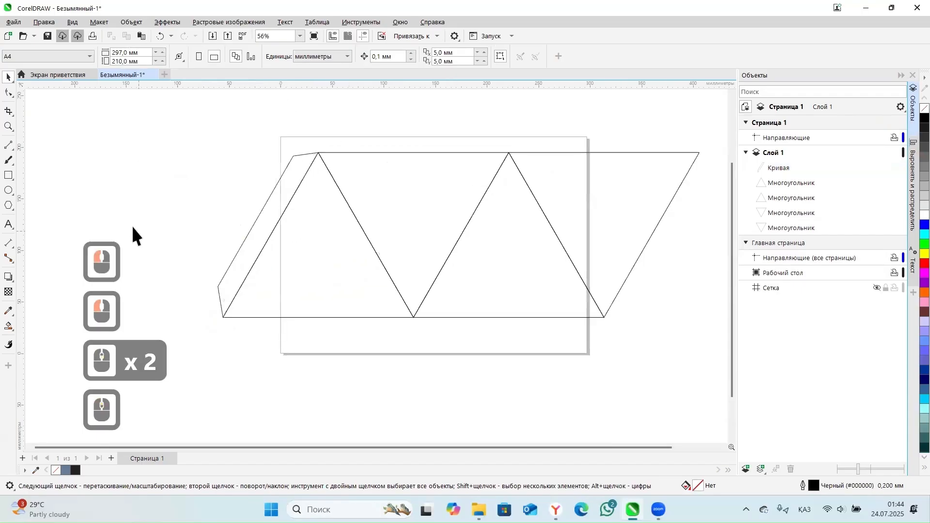
# Write 1, 2, 3 and 4 freehand in the first triangle, and a 4 in each of the second and third triangles.
pyautogui.moveTo(9, 145); pyautogui.dragTo(70, 157)
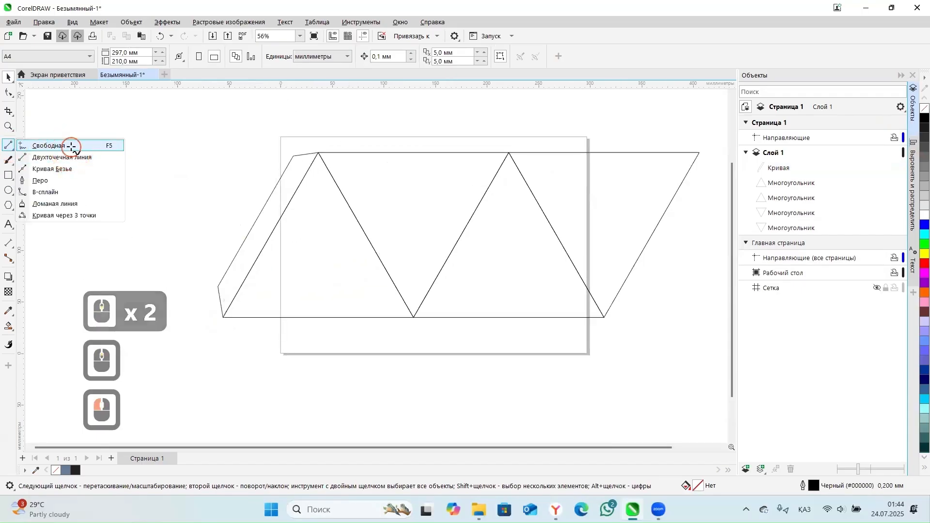
pyautogui.click(48, 145)
pyautogui.scroll(2, 304, 270)
pyautogui.moveTo(306, 206)
pyautogui.mouseDown()
pyautogui.moveTo(317, 180)
pyautogui.moveTo(318, 221)
pyautogui.mouseUp()
pyautogui.moveTo(252, 280)
pyautogui.mouseDown()
pyautogui.moveTo(264, 310)
pyautogui.moveTo(303, 304)
pyautogui.moveTo(322, 319)
pyautogui.mouseUp()
pyautogui.moveTo(352, 266); pyautogui.dragTo(368, 322)
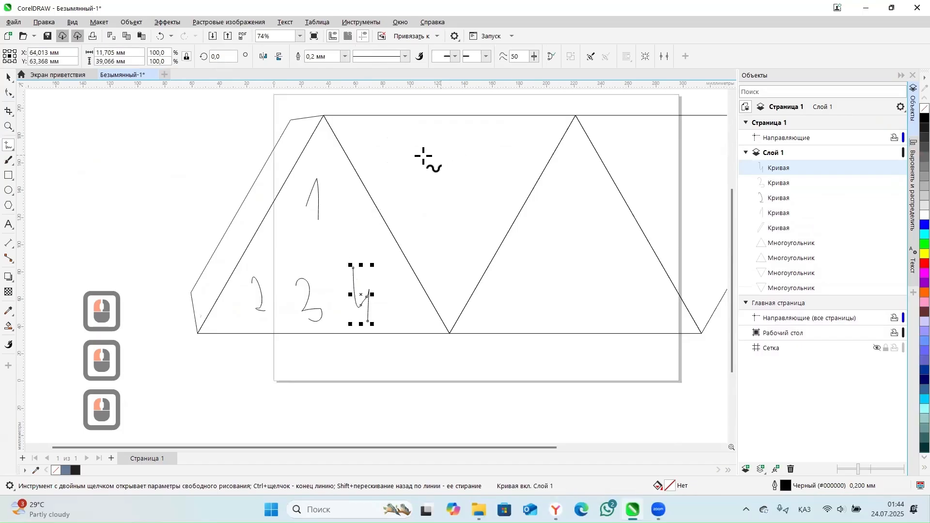
pyautogui.moveTo(434, 155); pyautogui.dragTo(473, 252)
pyautogui.moveTo(556, 211)
pyautogui.mouseDown()
pyautogui.moveTo(581, 259)
pyautogui.moveTo(581, 310)
pyautogui.mouseUp()
pyautogui.click(9, 78)
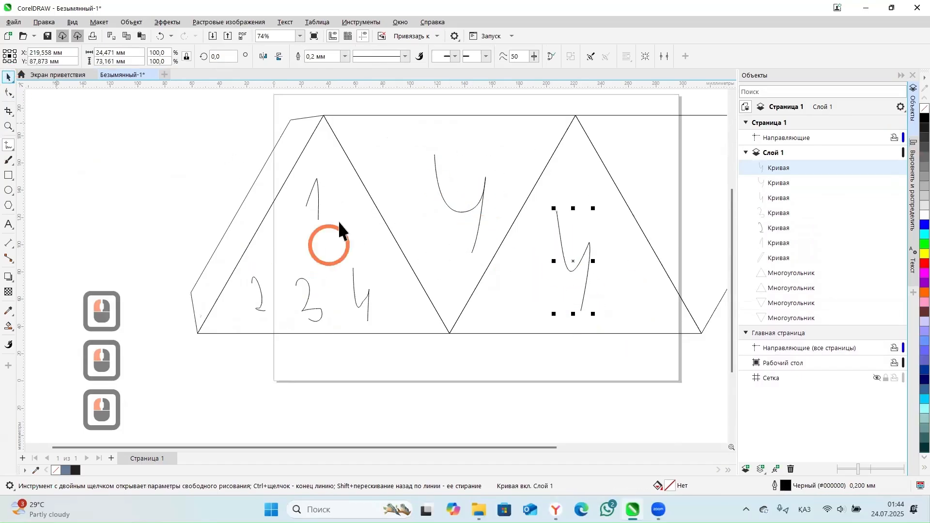
# Fill the first three triangles of the strip with yellow.
pyautogui.click(338, 221)
pyautogui.keyDown('shift'); pyautogui.click(402, 140); pyautogui.keyUp('shift')
pyautogui.keyDown('shift'); pyautogui.click(596, 187); pyautogui.keyUp('shift')
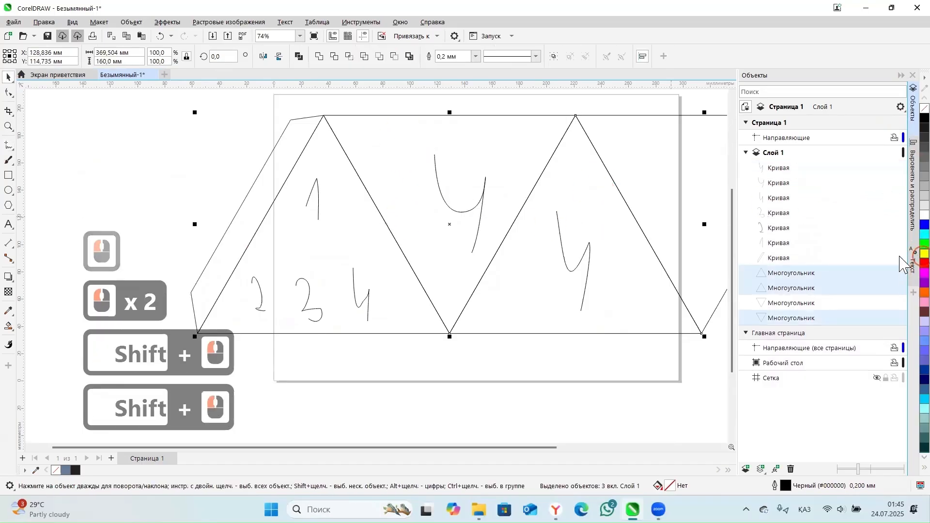
pyautogui.click(924, 253)
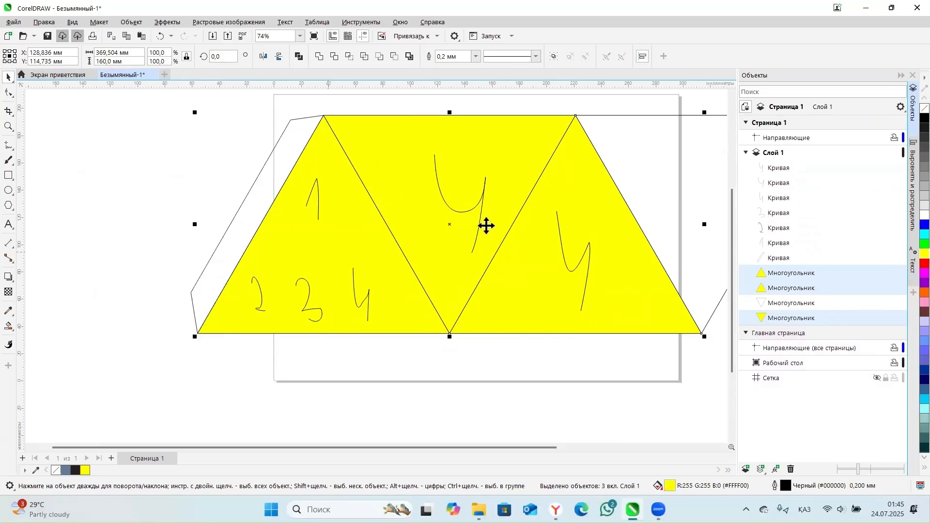
# Fill the fourth triangle of the strip with blue-violet (#6666FF).
pyautogui.scroll(-2, 385, 320)
pyautogui.click(649, 202)
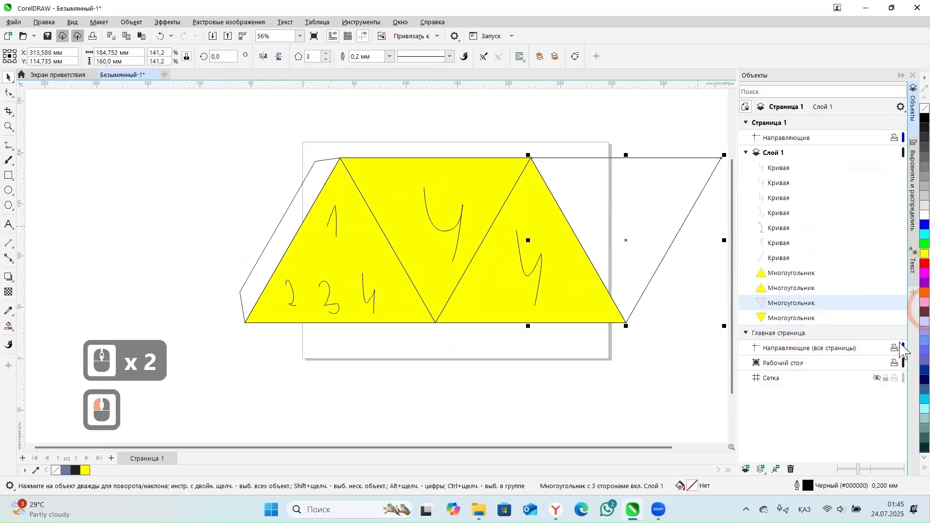
pyautogui.click(925, 350)
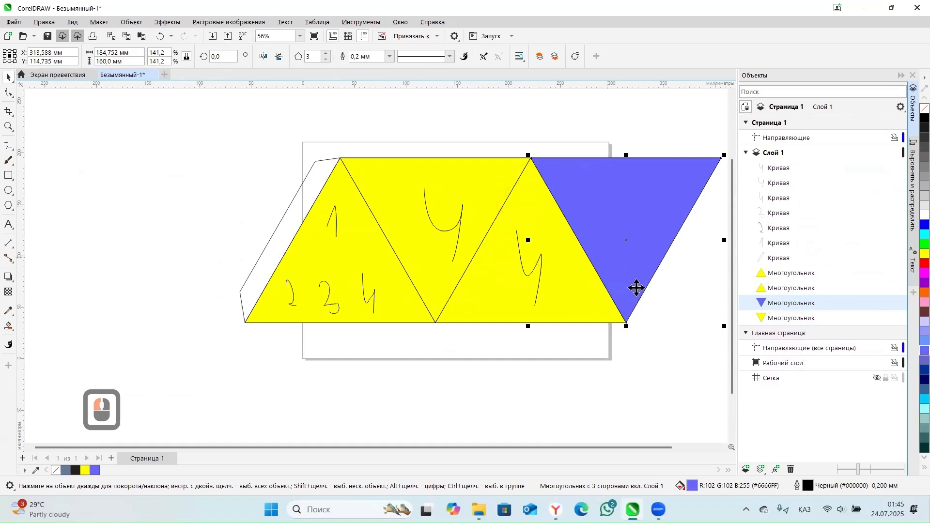
# Undo the triangle fills and all the handwritten digits.
pyautogui.hotkey('ctrl', 'z')
pyautogui.hotkey('ctrl', 'z')
pyautogui.hotkey('ctrl', 'z')
pyautogui.hotkey('ctrl', 'z')
pyautogui.hotkey('ctrl', 'z')
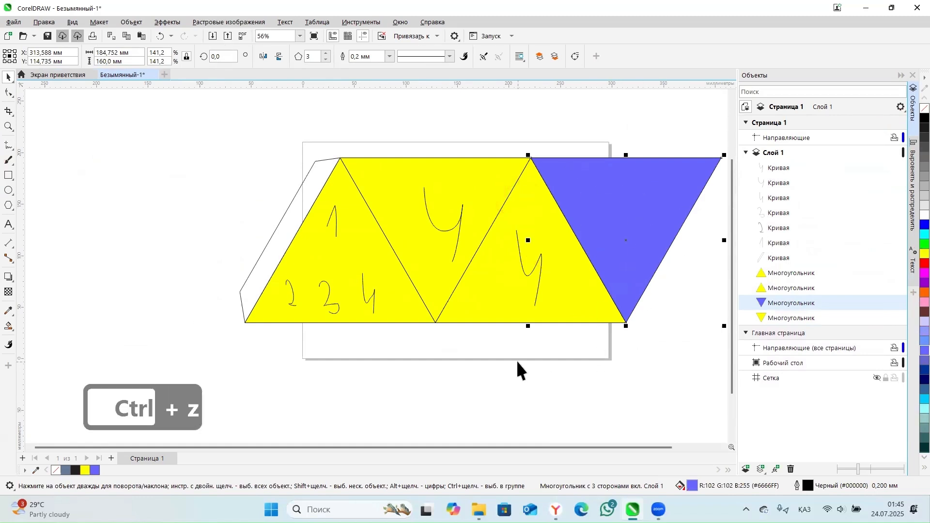
pyautogui.hotkey('ctrl', 'z')
pyautogui.hotkey('ctrl', 'z')
pyautogui.hotkey('ctrl', 'z')
pyautogui.hotkey('ctrl', 'z')
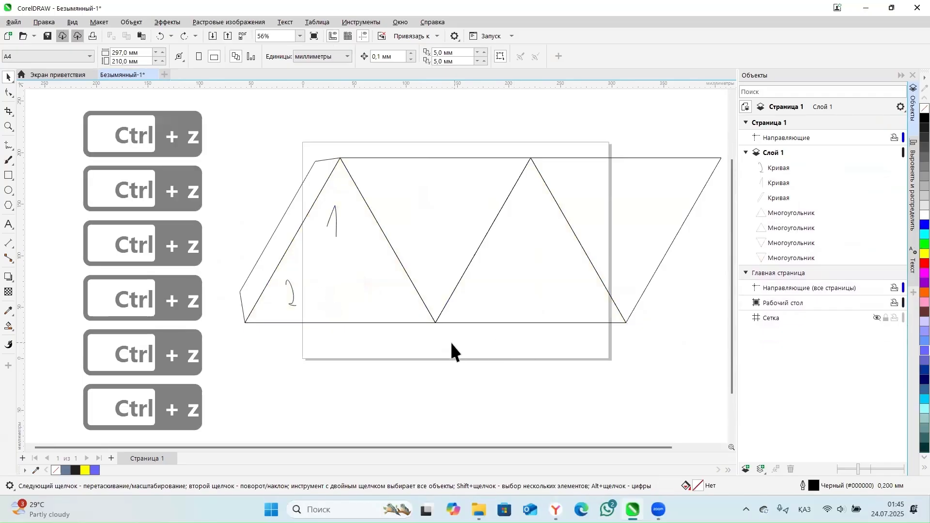
# Write 1, 2 and 3 freehand in a row just above the base of the first triangle.
pyautogui.click(9, 145)
pyautogui.scroll(2, 265, 257)
pyautogui.click(309, 311)
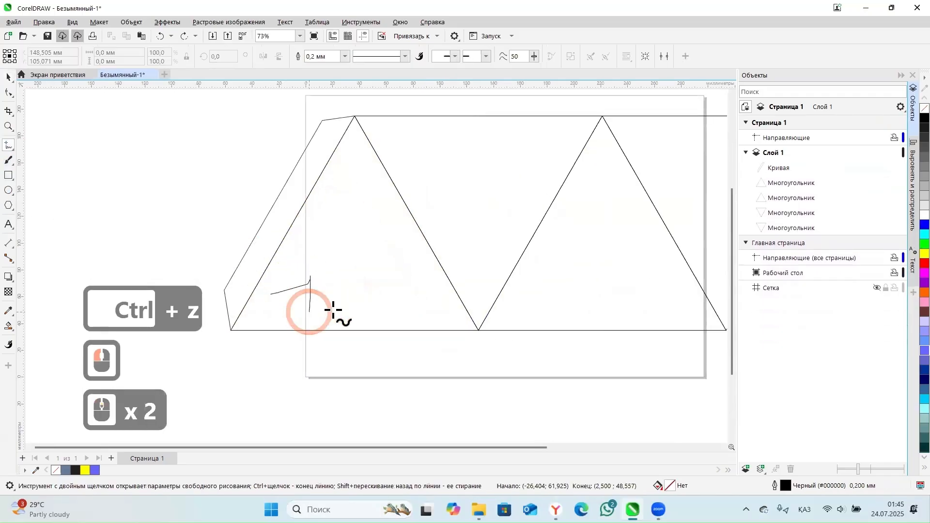
pyautogui.moveTo(333, 281)
pyautogui.mouseDown()
pyautogui.moveTo(337, 305)
pyautogui.moveTo(354, 310)
pyautogui.moveTo(340, 315)
pyautogui.moveTo(391, 301)
pyautogui.mouseUp()
pyautogui.hotkey('ctrl', 'z')
pyautogui.hotkey('ctrl', 'z')
pyautogui.moveTo(339, 284)
pyautogui.mouseDown()
pyautogui.moveTo(345, 307)
pyautogui.moveTo(366, 308)
pyautogui.mouseUp()
pyautogui.moveTo(395, 280)
pyautogui.mouseDown()
pyautogui.moveTo(409, 293)
pyautogui.moveTo(409, 316)
pyautogui.mouseUp()
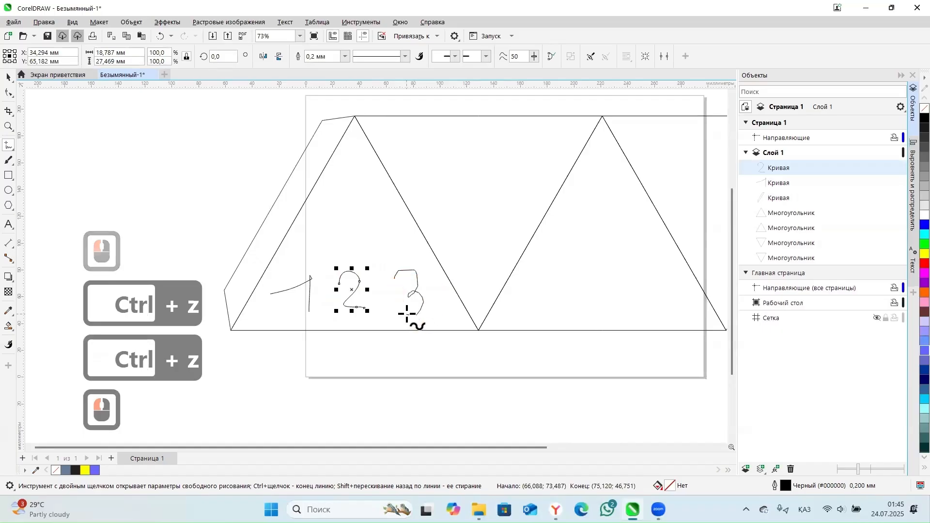
# Write a 3 freehand inside each of the second, third and fourth triangles.
pyautogui.scroll(-1, 365, 254)
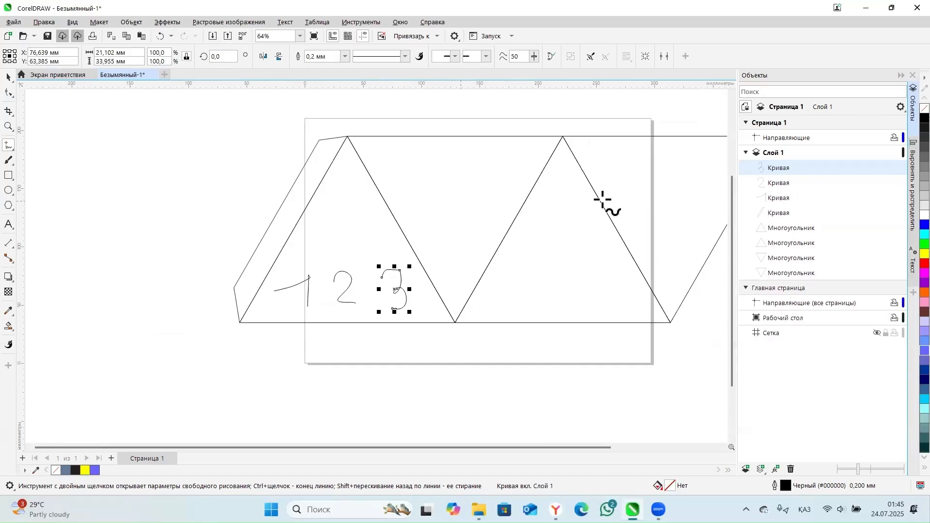
pyautogui.moveTo(429, 178)
pyautogui.mouseDown()
pyautogui.moveTo(456, 187)
pyautogui.moveTo(464, 203)
pyautogui.mouseUp()
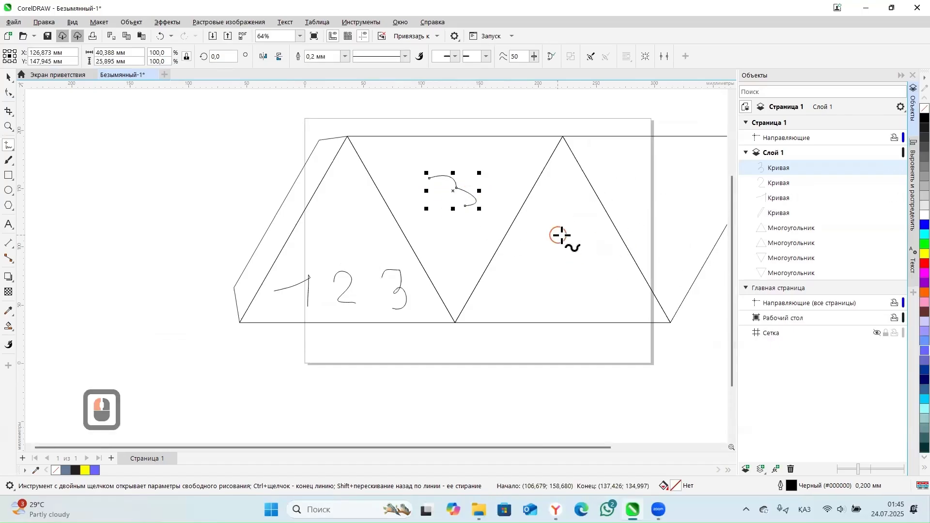
pyautogui.moveTo(557, 236); pyautogui.dragTo(567, 281)
pyautogui.moveTo(648, 161)
pyautogui.mouseDown()
pyautogui.moveTo(675, 179)
pyautogui.moveTo(670, 214)
pyautogui.mouseUp()
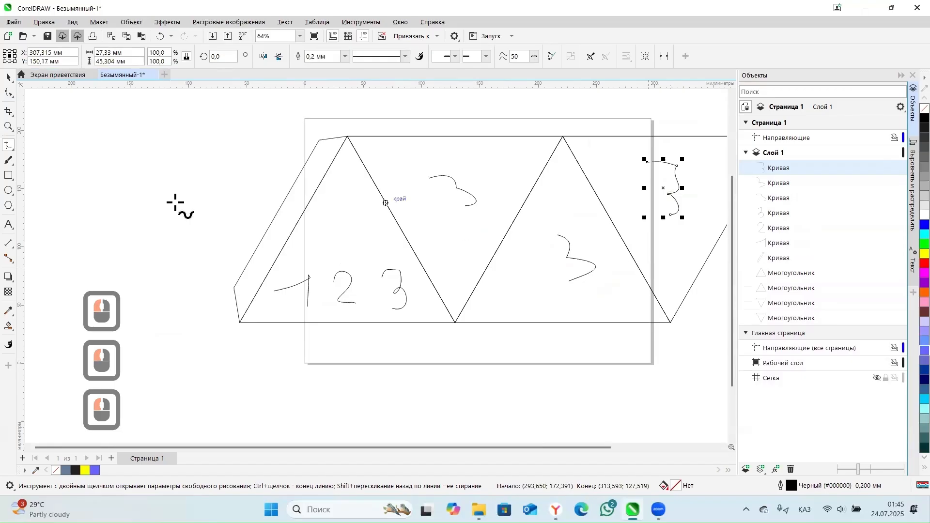
# Draw a freehand horizontal line about 239 mm long above the 1, 2, 3 row, extending into the third triangle.
pyautogui.click(8, 145)
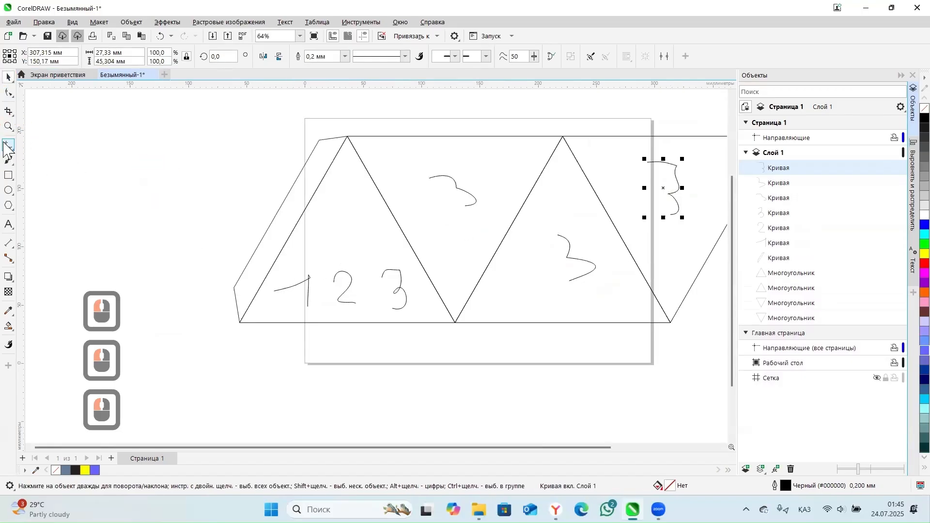
pyautogui.click(241, 264)
pyautogui.click(517, 266)
# Sketch a frame around the 1, 2, 3 row and an arrow above the horizontal line, and undo both.
pyautogui.scroll(2, 368, 291)
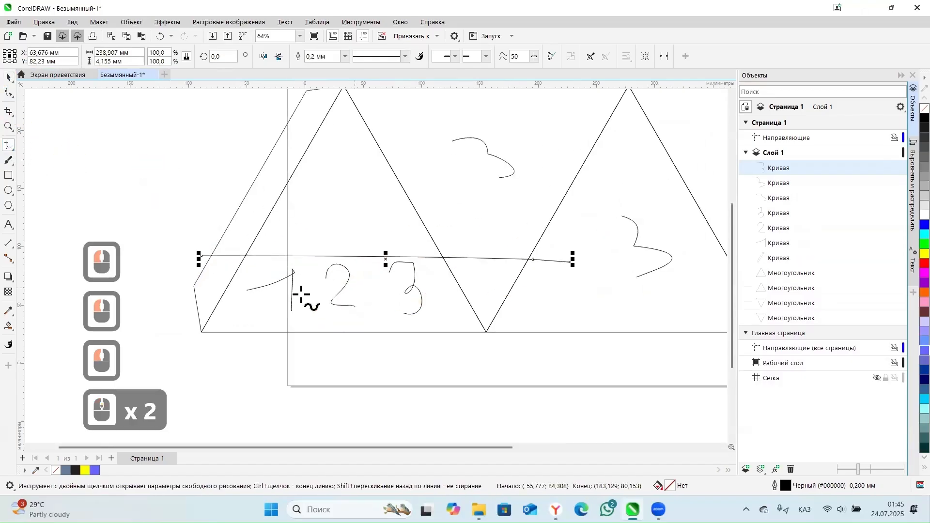
pyautogui.moveTo(265, 266)
pyautogui.mouseDown()
pyautogui.moveTo(275, 313)
pyautogui.moveTo(445, 323)
pyautogui.moveTo(442, 264)
pyautogui.moveTo(272, 251)
pyautogui.mouseUp()
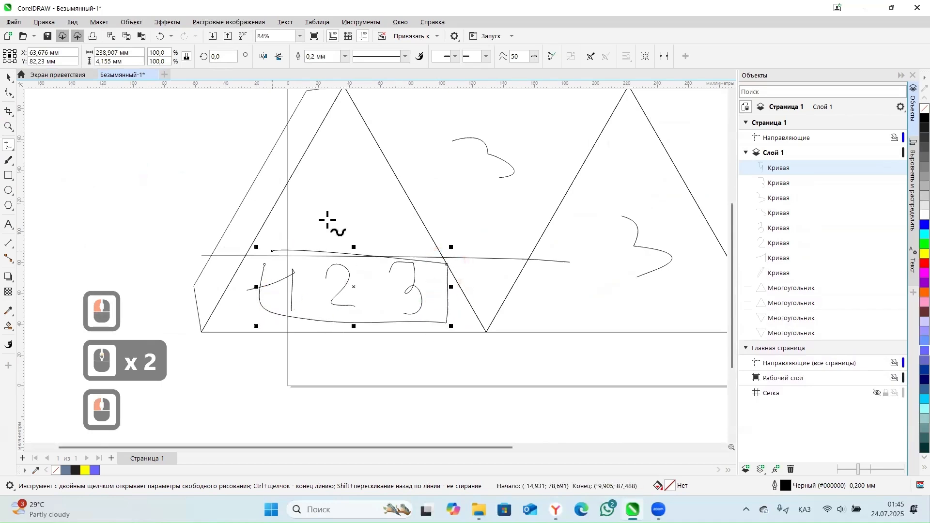
pyautogui.hotkey('ctrl', 'z')
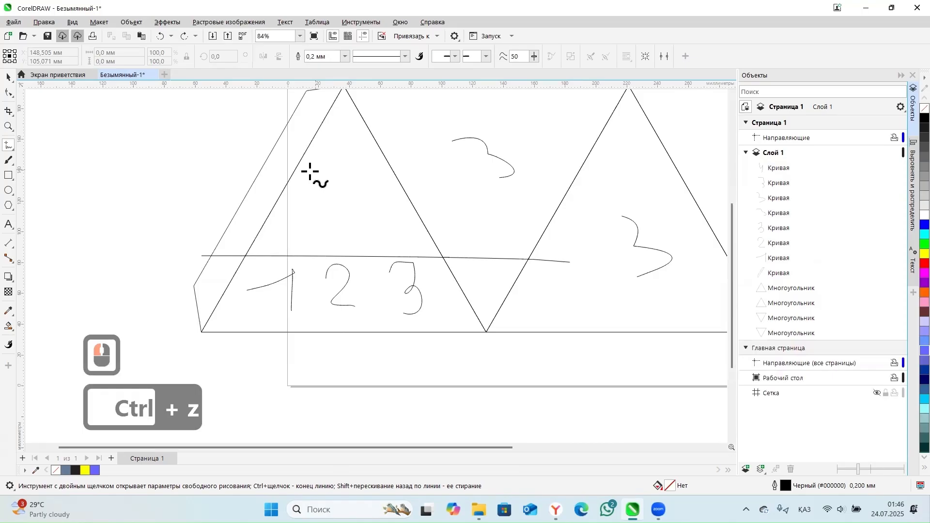
pyautogui.moveTo(326, 212); pyautogui.dragTo(322, 216)
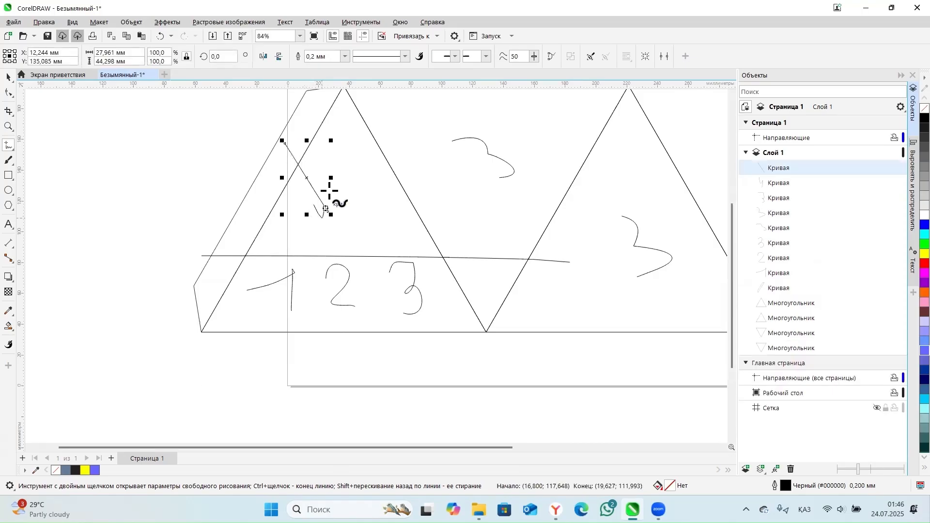
pyautogui.hotkey('ctrl', 'z')
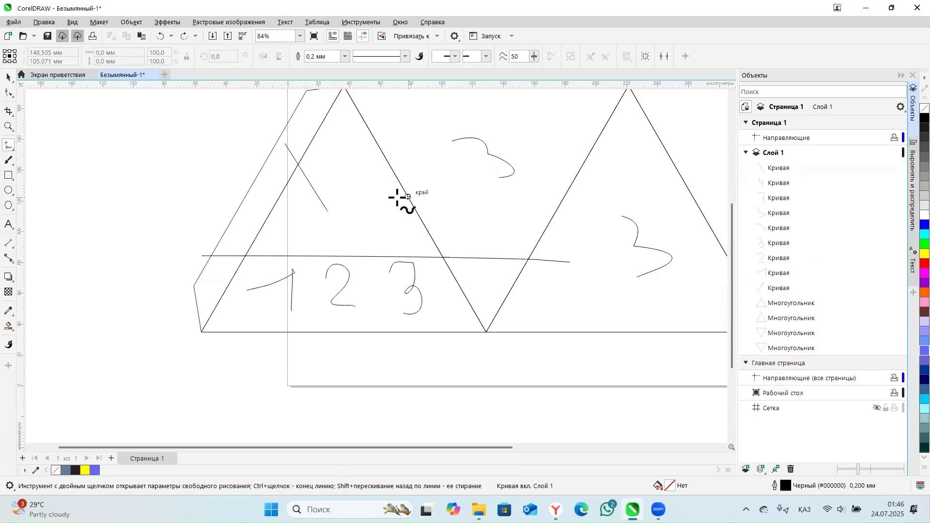
pyautogui.hotkey('ctrl', 'z')
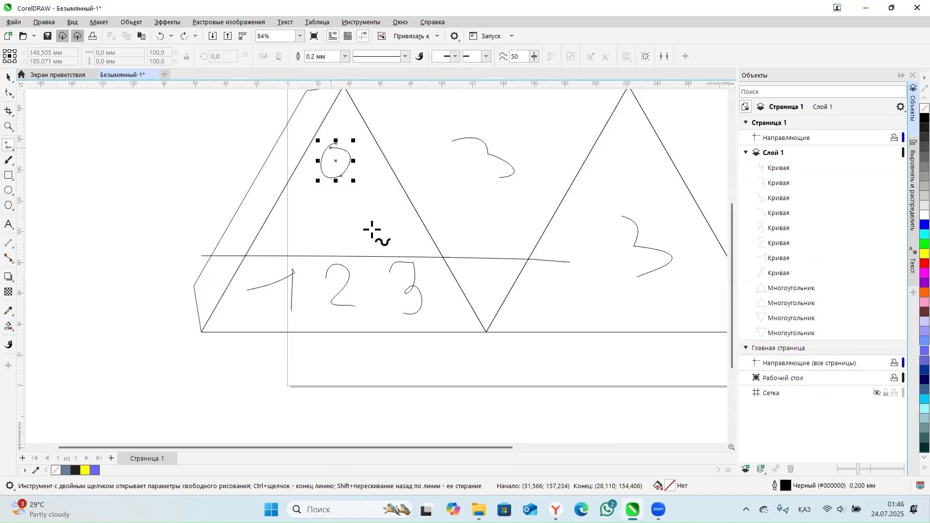
# Sketch two groups of short text-like strokes below the small circle in the first triangle.
pyautogui.moveTo(353, 207); pyautogui.dragTo(402, 222)
pyautogui.moveTo(364, 228); pyautogui.dragTo(402, 229)
pyautogui.moveTo(297, 212)
pyautogui.mouseDown()
pyautogui.moveTo(327, 211)
pyautogui.moveTo(300, 235)
pyautogui.mouseUp()
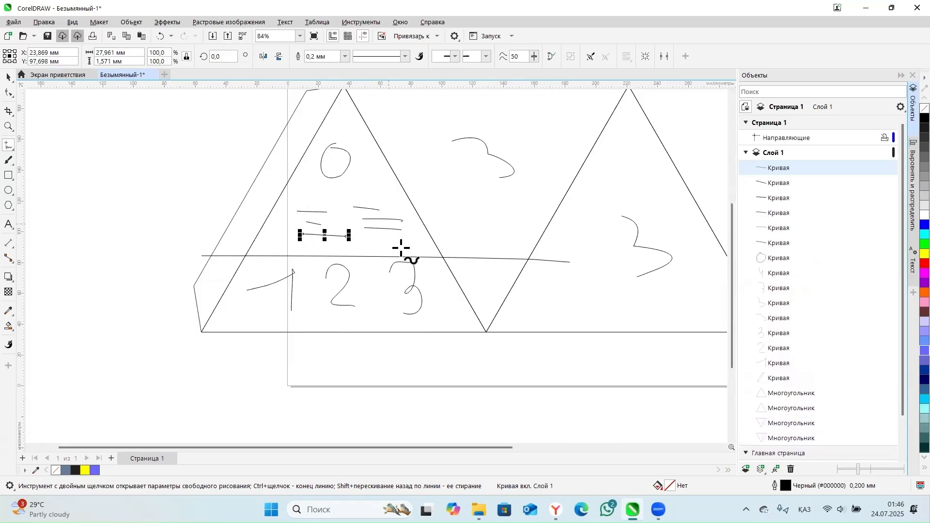
# Undo the small circle and the short strokes in the first triangle.
pyautogui.hotkey('ctrl', 'z')
pyautogui.hotkey('ctrl', 'z')
pyautogui.hotkey('ctrl', 'z')
pyautogui.hotkey('ctrl', 'z')
pyautogui.hotkey('ctrl', 'z')
pyautogui.hotkey('ctrl', 'z')
pyautogui.hotkey('ctrl', 'z')
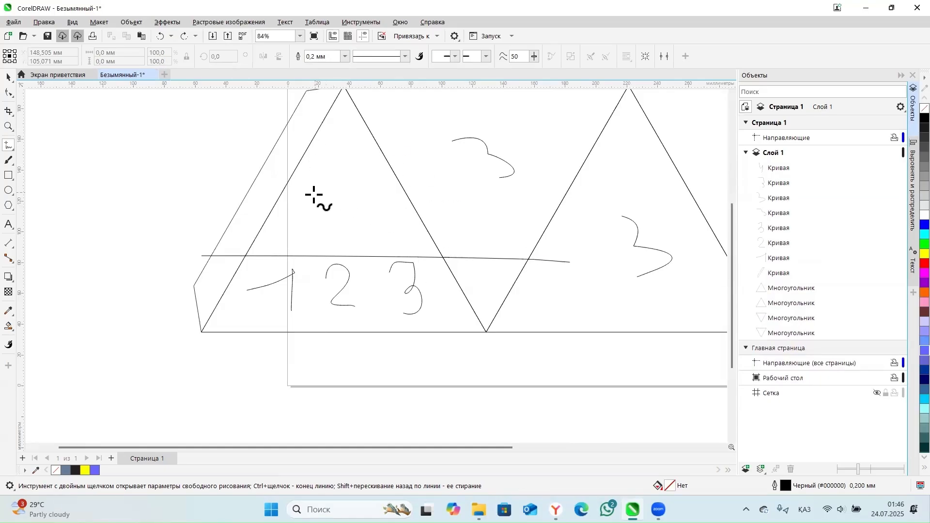
# Sketch an oval and box placeholders with short text-like lines below them, above the horizontal line in the first triangle.
pyautogui.moveTo(335, 190); pyautogui.dragTo(342, 172)
pyautogui.moveTo(382, 185)
pyautogui.mouseDown()
pyautogui.moveTo(349, 241)
pyautogui.moveTo(430, 230)
pyautogui.mouseUp()
pyautogui.click(299, 241)
pyautogui.click(351, 241)
pyautogui.moveTo(383, 244); pyautogui.dragTo(403, 246)
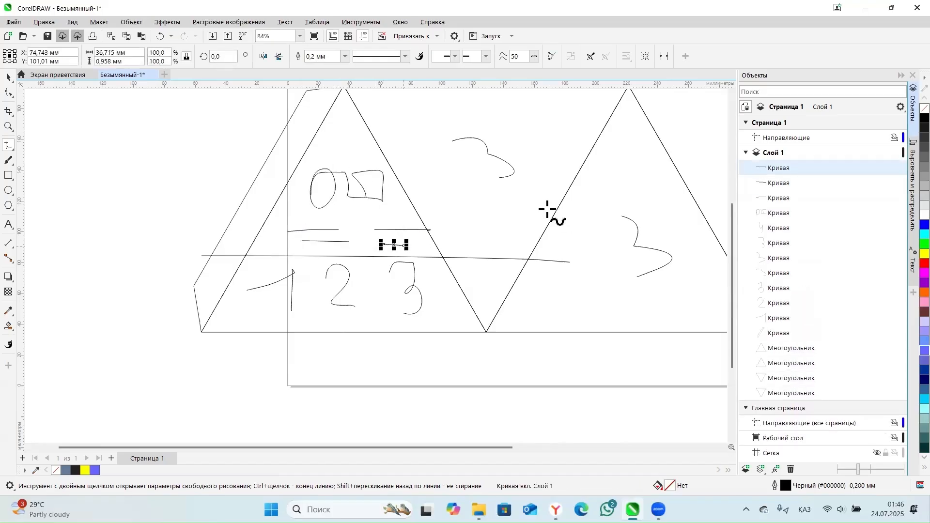
# Sketch zigzag lines and a round scribble in the second triangle, and a loop in the third triangle.
pyautogui.moveTo(413, 123)
pyautogui.mouseDown()
pyautogui.moveTo(439, 115)
pyautogui.moveTo(574, 136)
pyautogui.mouseUp()
pyautogui.moveTo(459, 177); pyautogui.dragTo(544, 168)
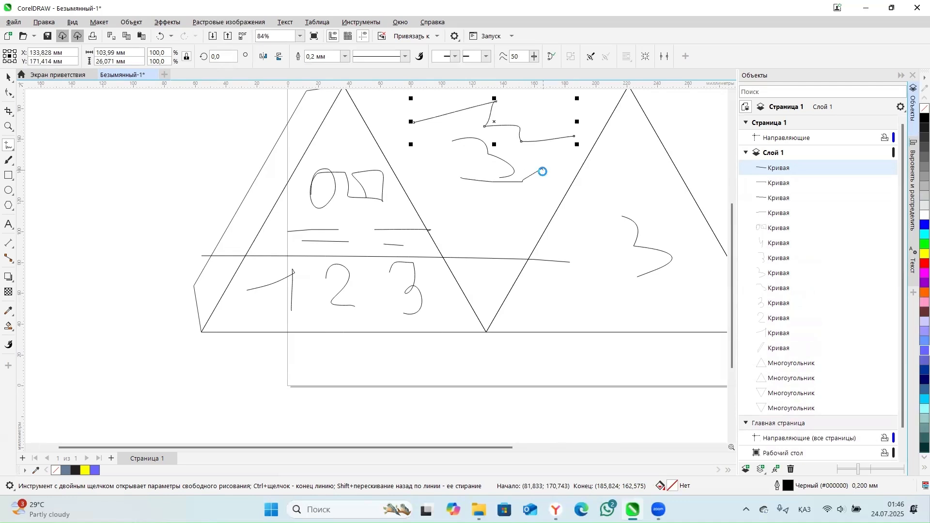
pyautogui.moveTo(438, 203)
pyautogui.mouseDown()
pyautogui.moveTo(486, 201)
pyautogui.moveTo(468, 212)
pyautogui.moveTo(460, 195)
pyautogui.moveTo(461, 211)
pyautogui.moveTo(453, 194)
pyautogui.moveTo(487, 215)
pyautogui.moveTo(452, 218)
pyautogui.moveTo(484, 214)
pyautogui.mouseUp()
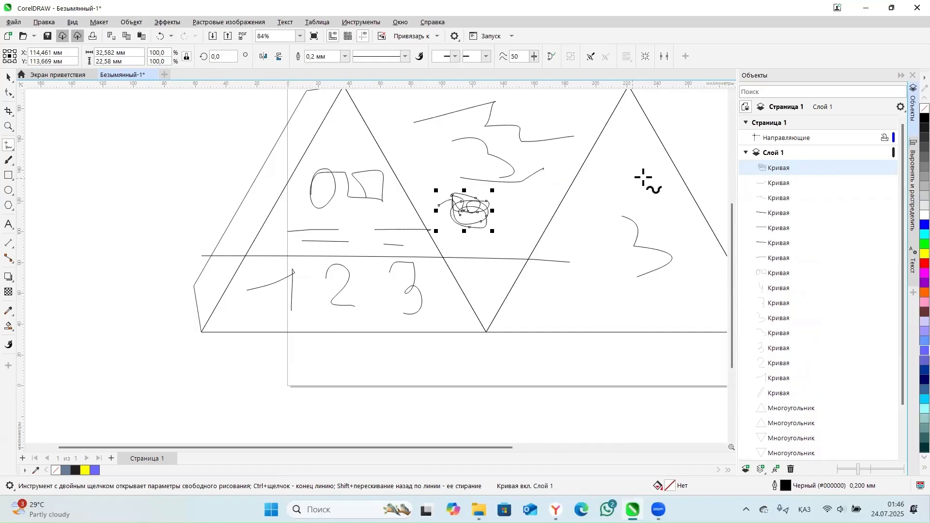
pyautogui.moveTo(660, 175); pyautogui.dragTo(621, 192)
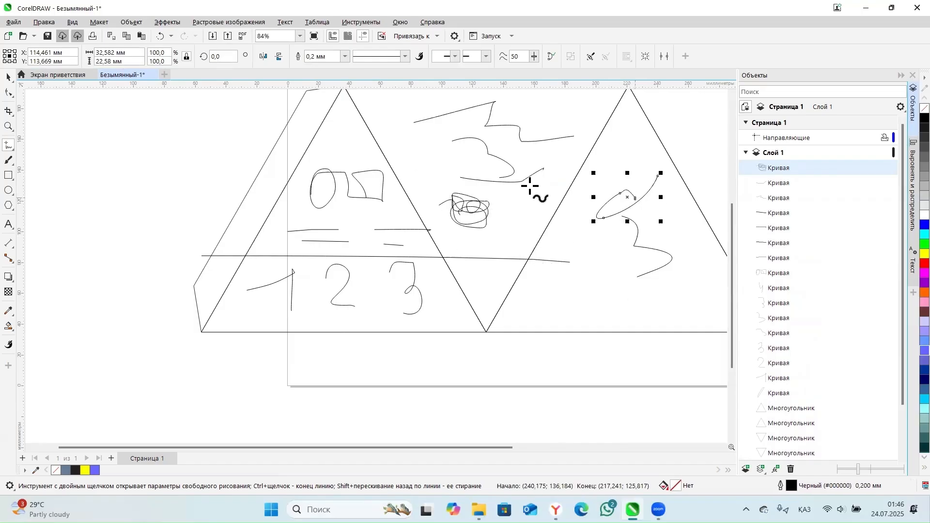
# Undo the scribbles, the placeholder sketches and the horizontal line, keeping the handwritten digits.
pyautogui.hotkey('ctrl', 'z')
pyautogui.hotkey('ctrl', 'z')
pyautogui.hotkey('ctrl', 'z')
pyautogui.hotkey('ctrl', 'z')
pyautogui.hotkey('ctrl', 'z')
pyautogui.hotkey('ctrl', 'z')
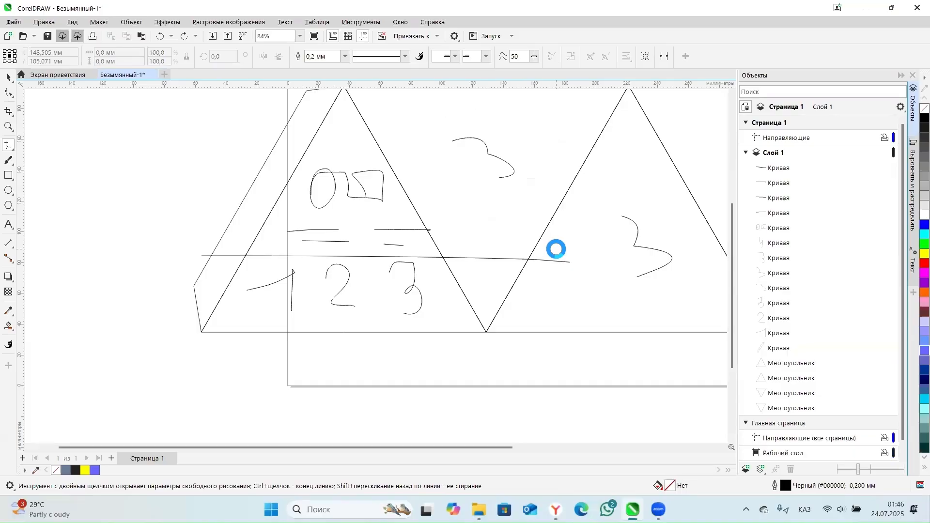
pyautogui.hotkey('ctrl', 'z')
pyautogui.hotkey('ctrl', 'z')
pyautogui.hotkey('ctrl', 'z')
pyautogui.hotkey('ctrl', 'z')
pyautogui.hotkey('ctrl', 'z')
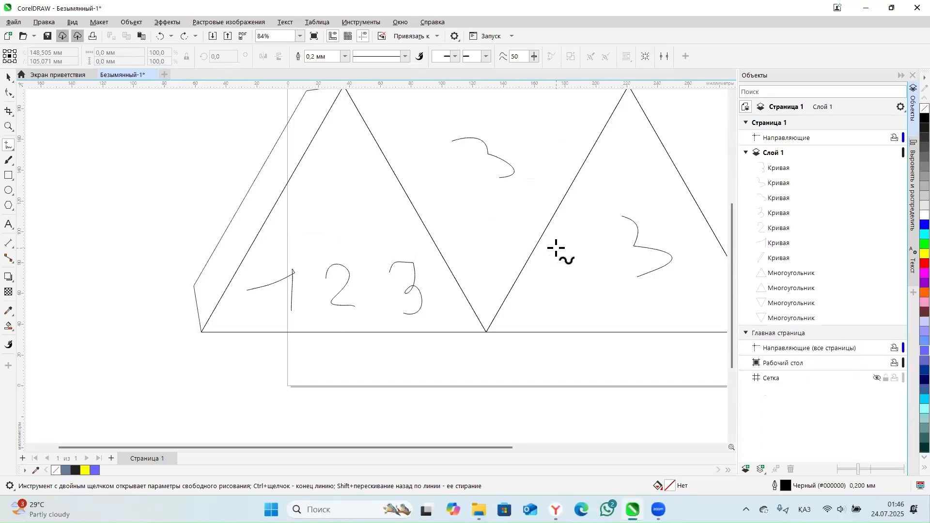
# Draw a nearly horizontal freehand line about 161 mm long above the 1, 2, 3 row, crossing the first triangle.
pyautogui.click(213, 256)
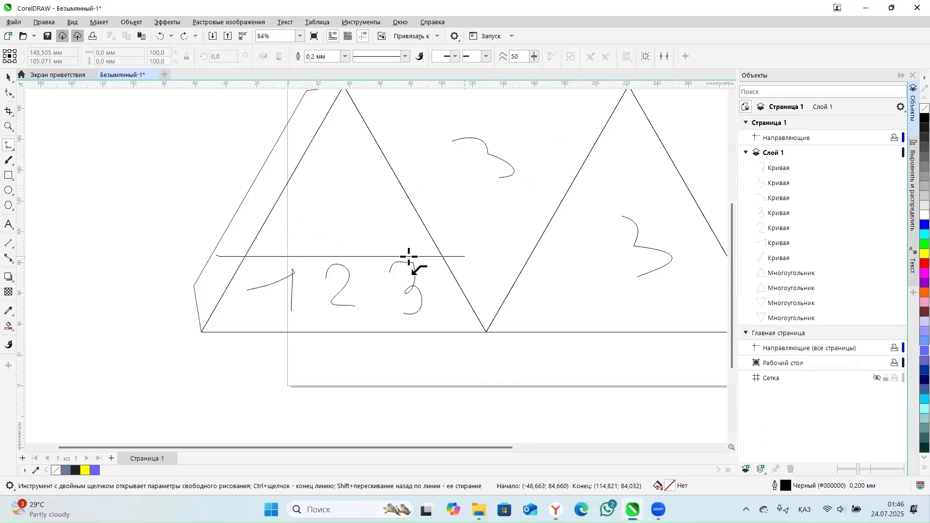
pyautogui.click(468, 256)
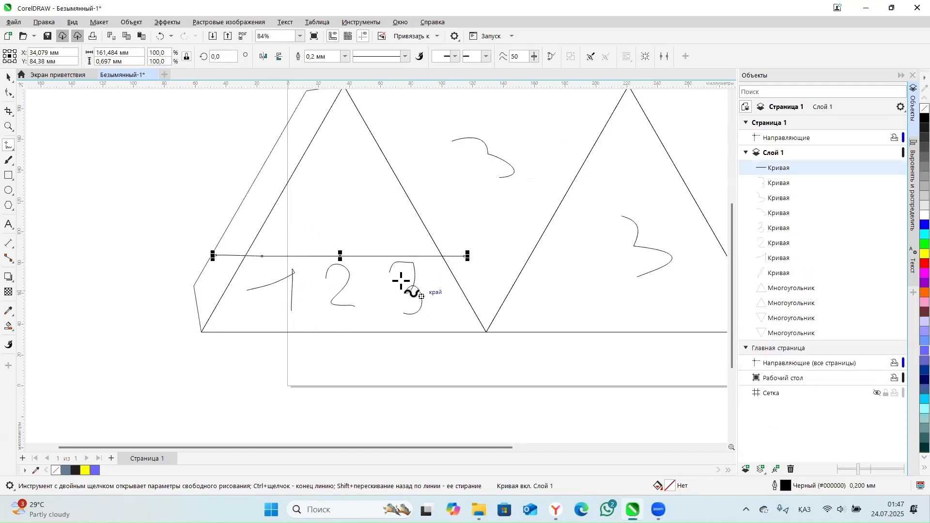
# Sketch an oval-headed figure with curved lines above the 1, 2, 3 row, and a small peaked mark near the first triangle's apex.
pyautogui.moveTo(338, 169)
pyautogui.mouseDown()
pyautogui.moveTo(356, 161)
pyautogui.moveTo(339, 161)
pyautogui.moveTo(335, 189)
pyautogui.moveTo(348, 179)
pyautogui.moveTo(329, 219)
pyautogui.mouseUp()
pyautogui.moveTo(351, 185); pyautogui.dragTo(371, 230)
pyautogui.moveTo(322, 215)
pyautogui.mouseDown()
pyautogui.moveTo(311, 238)
pyautogui.moveTo(390, 245)
pyautogui.moveTo(321, 212)
pyautogui.moveTo(402, 228)
pyautogui.mouseUp()
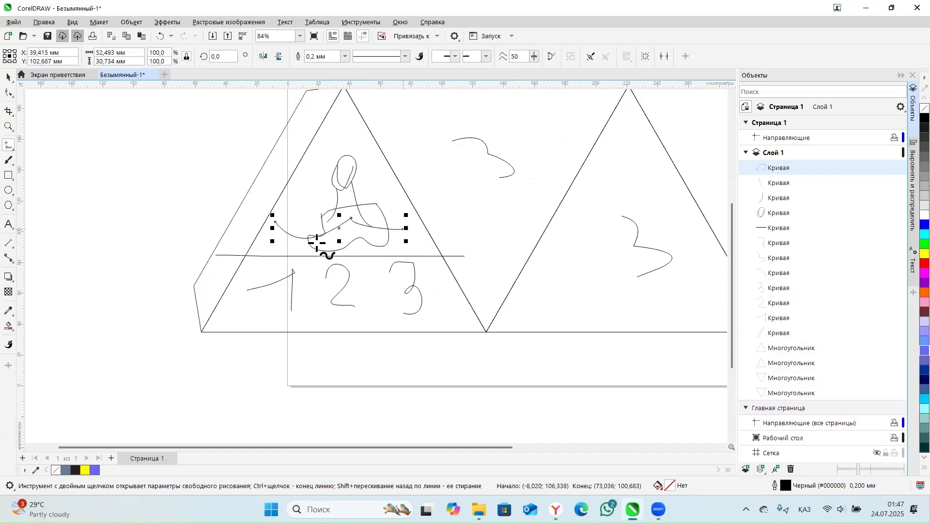
pyautogui.moveTo(275, 243); pyautogui.dragTo(417, 248)
pyautogui.moveTo(335, 142)
pyautogui.mouseDown()
pyautogui.moveTo(342, 125)
pyautogui.moveTo(344, 139)
pyautogui.mouseUp()
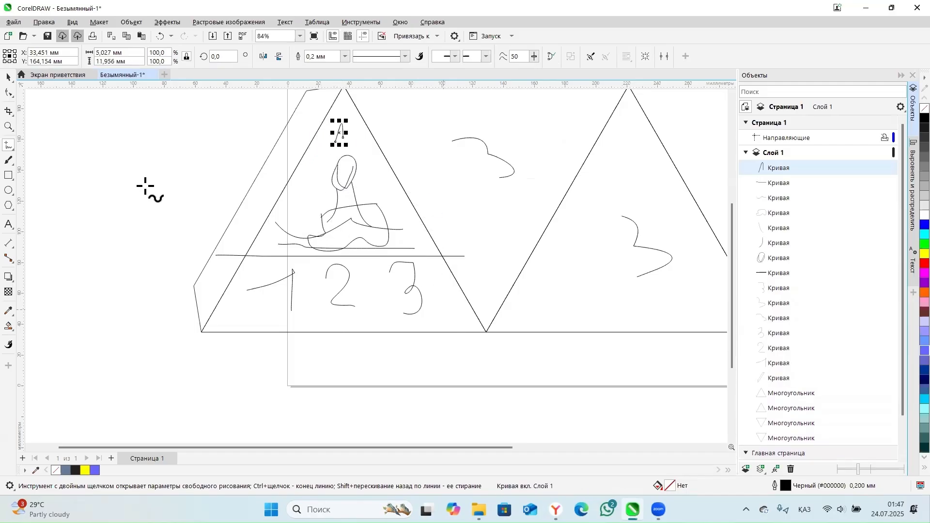
# Sketch a leafy plume about 58 by 51 mm rising from the first triangle's apex, and a shallow curve below the apex.
pyautogui.click(8, 77)
pyautogui.scroll(-2, 149, 178)
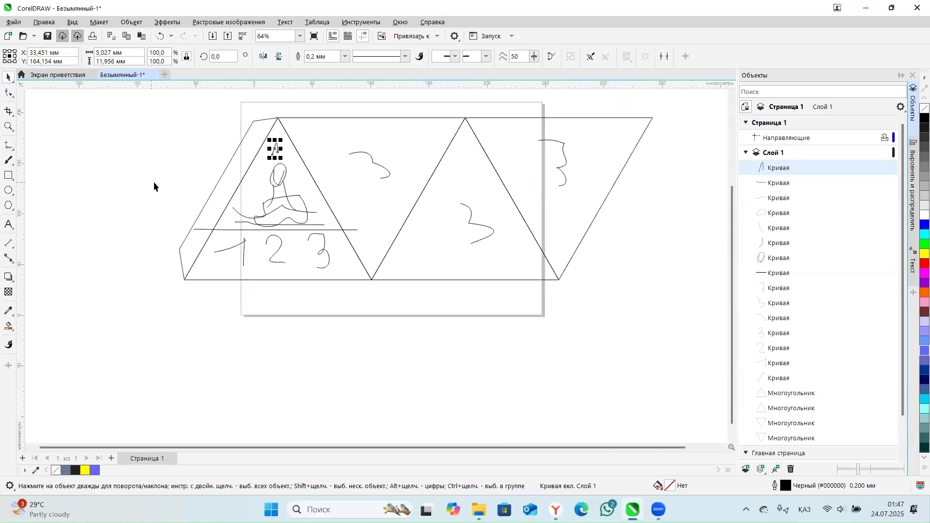
pyautogui.scroll(1, 275, 175)
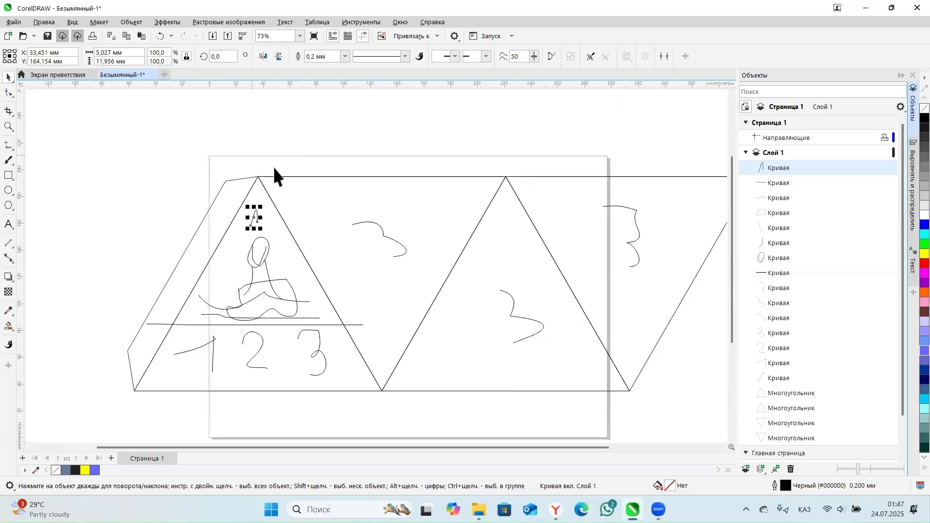
pyautogui.click(8, 145)
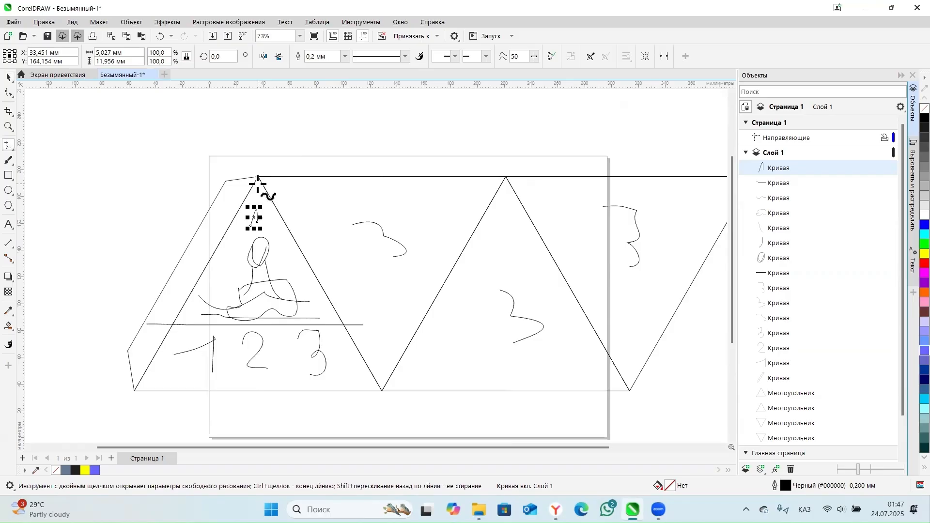
pyautogui.moveTo(258, 178)
pyautogui.mouseDown()
pyautogui.moveTo(283, 119)
pyautogui.moveTo(260, 176)
pyautogui.moveTo(255, 124)
pyautogui.moveTo(240, 154)
pyautogui.moveTo(227, 149)
pyautogui.moveTo(254, 178)
pyautogui.mouseUp()
pyautogui.moveTo(228, 221); pyautogui.dragTo(280, 222)
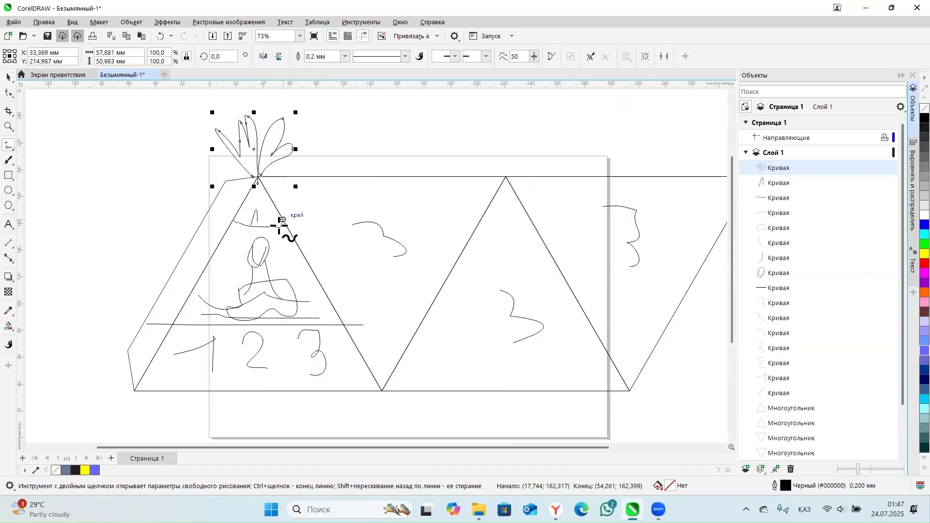
# Sketch near-vertical strokes between the apex and the shallow curve, and a loop about 35 by 31 mm around the apex.
pyautogui.scroll(2, 231, 222)
pyautogui.moveTo(238, 184); pyautogui.dragTo(241, 220)
pyautogui.moveTo(270, 175)
pyautogui.mouseDown()
pyautogui.moveTo(266, 223)
pyautogui.moveTo(280, 228)
pyautogui.mouseUp()
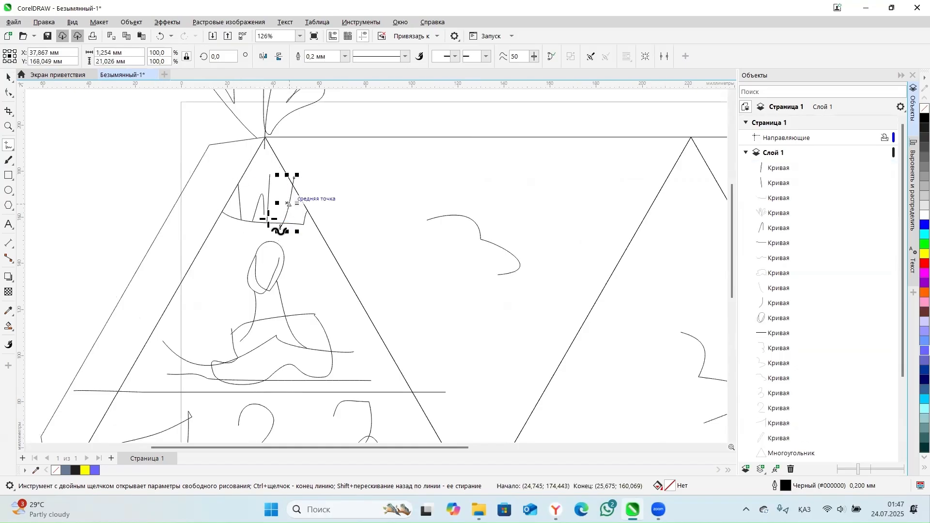
pyautogui.scroll(-2, 326, 212)
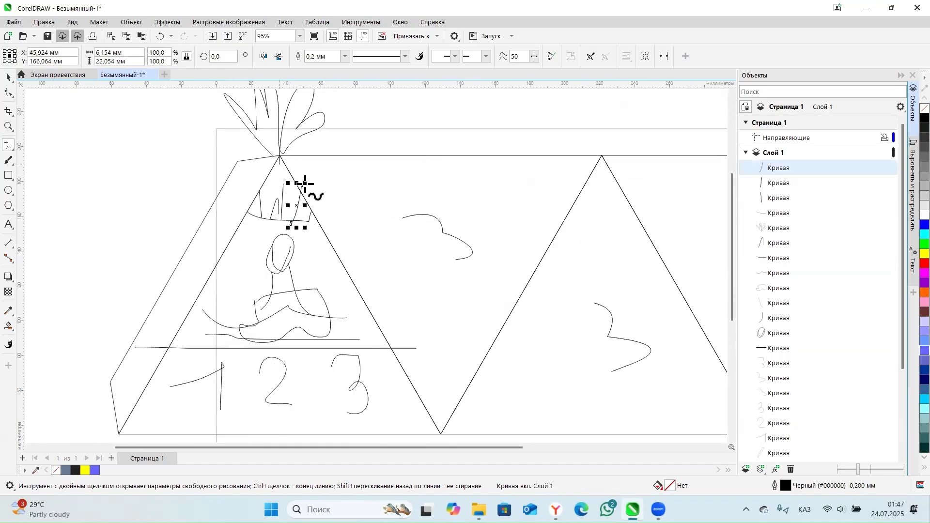
pyautogui.moveTo(279, 156)
pyautogui.mouseDown()
pyautogui.moveTo(266, 162)
pyautogui.moveTo(270, 187)
pyautogui.moveTo(328, 158)
pyautogui.moveTo(274, 181)
pyautogui.mouseUp()
# Delete all the freehand sketches and handwritten digits, keeping the four triangles and the side flap.
pyautogui.click(9, 76)
pyautogui.scroll(-2, 268, 257)
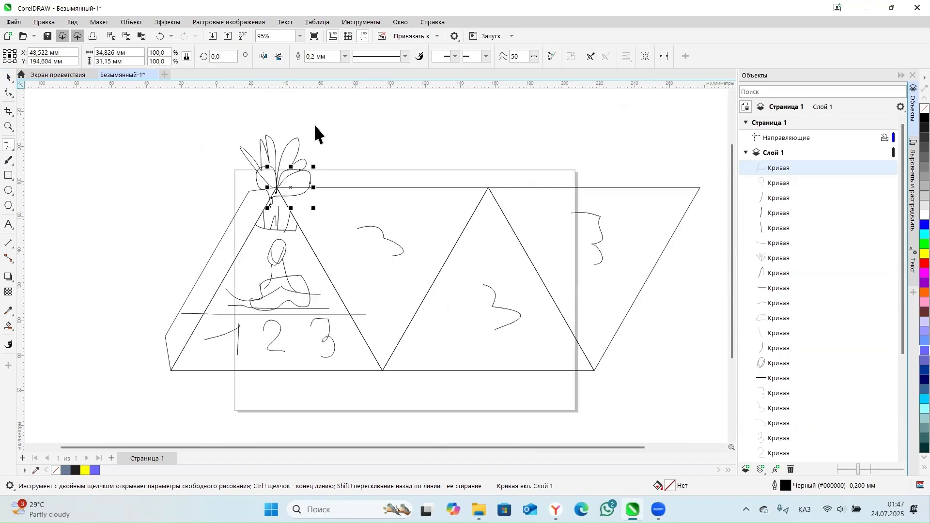
pyautogui.moveTo(322, 126); pyautogui.dragTo(231, 263)
pyautogui.press('Delete')
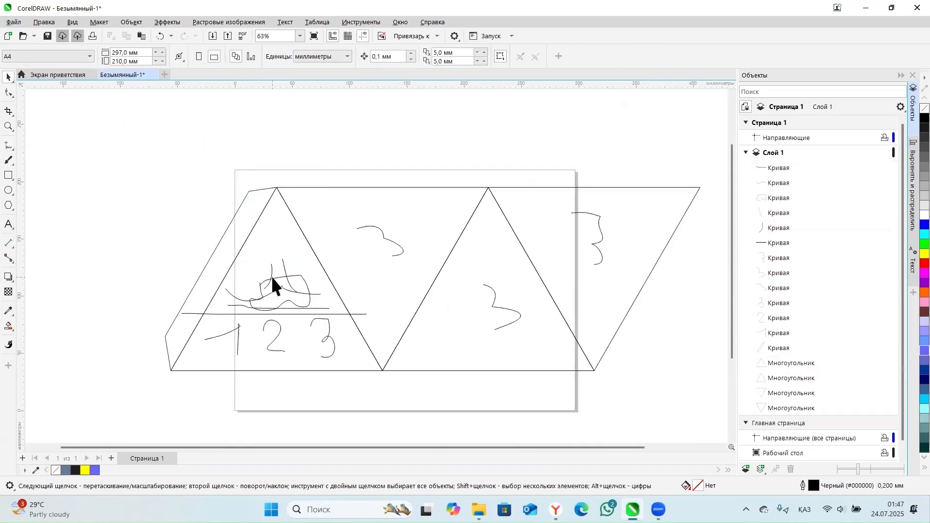
pyautogui.moveTo(136, 245); pyautogui.dragTo(373, 392)
pyautogui.press('Delete')
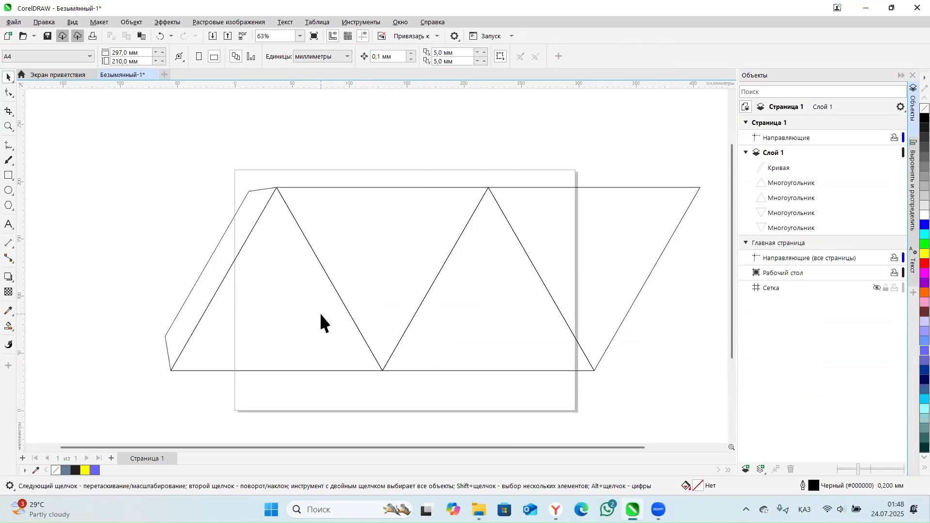
# Draw a rectangle about 113 by 49 mm on the base of the first triangle.
pyautogui.scroll(2, 259, 362)
pyautogui.press('F6')
pyautogui.moveTo(184, 300); pyautogui.dragTo(357, 373)
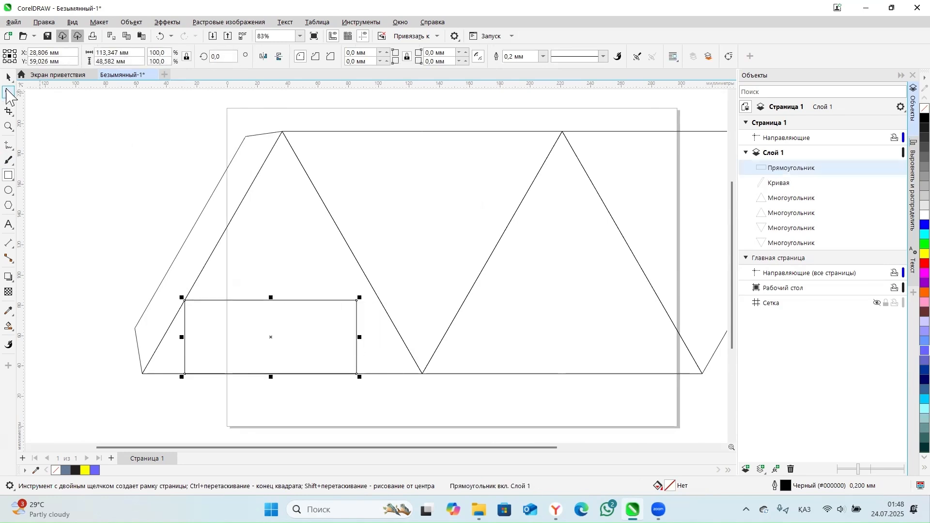
# Resize the rectangle to about 128 by 45 mm, fitting its upper corners to the triangle's sides and leaving a gap above the base.
pyautogui.click(8, 77)
pyautogui.scroll(4, 368, 342)
pyautogui.moveTo(364, 329); pyautogui.dragTo(402, 266)
pyautogui.moveTo(234, 394)
pyautogui.mouseDown()
pyautogui.moveTo(234, 372)
pyautogui.moveTo(235, 388)
pyautogui.mouseUp()
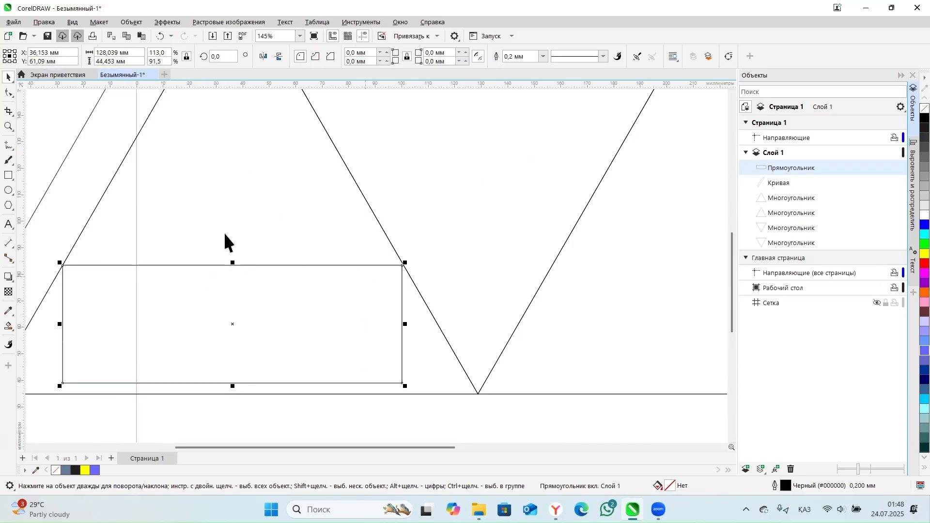
pyautogui.moveTo(405, 262)
pyautogui.mouseDown()
pyautogui.moveTo(408, 252)
pyautogui.moveTo(409, 261)
pyautogui.mouseUp()
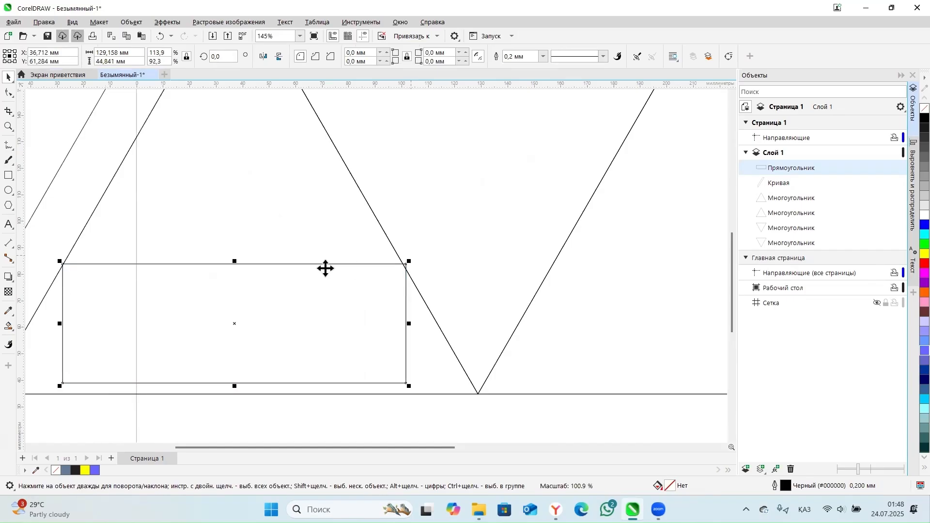
pyautogui.scroll(5, 405, 280)
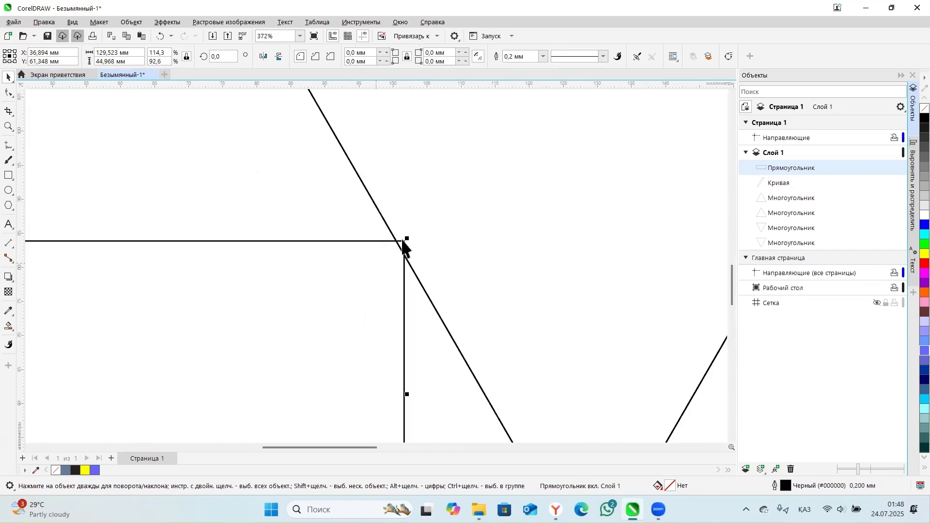
pyautogui.moveTo(407, 234)
pyautogui.mouseDown()
pyautogui.moveTo(395, 218)
pyautogui.moveTo(398, 226)
pyautogui.mouseUp()
pyautogui.scroll(-5, 421, 230)
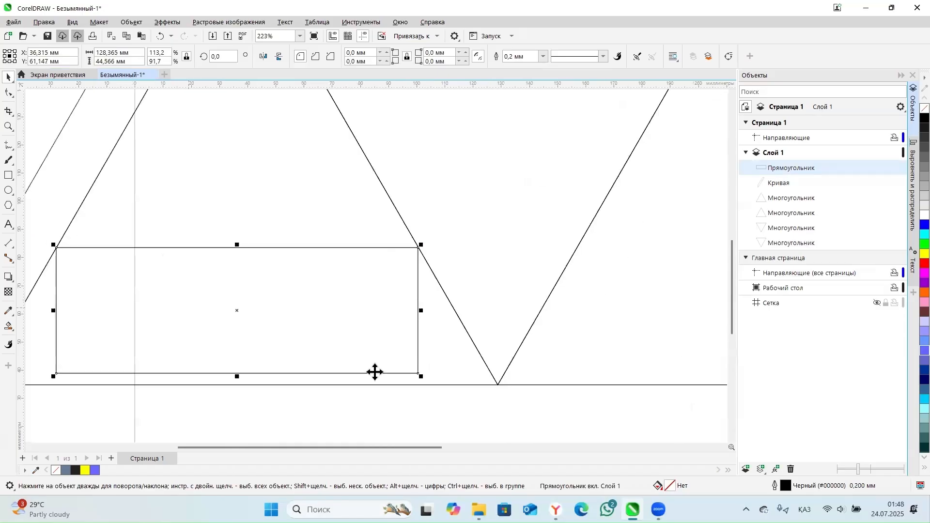
# Move the rectangle to the right of the net and duplicate it edge to edge into a vertical stack of four.
pyautogui.scroll(-5, 189, 223)
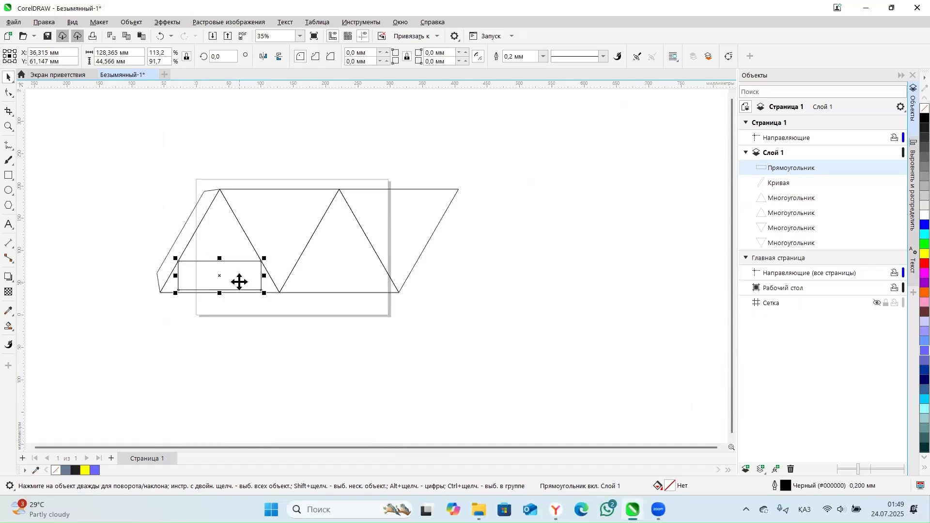
pyautogui.moveTo(239, 282); pyautogui.dragTo(602, 261)
pyautogui.hotkey('ctrl', 'v')
pyautogui.keyDown('shift'); pyautogui.click(602, 290); pyautogui.keyUp('shift')
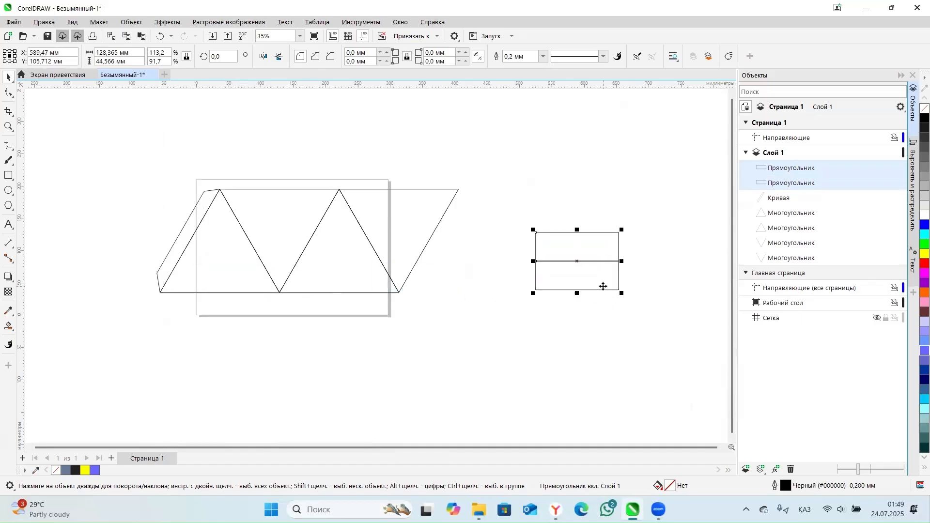
pyautogui.hotkey('ctrl', 'r')
pyautogui.hotkey('ctrl', 'r')
# Select the four stacked rectangles and move them closer to the net's right end.
pyautogui.moveTo(641, 144); pyautogui.dragTo(513, 335)
pyautogui.scroll(3, 634, 198)
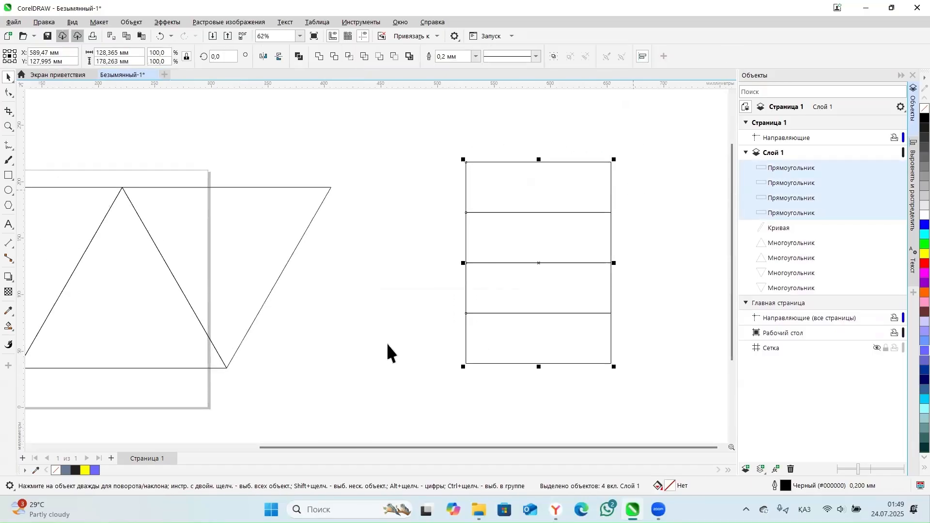
pyautogui.scroll(-2, 557, 291)
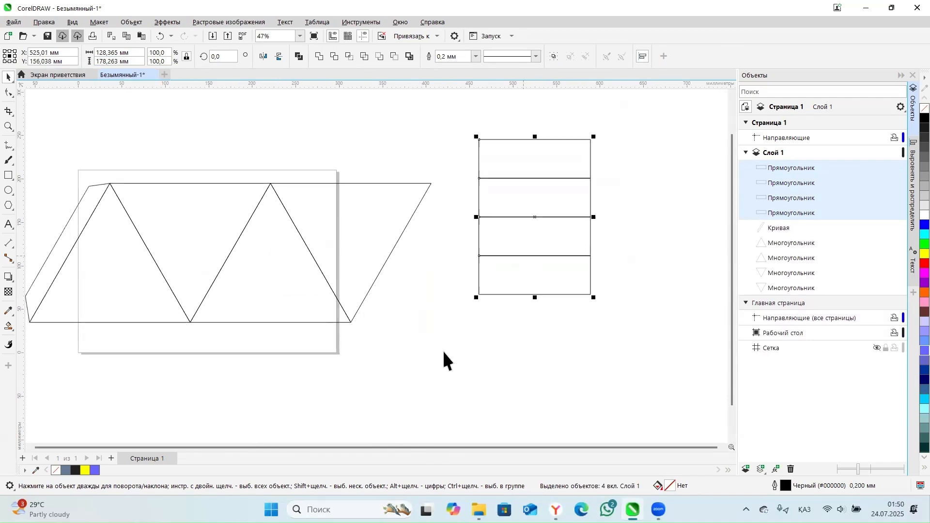
pyautogui.click(444, 353)
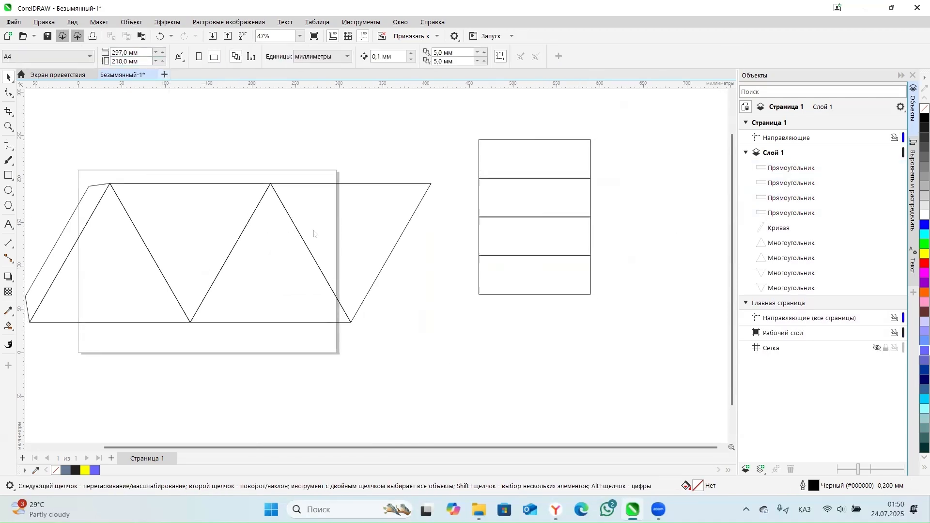
# Create a new document 128 mm wide and 178 mm high, matching the size of the rectangle stack.
pyautogui.hotkey('ctrl', 'n')
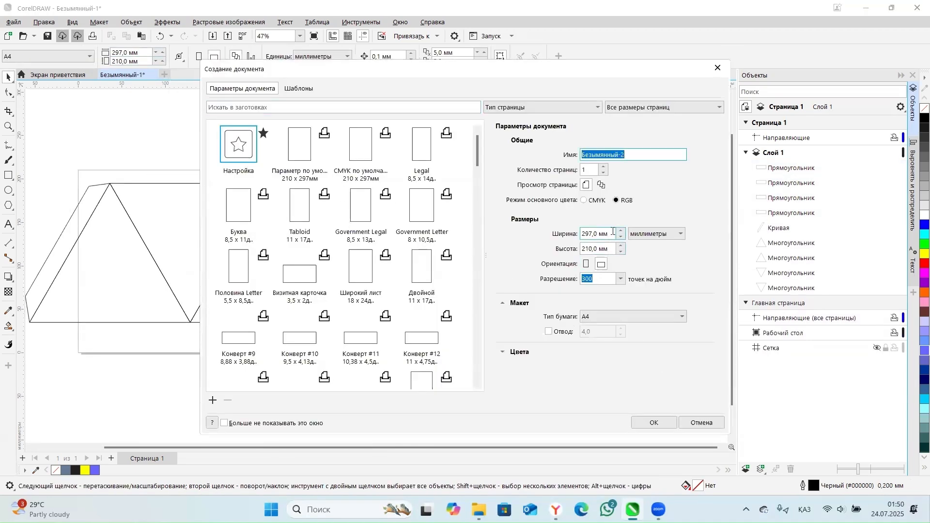
pyautogui.click(719, 69)
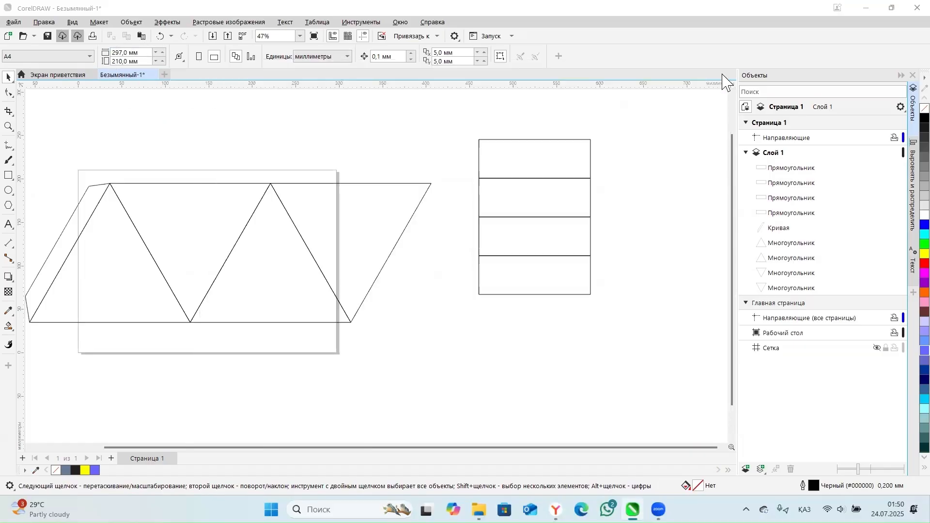
pyautogui.click(539, 207)
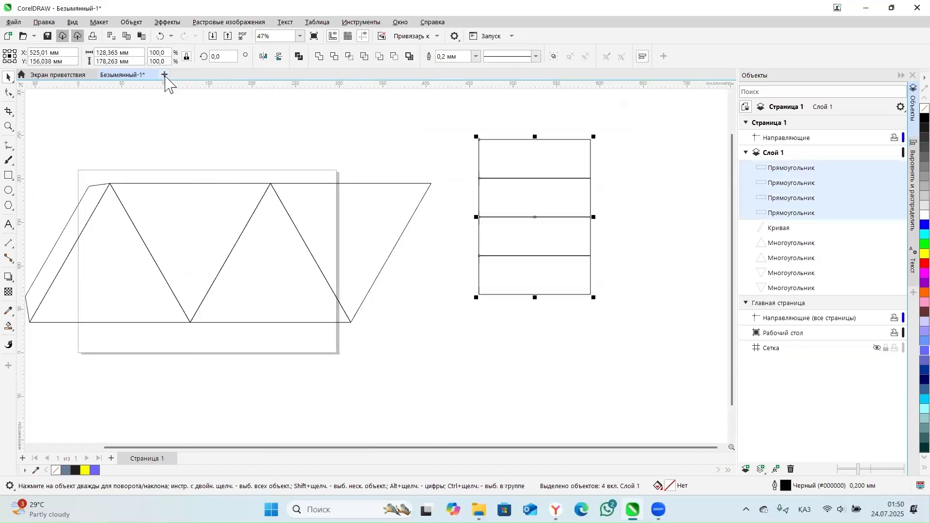
pyautogui.hotkey('ctrl', 'n')
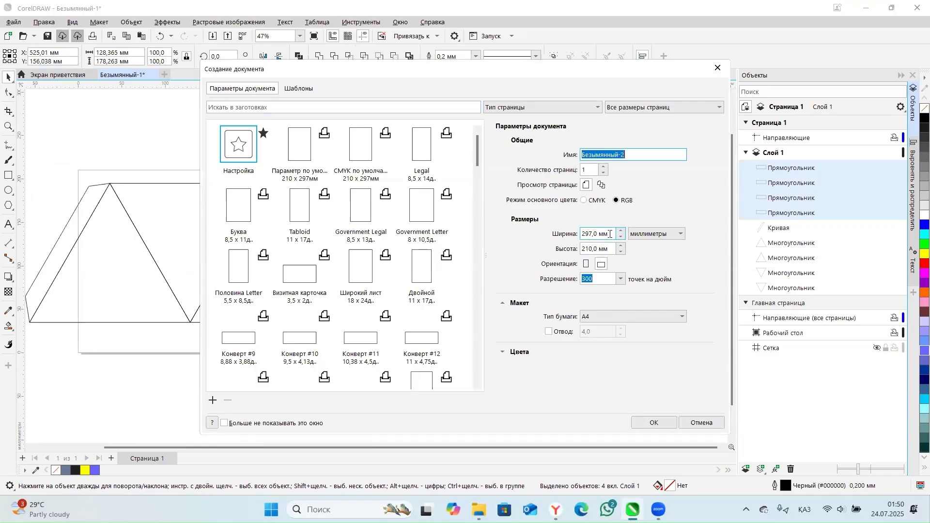
pyautogui.click(609, 234)
pyautogui.write('128')
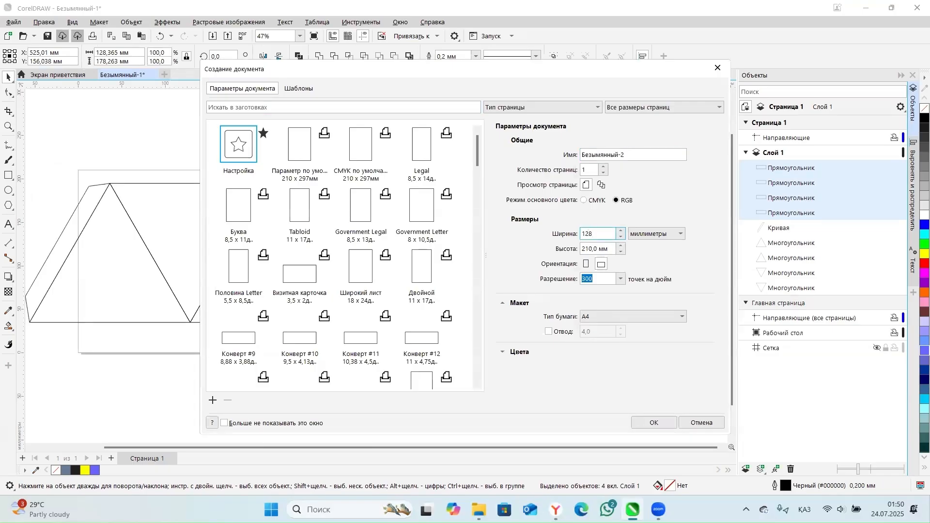
pyautogui.press('Tab')
pyautogui.press('Tab')
pyautogui.write('1')
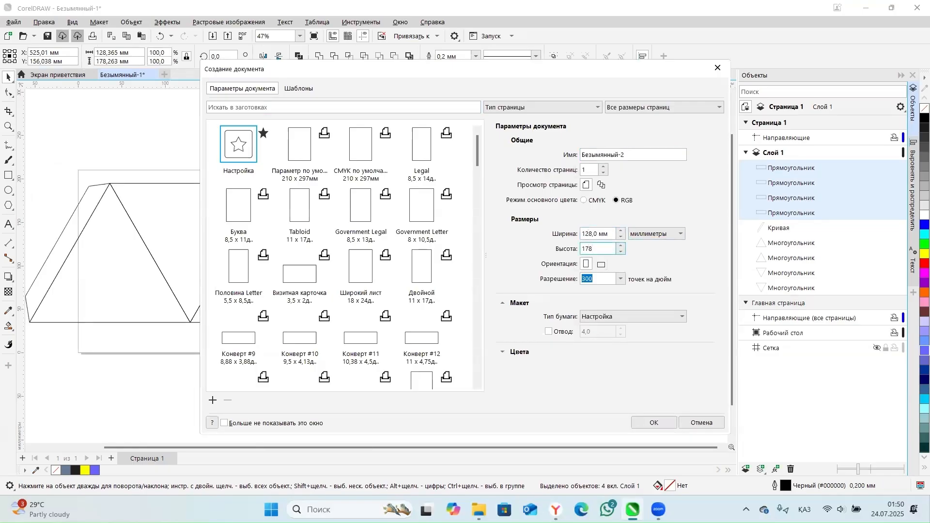
pyautogui.press('Return')
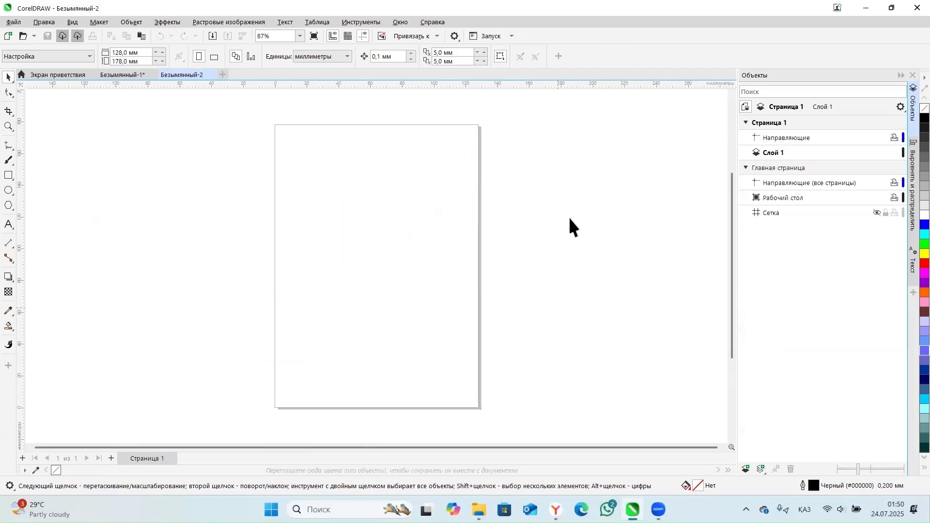
# Sketch the digits 1 to 6 freehand in two rows of three on the new page, and start a third row.
pyautogui.click(8, 145)
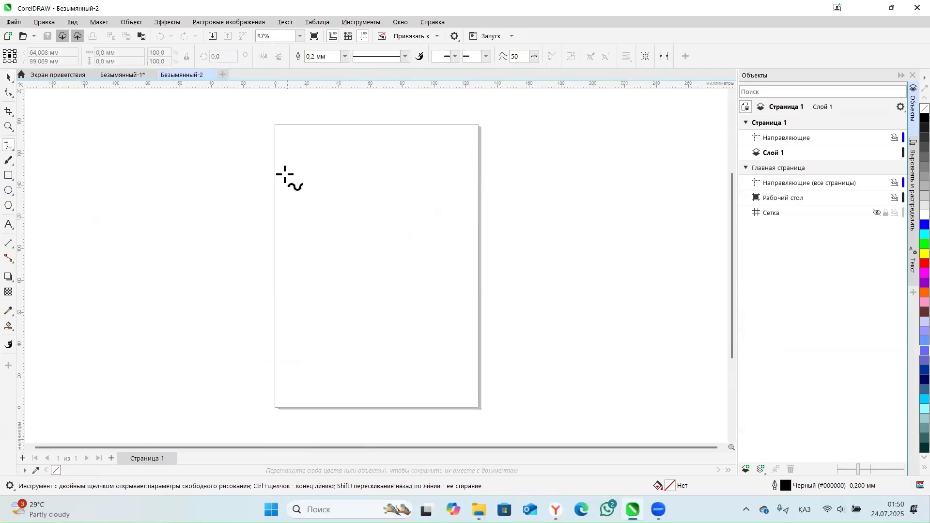
pyautogui.moveTo(285, 174)
pyautogui.mouseDown()
pyautogui.moveTo(317, 144)
pyautogui.moveTo(320, 184)
pyautogui.mouseUp()
pyautogui.moveTo(341, 153); pyautogui.dragTo(413, 191)
pyautogui.moveTo(404, 151)
pyautogui.mouseDown()
pyautogui.moveTo(448, 178)
pyautogui.moveTo(433, 198)
pyautogui.mouseUp()
pyautogui.moveTo(308, 217); pyautogui.dragTo(323, 276)
pyautogui.moveTo(354, 223)
pyautogui.mouseDown()
pyautogui.moveTo(400, 277)
pyautogui.moveTo(352, 249)
pyautogui.mouseUp()
pyautogui.moveTo(435, 219)
pyautogui.mouseDown()
pyautogui.moveTo(439, 275)
pyautogui.moveTo(458, 225)
pyautogui.mouseUp()
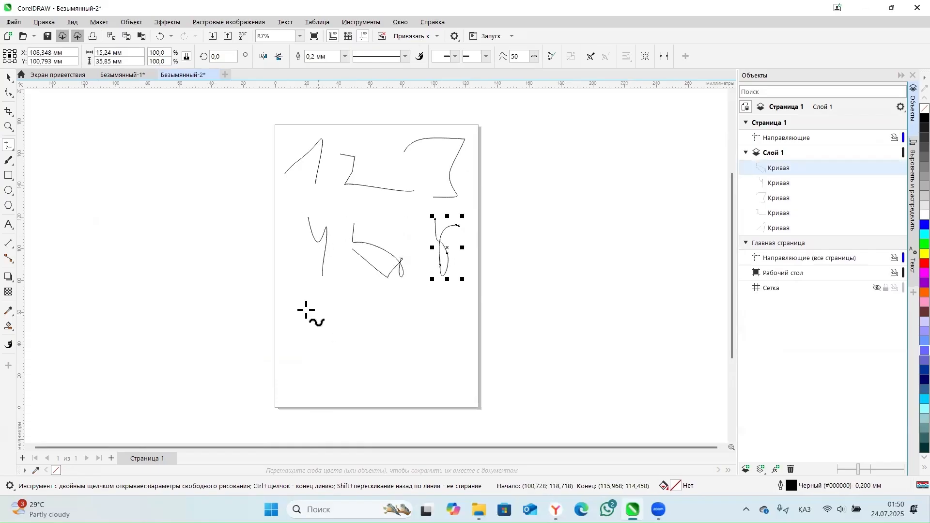
pyautogui.moveTo(306, 310); pyautogui.dragTo(329, 356)
# Delete all the freehand digits from the new page.
pyautogui.click(8, 76)
pyautogui.moveTo(184, 103)
pyautogui.mouseDown()
pyautogui.moveTo(304, 286)
pyautogui.moveTo(492, 353)
pyautogui.mouseUp()
pyautogui.press('Delete')
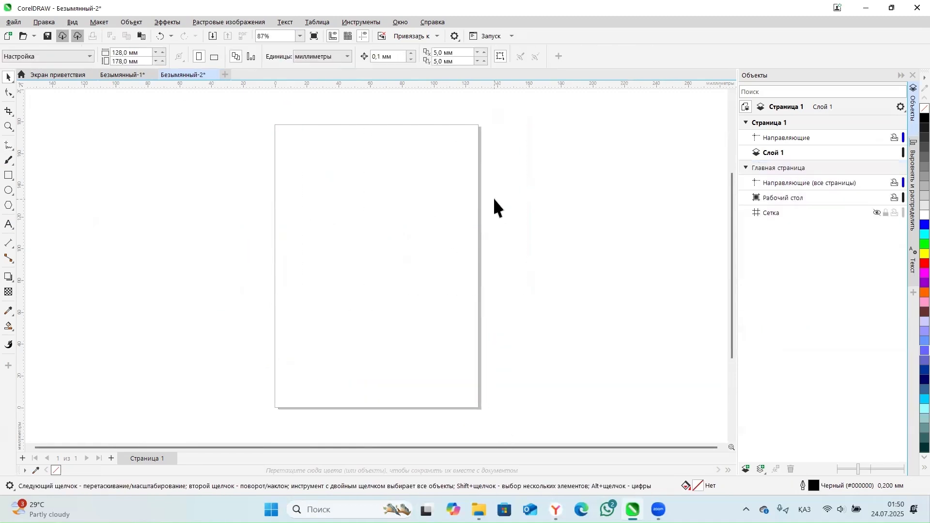
# Run the Wizard.CreateCalendar macro from the CalendarWizard project and expand the calendar wizard with its large preview.
pyautogui.click(363, 24)
pyautogui.moveTo(374, 81)
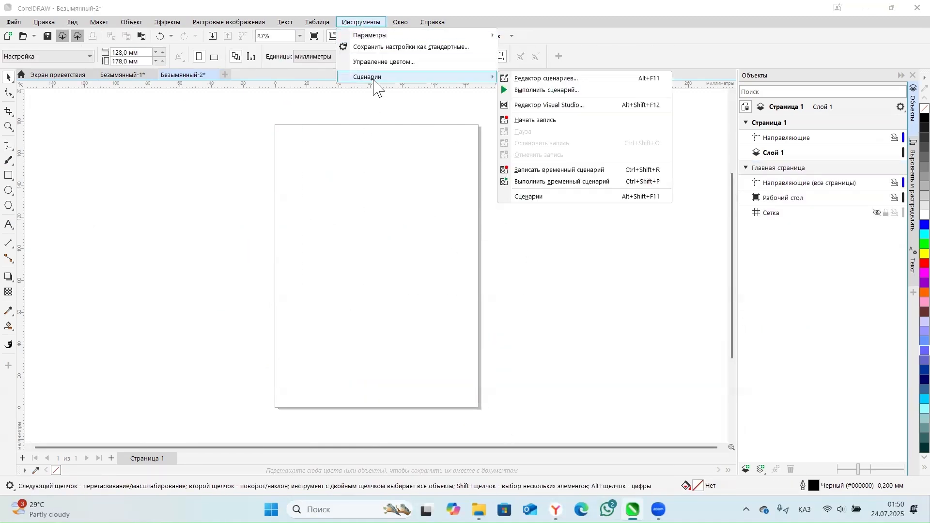
pyautogui.click(530, 92)
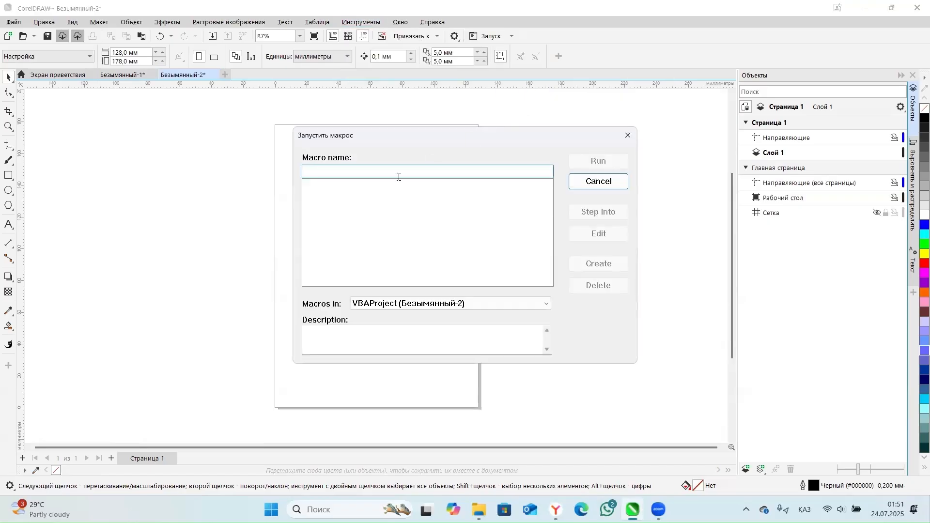
pyautogui.click(359, 305)
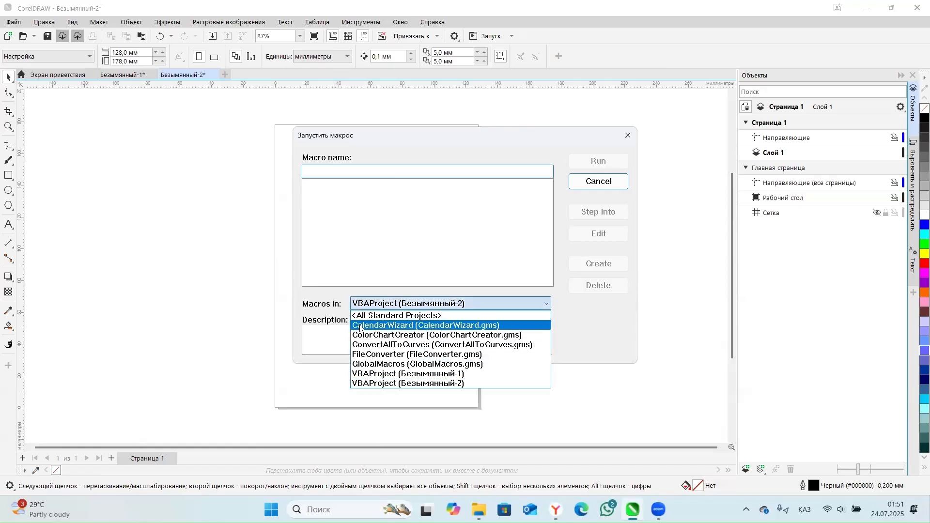
pyautogui.click(359, 326)
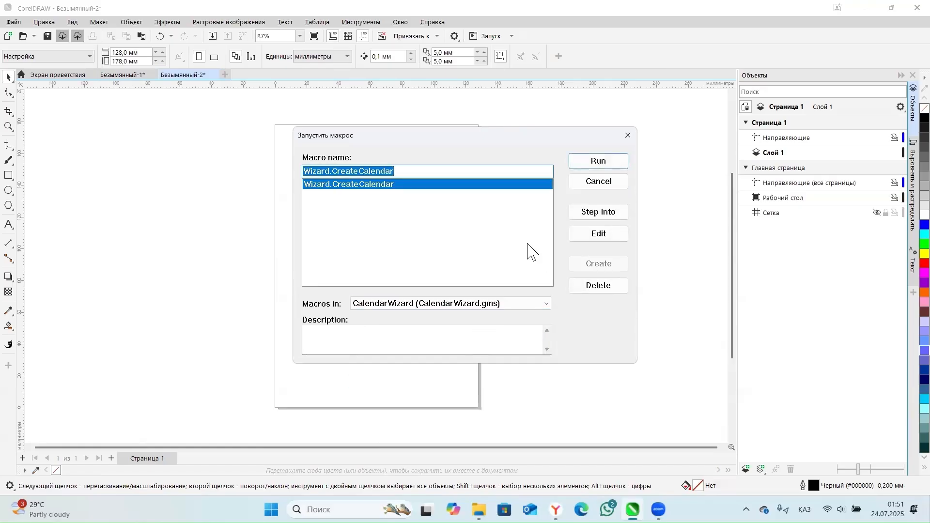
pyautogui.click(603, 164)
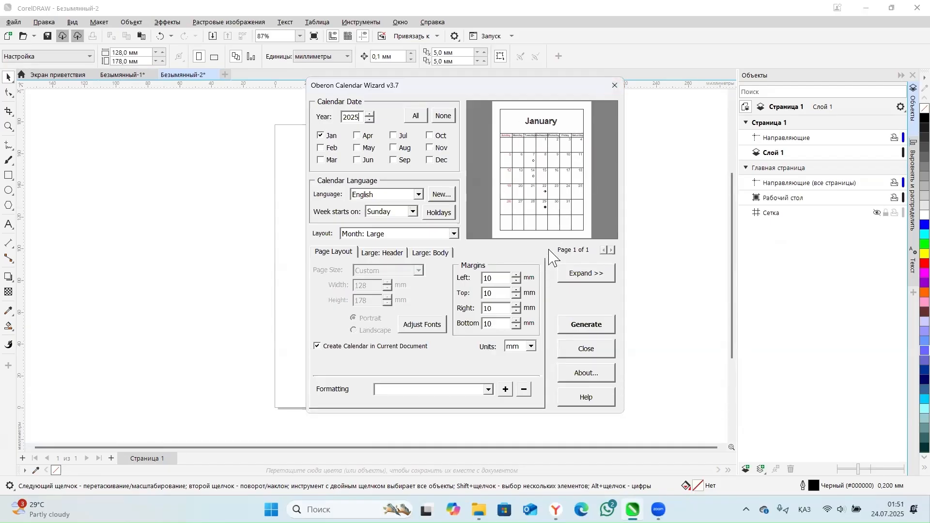
pyautogui.click(580, 274)
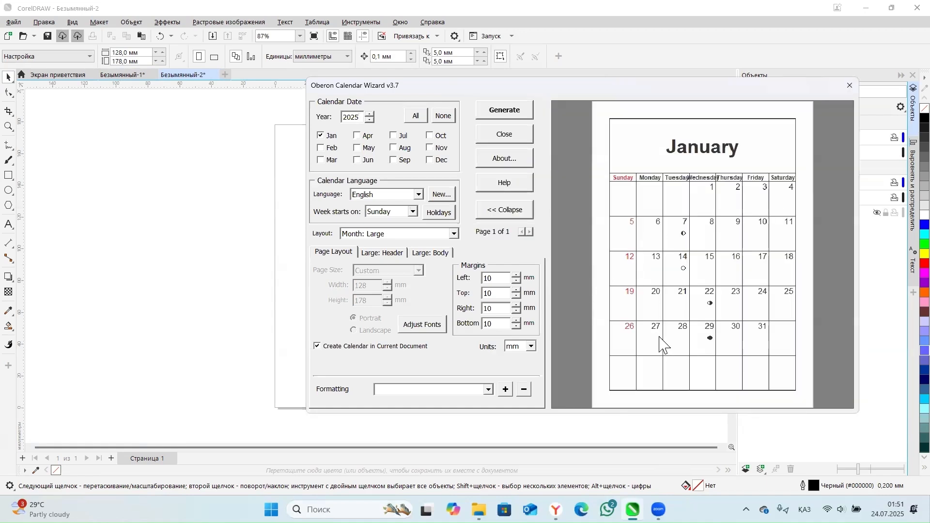
# Set the calendar year to 2026 and include all twelve months.
pyautogui.click(347, 118)
pyautogui.write('2026')
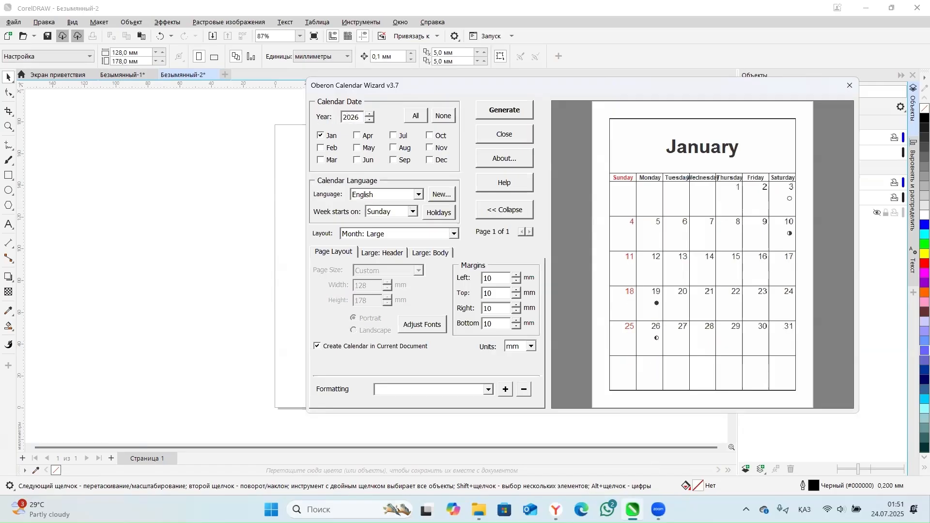
pyautogui.click(369, 115)
pyautogui.click(369, 115)
pyautogui.click(370, 115)
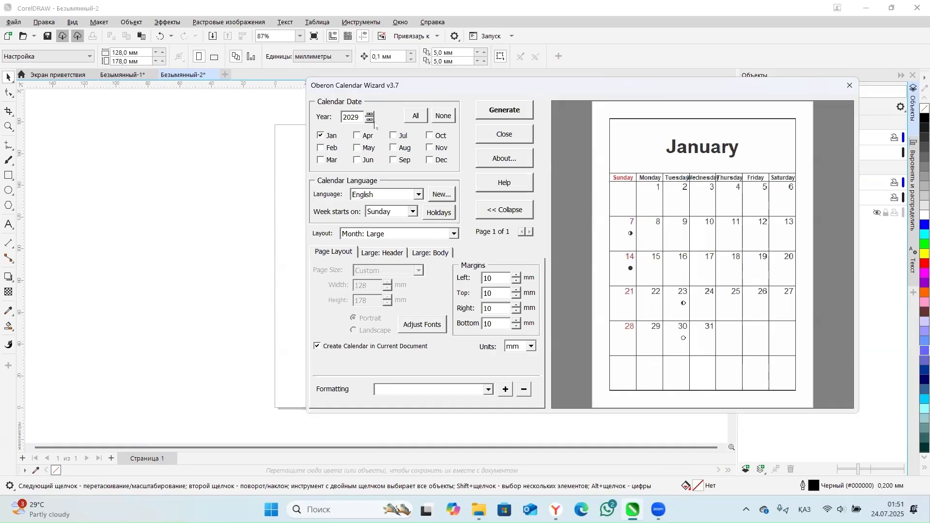
pyautogui.click(370, 120)
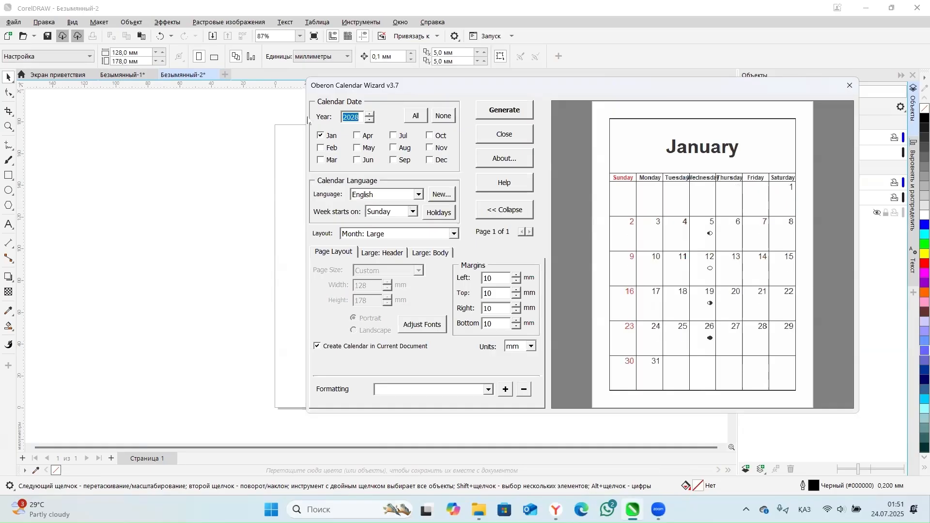
pyautogui.write('0')
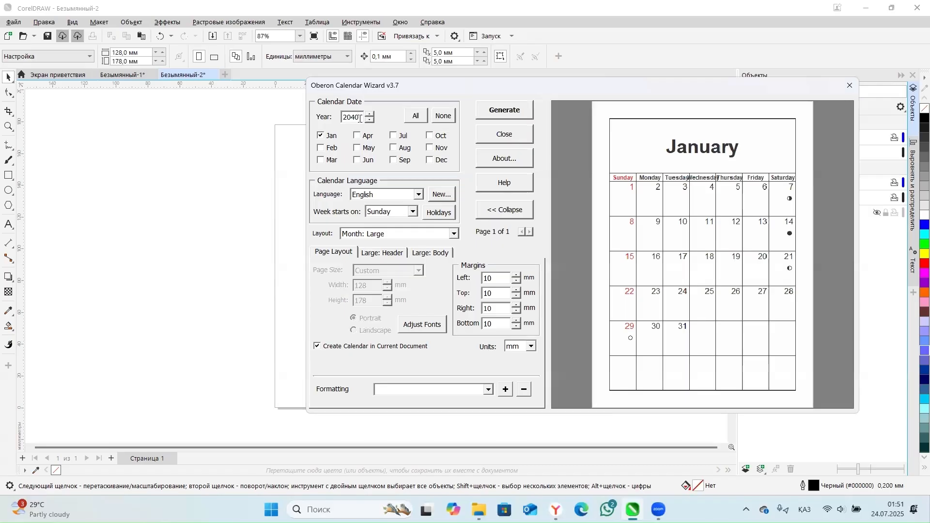
pyautogui.write('2026')
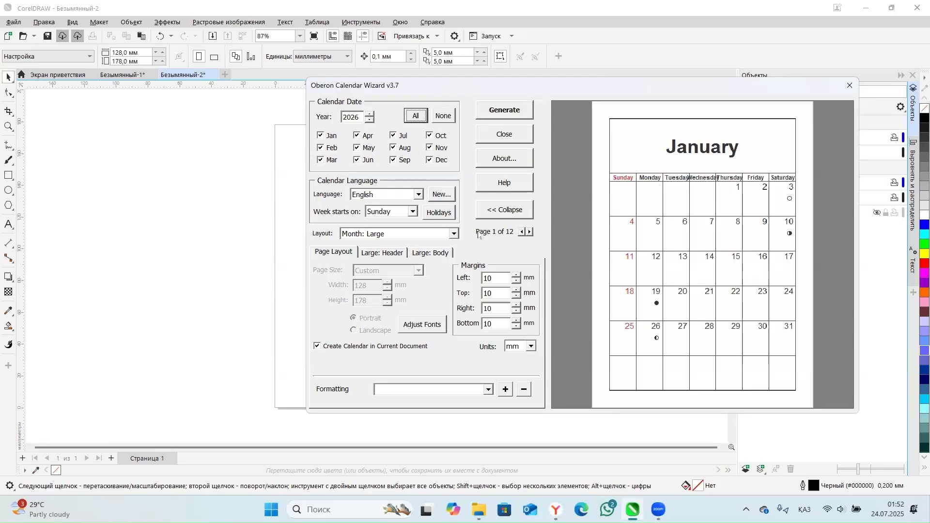
# Page through the 2026 month previews up to September and back to May.
pyautogui.click(529, 232)
pyautogui.click(530, 232)
pyautogui.click(529, 232)
pyautogui.click(529, 232)
pyautogui.click(530, 232)
pyautogui.click(529, 232)
pyautogui.click(529, 232)
pyautogui.click(529, 232)
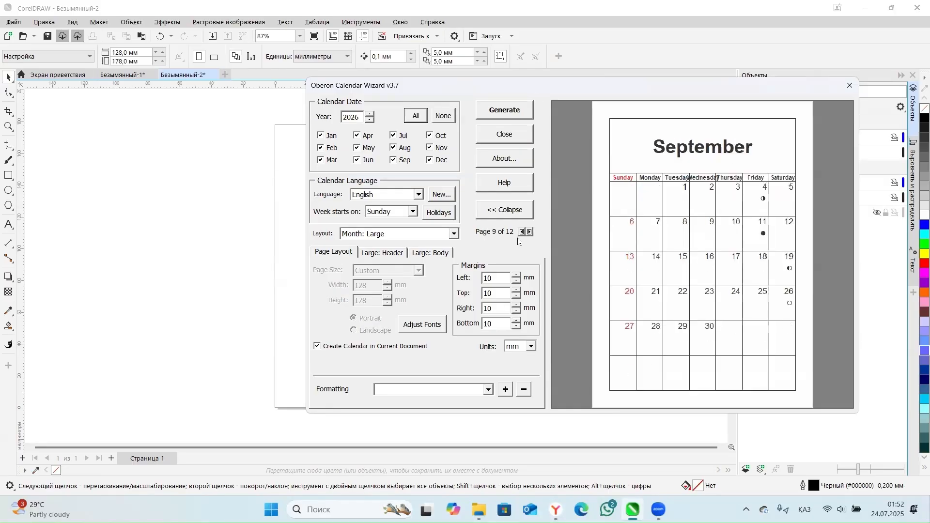
pyautogui.click(523, 232)
pyautogui.click(523, 232)
pyautogui.click(522, 232)
pyautogui.click(523, 232)
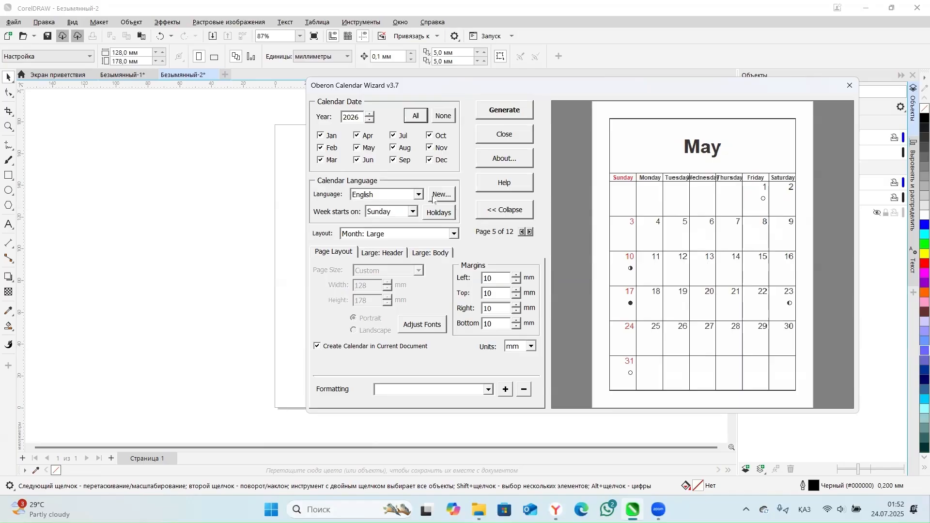
# Switch the calendar language to Russian and preview the months back to February.
pyautogui.click(419, 195)
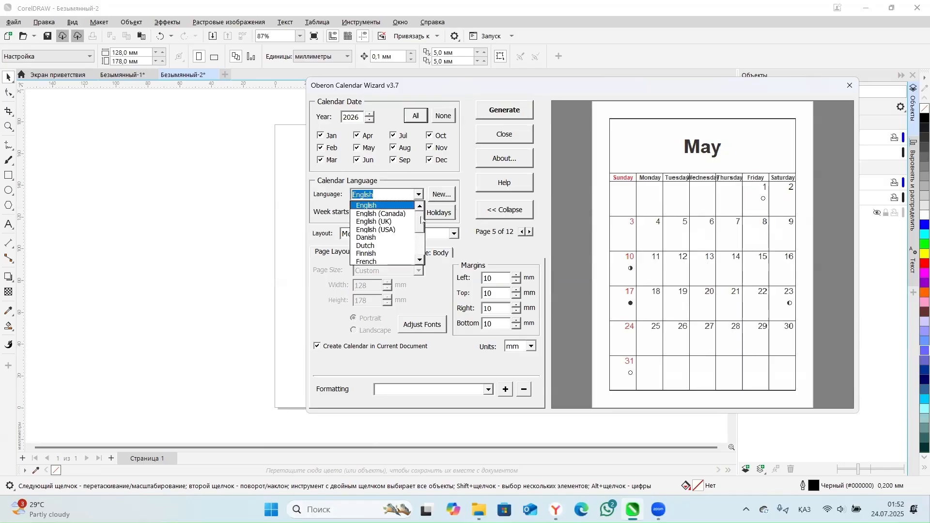
pyautogui.moveTo(420, 220); pyautogui.dragTo(421, 252)
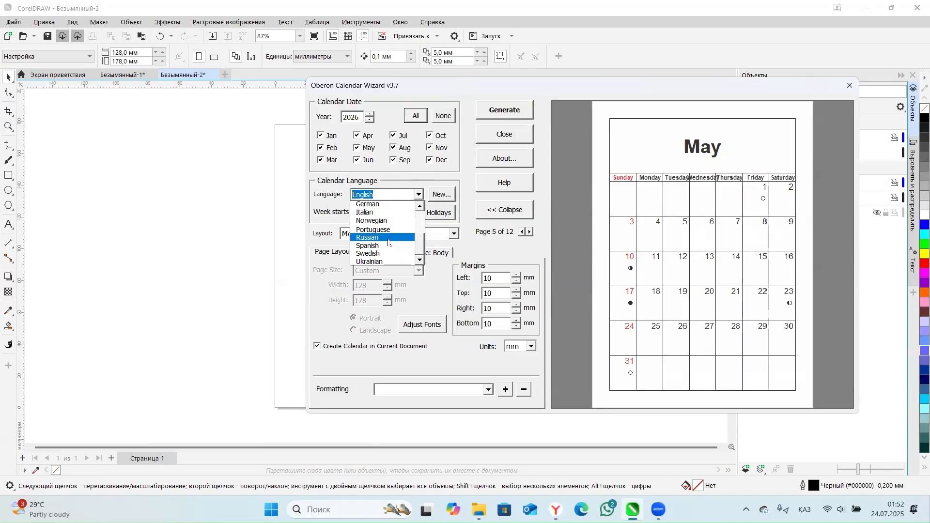
pyautogui.click(388, 239)
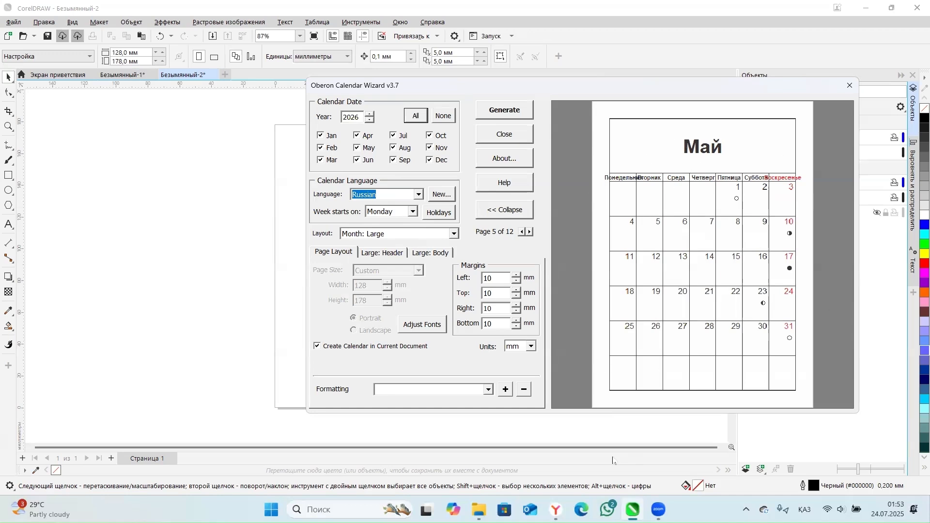
pyautogui.click(521, 232)
pyautogui.doubleClick(522, 232)
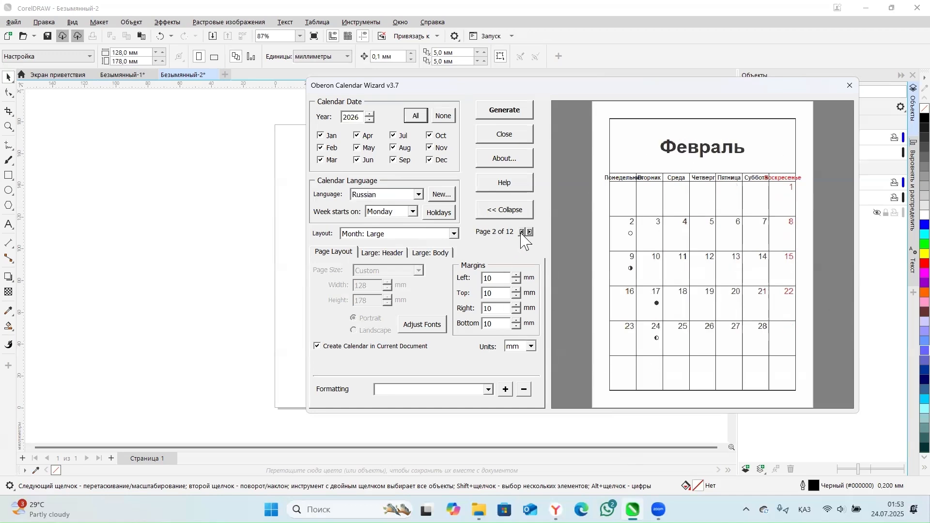
# Start a new language definition named Қазақша with the January to March names Қаңтар, Ақпан and Наурыз.
pyautogui.click(446, 199)
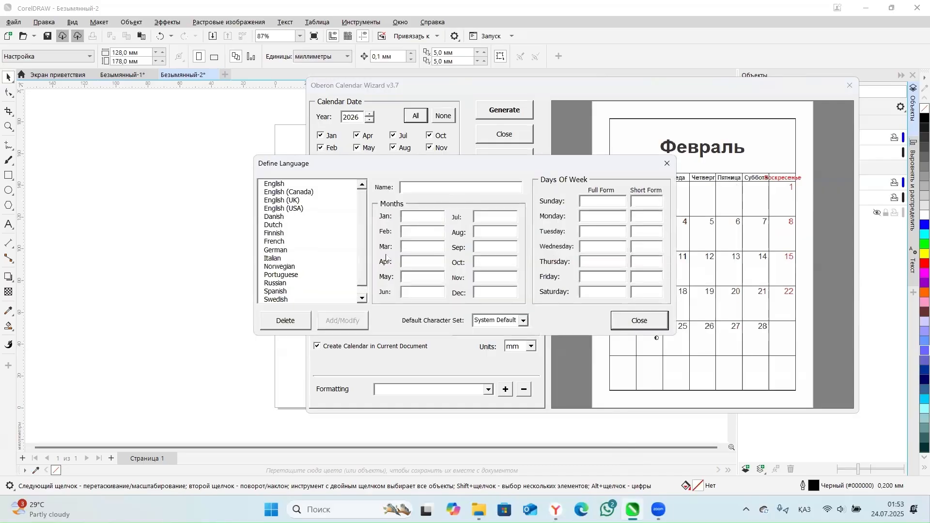
pyautogui.scroll(-1, 361, 256)
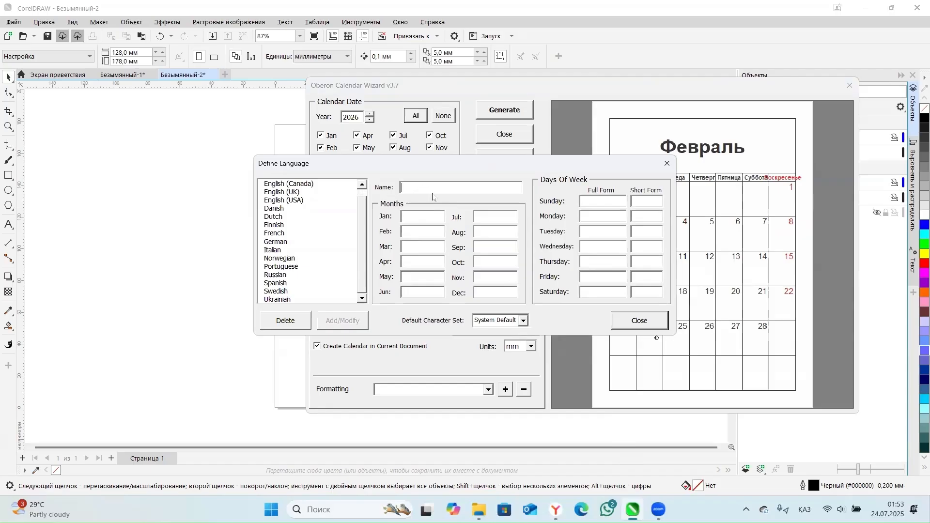
pyautogui.write('K')
pyautogui.write('азақша')
pyautogui.press('Tab')
pyautogui.write('Қ')
pyautogui.write('аңтар')
pyautogui.write('А')
pyautogui.write('қпан')
pyautogui.write('Наурыз')
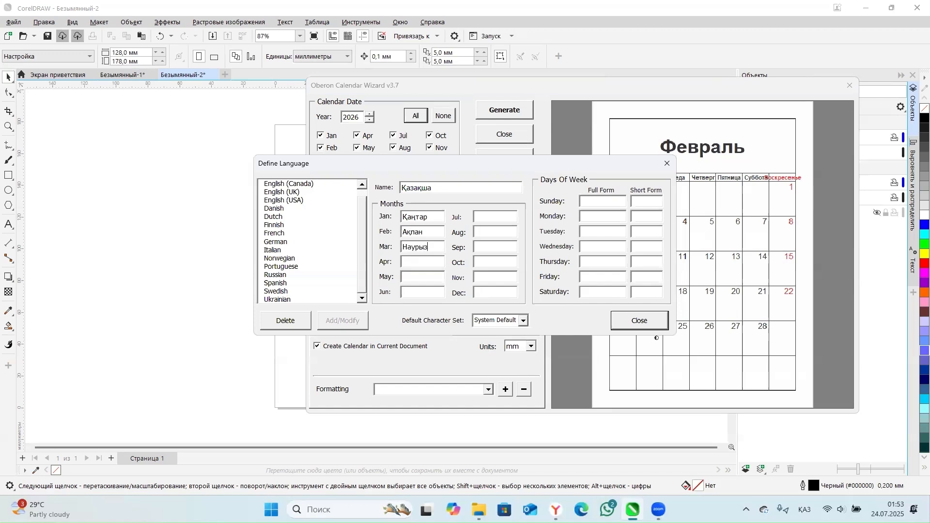
# Enter the April to July names Сәуір, Мамыр, Маусым and Шілде in the language definition.
pyautogui.write('Сауір')
pyautogui.press('Tab')
pyautogui.write('Мамыр')
pyautogui.press('Tab')
pyautogui.write('Маусым')
pyautogui.press('Tab')
pyautogui.write('Ша')
pyautogui.press('BackSpace')
pyautogui.write('ілде')
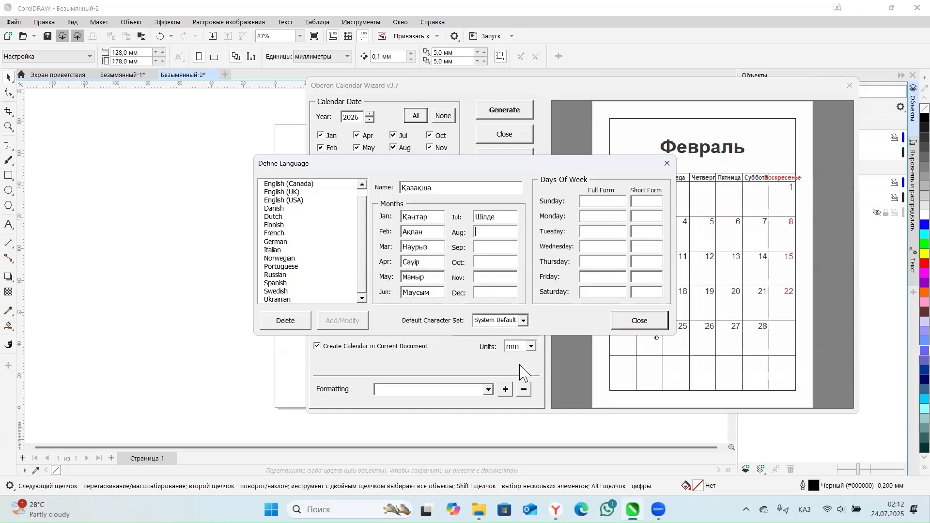
# Enter the August to December names Тамыз, Қыркүйек, Қазан, Қараша and Желтоқсан in the language definition.
pyautogui.write('А')
pyautogui.press('BackSpace')
pyautogui.write('Тамыз')
pyautogui.press('Tab')
pyautogui.write('Кы')
pyautogui.write('к')
pyautogui.press('BackSpace')
pyautogui.write('ркү')
pyautogui.write('йек')
pyautogui.write('Қ')
pyautogui.write('аза')
pyautogui.write('н ')
pyautogui.write('Қараша')
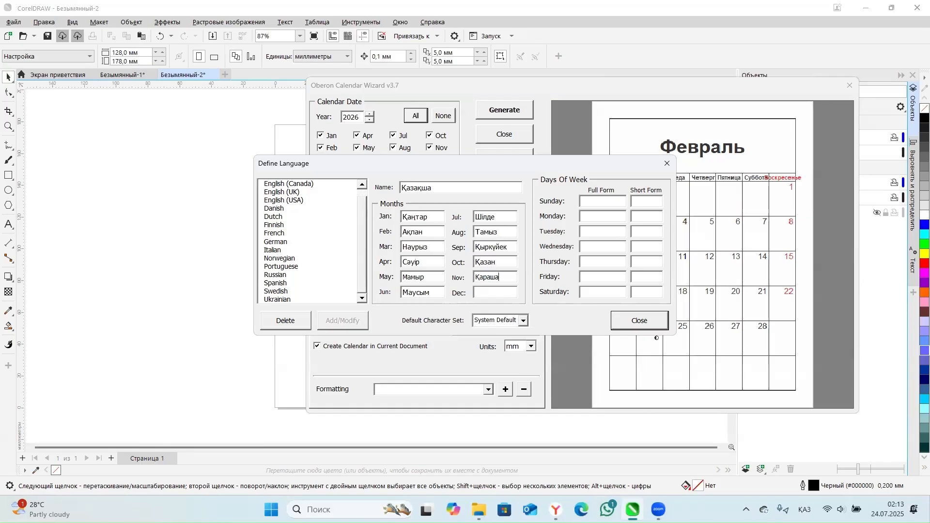
pyautogui.write('Желтоқсан')
# Define Sunday with the full form Жексенбі and the short form ЖК.
pyautogui.click(612, 202)
pyautogui.write('ЖексенбіЖк')
pyautogui.press('BackSpace')
pyautogui.press('BackSpace')
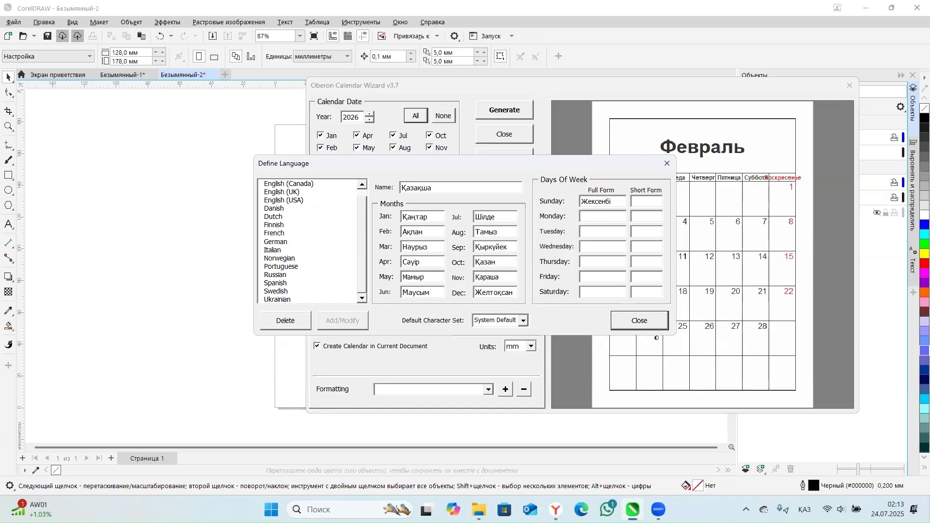
pyautogui.write('ЖК')
# Define Monday as Дүйсенбі with short form ДС and Tuesday as Сейсенбі with short form СС.
pyautogui.write('Дуәсен')
pyautogui.press('BackSpace')
pyautogui.press('BackSpace')
pyautogui.press('BackSpace')
pyautogui.press('BackSpace')
pyautogui.write('йсенбі')
pyautogui.press('Tab')
pyautogui.write('ДС')
pyautogui.write('Сейсенбі')
pyautogui.write('СС')
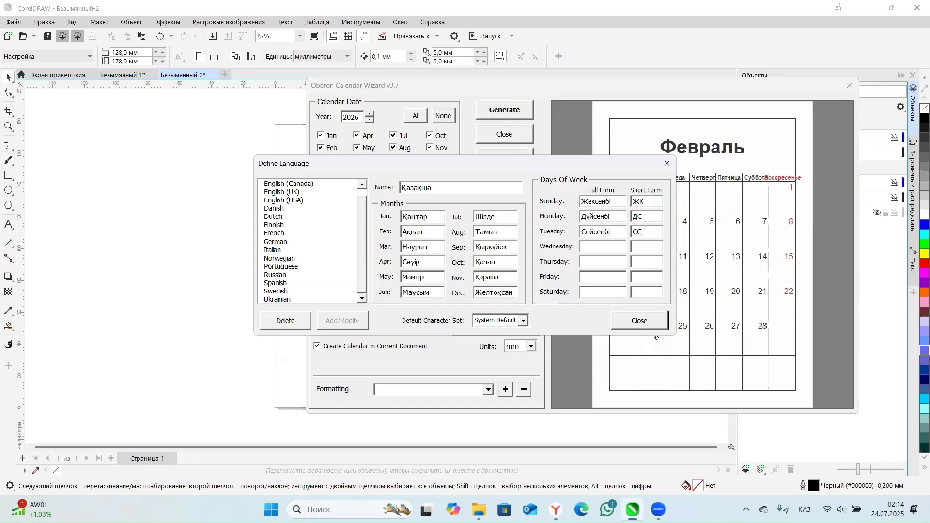
# Define Wednesday as Сәрсенбі with short form СБ and Thursday as Бейсенбі with short form БС.
pyautogui.press('Tab')
pyautogui.write('С')
pyautogui.write('арсенб')
pyautogui.write('і')
pyautogui.write('СБ')
pyautogui.write('Бейсенбі')
pyautogui.write('Б')
pyautogui.write('С')
# Define Friday as Жұма with short form ЖМ and Saturday as Сенбі with short form СБ.
pyautogui.write('Жу')
pyautogui.write('ма')
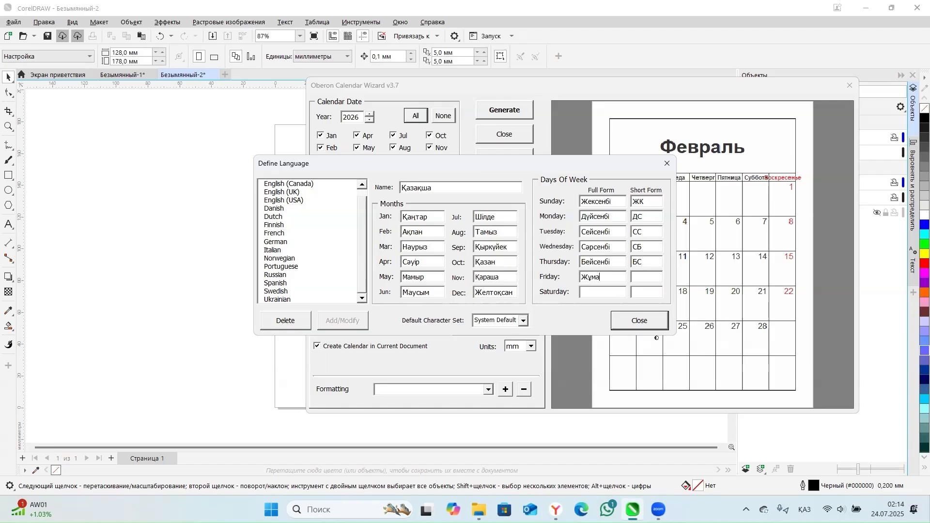
pyautogui.write('ЖМСЕнб')
pyautogui.press('BackSpace')
pyautogui.press('BackSpace')
pyautogui.press('BackSpace')
pyautogui.press('BackSpace')
pyautogui.write('енбі')
pyautogui.write('СБ')
# Correct Wednesday's short form to СР.
pyautogui.click(646, 249)
pyautogui.press('BackSpace')
pyautogui.write('Р')
# Add the Қазақша language with the System Default character set and close the language definition.
pyautogui.click(523, 321)
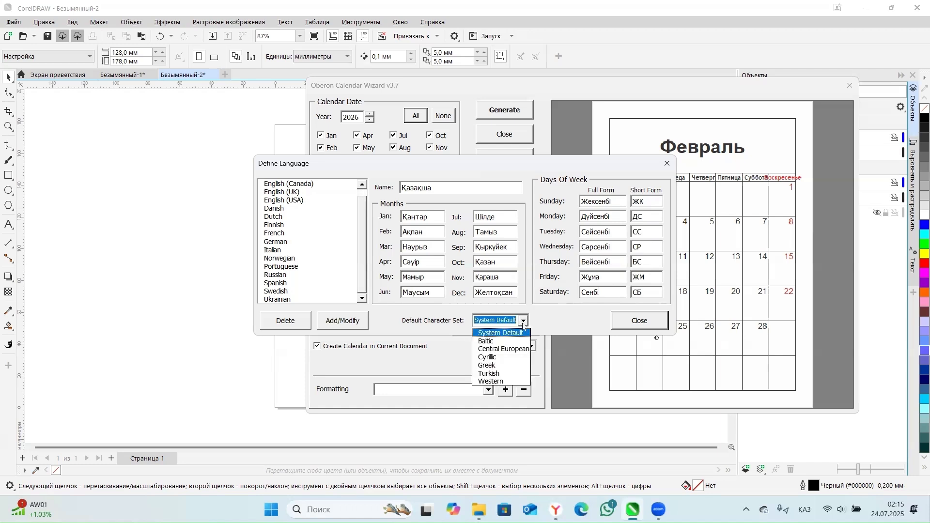
pyautogui.press('Escape')
pyautogui.click(359, 323)
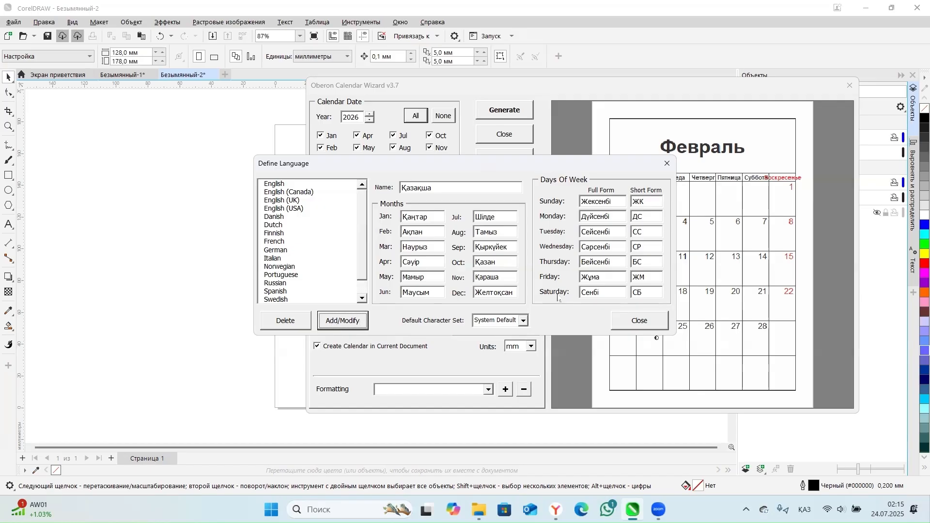
pyautogui.click(637, 326)
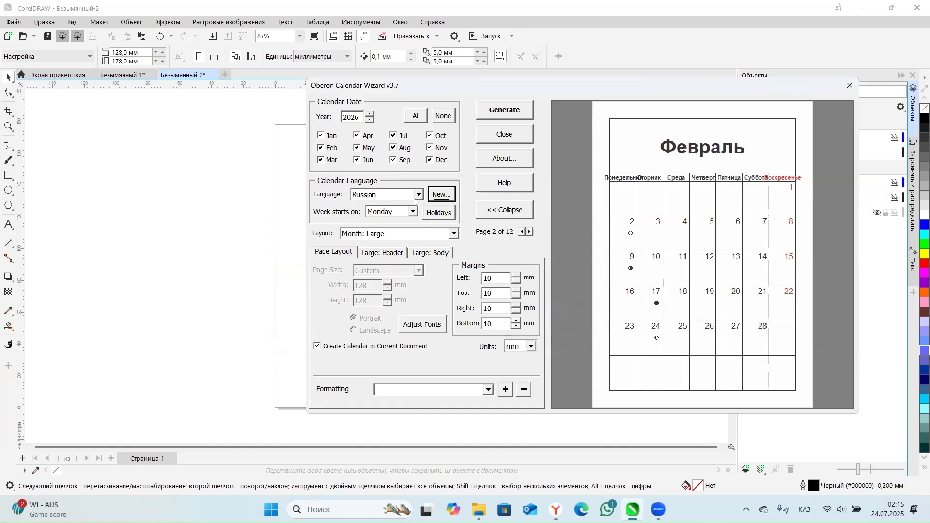
# Set the calendar language to Қазақша with weeks starting on Monday.
pyautogui.click(417, 196)
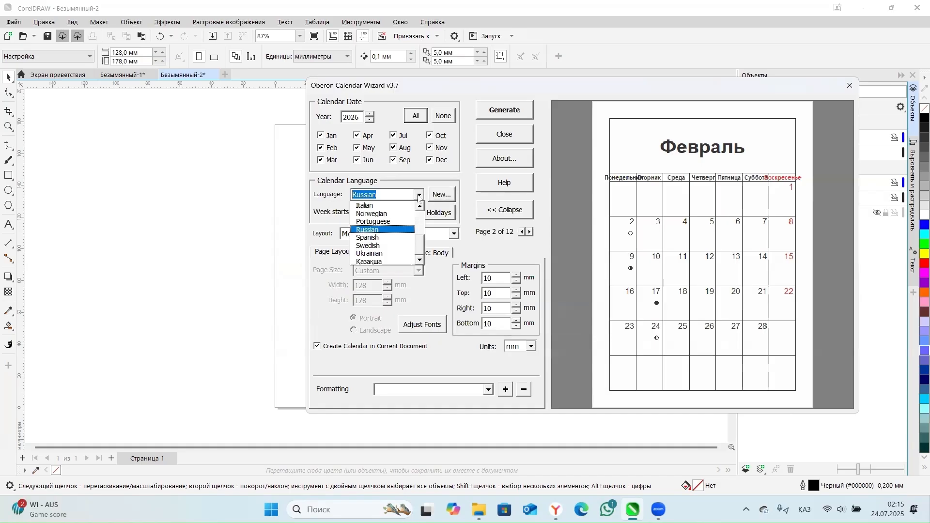
pyautogui.click(393, 260)
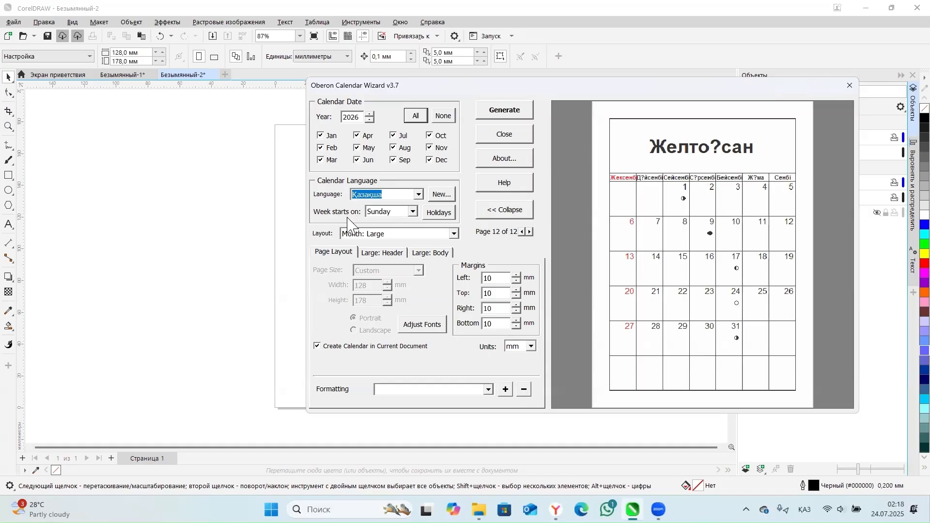
pyautogui.click(412, 212)
pyautogui.click(406, 233)
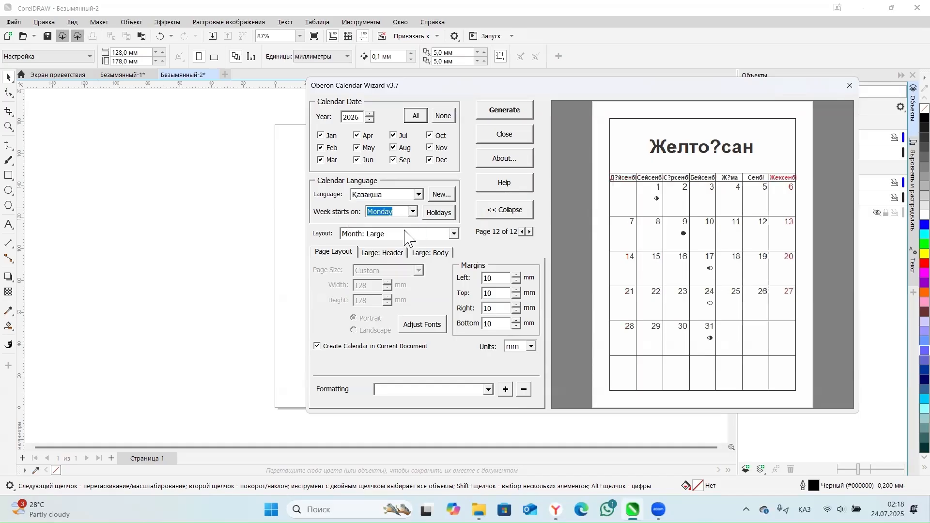
# Add the holiday Наурыз мейрамы on day 21 of the month Наурыз for the Kazakh calendar.
pyautogui.click(433, 215)
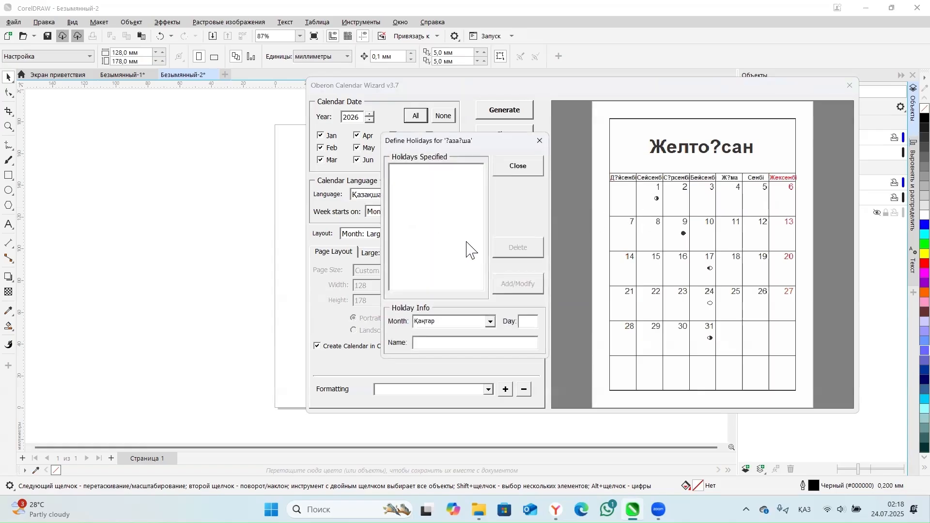
pyautogui.click(439, 322)
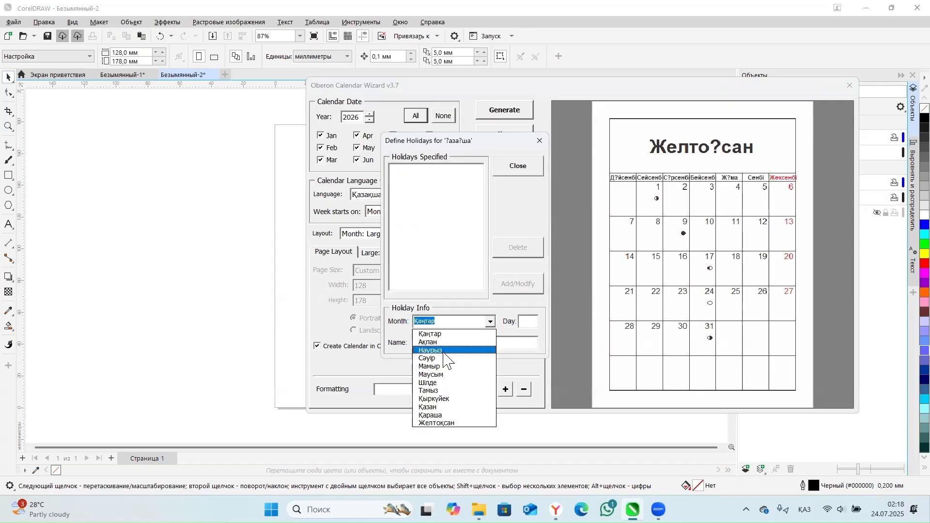
pyautogui.click(451, 350)
pyautogui.click(527, 322)
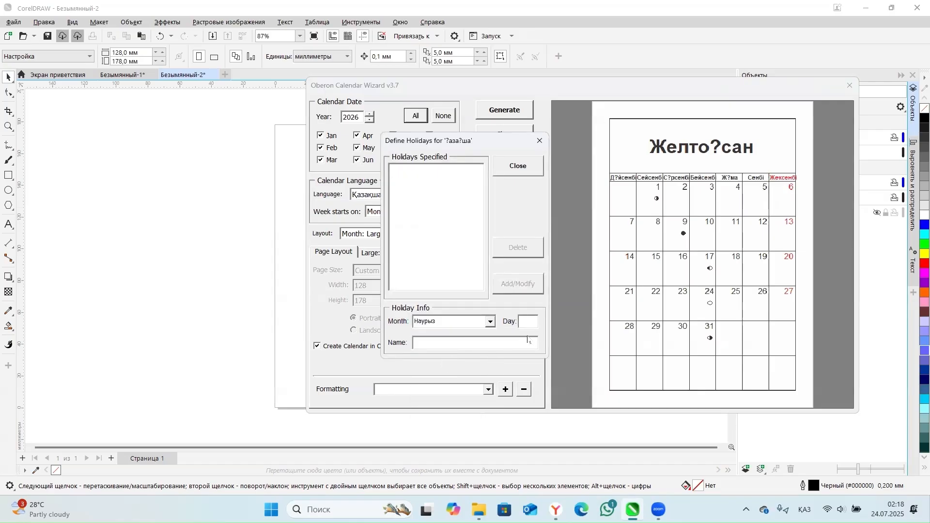
pyautogui.write('2')
pyautogui.write('Наурым')
pyautogui.write(' мейрамы')
pyautogui.click(530, 288)
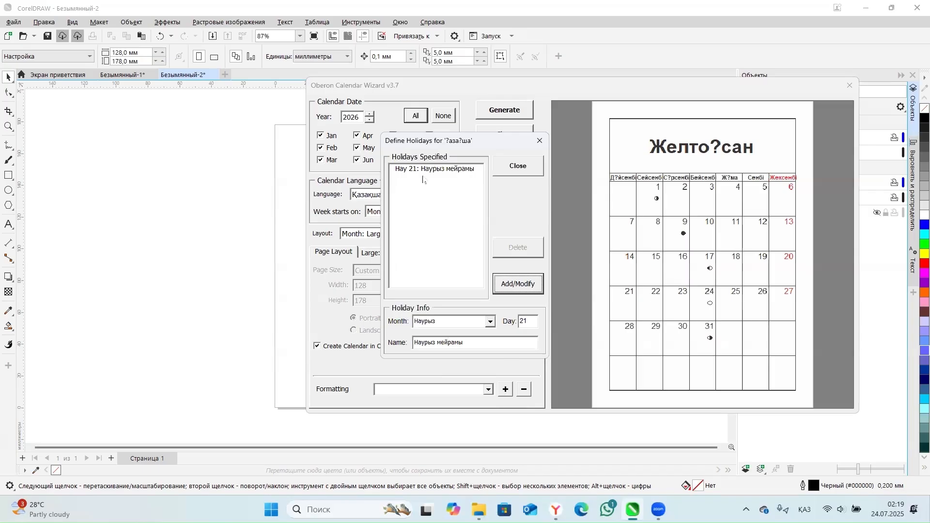
# Add the holiday Наурыз мейрамы on day 22 of Наурыз and a holiday titled with a person's name on day 22 of Қаңтар.
pyautogui.click(523, 322)
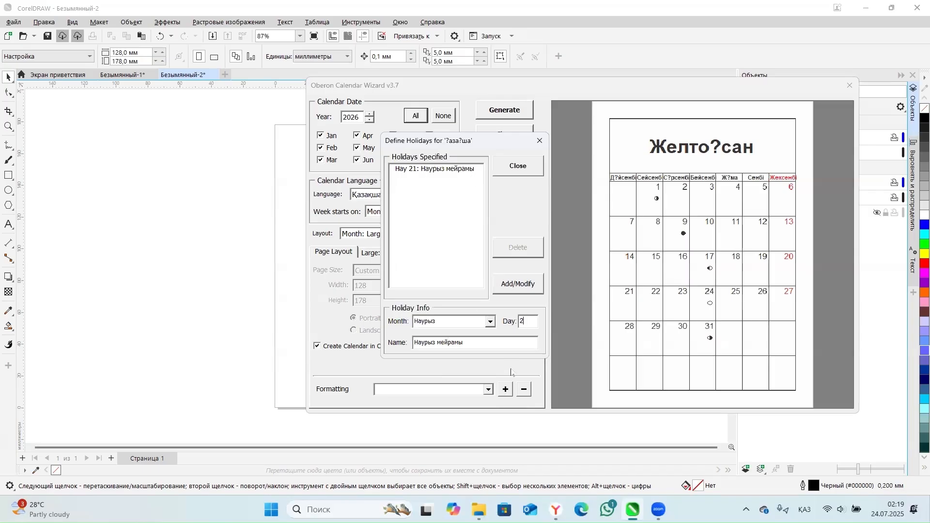
pyautogui.click(510, 286)
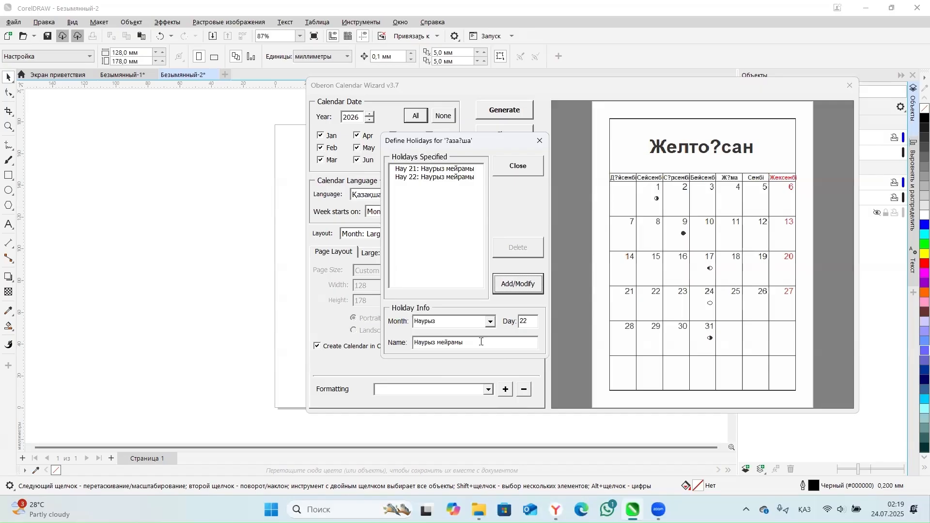
pyautogui.moveTo(481, 342); pyautogui.dragTo(396, 358)
pyautogui.write('Бейбарыс')
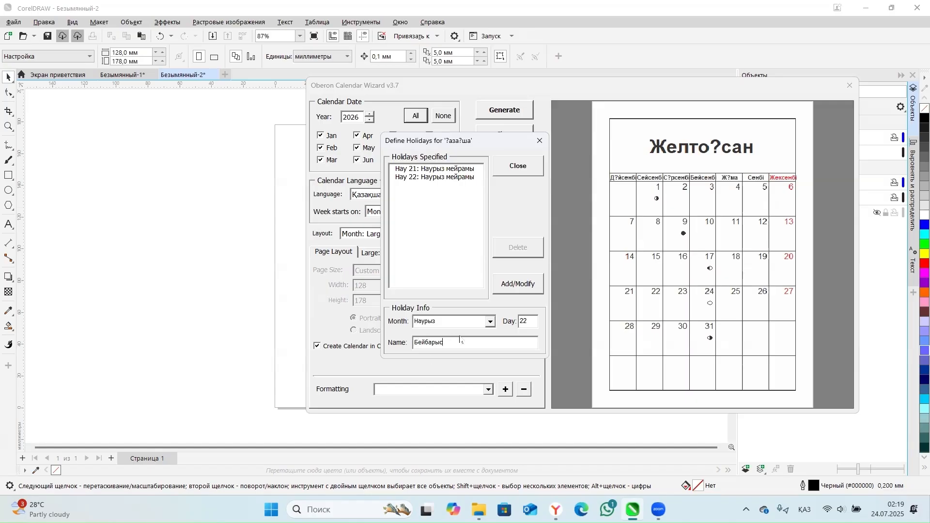
pyautogui.click(490, 321)
pyautogui.click(431, 332)
pyautogui.click(521, 290)
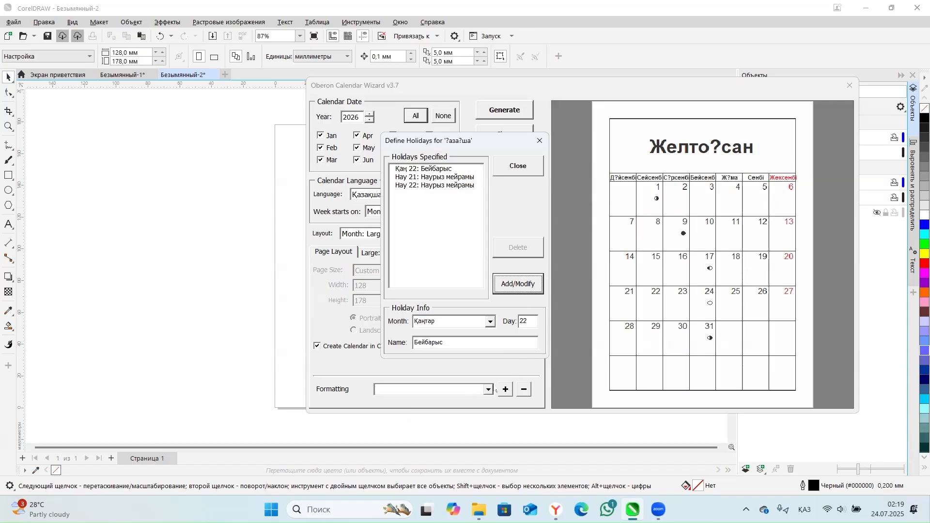
pyautogui.click(532, 168)
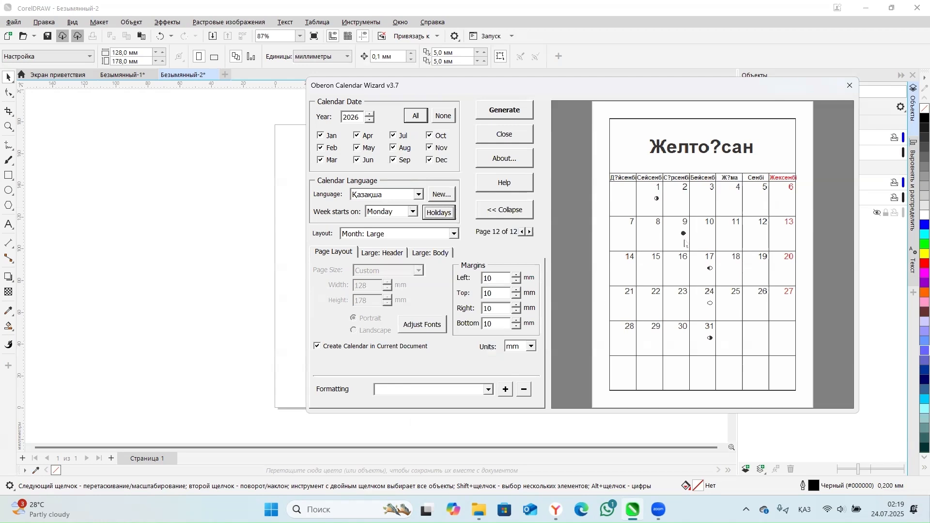
# Page the calendar preview back to the first month and on to Наурыз to check how the added holidays look.
pyautogui.click(520, 234)
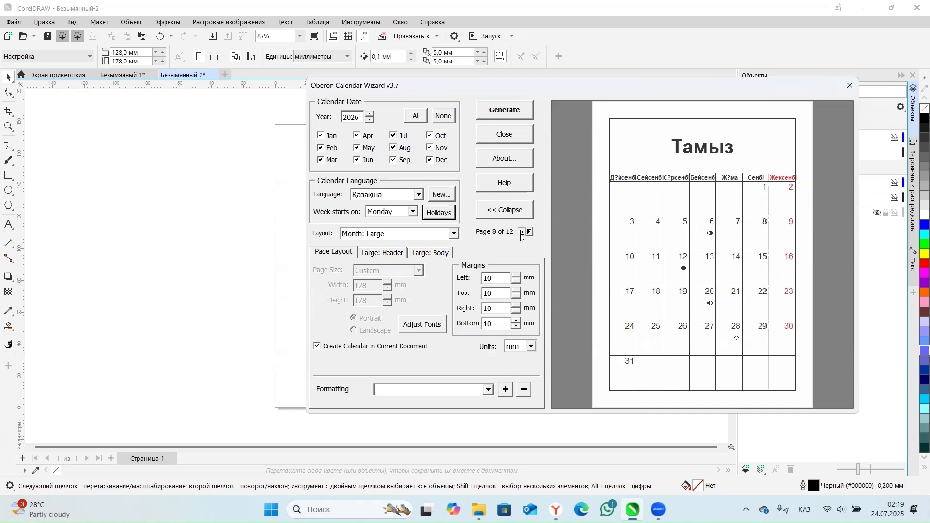
pyautogui.click(522, 233)
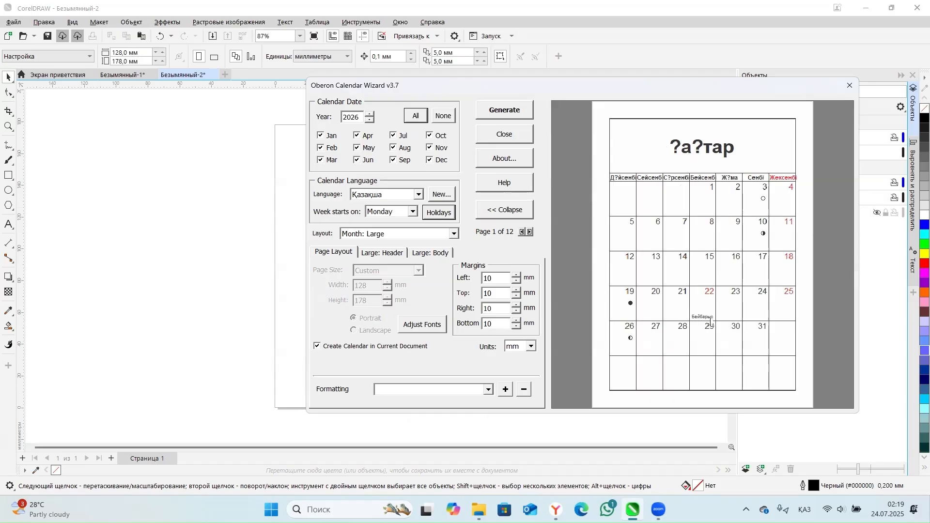
pyautogui.click(529, 232)
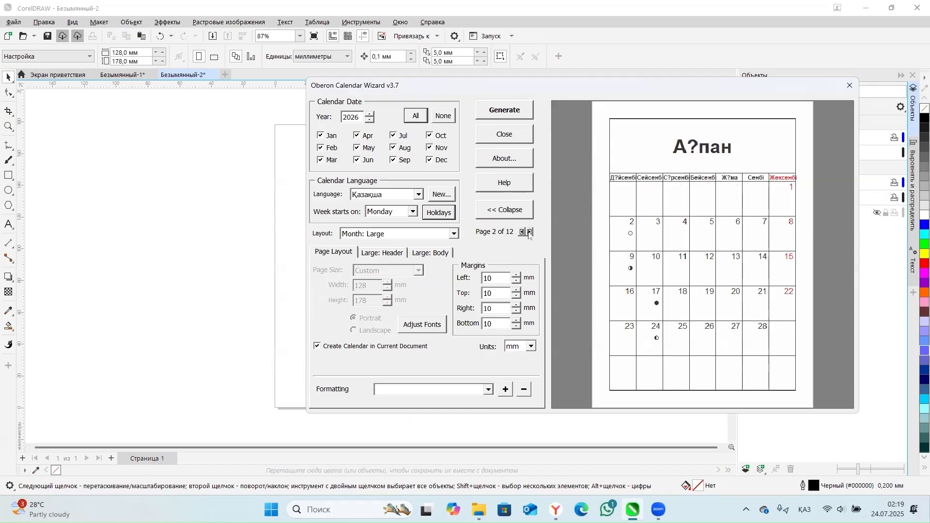
pyautogui.click(529, 232)
pyautogui.click(529, 231)
pyautogui.click(522, 232)
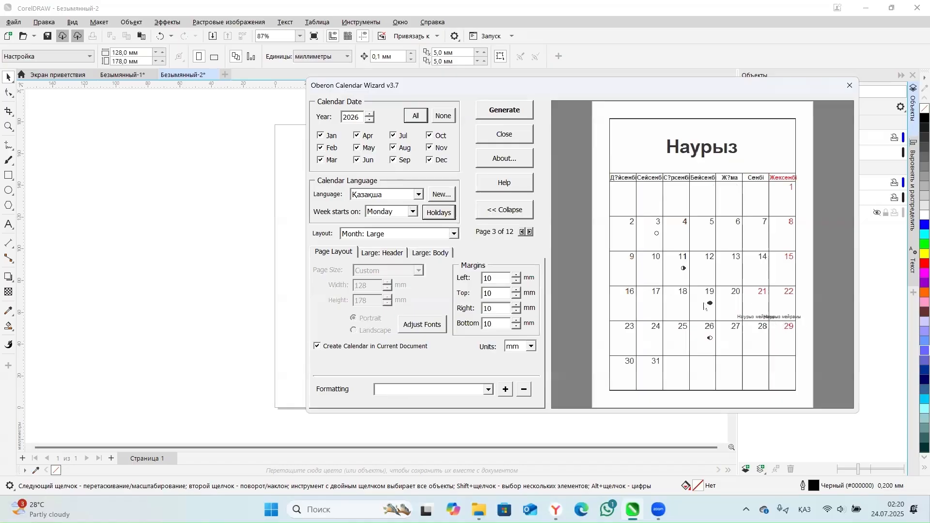
# Delete all the holidays defined for the Kazakh calendar and close the holiday definitions.
pyautogui.click(447, 218)
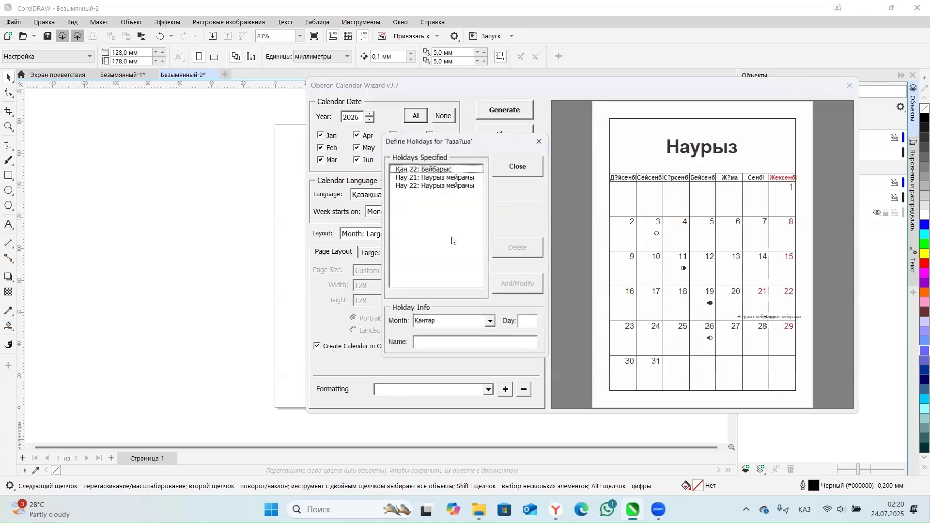
pyautogui.click(464, 188)
pyautogui.click(458, 177)
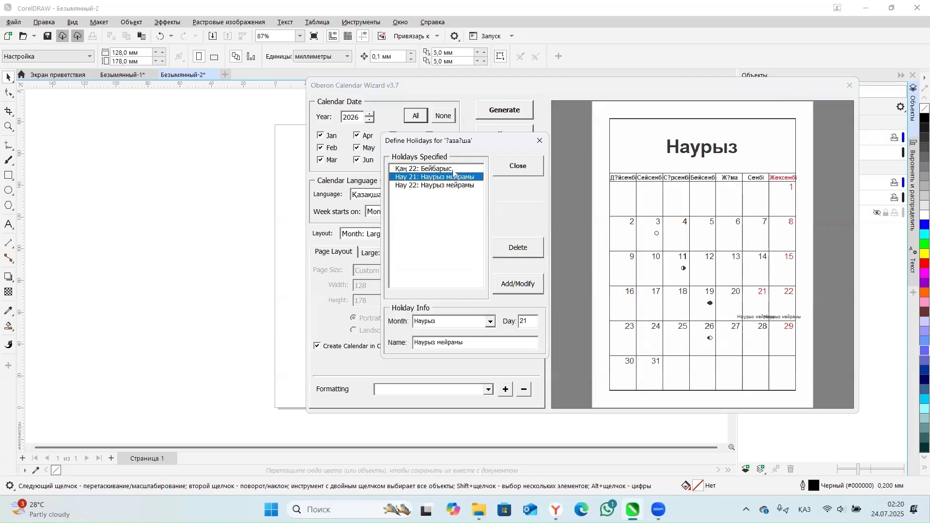
pyautogui.click(460, 168)
pyautogui.click(517, 248)
pyautogui.click(448, 179)
pyautogui.click(525, 247)
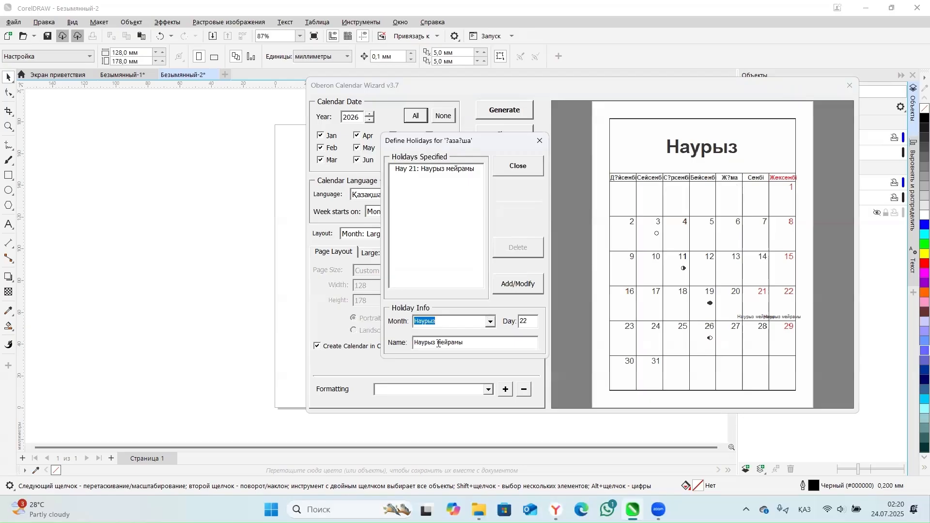
pyautogui.moveTo(468, 343); pyautogui.dragTo(412, 349)
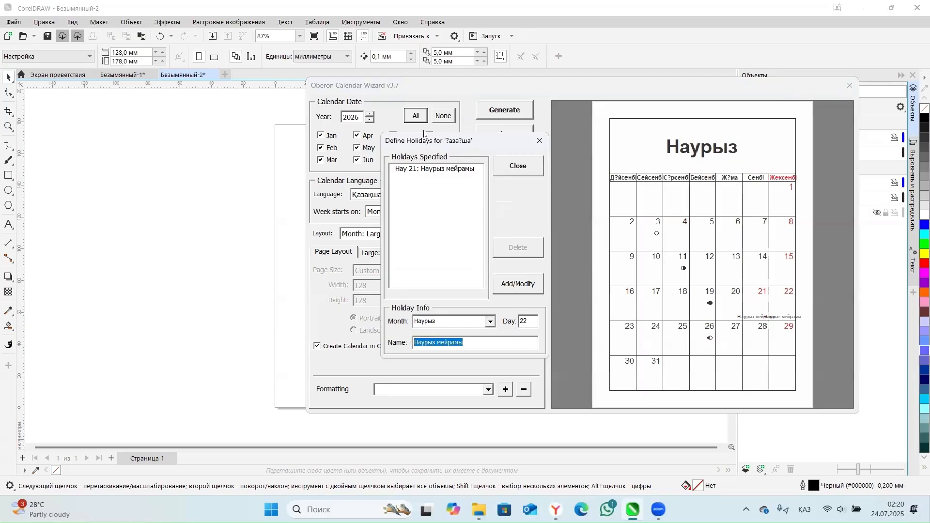
pyautogui.click(429, 169)
pyautogui.click(525, 251)
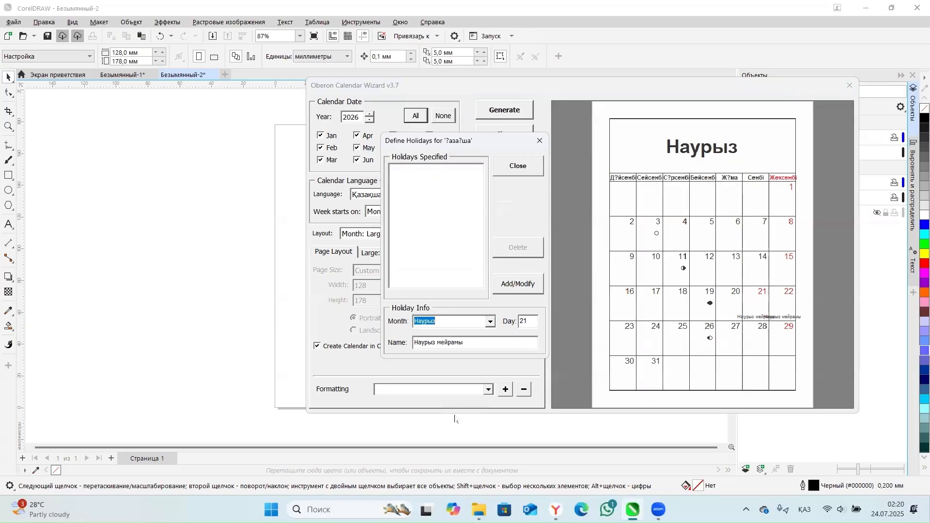
pyautogui.click(525, 172)
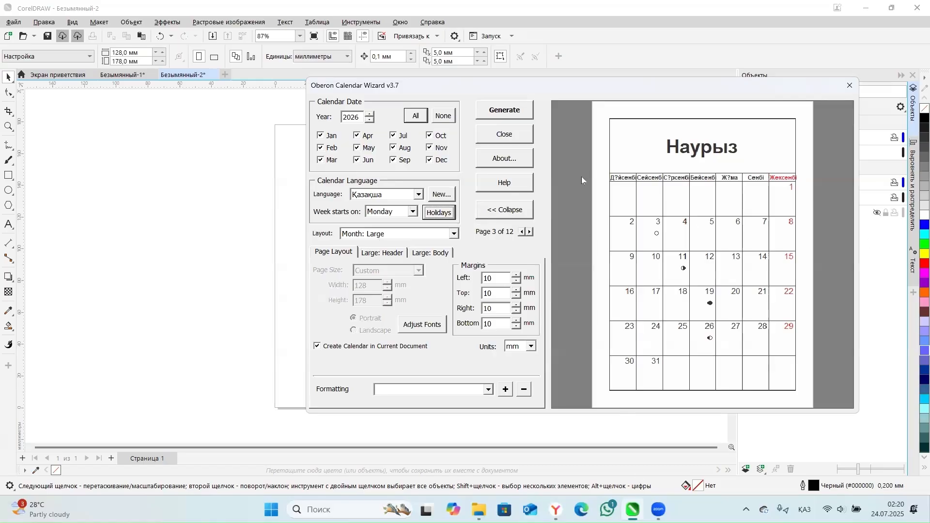
# Preview the Month: Large + 2 Small layout and set the calendar layout to Year: 12 Small [3x4].
pyautogui.click(455, 234)
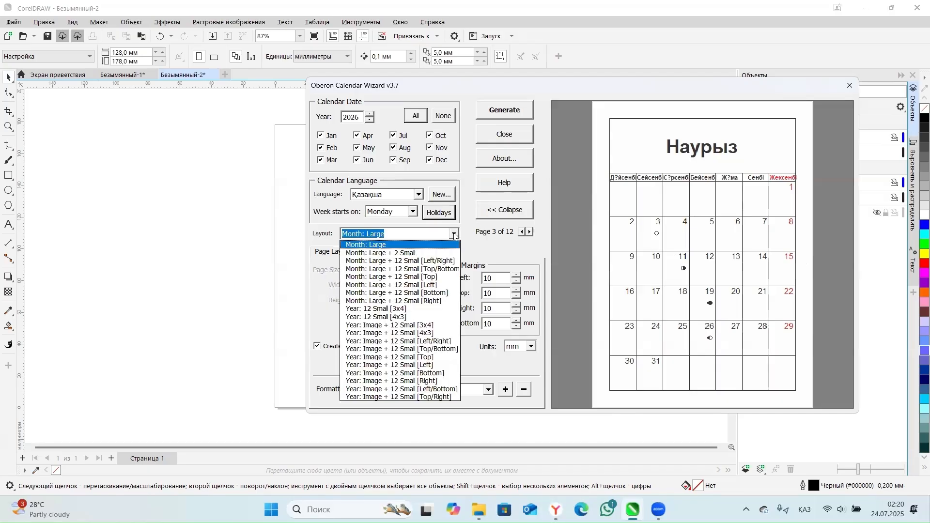
pyautogui.click(435, 253)
pyautogui.click(453, 234)
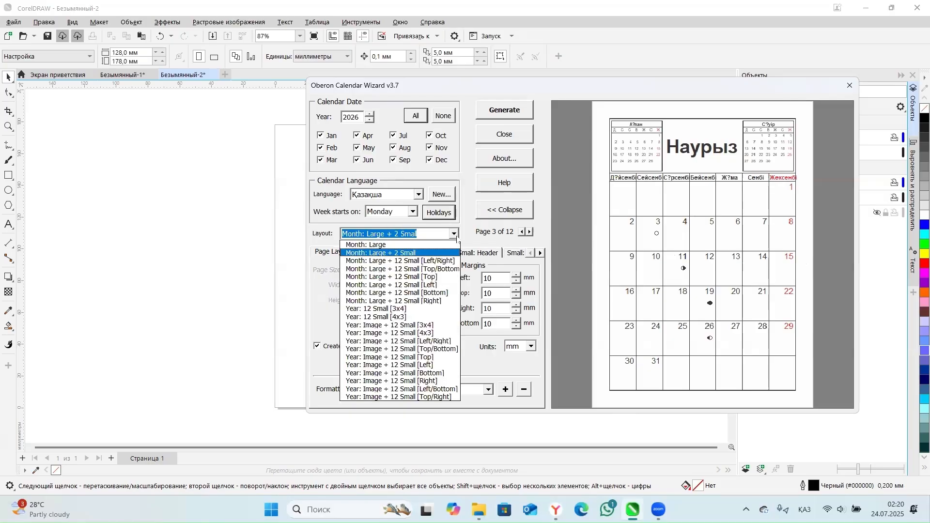
pyautogui.click(410, 310)
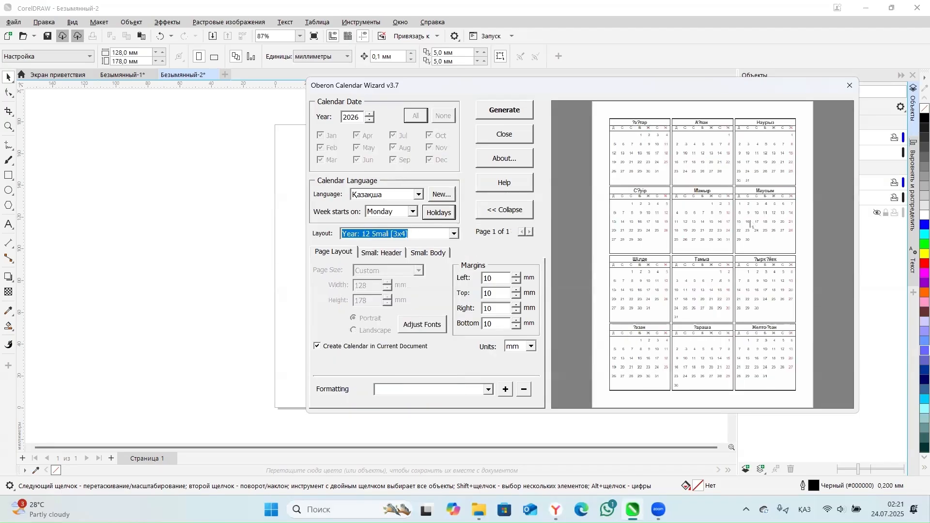
# Try the Year: Image + 12 Small layouts [3x4], [Left] and [Top/Bottom], and return to Year: 12 Small [3x4].
pyautogui.click(456, 235)
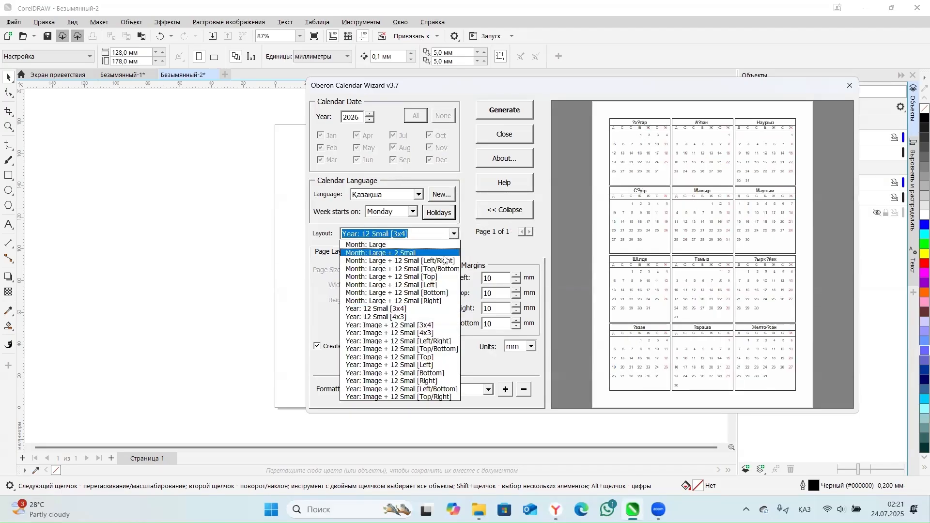
pyautogui.click(416, 325)
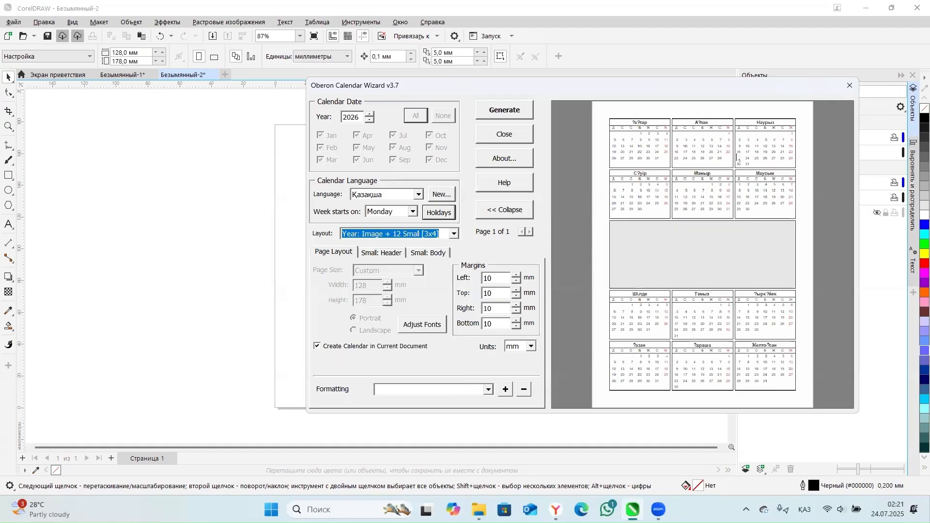
pyautogui.click(454, 235)
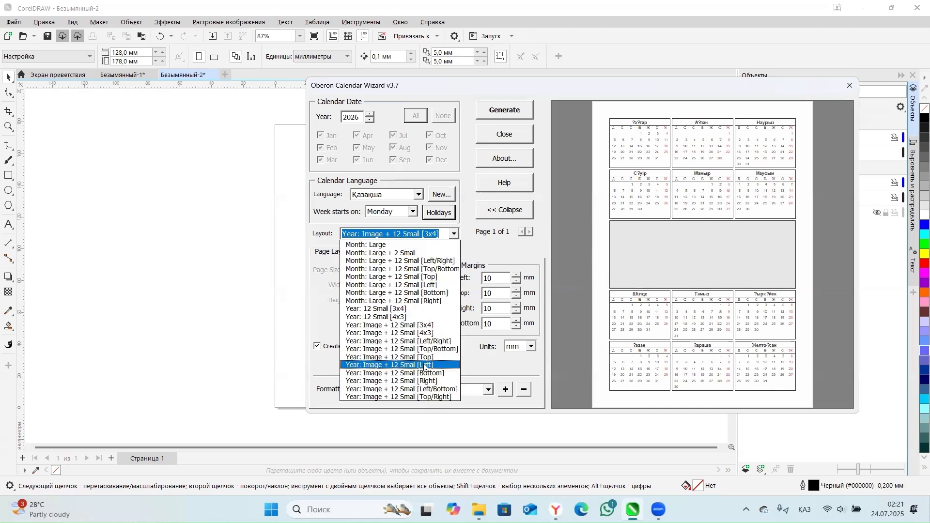
pyautogui.click(448, 365)
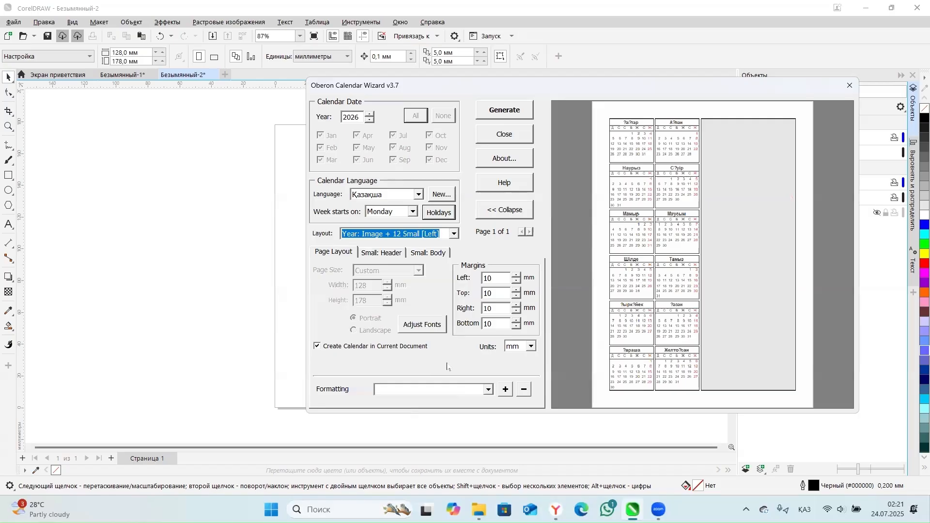
pyautogui.click(455, 234)
pyautogui.click(446, 354)
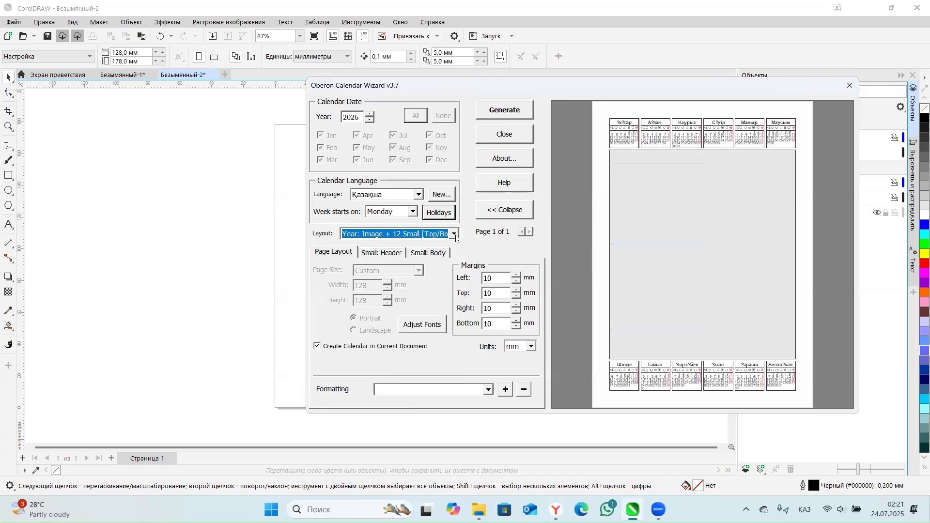
pyautogui.click(454, 234)
pyautogui.click(442, 350)
pyautogui.click(454, 235)
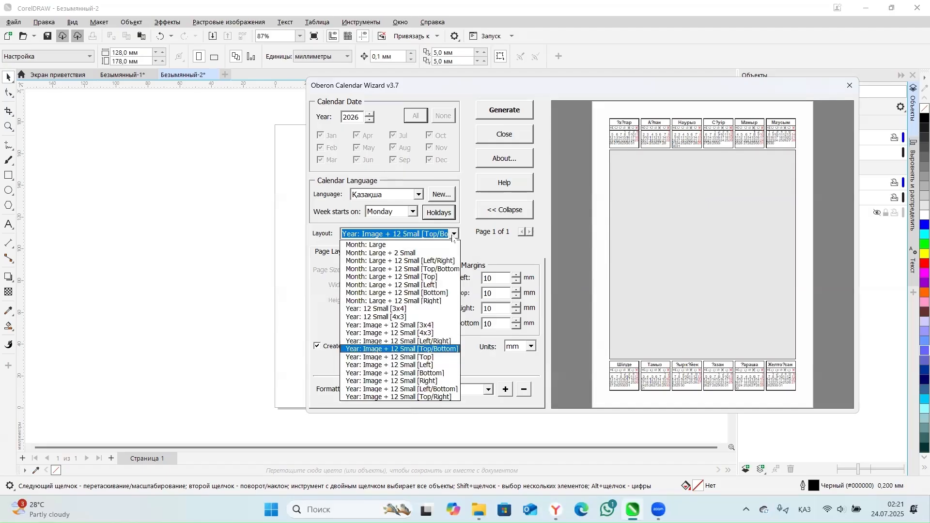
pyautogui.click(402, 309)
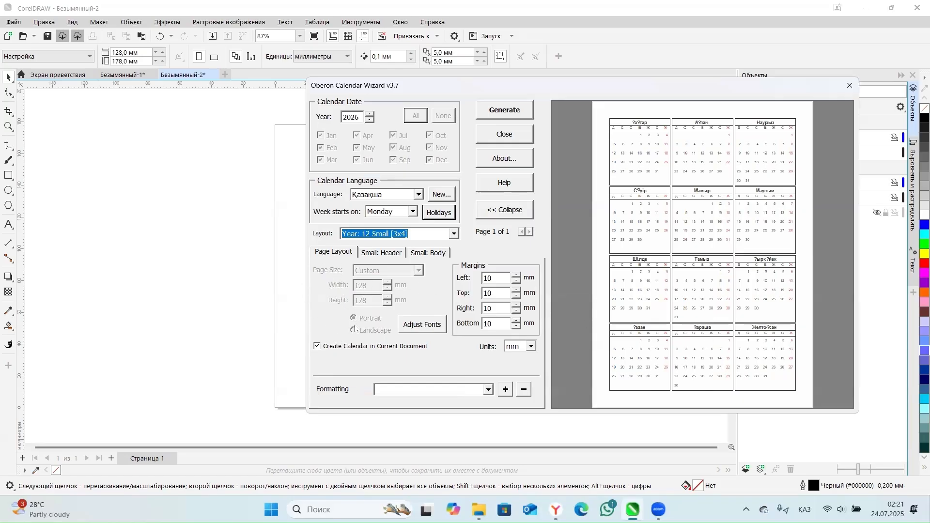
# Try a 150 mm page width with creation in the current document turned off, and restore 128 mm and that option.
pyautogui.click(317, 347)
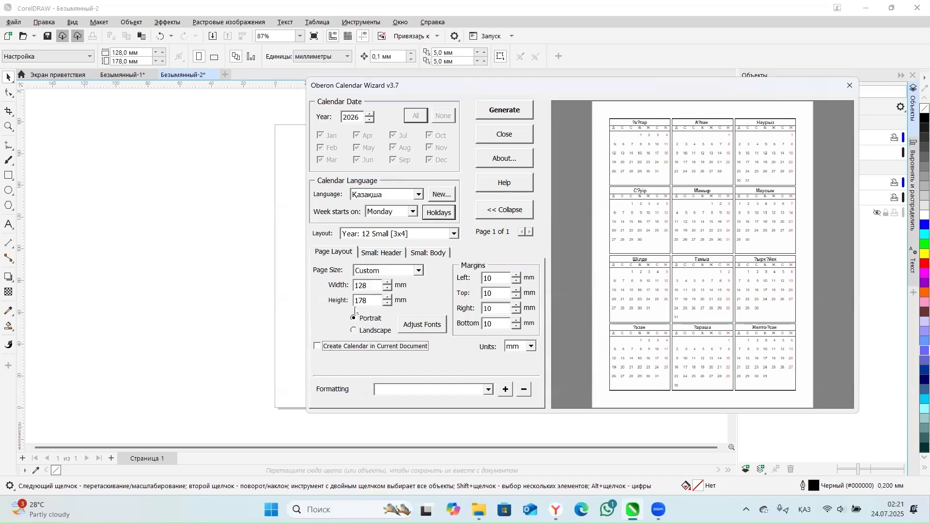
pyautogui.doubleClick(372, 285)
pyautogui.write('150')
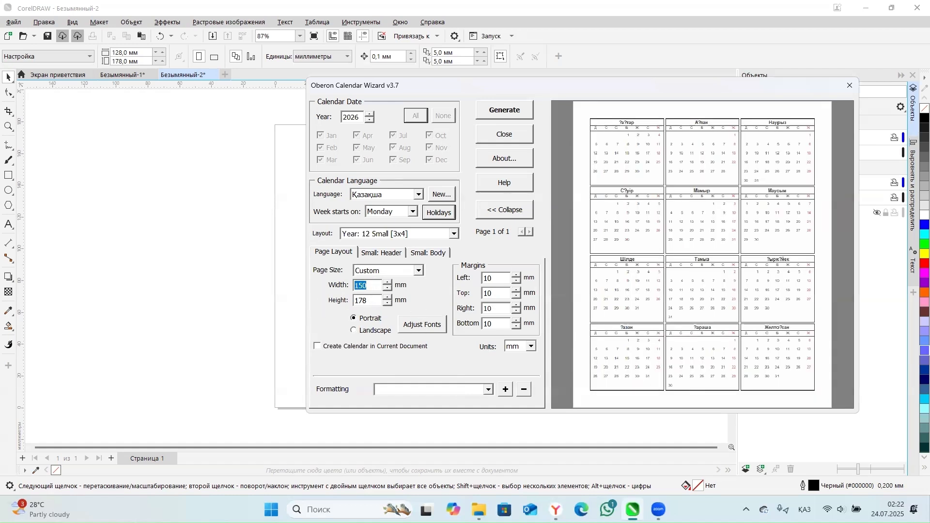
pyautogui.press('BackSpace')
pyautogui.press('BackSpace')
pyautogui.press('BackSpace')
pyautogui.write('128')
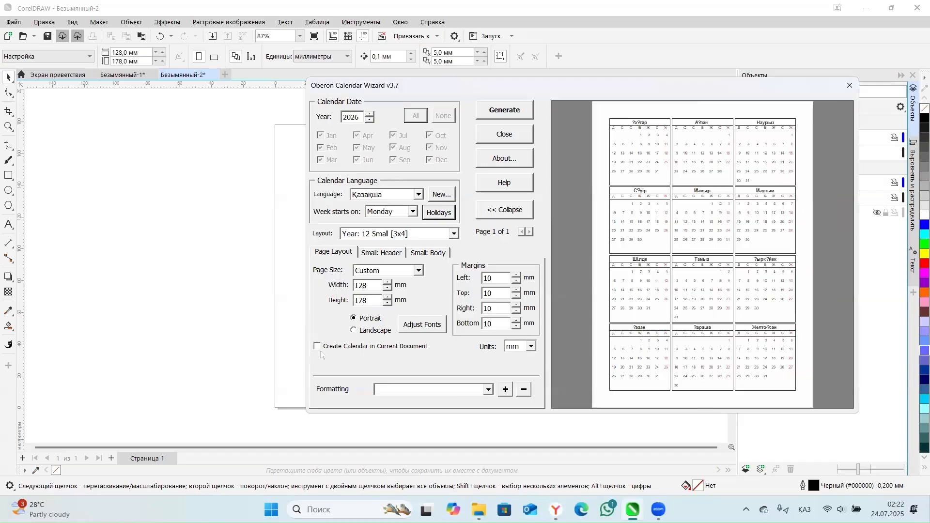
pyautogui.click(318, 346)
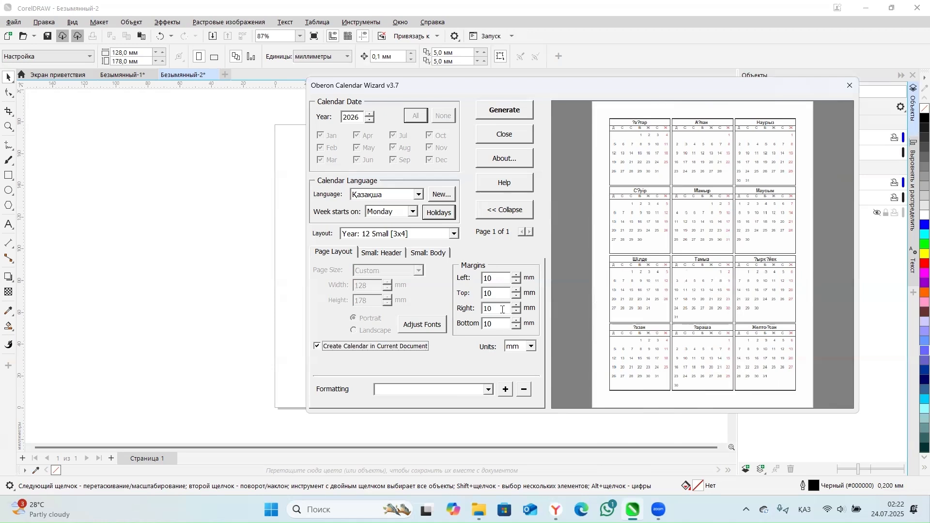
# Set the left, top, right and bottom page margins of the calendar to 0 mm.
pyautogui.doubleClick(501, 280)
pyautogui.write('0')
pyautogui.press('Tab')
pyautogui.write('0')
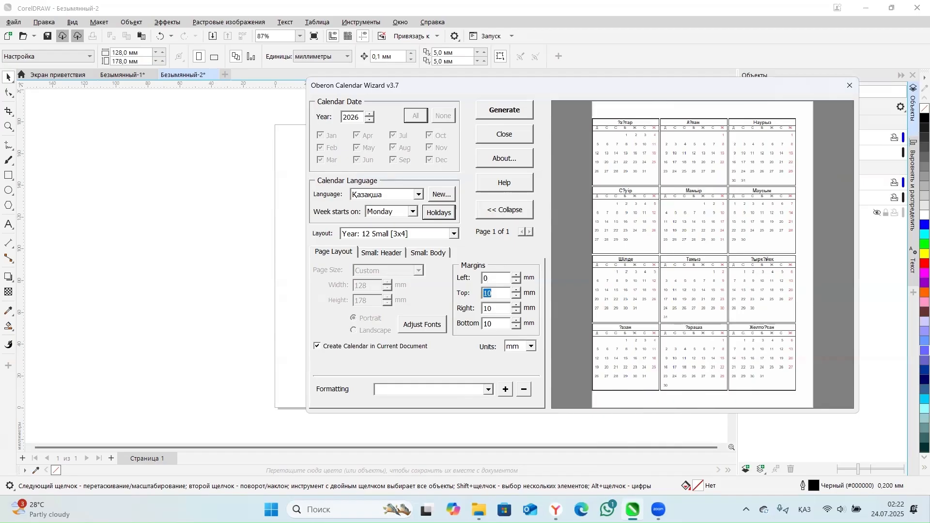
pyautogui.press('Tab')
pyautogui.write('0')
pyautogui.press('Tab')
pyautogui.write('0')
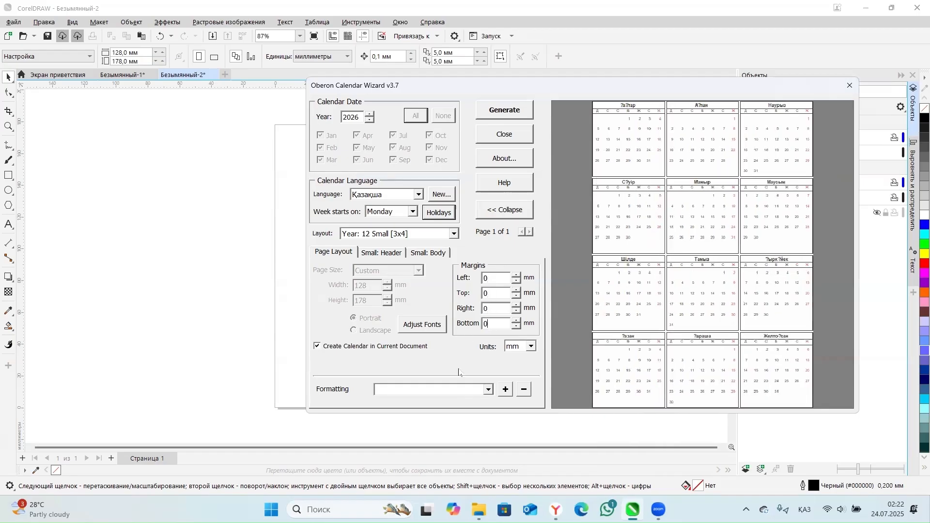
pyautogui.click(486, 393)
# Set the small calendars' month title font to KZ Klementina, bold, 8 pt.
pyautogui.click(396, 255)
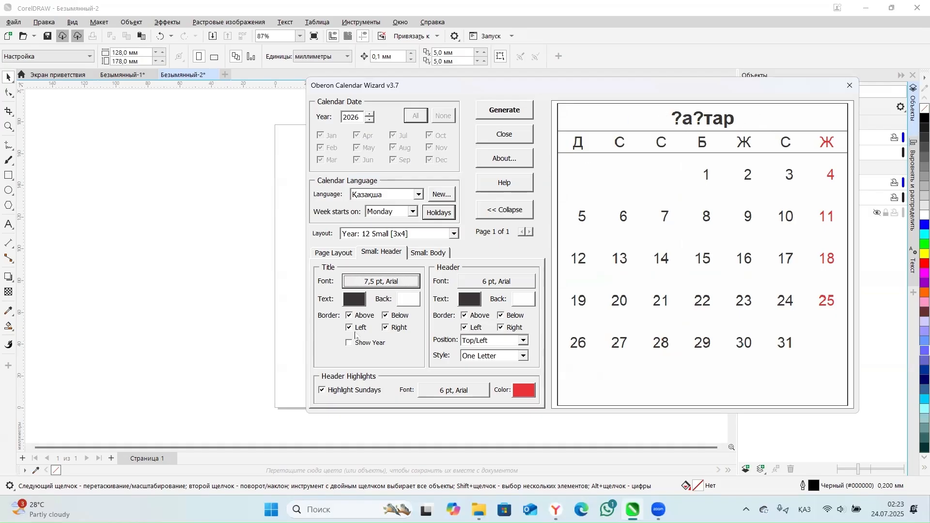
pyautogui.click(376, 286)
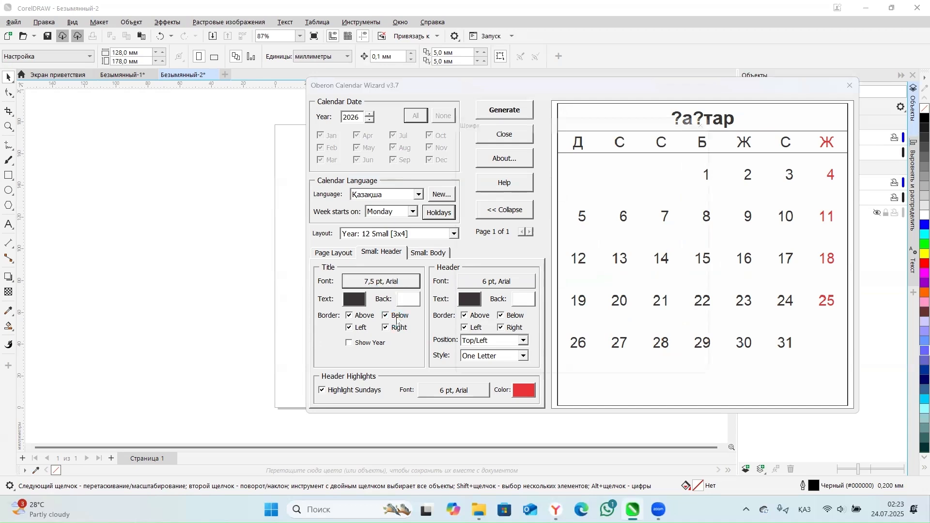
pyautogui.moveTo(535, 174); pyautogui.dragTo(532, 205)
pyautogui.scroll(15, 478, 199)
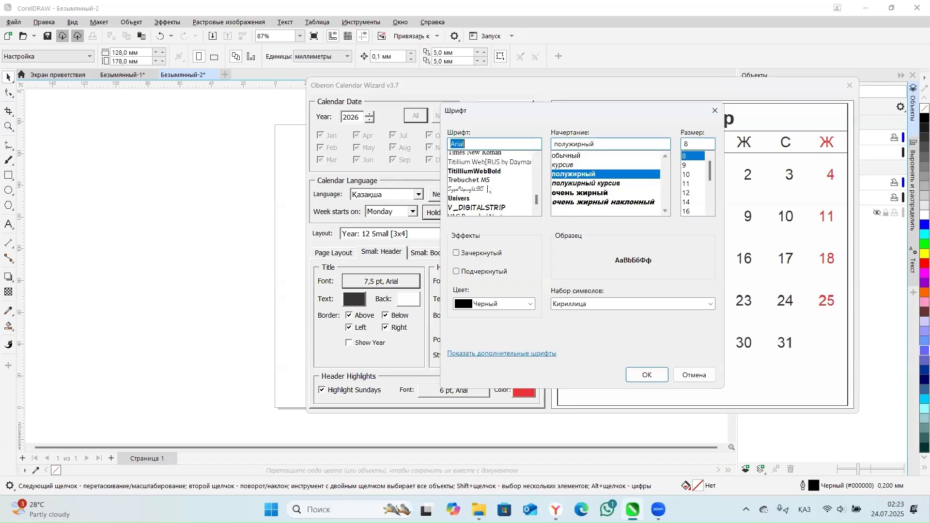
pyautogui.scroll(10, 488, 191)
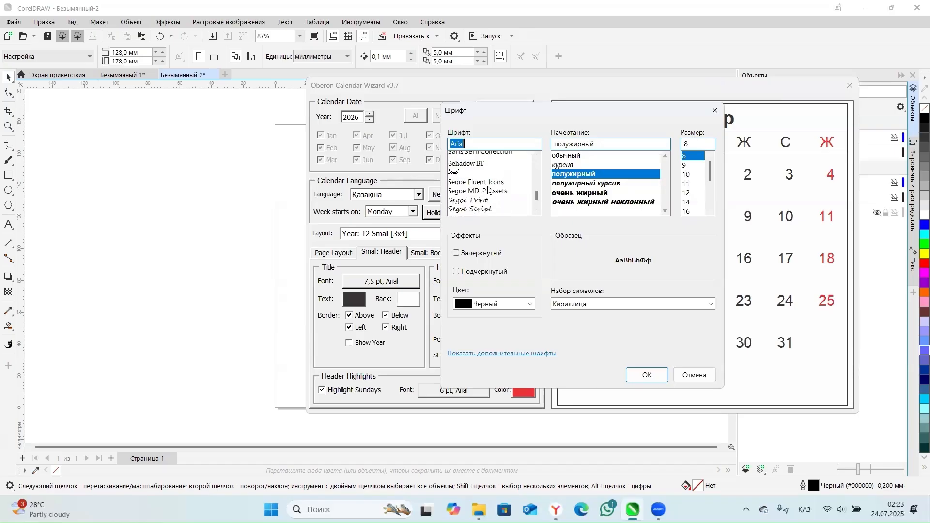
pyautogui.scroll(-15, 488, 190)
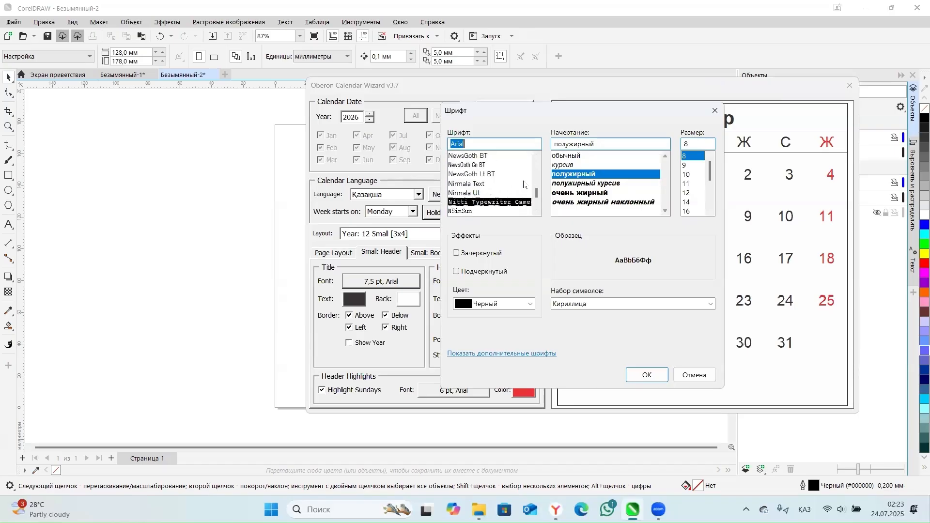
pyautogui.scroll(15, 459, 194)
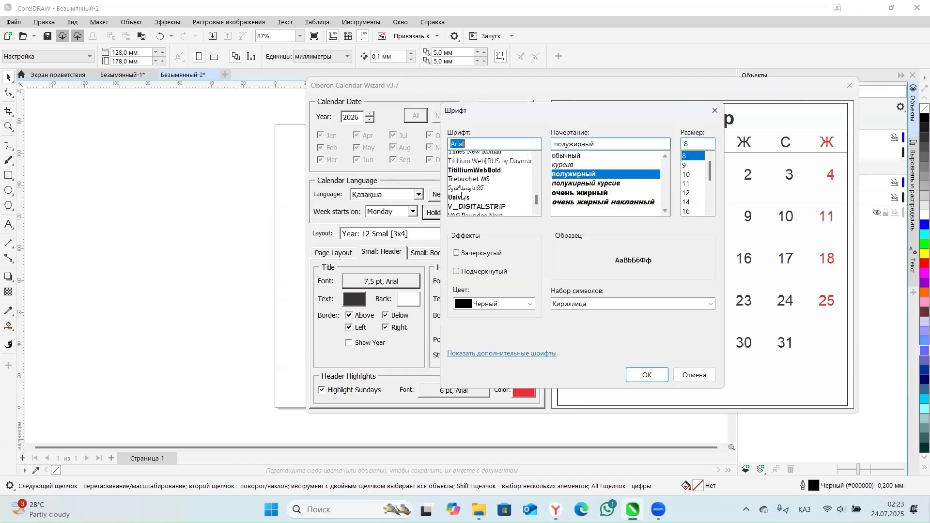
pyautogui.scroll(12, 468, 200)
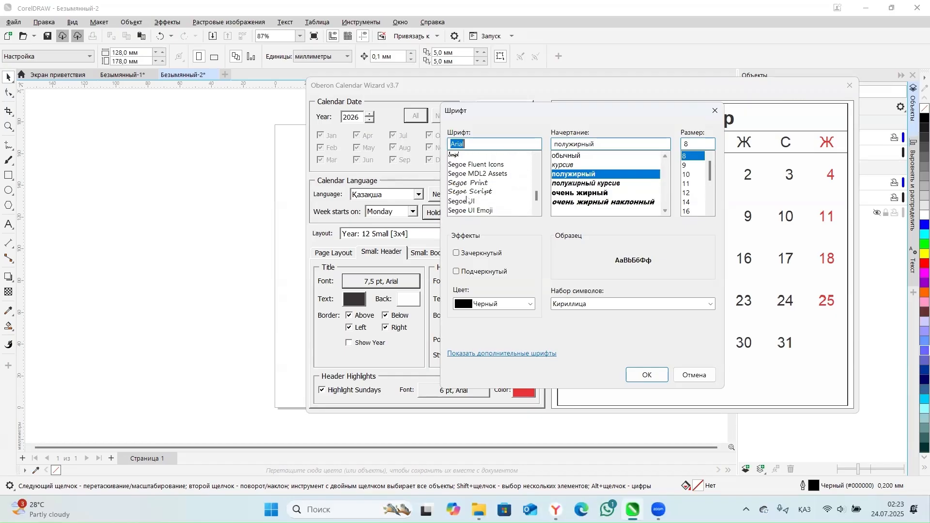
pyautogui.scroll(15, 468, 201)
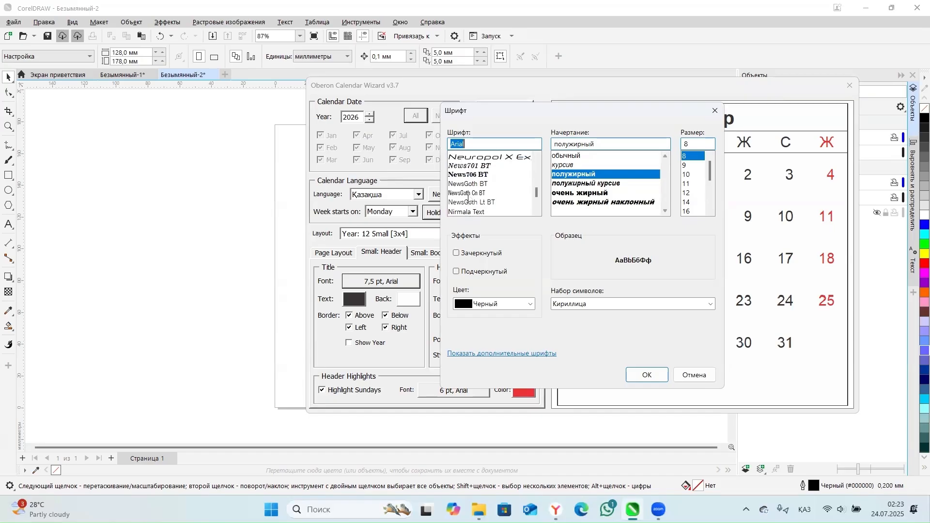
pyautogui.scroll(1, 486, 182)
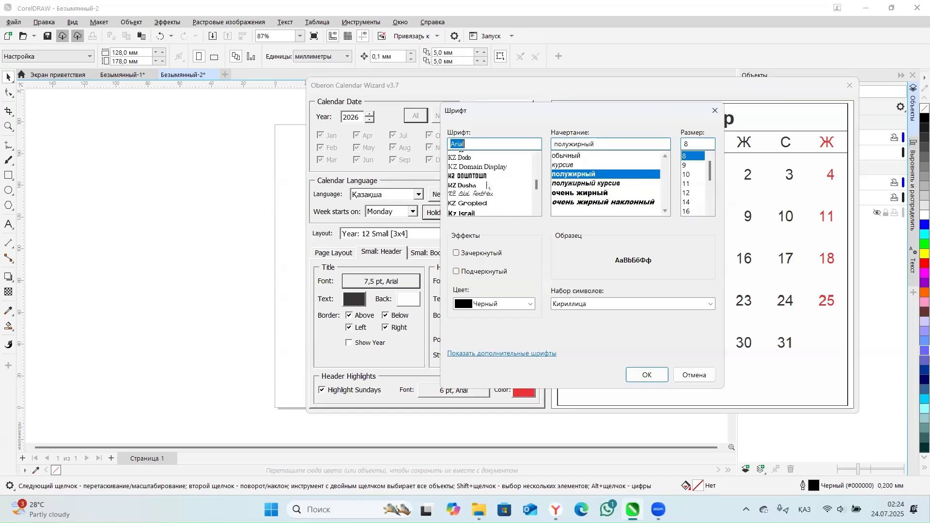
pyautogui.scroll(-1, 487, 184)
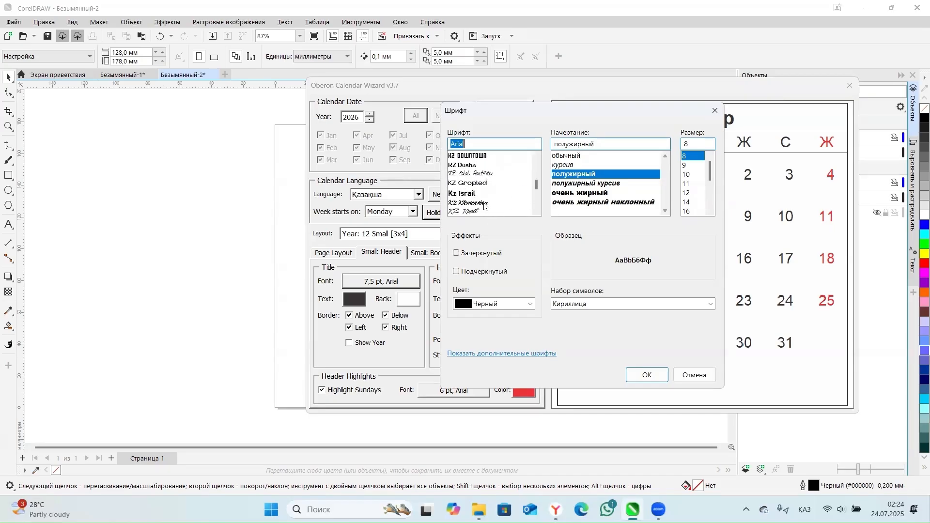
pyautogui.click(485, 203)
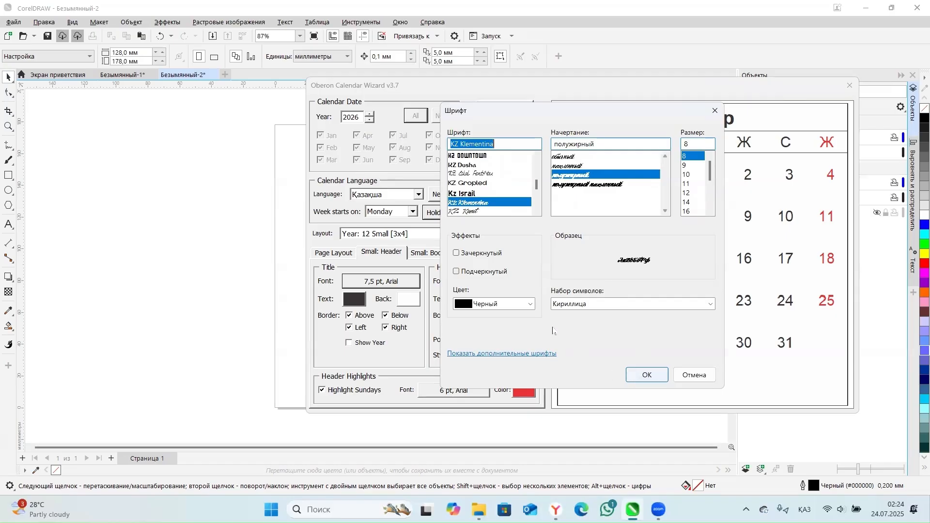
pyautogui.click(646, 375)
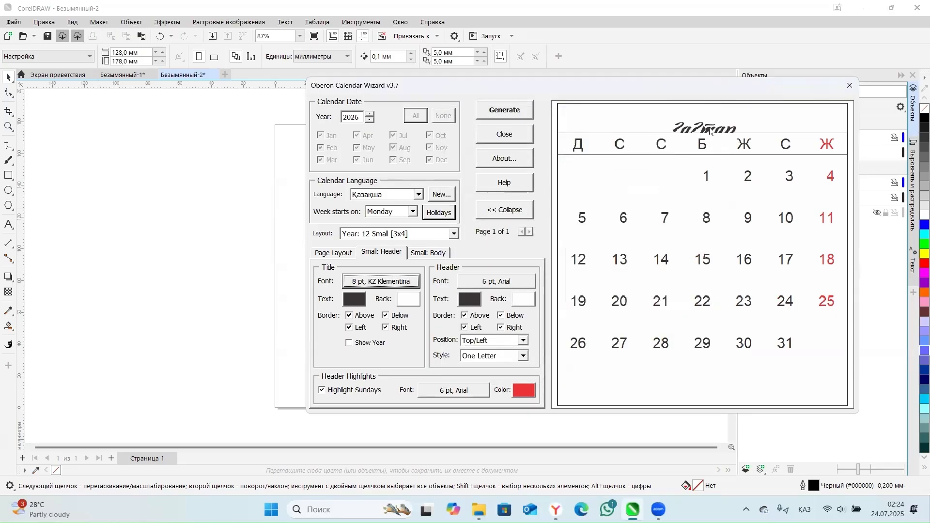
# Increase the month title's font size to 9 pt, keeping the font colour black in the font settings.
pyautogui.click(413, 285)
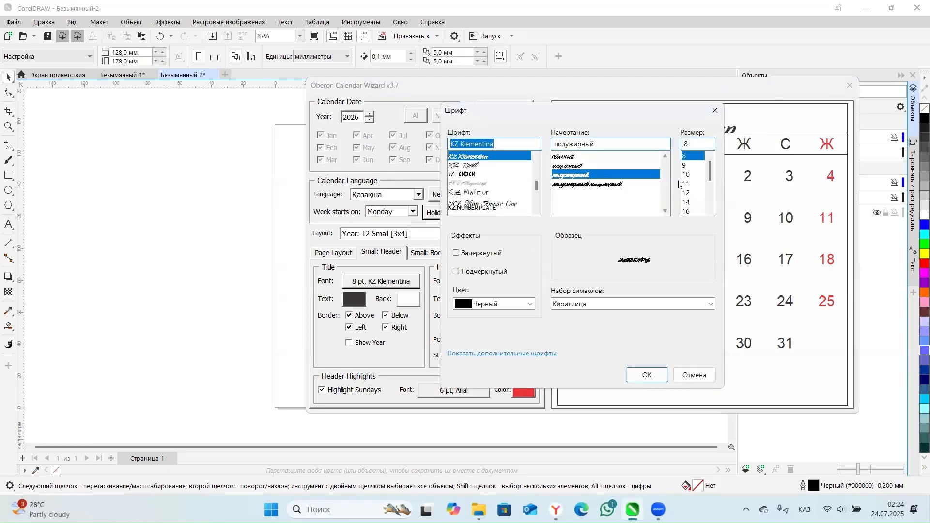
pyautogui.click(685, 166)
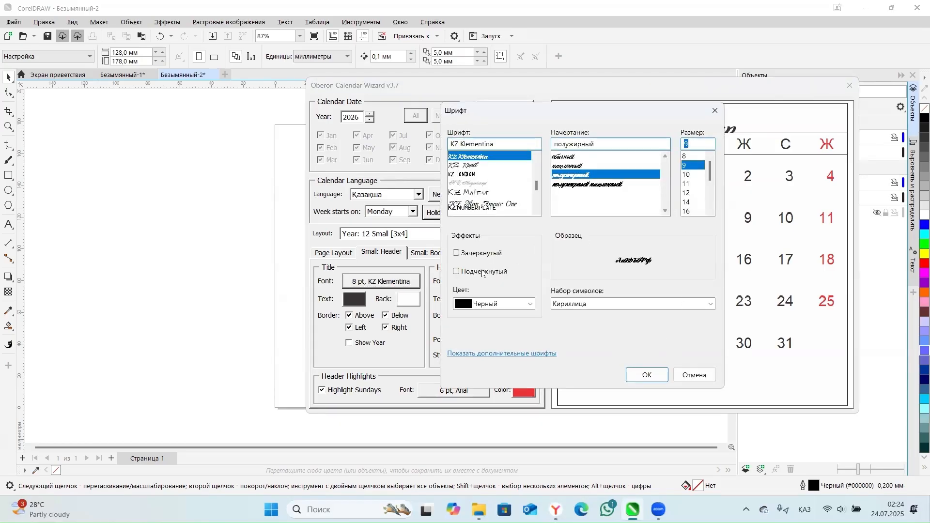
pyautogui.press('Return')
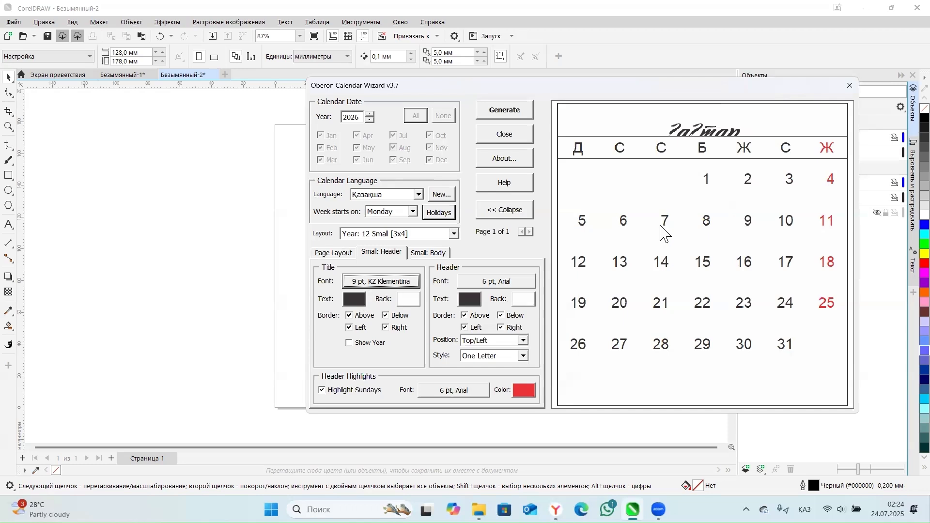
pyautogui.click(393, 280)
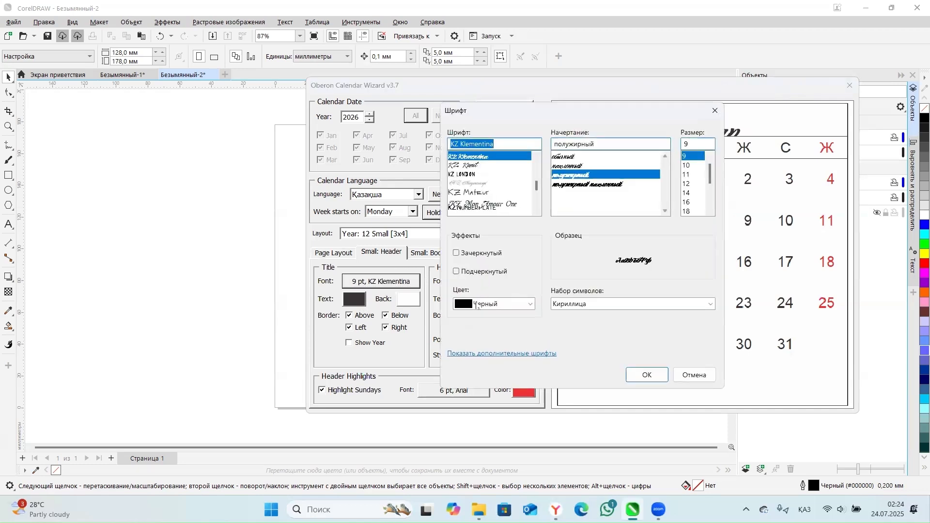
pyautogui.click(477, 306)
pyautogui.click(479, 313)
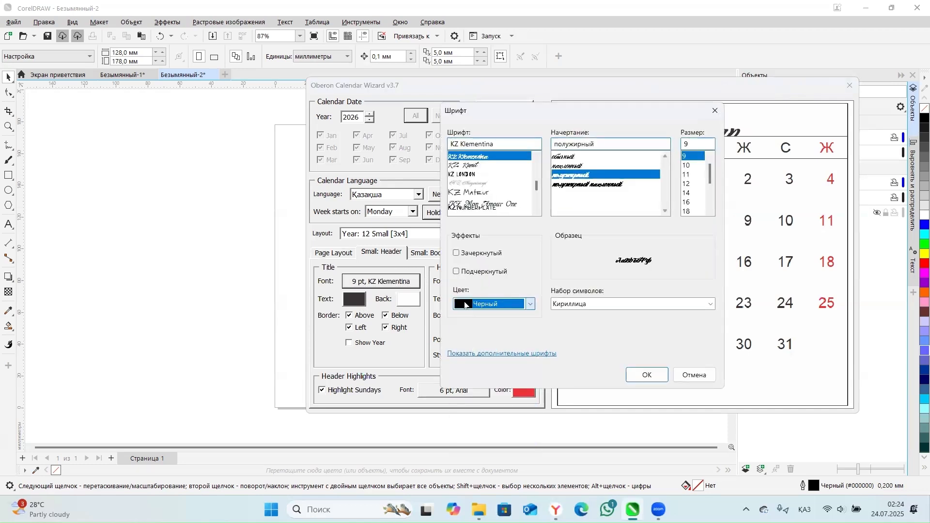
pyautogui.click(644, 374)
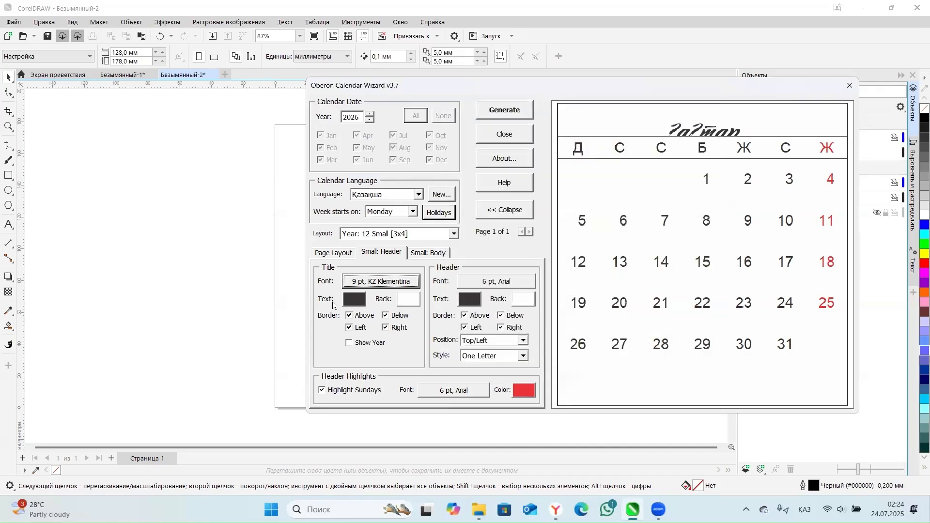
# Set the month title's text colour to the RGB pink-red #FF0055.
pyautogui.click(354, 299)
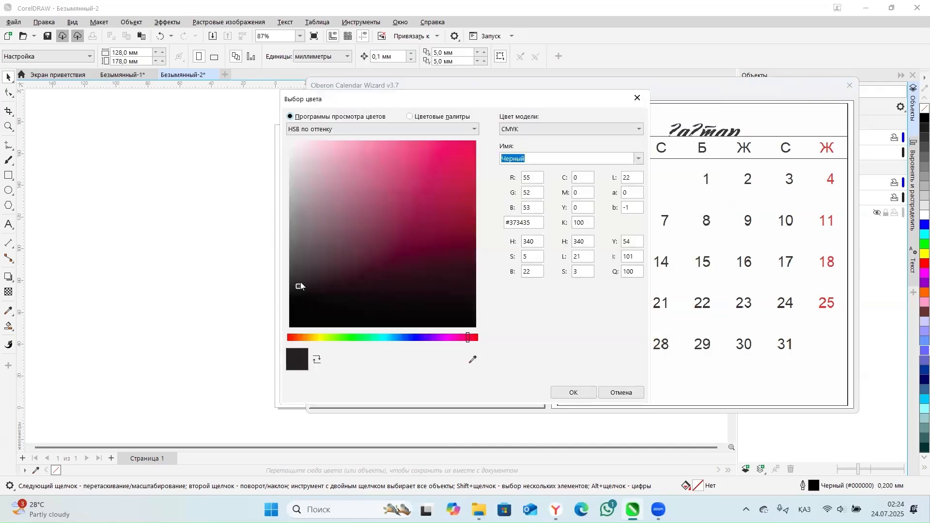
pyautogui.click(525, 129)
pyautogui.click(525, 153)
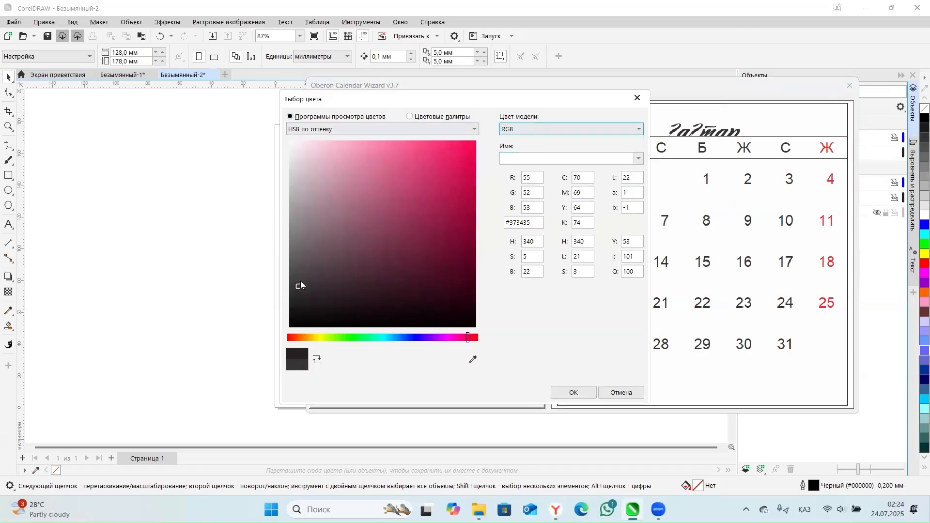
pyautogui.moveTo(354, 241)
pyautogui.mouseDown()
pyautogui.moveTo(477, 142)
pyautogui.moveTo(508, 140)
pyautogui.mouseUp()
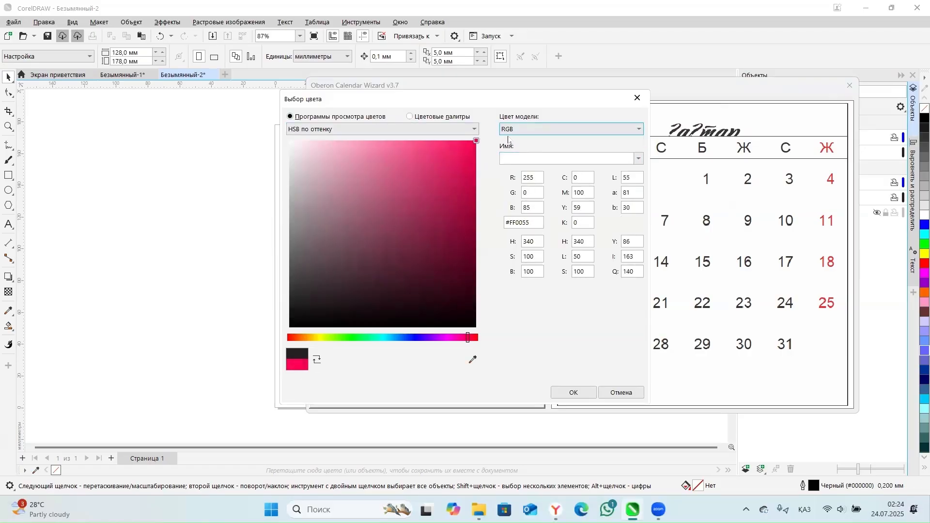
pyautogui.click(580, 392)
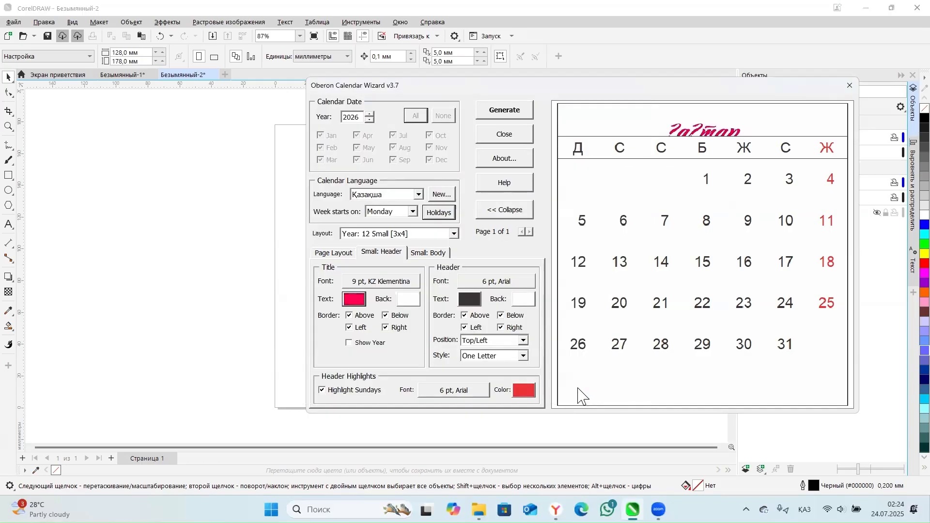
# Try a dark red RGB background behind the month title and restore the white background.
pyautogui.click(403, 299)
pyautogui.click(573, 130)
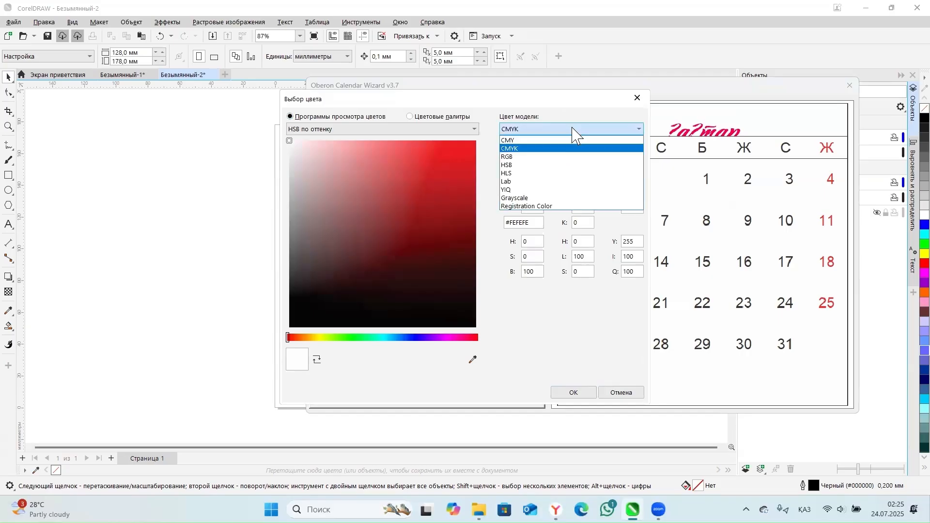
pyautogui.click(536, 157)
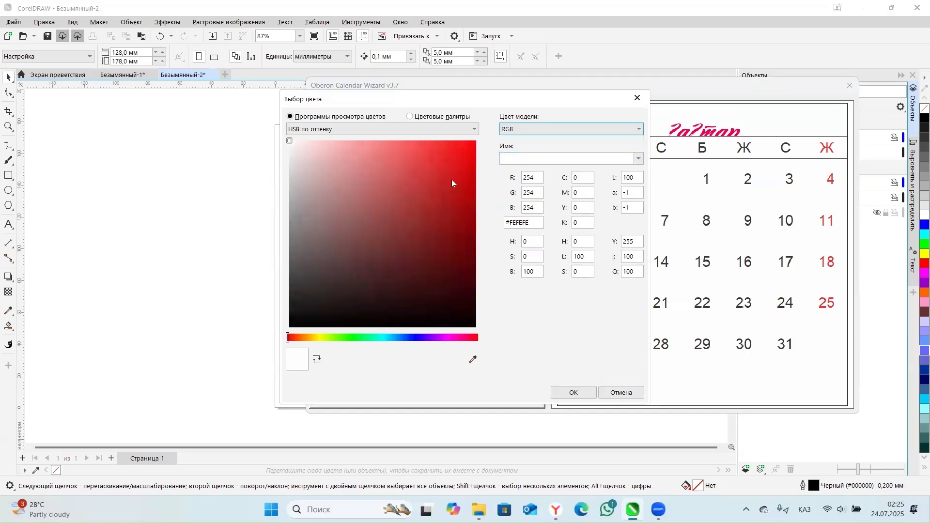
pyautogui.click(451, 179)
pyautogui.click(573, 392)
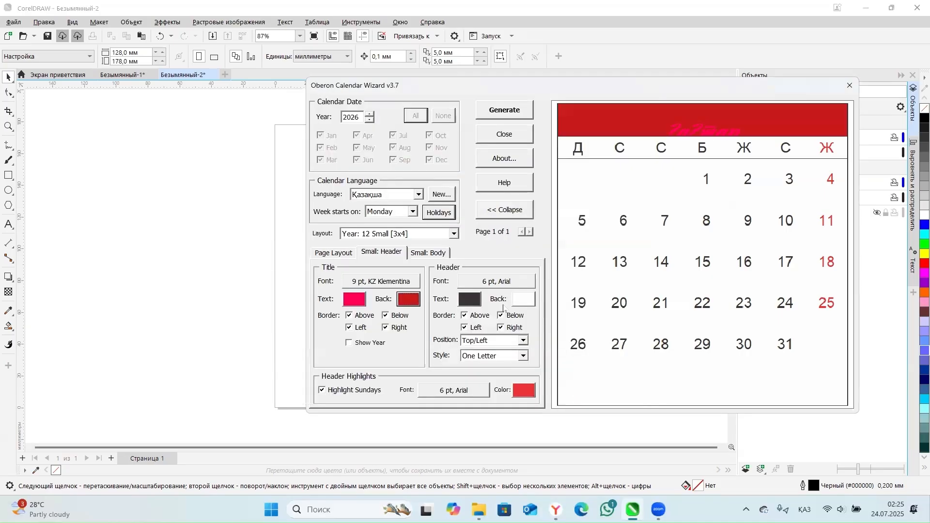
pyautogui.click(409, 300)
pyautogui.moveTo(446, 182); pyautogui.dragTo(280, 144)
pyautogui.click(579, 394)
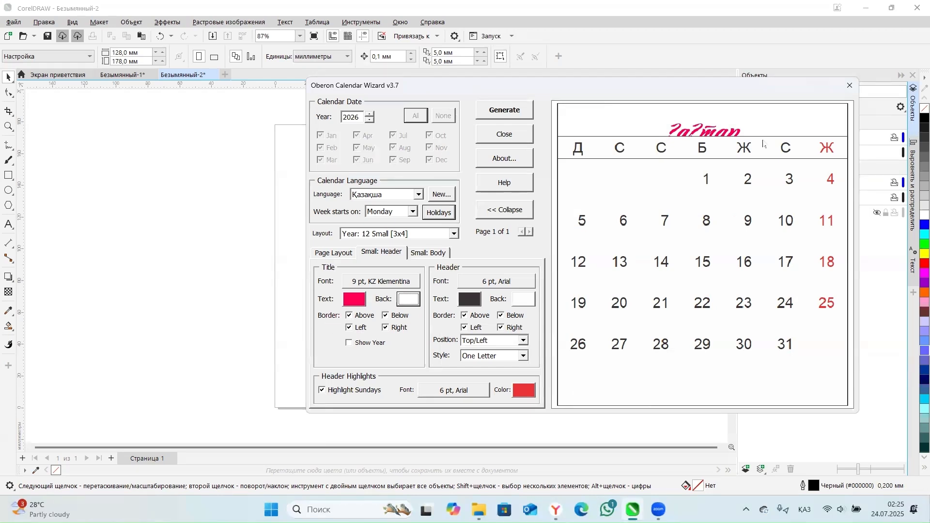
# Turn off the above, below, left and right borders of the month title.
pyautogui.click(348, 327)
pyautogui.click(349, 315)
pyautogui.click(386, 316)
pyautogui.click(385, 327)
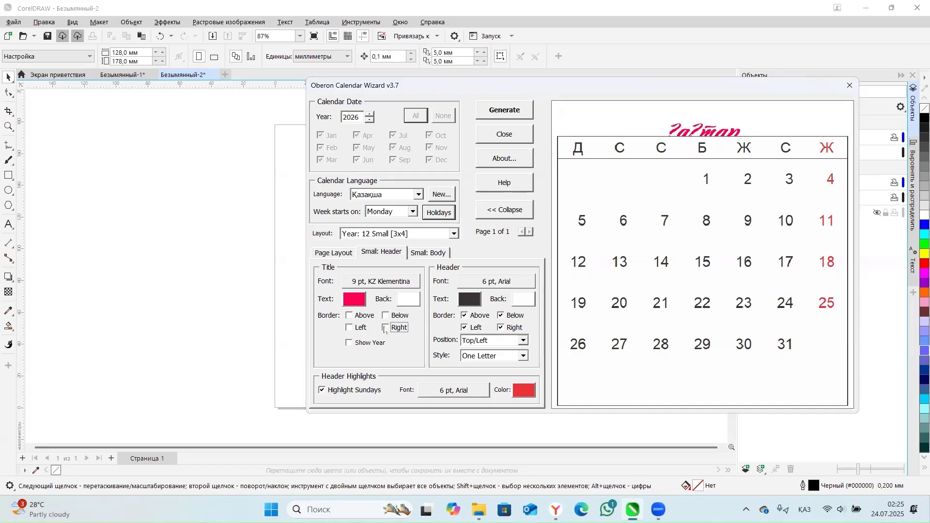
# Try the month title's right, below, above and left borders and turn them all off again.
pyautogui.click(385, 327)
pyautogui.click(385, 315)
pyautogui.click(349, 315)
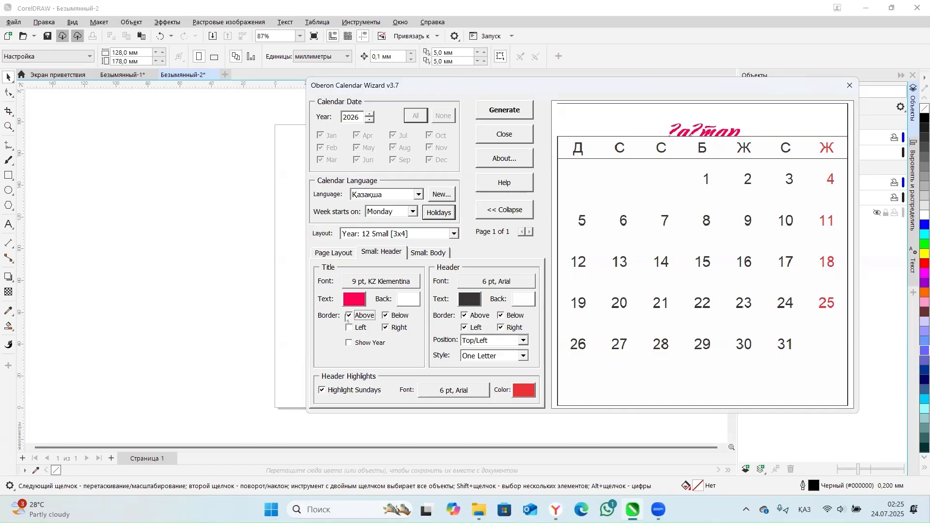
pyautogui.click(348, 316)
pyautogui.click(385, 318)
pyautogui.click(386, 328)
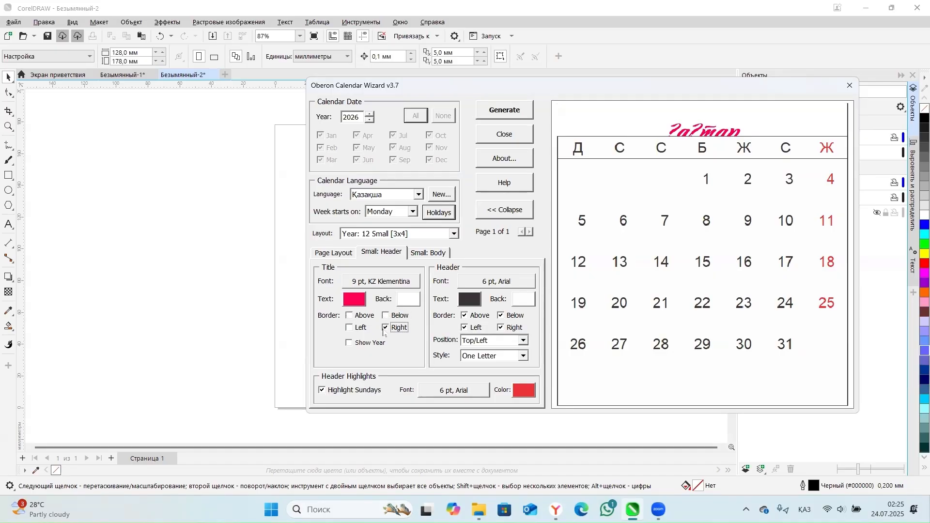
pyautogui.click(350, 328)
pyautogui.click(348, 328)
pyautogui.click(386, 328)
# Compare the month title's below and above borders, keep only the below border, and show the year in the title.
pyautogui.click(385, 316)
pyautogui.click(387, 318)
pyautogui.click(350, 317)
pyautogui.click(353, 320)
pyautogui.click(391, 317)
pyautogui.click(349, 343)
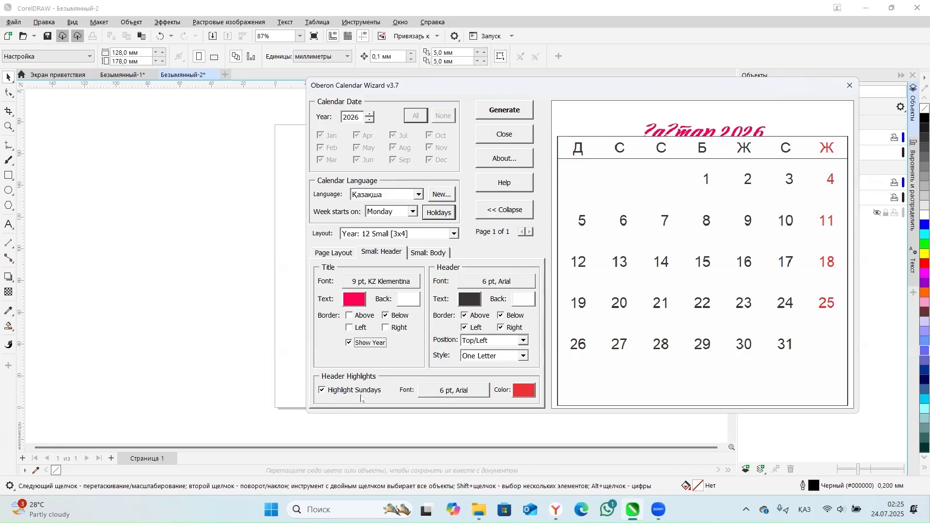
# Make the weekday header font bold, keeping Arial at 6 pt.
pyautogui.click(518, 282)
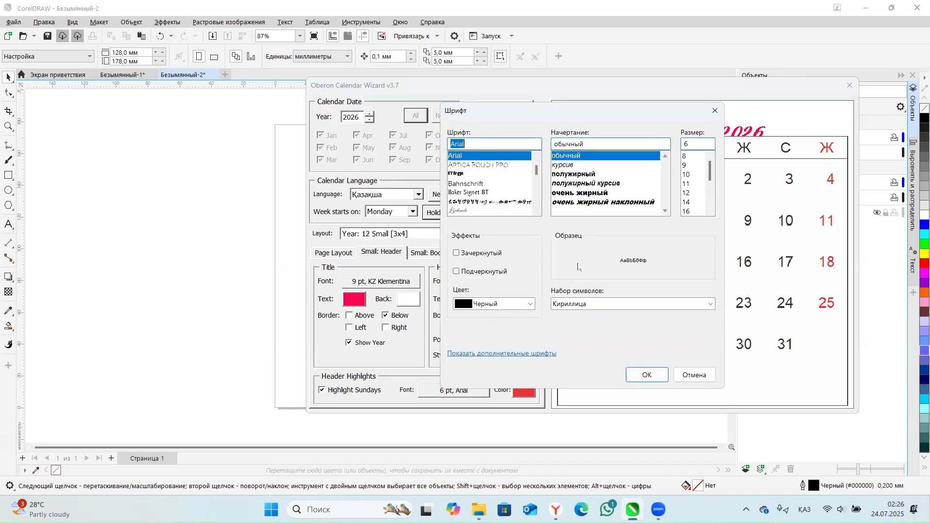
pyautogui.click(583, 175)
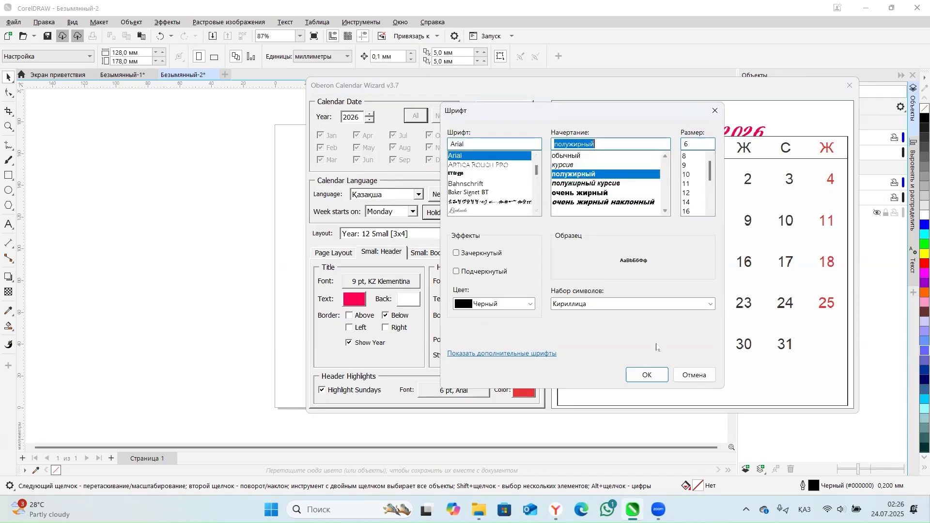
pyautogui.click(655, 376)
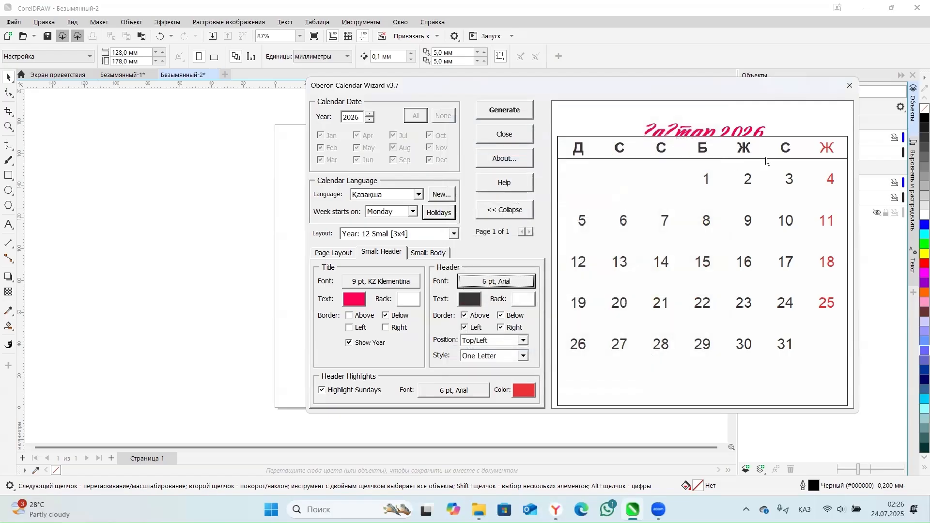
pyautogui.click(530, 286)
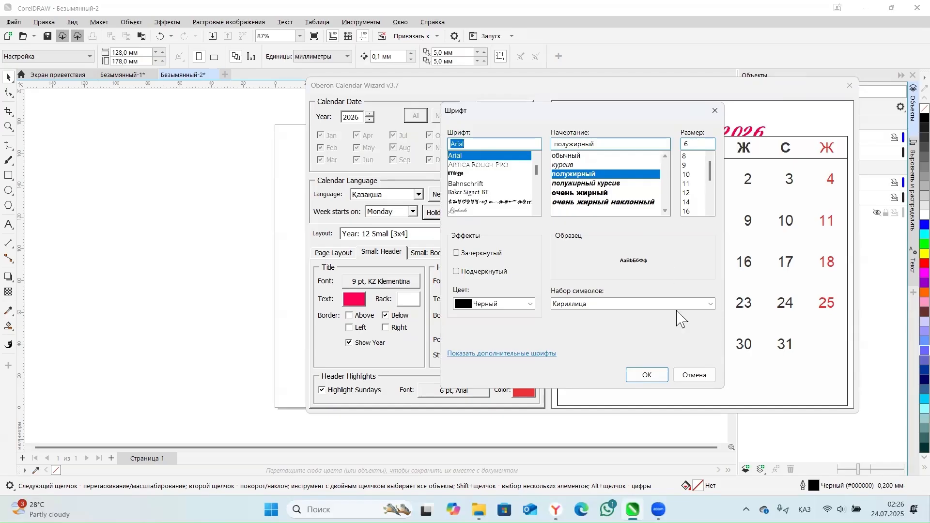
pyautogui.click(648, 375)
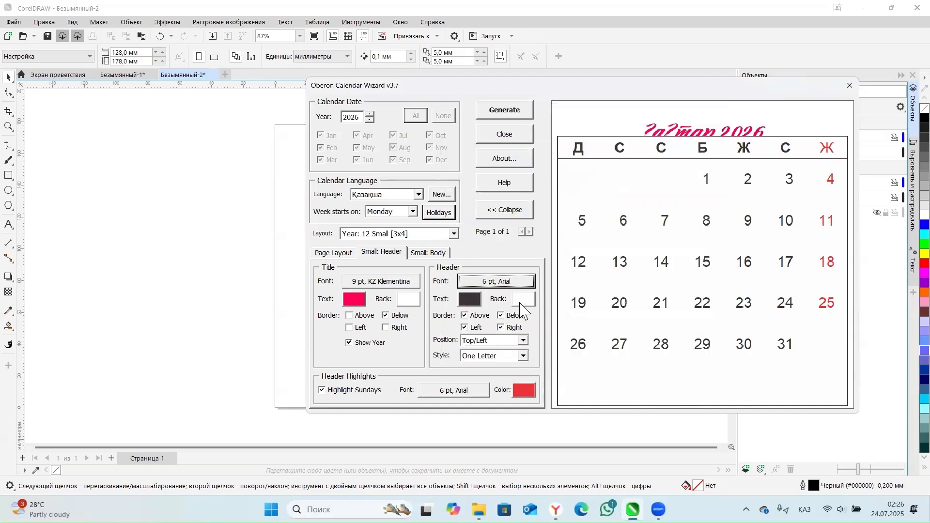
# Turn off the above, left and right borders of the weekday header, keeping only the below border.
pyautogui.click(465, 316)
pyautogui.click(466, 328)
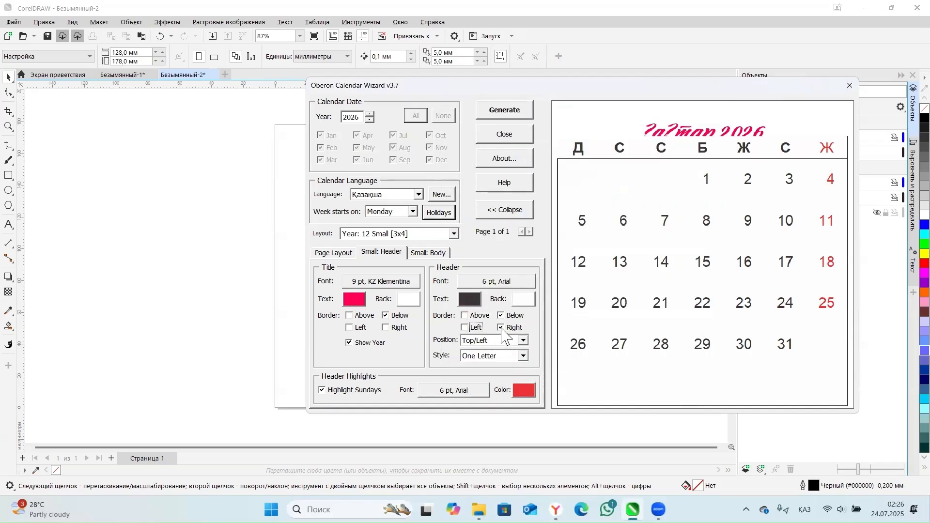
pyautogui.click(502, 328)
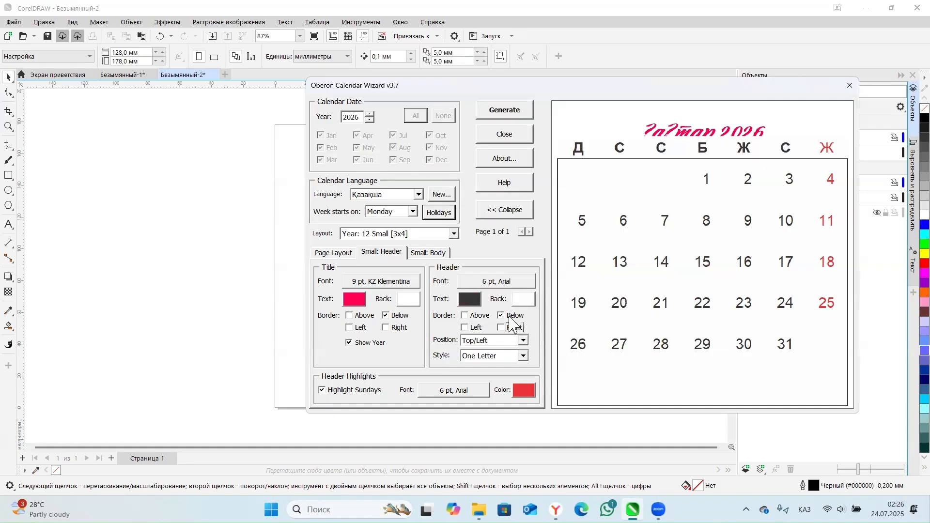
# Try the weekday header in the Bottom/Right position twice and return it to Top/Left.
pyautogui.click(523, 341)
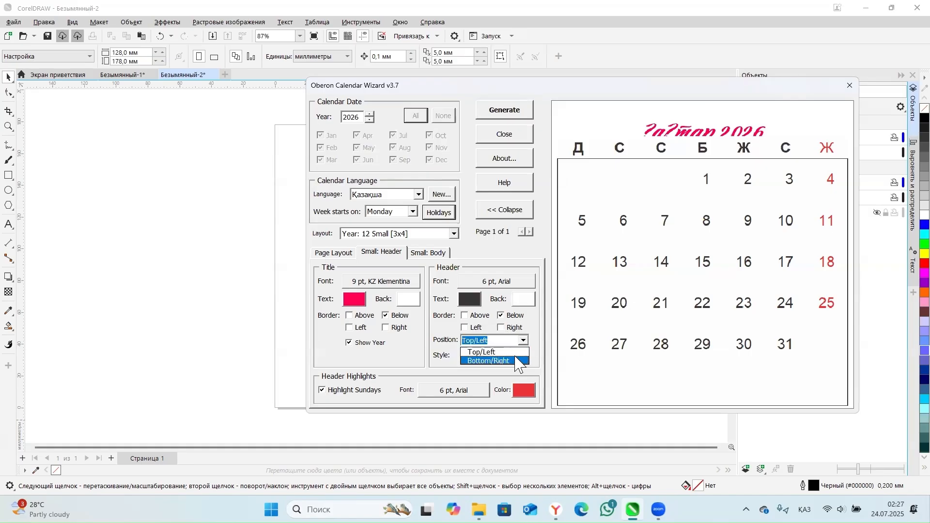
pyautogui.click(489, 361)
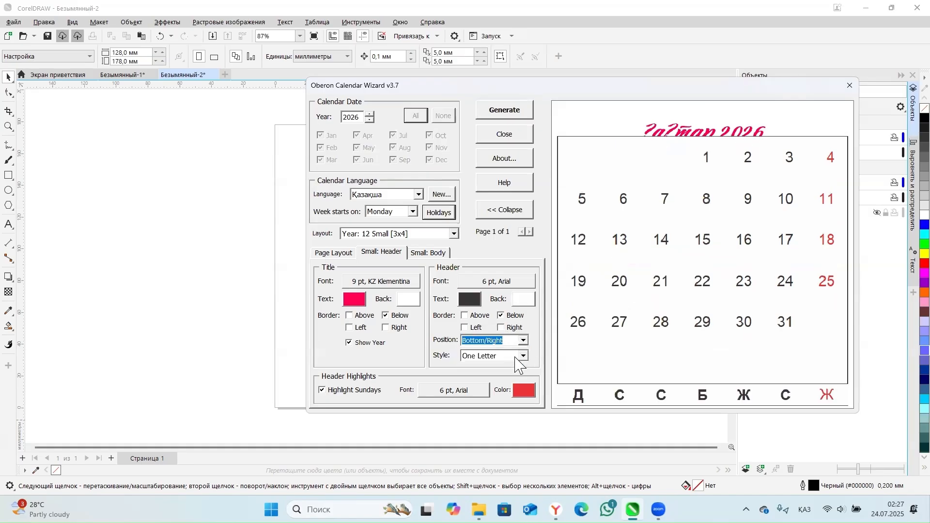
pyautogui.click(522, 340)
pyautogui.click(517, 351)
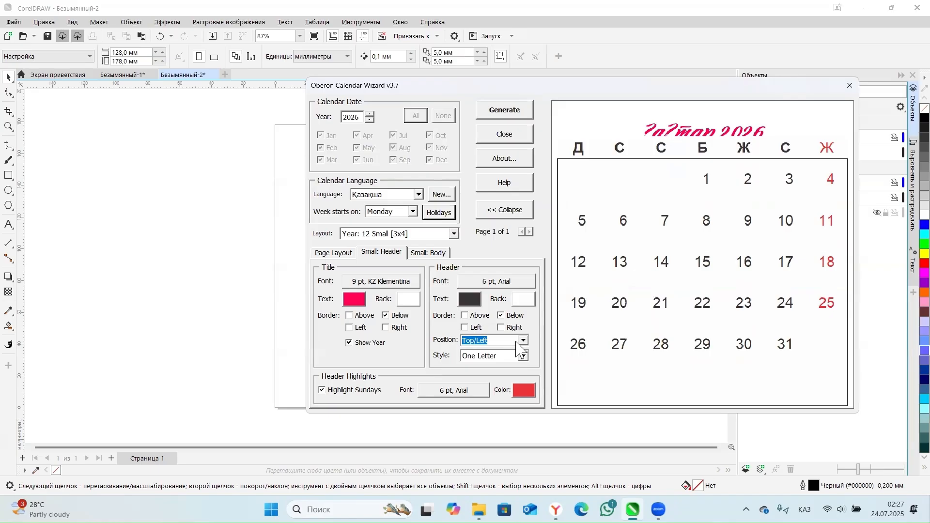
pyautogui.click(517, 340)
pyautogui.click(494, 361)
pyautogui.click(506, 341)
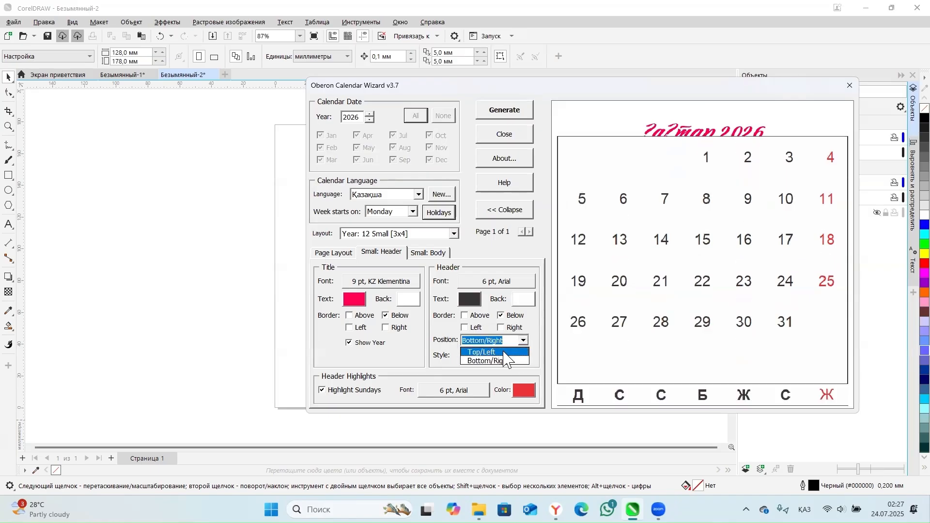
pyautogui.click(503, 353)
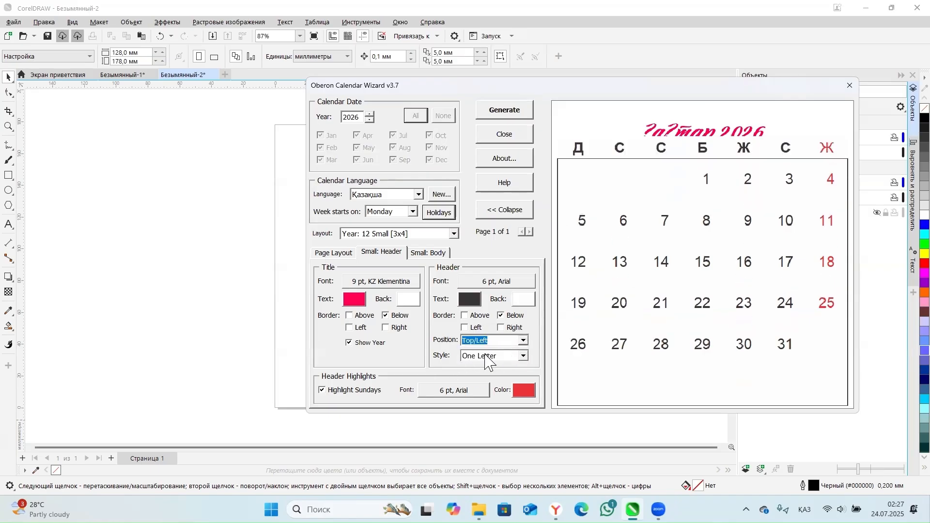
# Compare the Short Form and Full Word styles for the weekday names and keep Short Form.
pyautogui.click(523, 356)
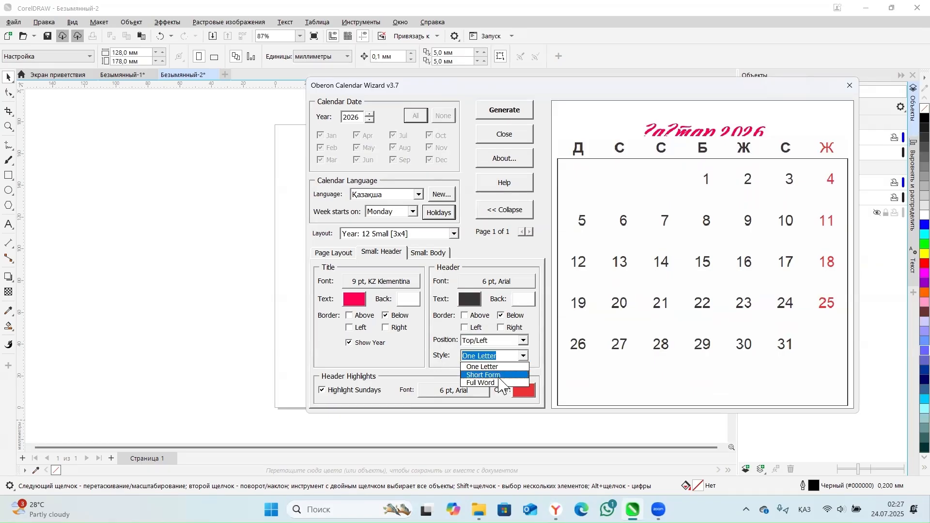
pyautogui.click(498, 375)
pyautogui.click(523, 356)
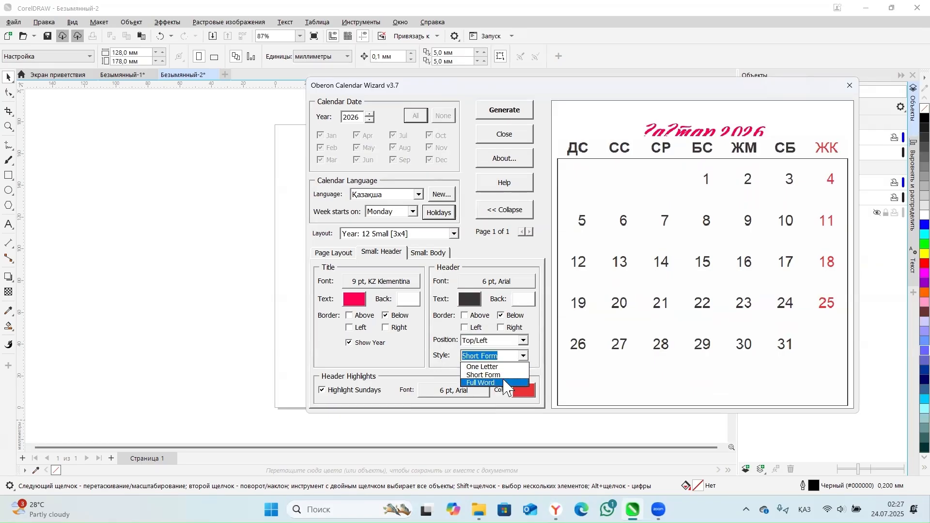
pyautogui.click(505, 382)
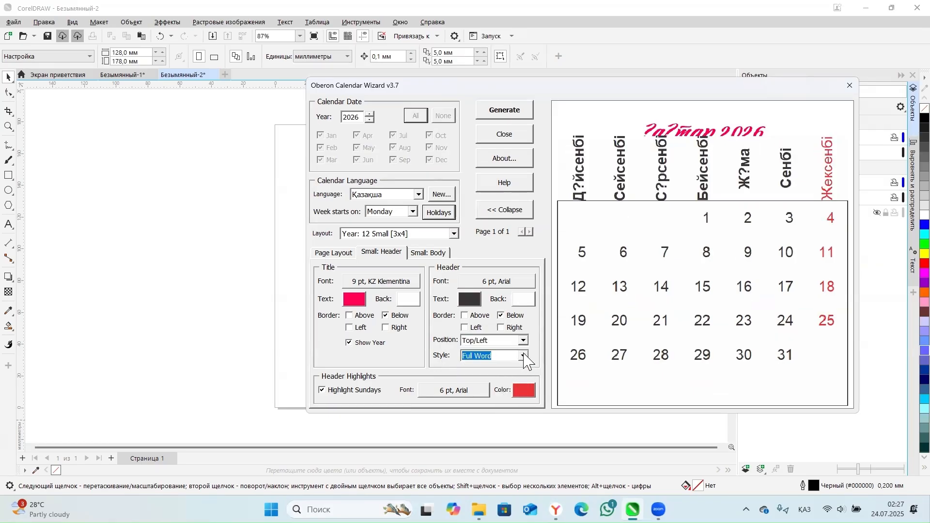
pyautogui.click(523, 356)
pyautogui.click(501, 376)
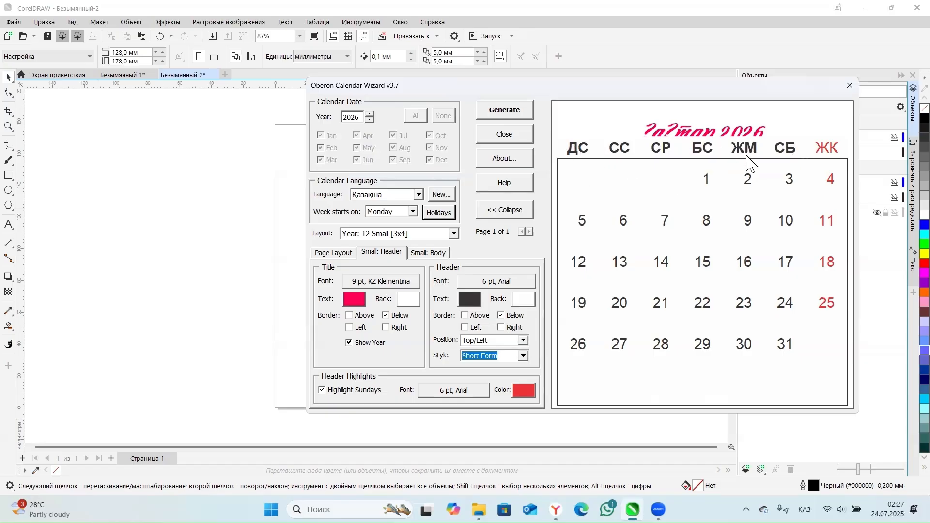
# Make the highlighted Sunday header font bold, keeping Arial at 6 pt.
pyautogui.click(476, 393)
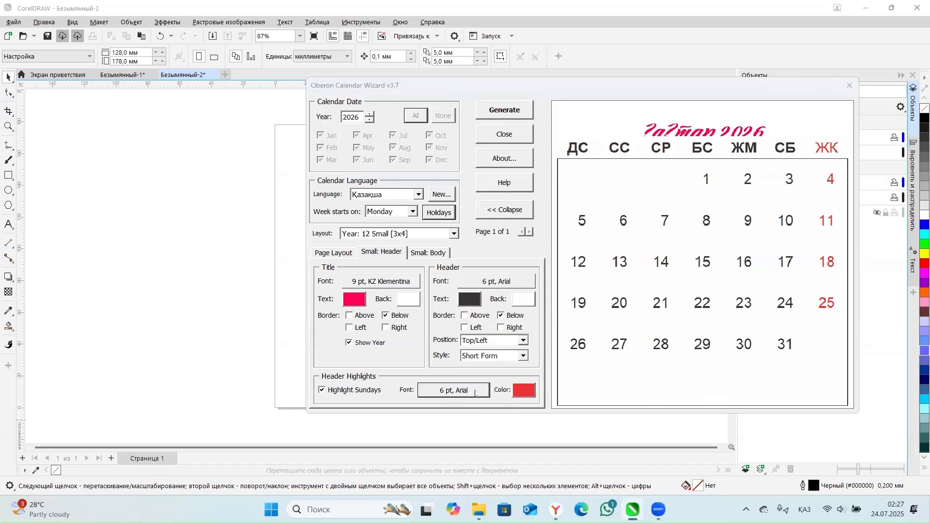
pyautogui.click(644, 174)
pyautogui.click(647, 375)
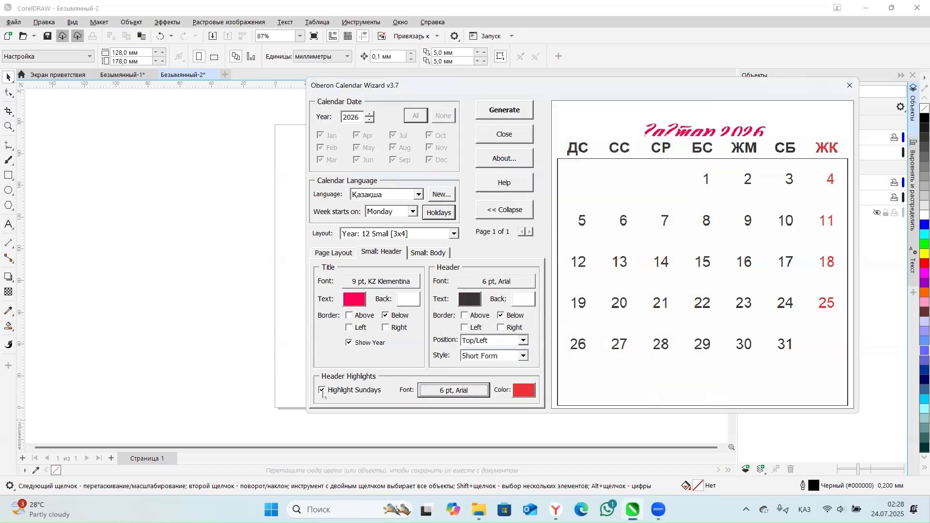
# Try the Vertical orientation for the small month body and set it back to Horizontal.
pyautogui.click(422, 254)
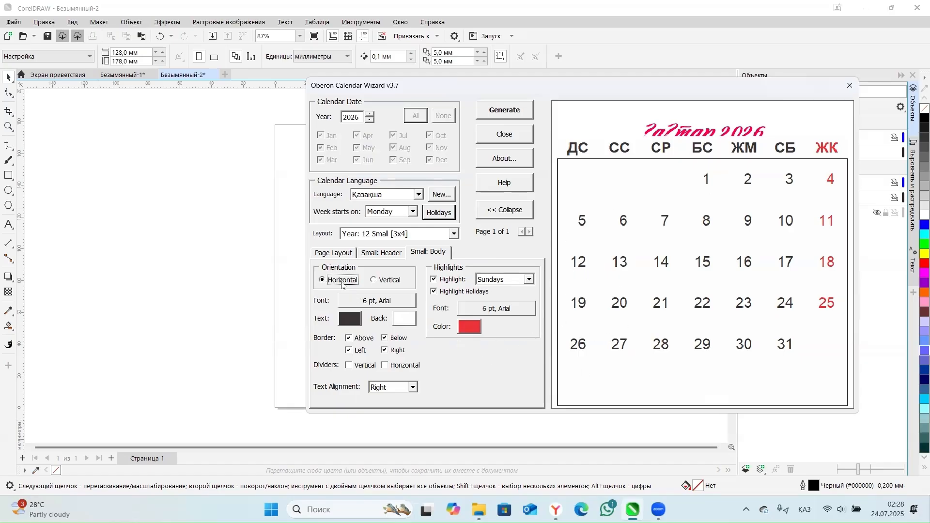
pyautogui.click(373, 280)
pyautogui.click(335, 280)
pyautogui.click(390, 286)
pyautogui.click(334, 282)
# Set the month body's date font to bold Arial, trying 10 pt and settling on 11 pt.
pyautogui.click(375, 301)
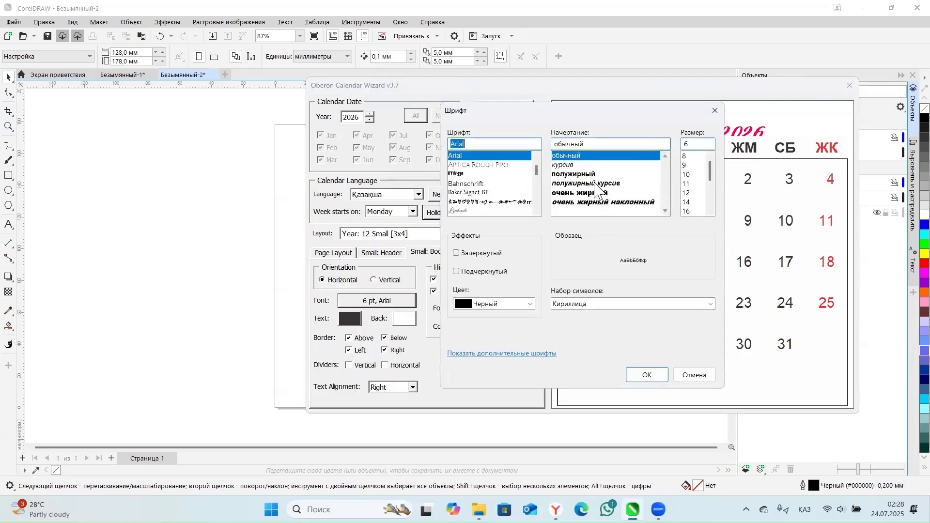
pyautogui.click(587, 175)
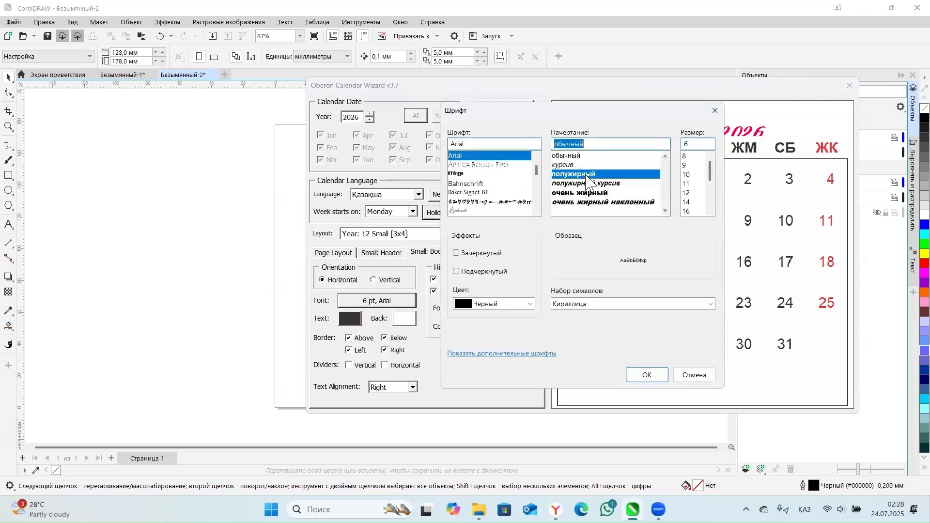
pyautogui.click(687, 175)
pyautogui.click(647, 374)
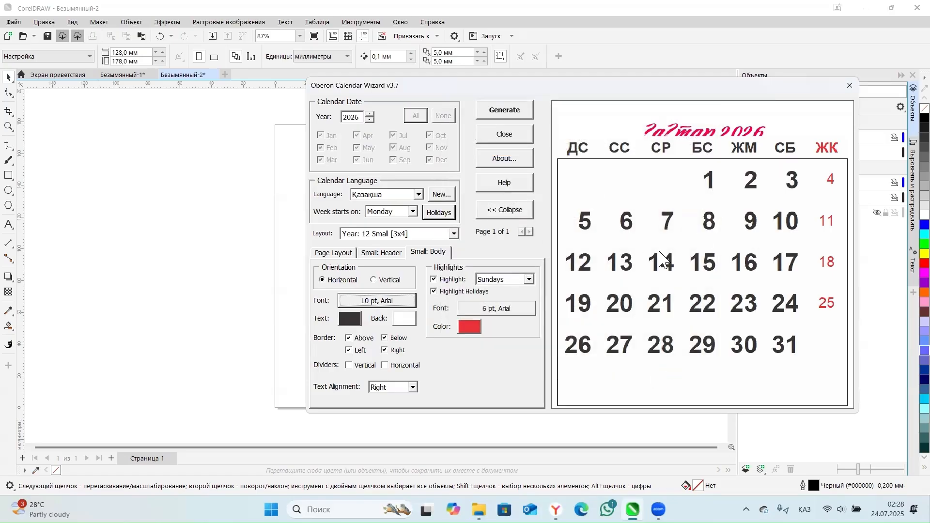
pyautogui.click(406, 301)
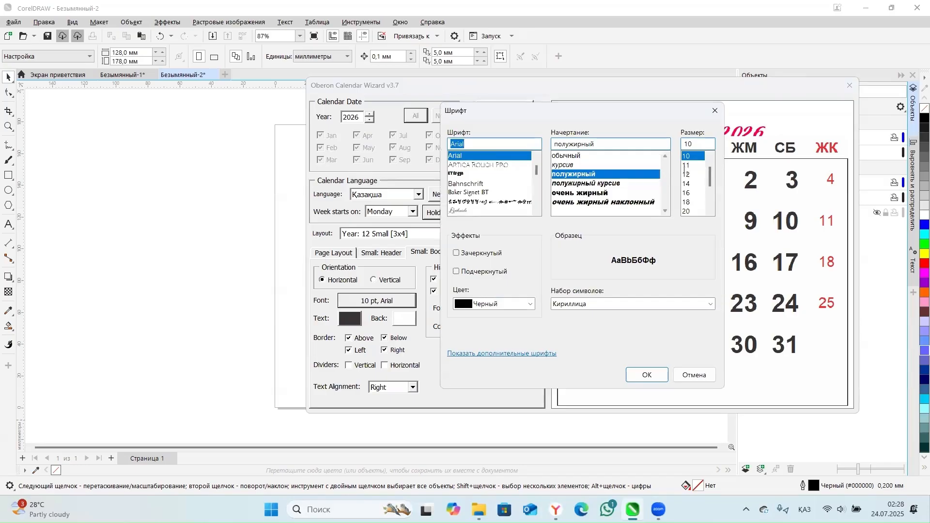
pyautogui.click(685, 165)
pyautogui.click(647, 374)
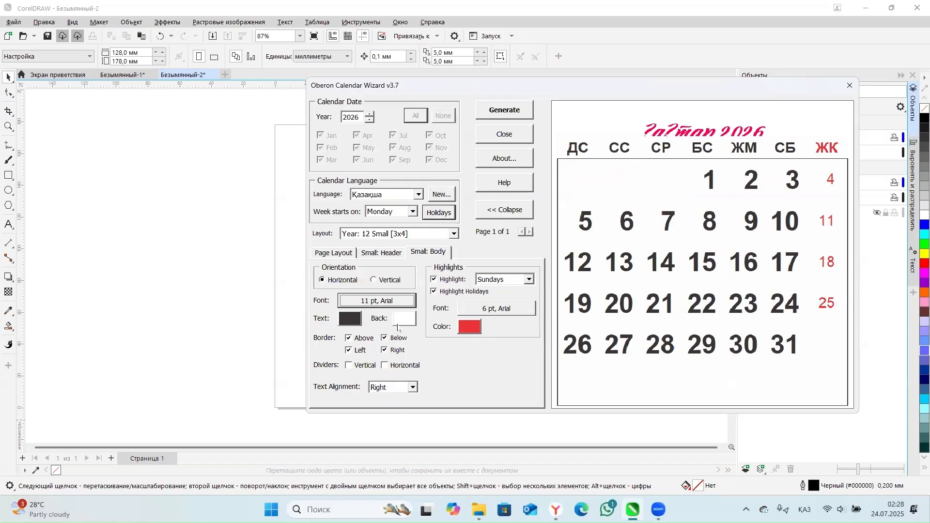
# Turn off the above, left, right and below borders of the month body.
pyautogui.click(349, 339)
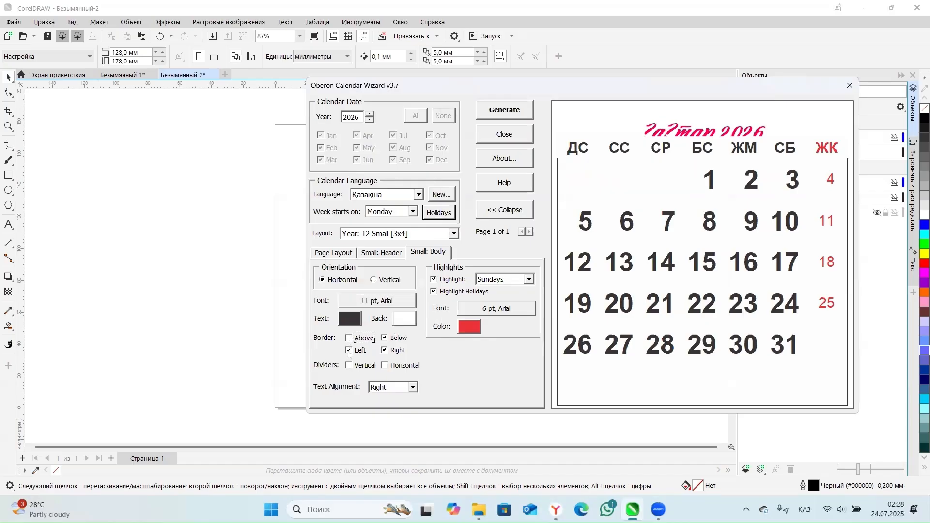
pyautogui.click(348, 350)
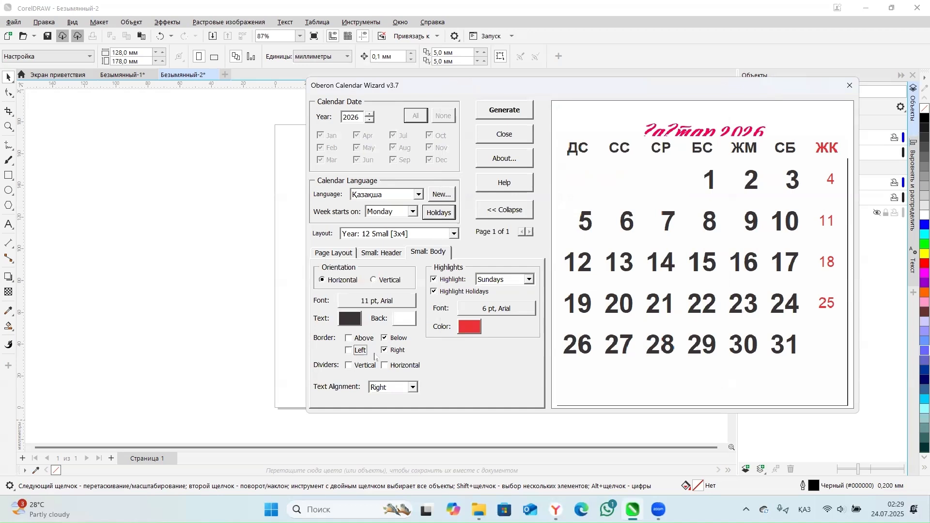
pyautogui.click(385, 350)
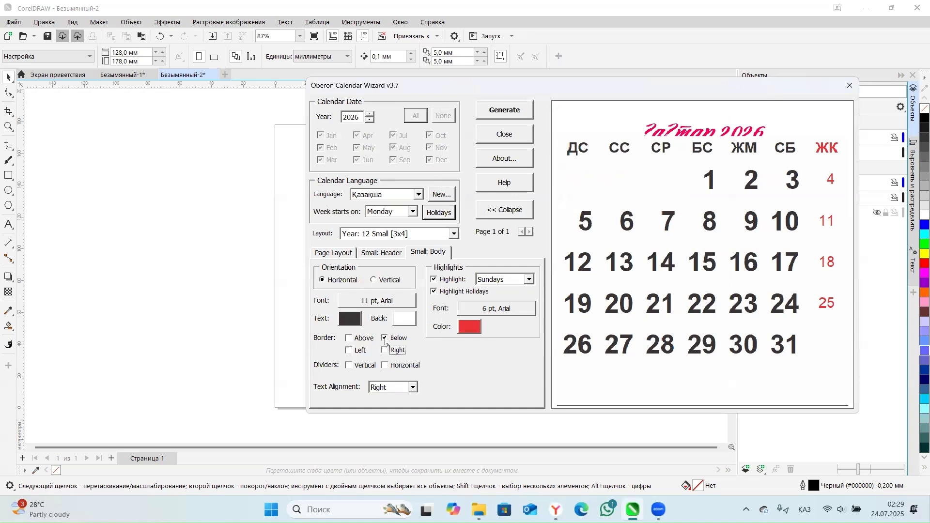
pyautogui.click(385, 339)
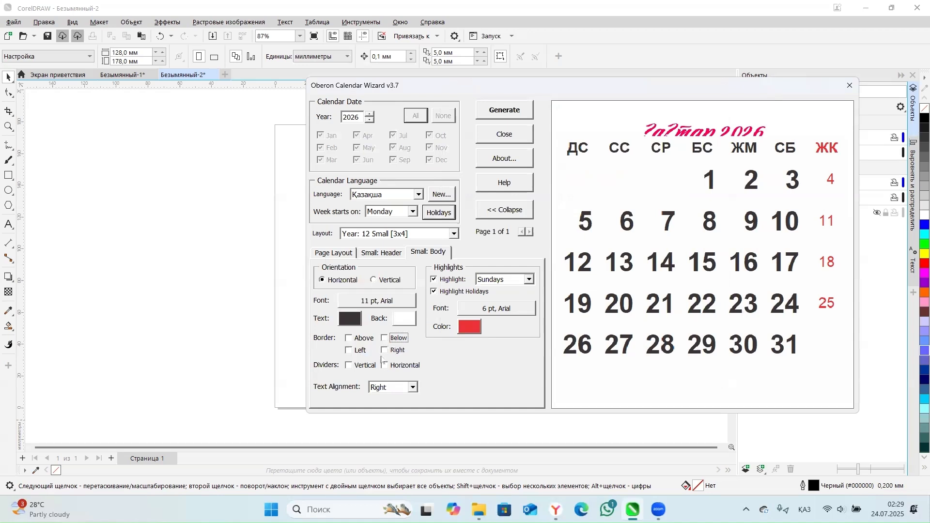
# Turn on the month body's vertical and horizontal dividers and its above, left, right and below borders.
pyautogui.click(357, 366)
pyautogui.click(386, 366)
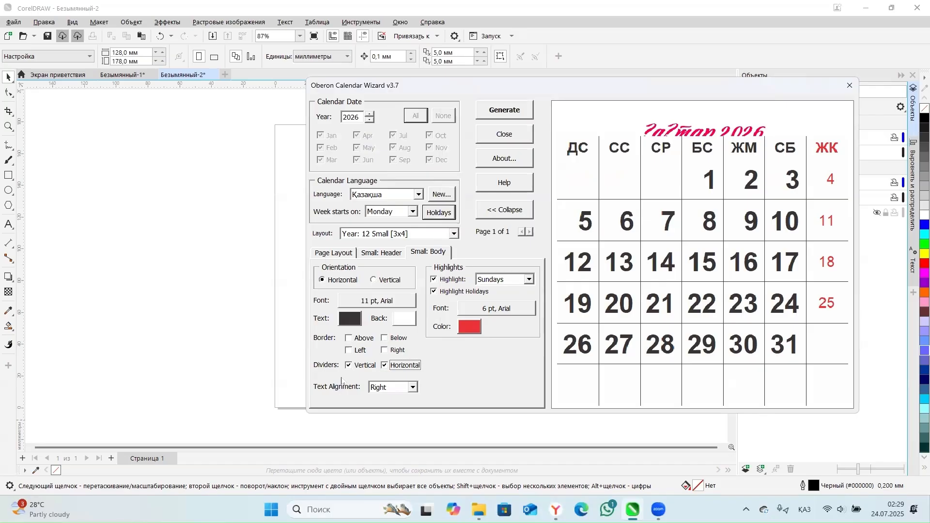
pyautogui.click(349, 339)
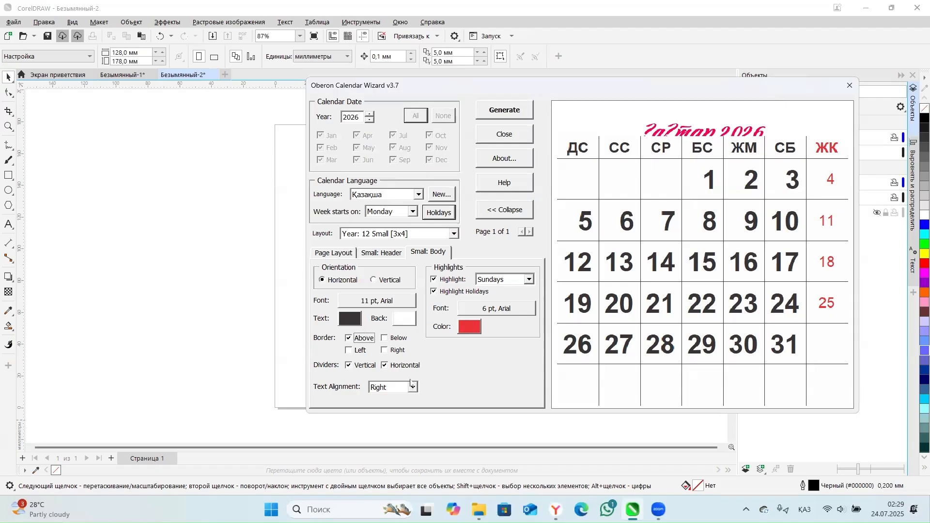
pyautogui.click(355, 351)
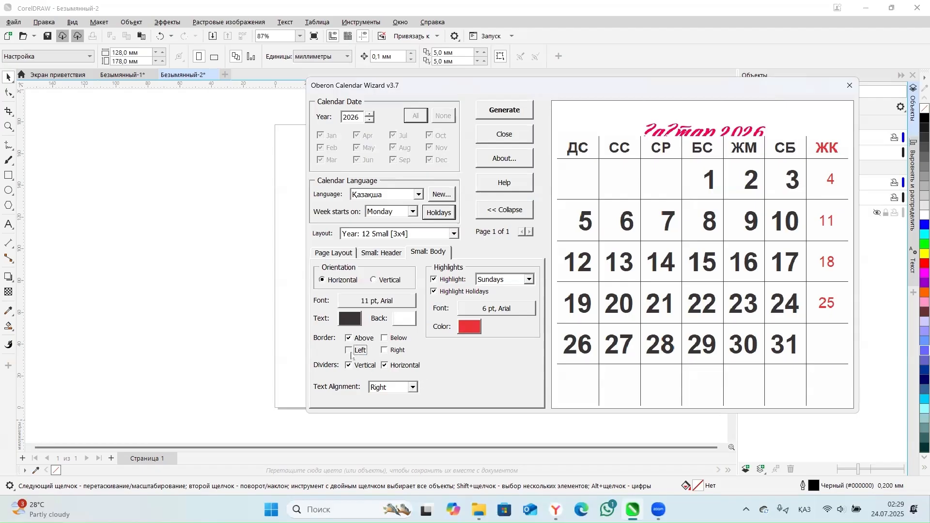
pyautogui.click(384, 350)
pyautogui.click(385, 338)
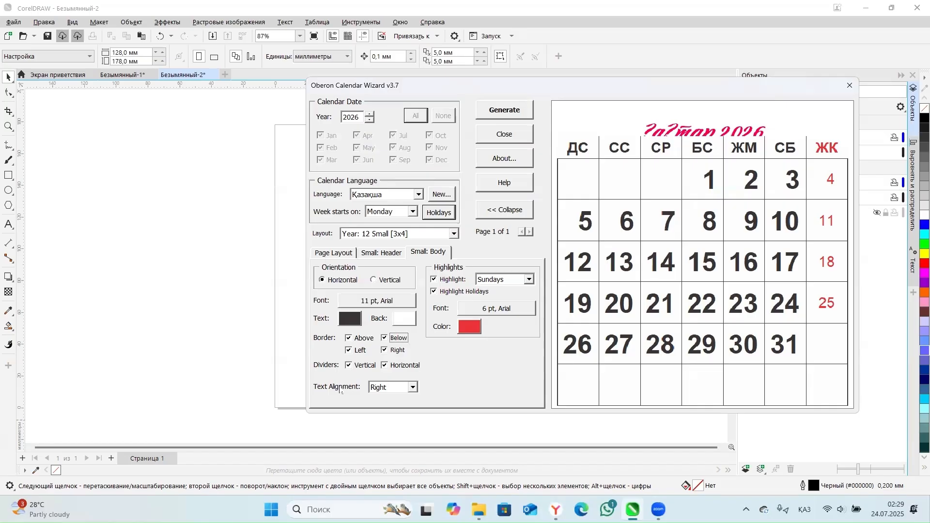
# Compare the Center and Left text alignments for the date numbers and keep Center.
pyautogui.click(391, 390)
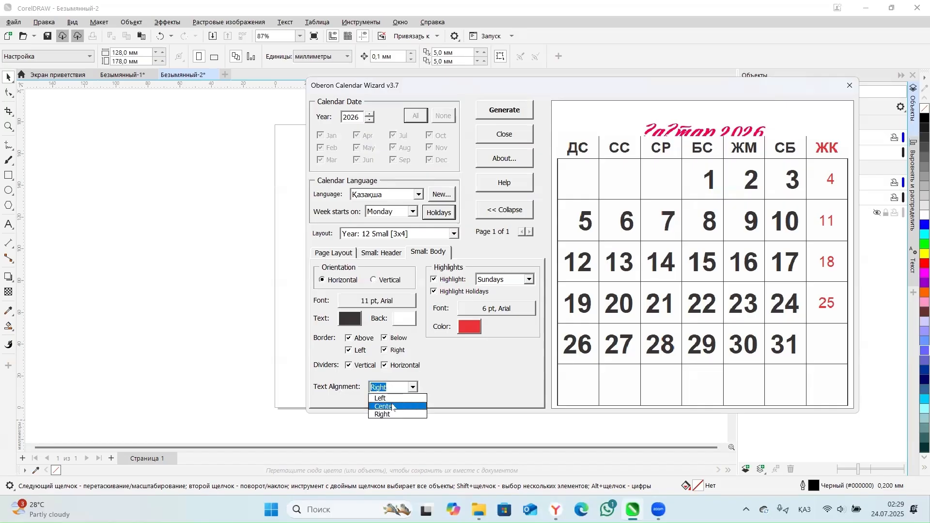
pyautogui.click(393, 407)
pyautogui.click(389, 388)
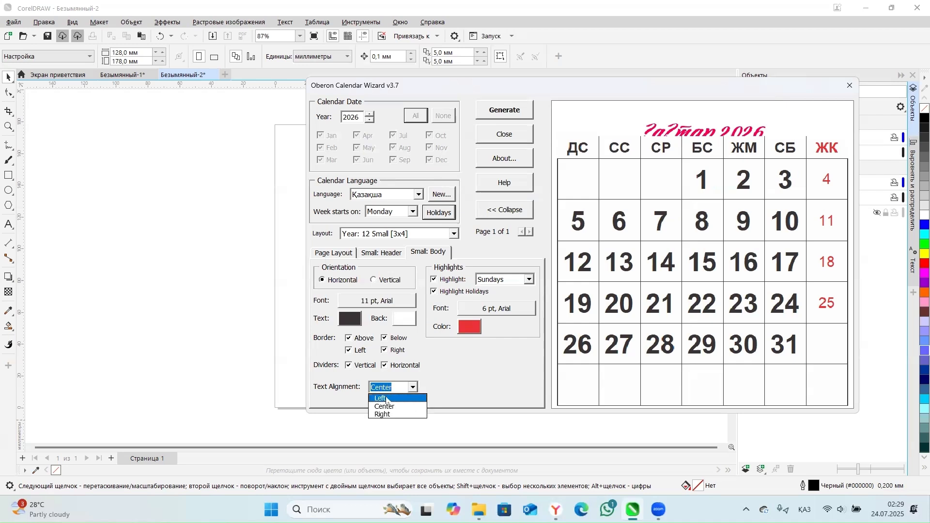
pyautogui.click(386, 400)
pyautogui.click(389, 388)
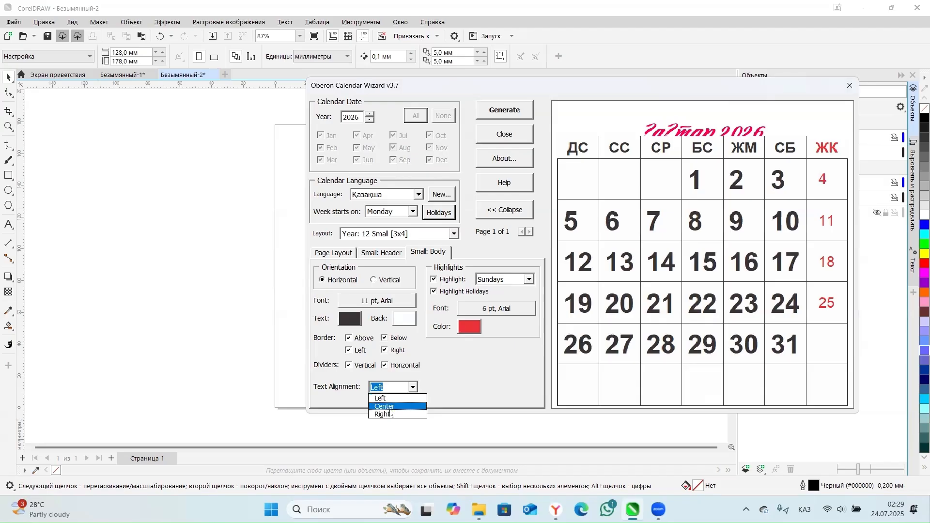
pyautogui.click(390, 410)
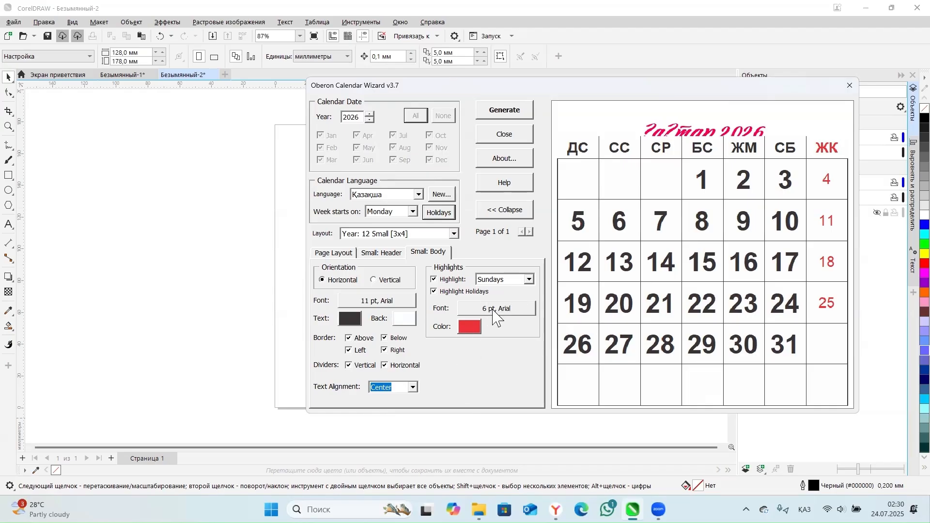
# Open the font settings for the highlighted Sundays and holidays in the month body.
pyautogui.click(510, 312)
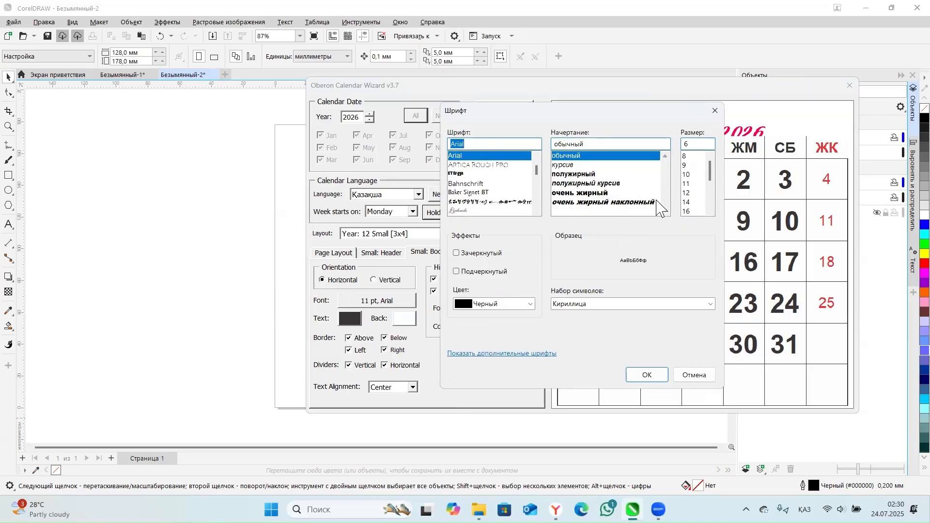
# Set the highlighted-day font of the small calendar body to bold (полужирный) Arial, 11 pt.
pyautogui.click(686, 184)
pyautogui.click(582, 175)
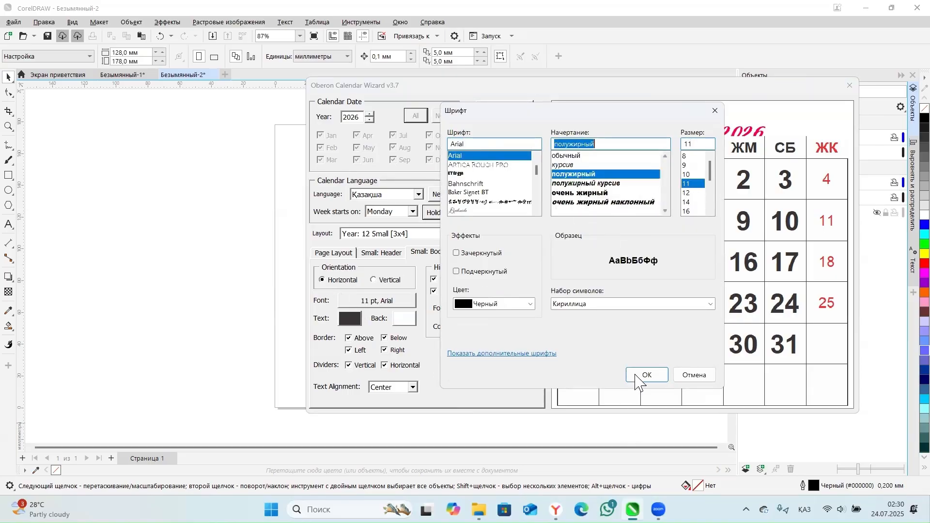
pyautogui.click(646, 375)
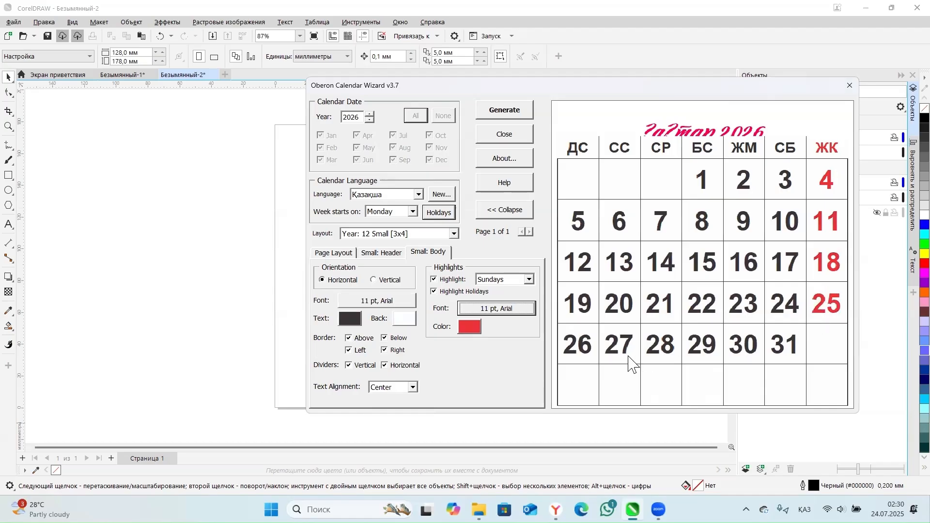
# Review the calendar's page layout, header and body settings against the preview, including the title's Above and Below border options.
pyautogui.click(513, 213)
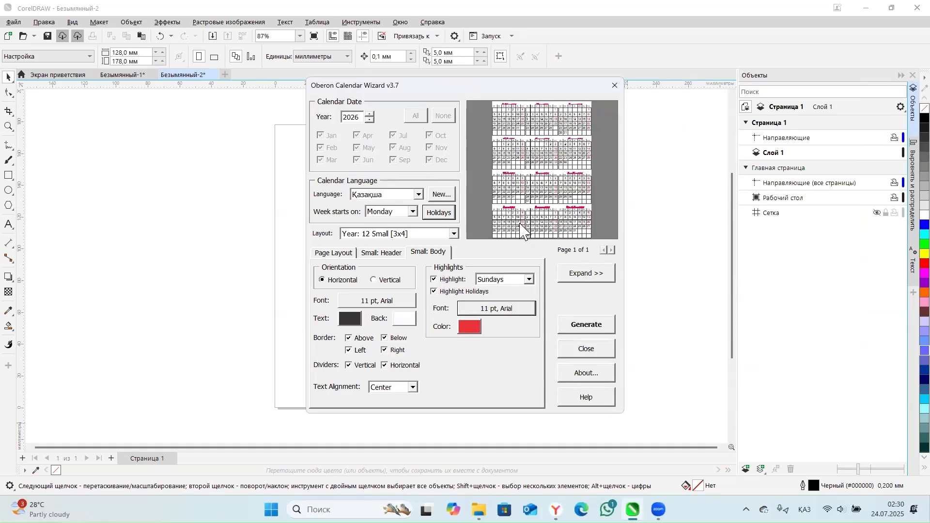
pyautogui.click(339, 253)
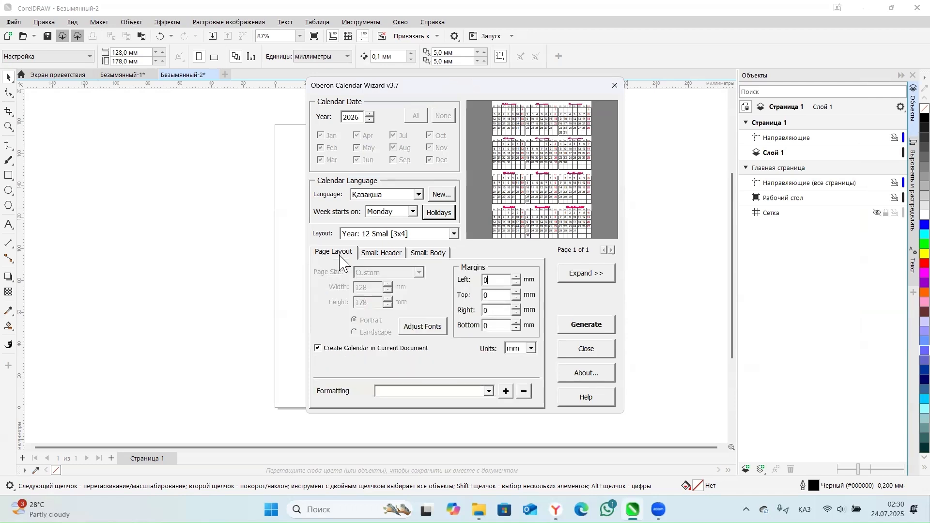
pyautogui.click(382, 252)
pyautogui.click(364, 315)
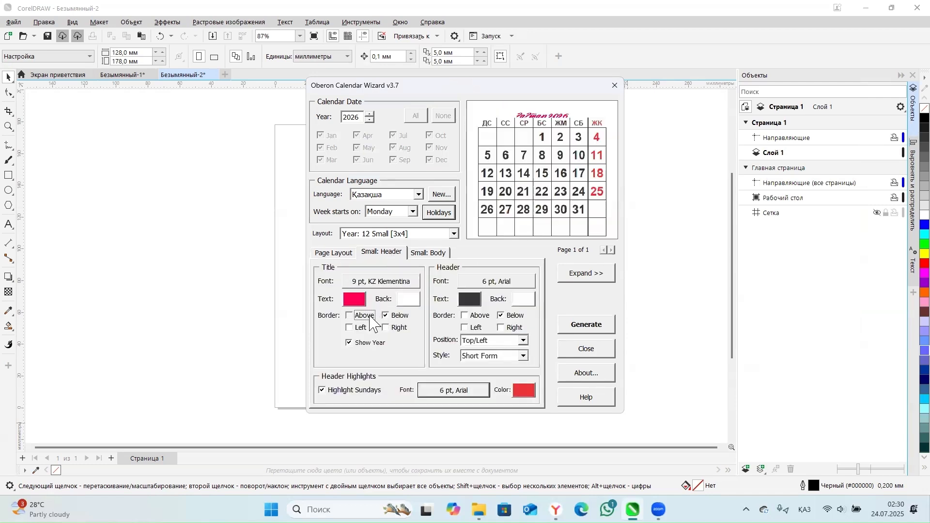
pyautogui.click(365, 315)
pyautogui.doubleClick(396, 315)
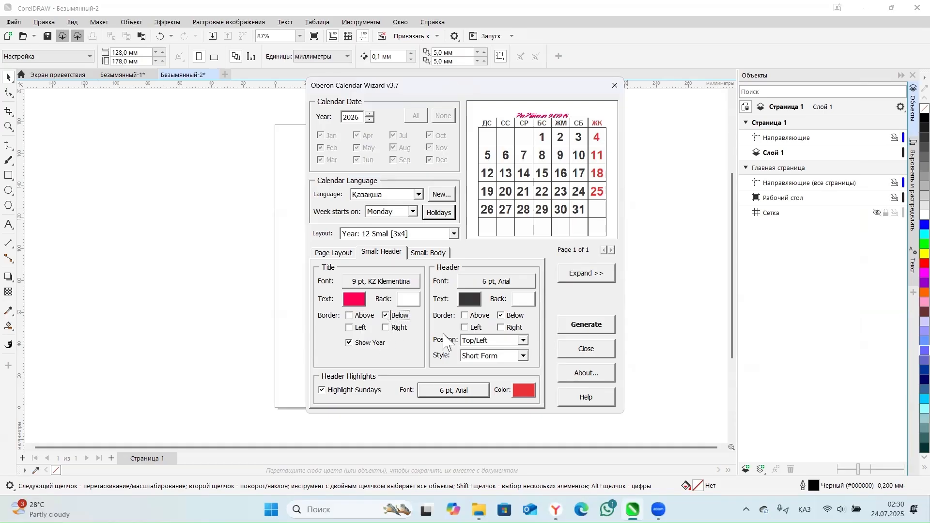
pyautogui.click(439, 254)
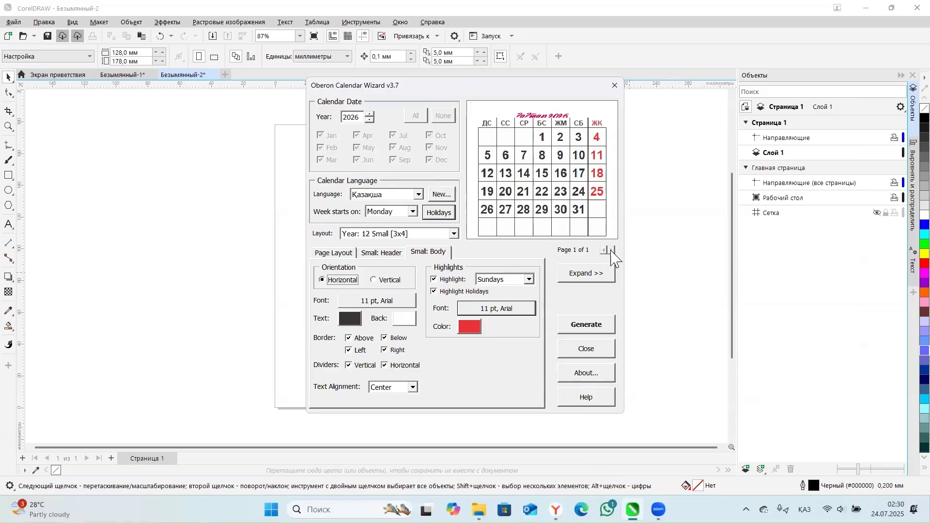
pyautogui.click(587, 274)
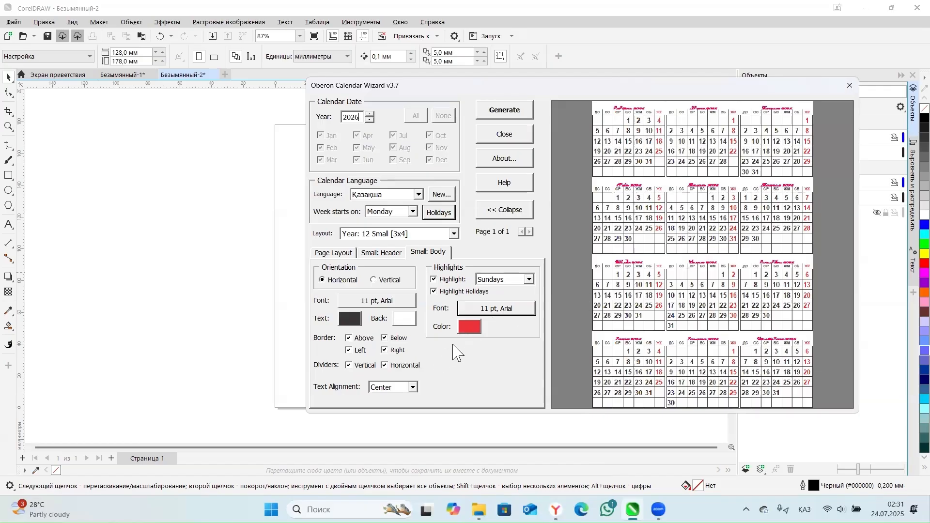
# Generate the 2026 calendar in the current document and close the calendar wizard.
pyautogui.click(519, 122)
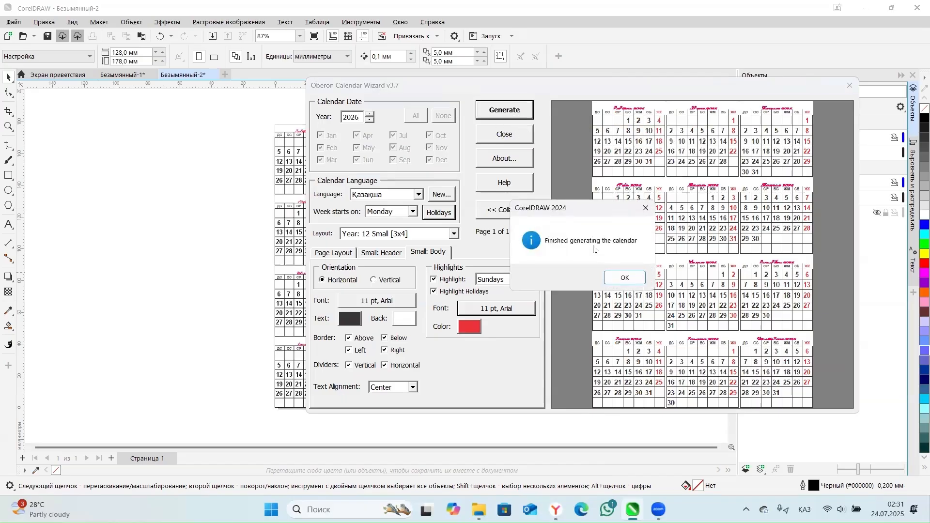
pyautogui.click(616, 283)
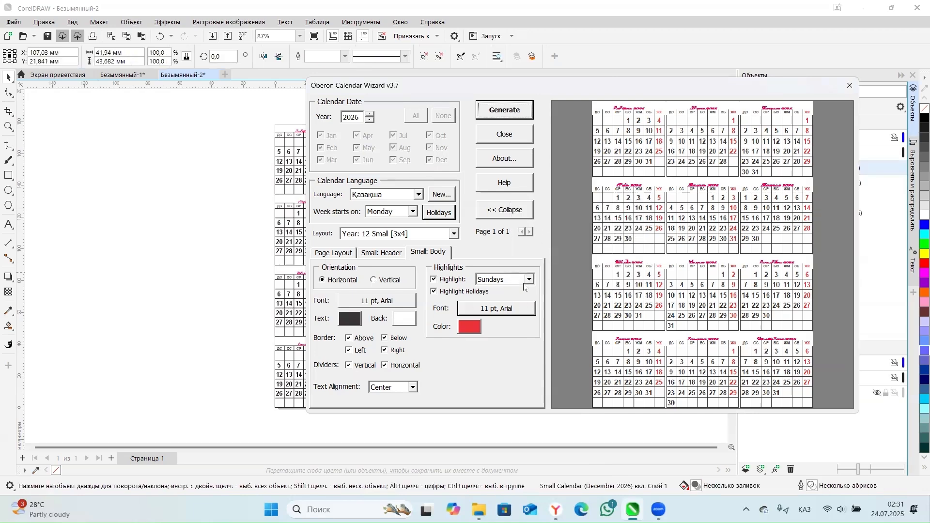
pyautogui.click(504, 134)
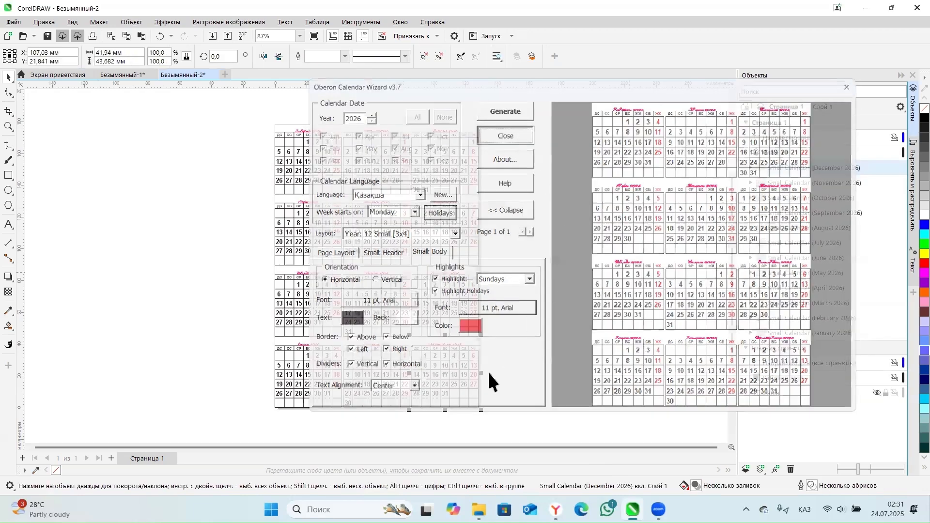
# Examine the month titles and date grids of the generated calendar on the page.
pyautogui.scroll(5, 322, 112)
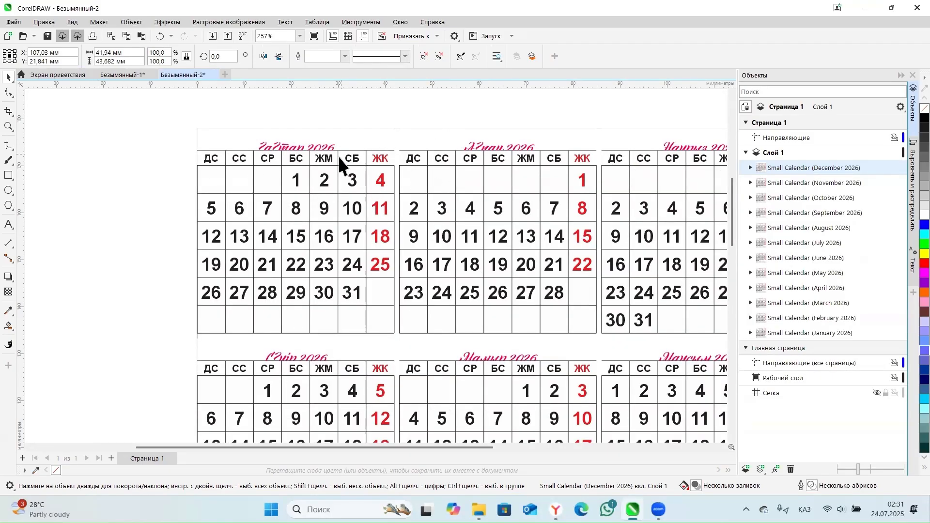
pyautogui.scroll(-1, 278, 162)
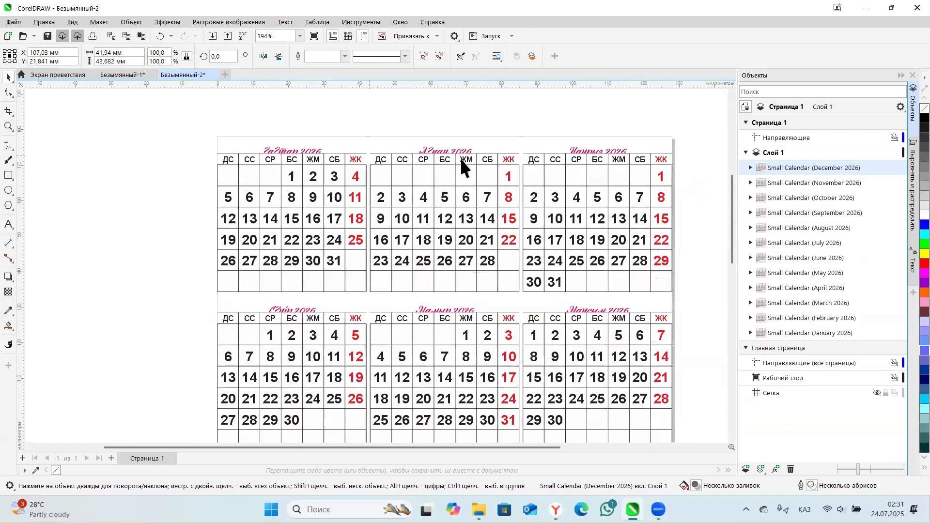
pyautogui.moveTo(600, 133); pyautogui.dragTo(240, 153)
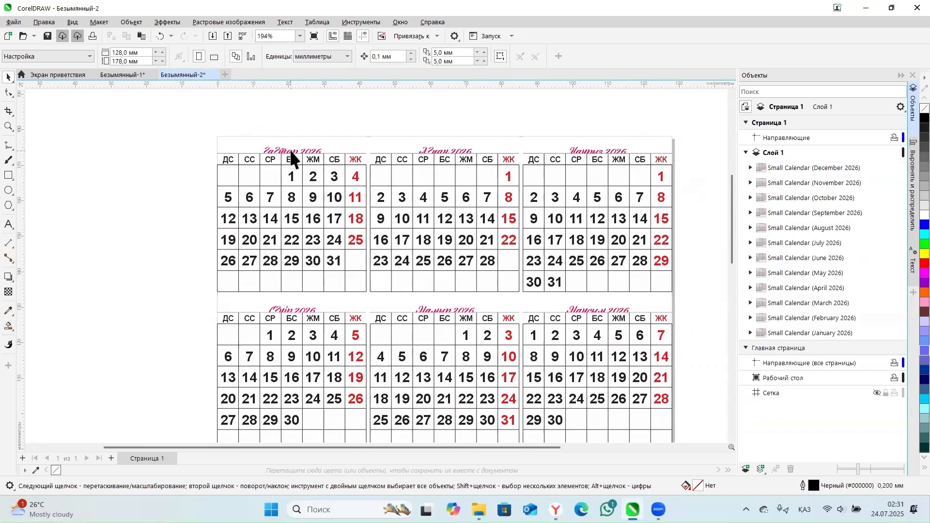
pyautogui.click(289, 149)
pyautogui.scroll(-1, 520, 144)
pyautogui.scroll(-1, 522, 141)
pyautogui.scroll(-2, 622, 155)
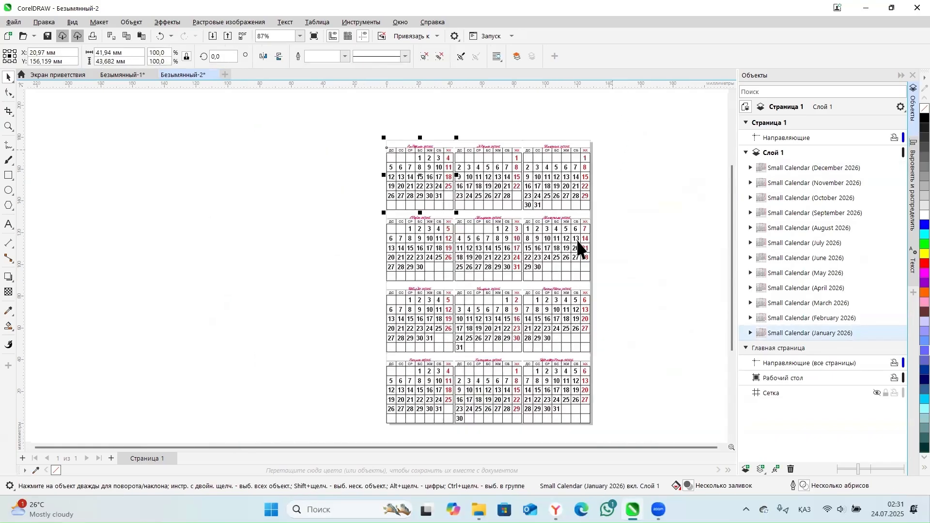
# Select all twelve month calendars and ungroup them completely into individual objects.
pyautogui.hotkey('ctrl', 'a')
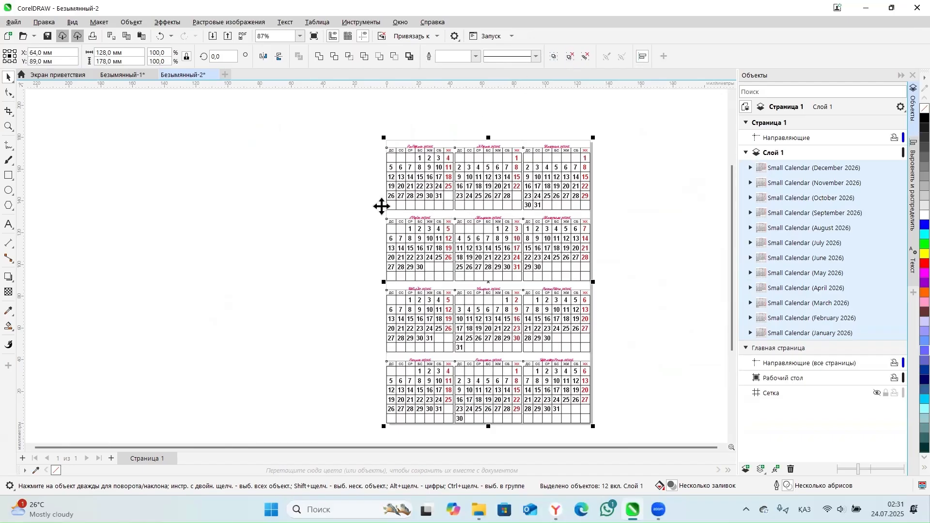
pyautogui.moveTo(352, 123); pyautogui.dragTo(631, 429)
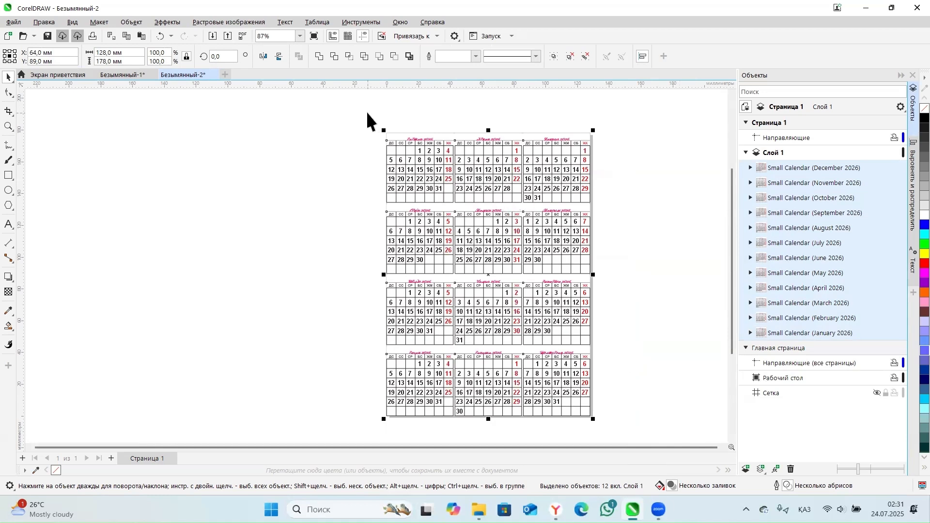
pyautogui.moveTo(367, 112); pyautogui.dragTo(616, 432)
pyautogui.hotkey('ctrl', 'a')
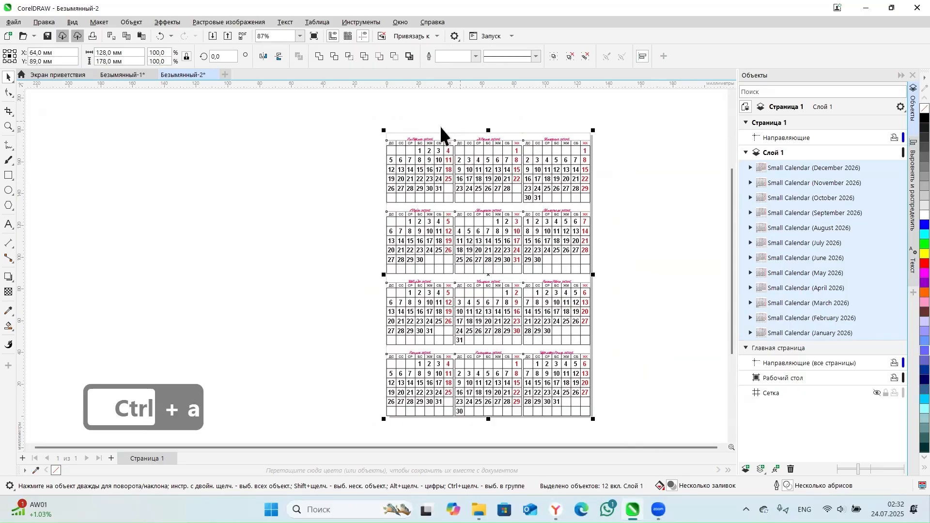
pyautogui.click(590, 56)
pyautogui.click(642, 216)
pyautogui.click(642, 217)
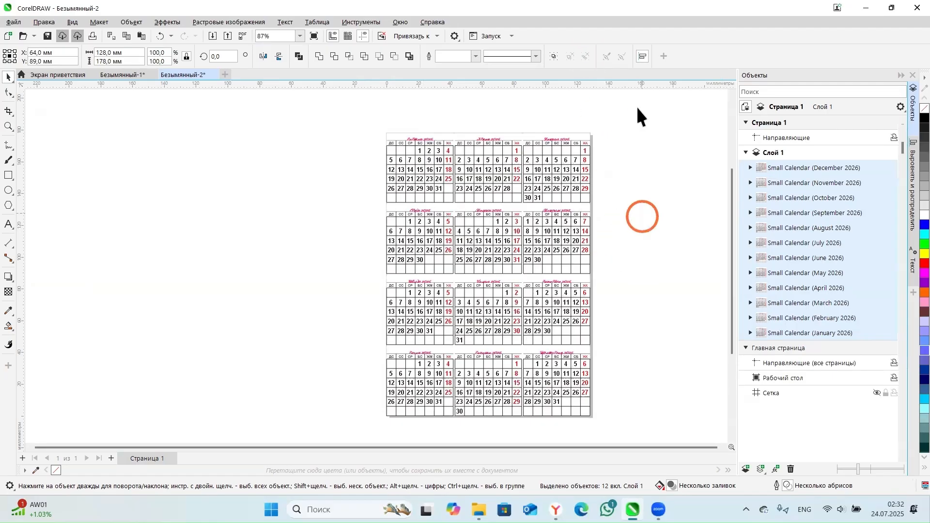
# Select the January, February and March titles together and move them up slightly, clear of their weekday rows.
pyautogui.scroll(5, 613, 111)
pyautogui.moveTo(620, 134); pyautogui.dragTo(541, 150)
pyautogui.scroll(2, 500, 159)
pyautogui.click(499, 165)
pyautogui.keyDown('shift'); pyautogui.click(325, 161); pyautogui.keyUp('shift')
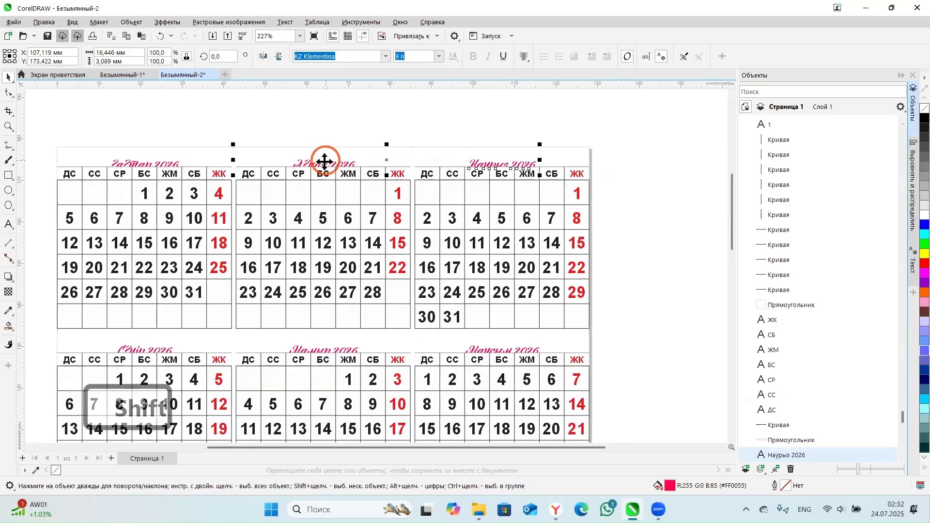
pyautogui.click(486, 163)
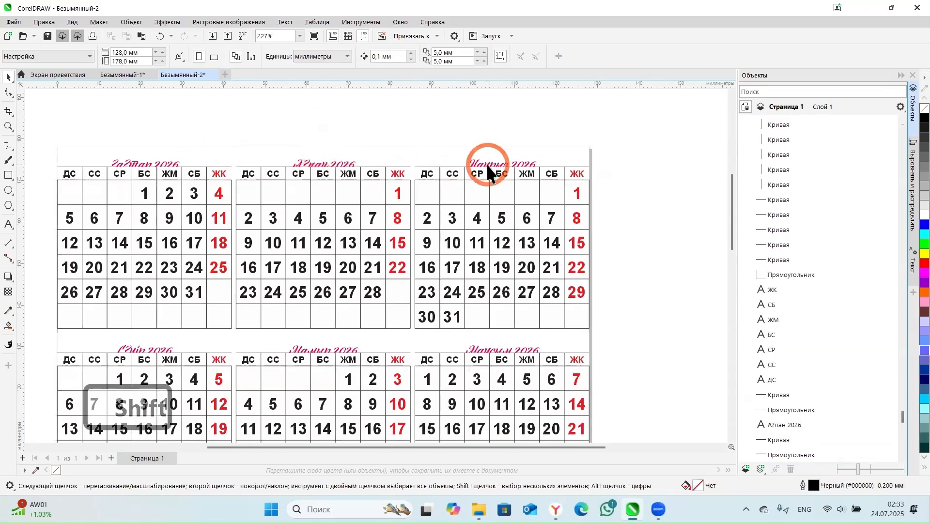
pyautogui.keyDown('shift'); pyautogui.click(333, 166); pyautogui.keyUp('shift')
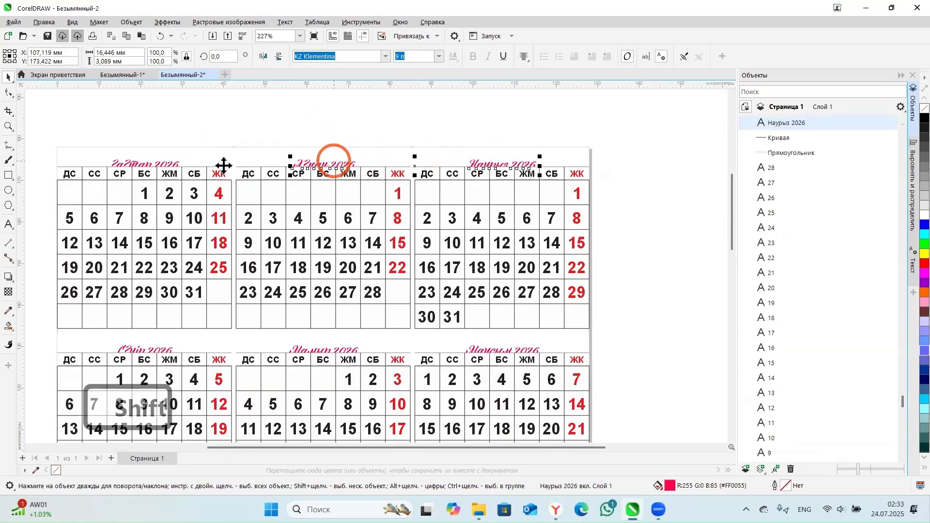
pyautogui.keyDown('shift'); pyautogui.click(166, 163); pyautogui.keyUp('shift')
pyautogui.moveTo(322, 161); pyautogui.dragTo(331, 163)
pyautogui.click(349, 128)
# Replace the question marks in the January and February titles so they read "Қаңтар 2026" and "Ақпан 2026".
pyautogui.scroll(2, 129, 161)
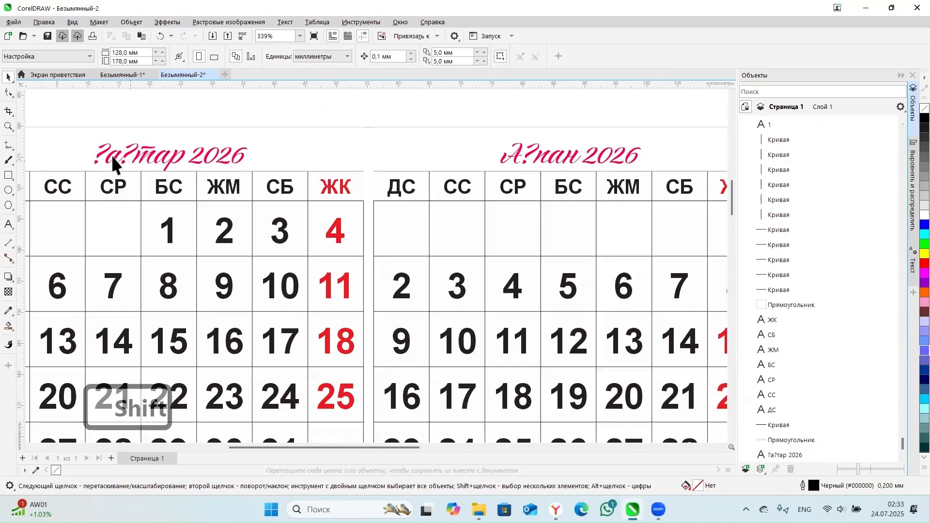
pyautogui.doubleClick(97, 153)
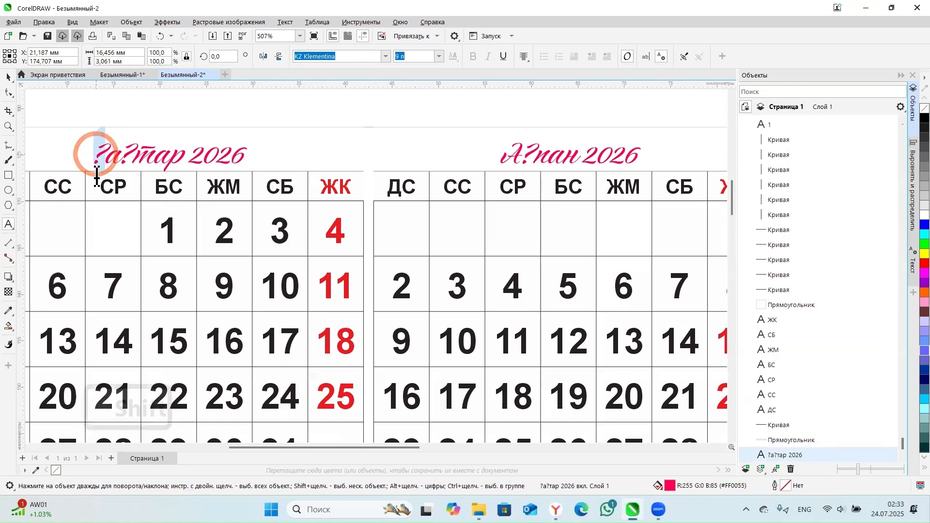
pyautogui.hotkey('alt', 'shift')
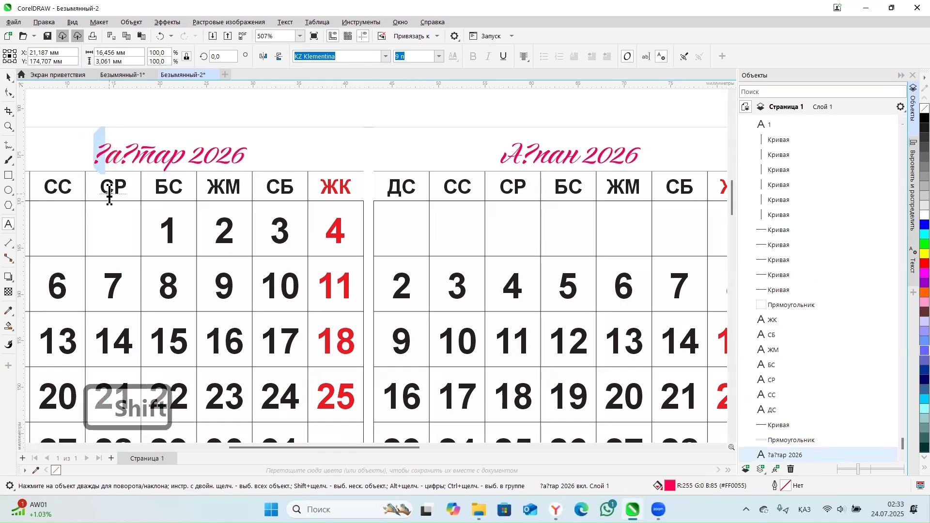
pyautogui.write('Қ')
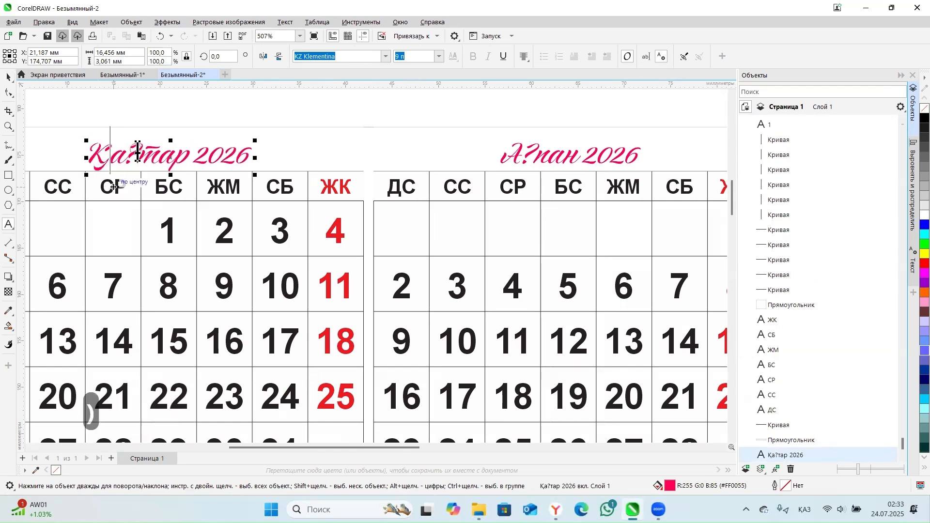
pyautogui.moveTo(124, 156); pyautogui.dragTo(131, 156)
pyautogui.write('і')
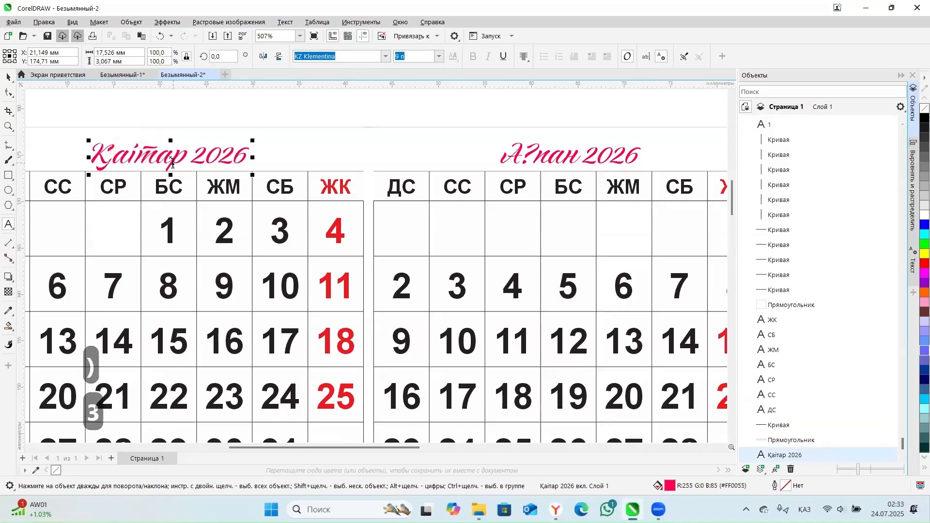
pyautogui.press('BackSpace')
pyautogui.write('ң')
pyautogui.moveTo(533, 156); pyautogui.dragTo(523, 159)
pyautogui.write('қ')
# Select the April, May and June titles together and move them up slightly, clear of their weekday rows.
pyautogui.scroll(-3, 422, 140)
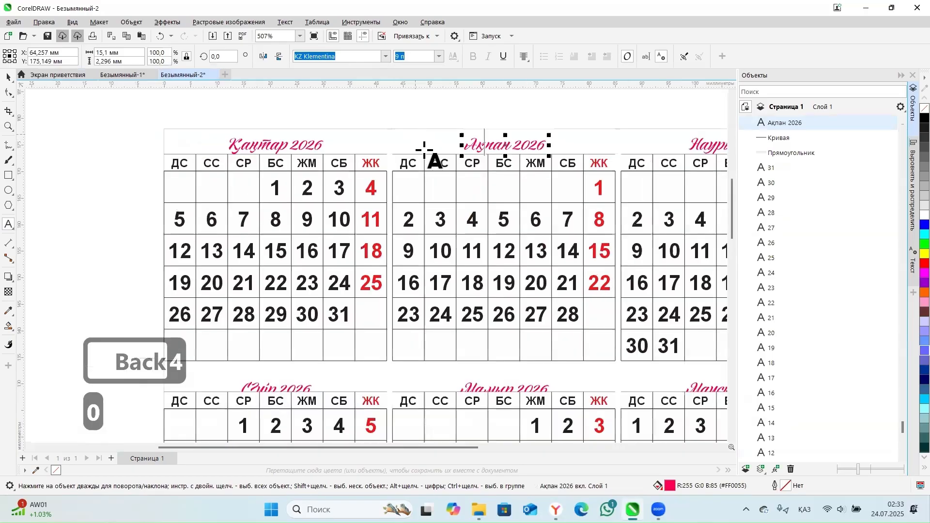
pyautogui.scroll(-1, 514, 203)
pyautogui.scroll(-1, 691, 323)
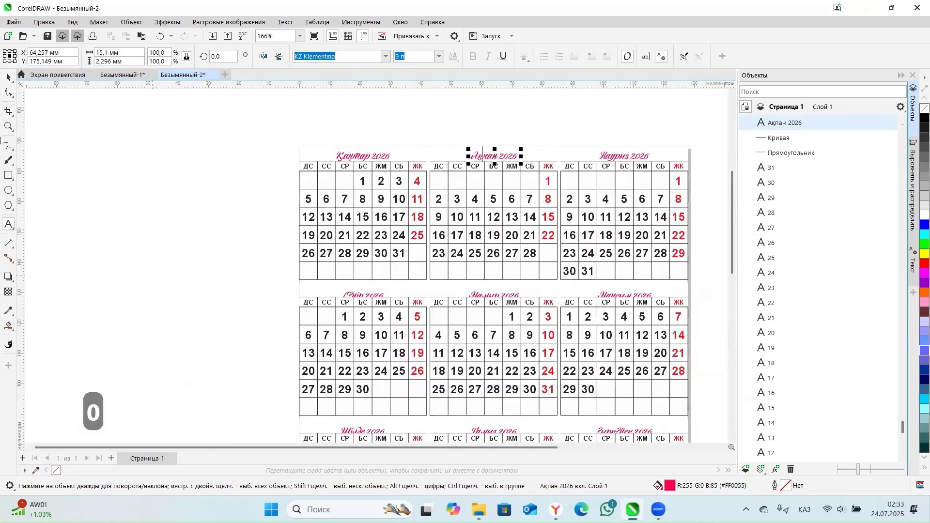
pyautogui.click(7, 78)
pyautogui.click(622, 385)
pyautogui.scroll(2, 620, 302)
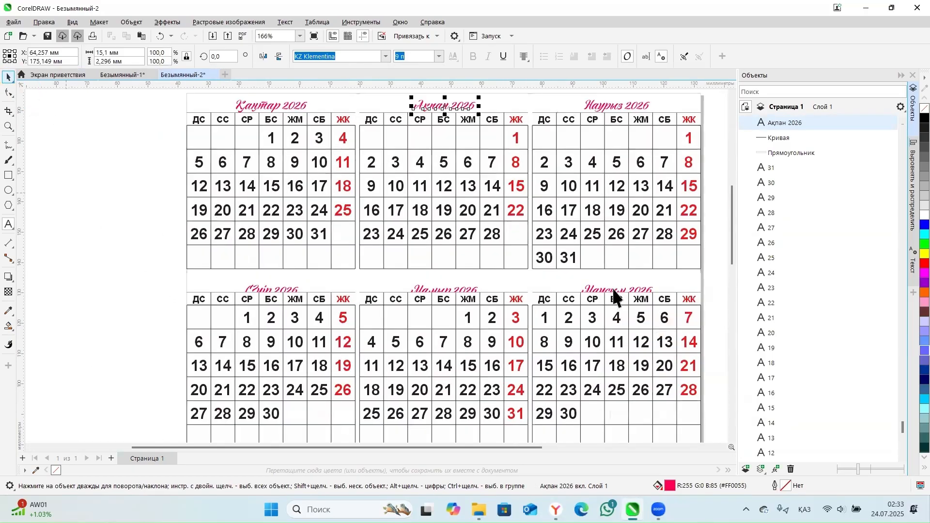
pyautogui.click(611, 291)
pyautogui.keyDown('shift'); pyautogui.click(437, 289); pyautogui.keyUp('shift')
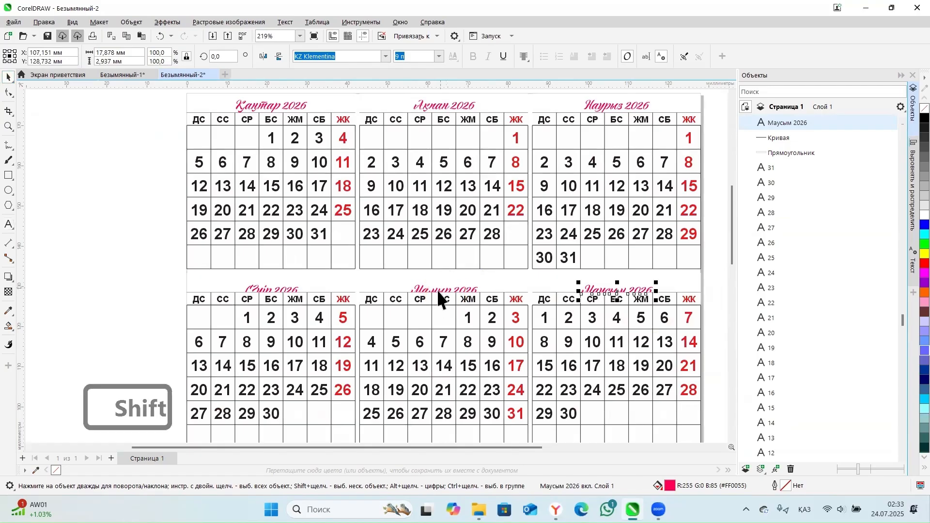
pyautogui.keyDown('shift'); pyautogui.click(290, 290); pyautogui.keyUp('shift')
pyautogui.moveTo(437, 291); pyautogui.dragTo(437, 285)
pyautogui.click(80, 300)
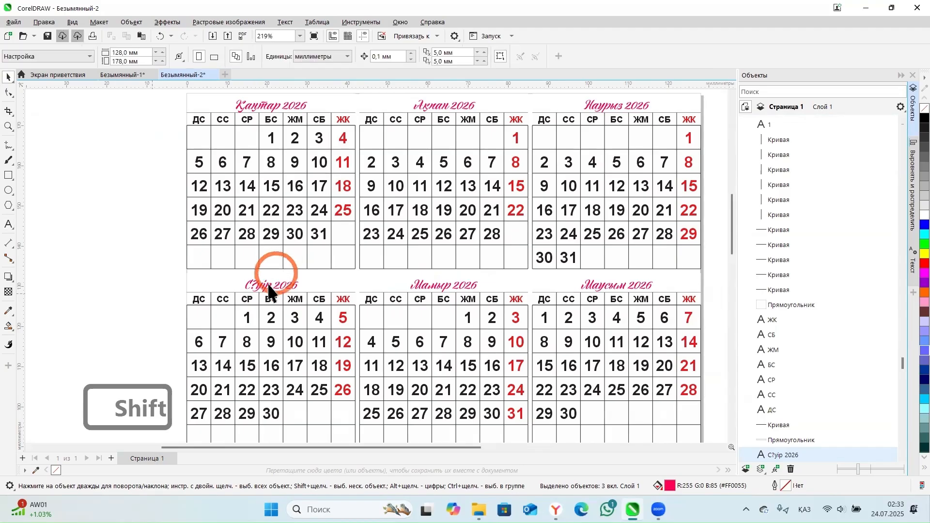
# Replace the question mark in the April title so it reads "Сәуір 2026".
pyautogui.scroll(4, 274, 276)
pyautogui.doubleClick(237, 292)
pyautogui.moveTo(239, 291); pyautogui.dragTo(233, 294)
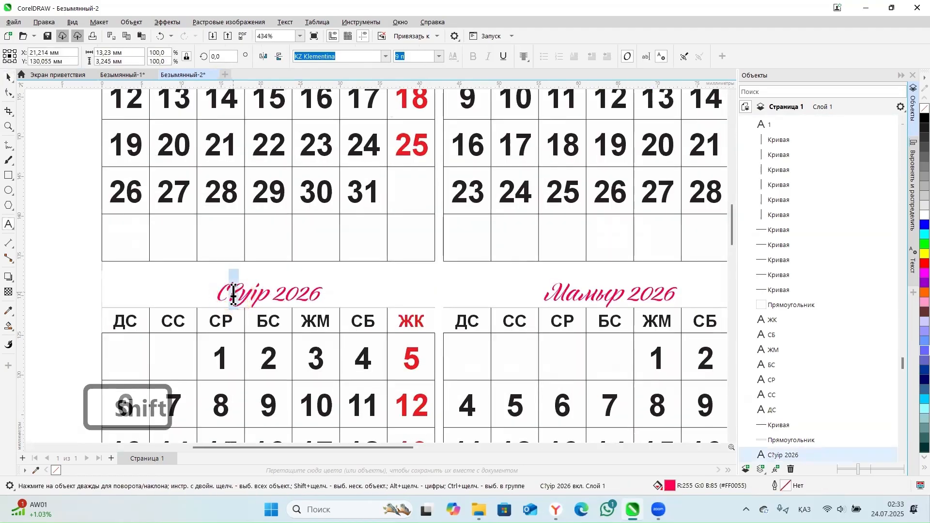
pyautogui.write('ә')
pyautogui.scroll(-3, 266, 321)
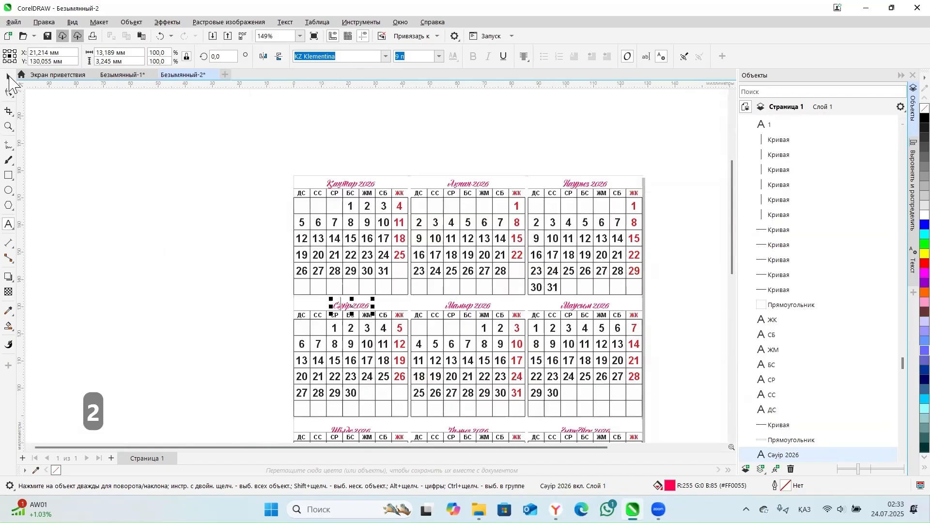
pyautogui.moveTo(732, 234); pyautogui.dragTo(727, 290)
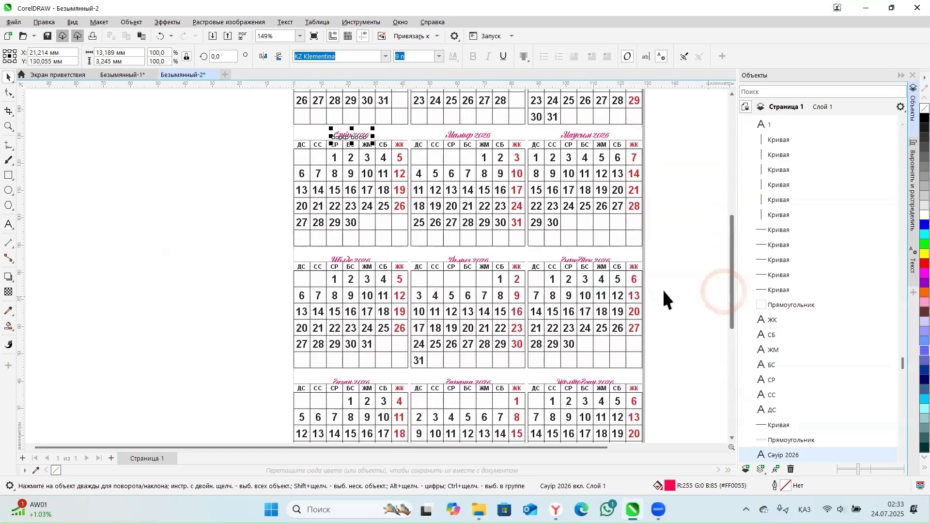
# Select the six month titles from July to December together and move them up slightly, clear of their weekday rows.
pyautogui.click(568, 256)
pyautogui.keyDown('shift'); pyautogui.click(436, 256); pyautogui.keyUp('shift')
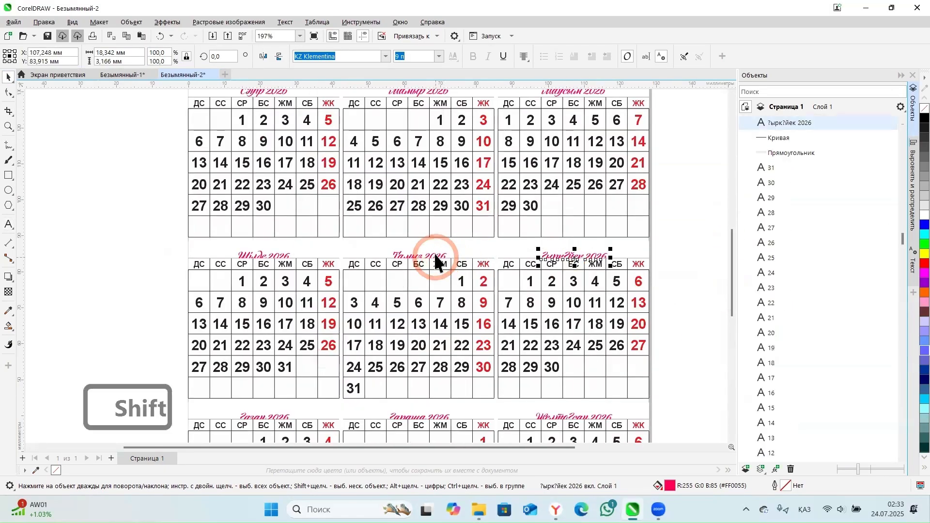
pyautogui.keyDown('shift'); pyautogui.click(437, 255); pyautogui.keyUp('shift')
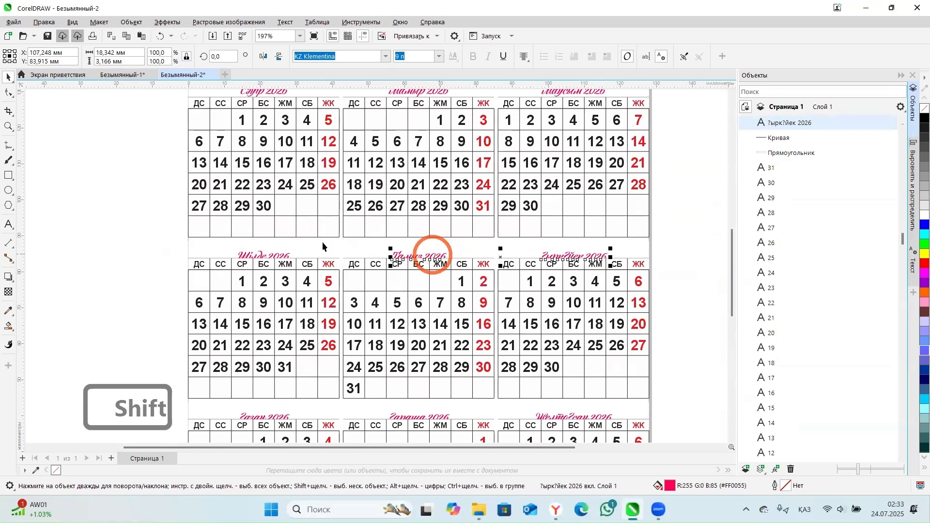
pyautogui.keyDown('shift'); pyautogui.click(282, 257); pyautogui.keyUp('shift')
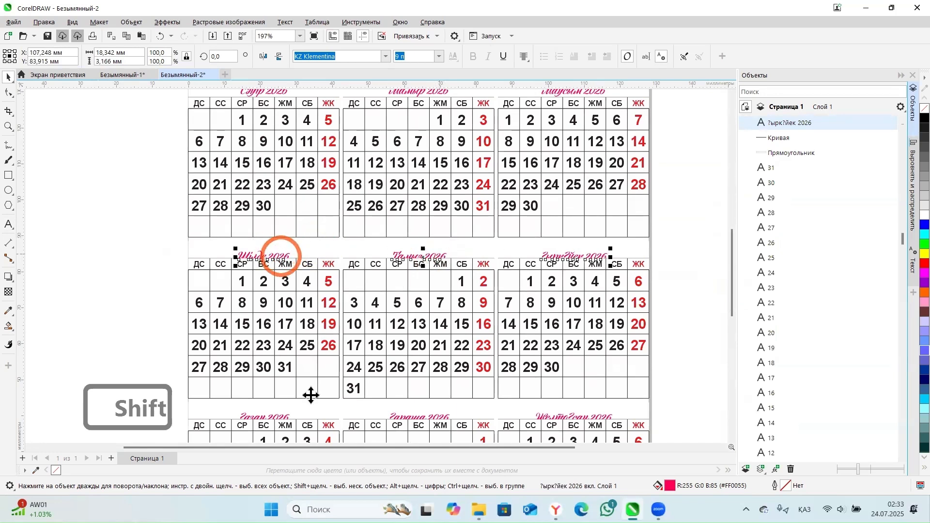
pyautogui.keyDown('shift'); pyautogui.click(278, 417); pyautogui.keyUp('shift')
pyautogui.keyDown('shift'); pyautogui.click(395, 417); pyautogui.keyUp('shift')
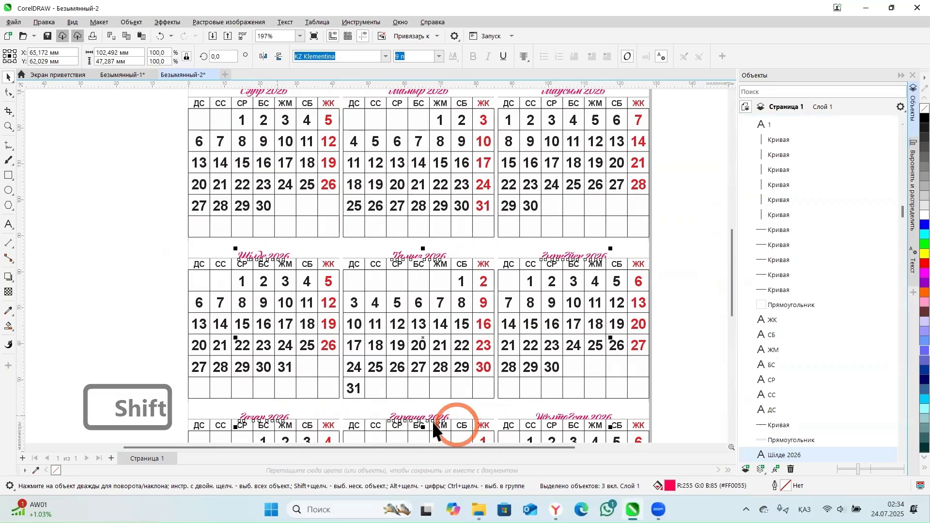
pyautogui.keyDown('shift'); pyautogui.click(542, 415); pyautogui.keyUp('shift')
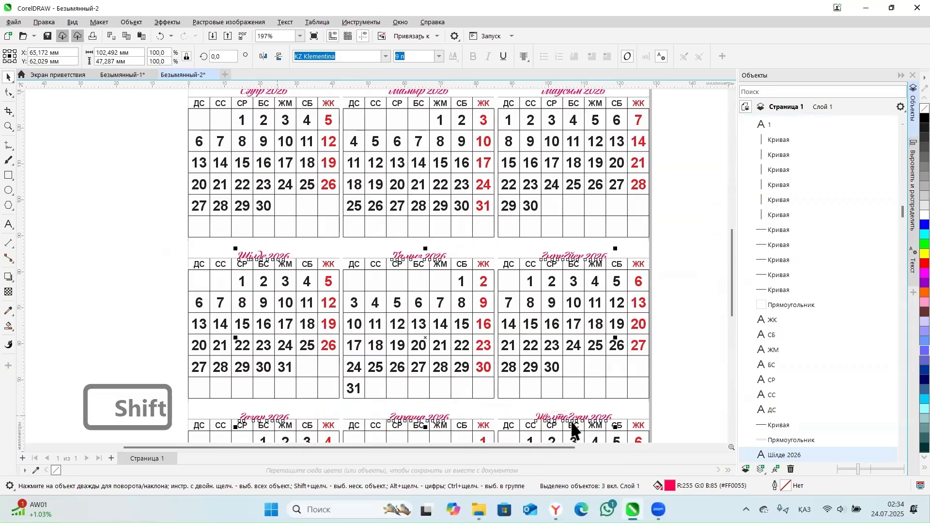
pyautogui.scroll(3, 572, 426)
pyautogui.moveTo(558, 411); pyautogui.dragTo(560, 408)
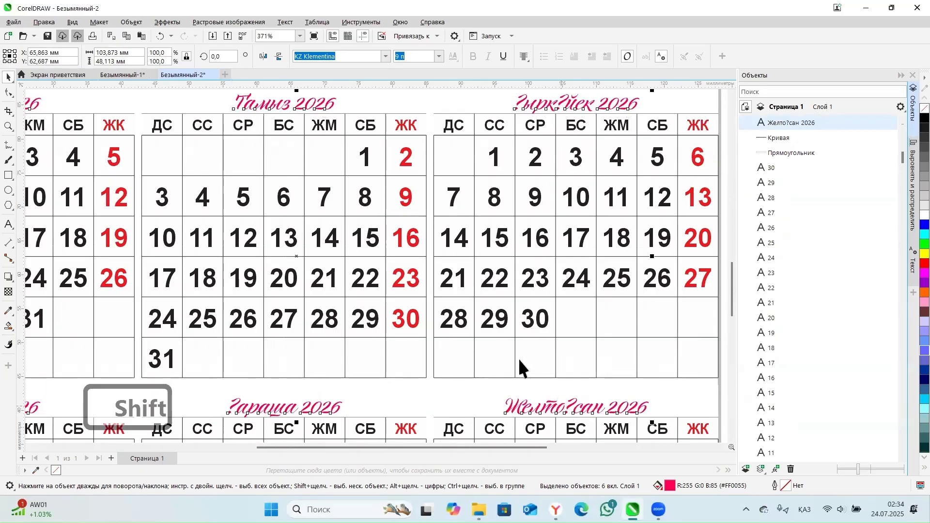
pyautogui.scroll(-1, 520, 359)
pyautogui.click(700, 322)
# Replace the question marks in the December, November and October titles so they read "Желтоқсан 2026", "Қараша 2026" and "Қазан 2026".
pyautogui.scroll(1, 565, 400)
pyautogui.scroll(2, 565, 402)
pyautogui.doubleClick(565, 402)
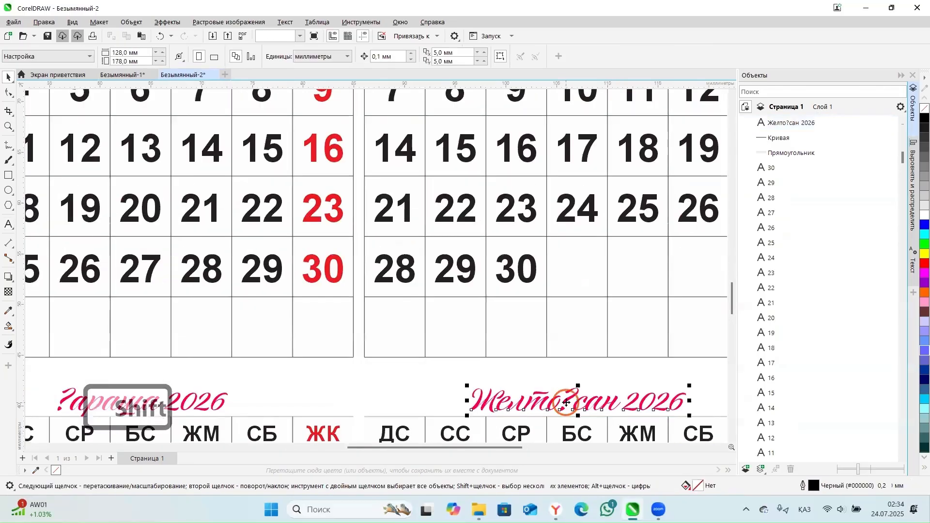
pyautogui.moveTo(575, 400); pyautogui.dragTo(563, 403)
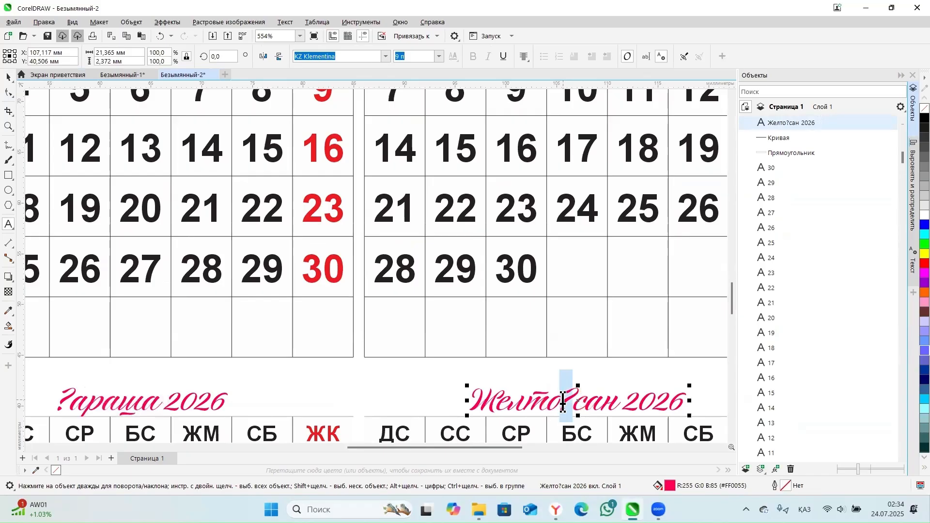
pyautogui.write('қ')
pyautogui.scroll(-2, 380, 426)
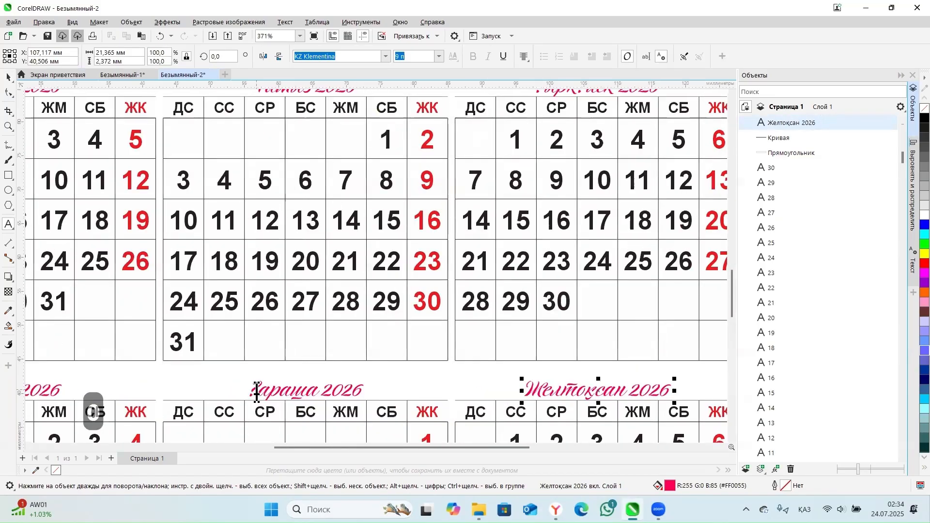
pyautogui.click(251, 390)
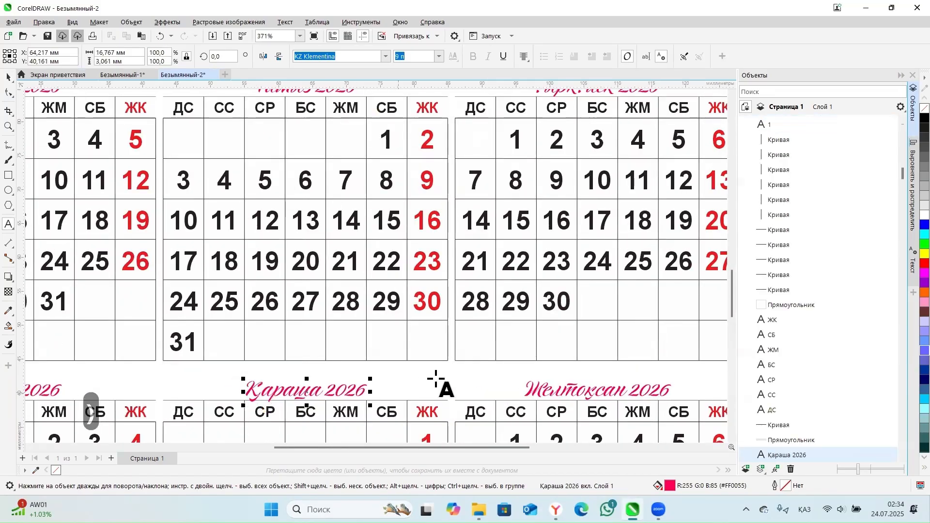
pyautogui.scroll(-1, 436, 380)
pyautogui.click(75, 388)
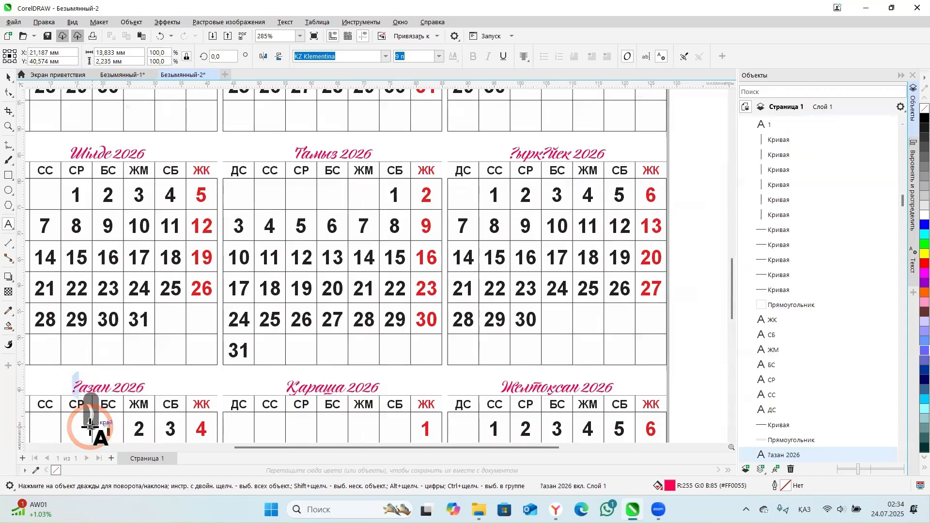
# Replace both question marks in the September title so it reads "Қыркүйек 2026".
pyautogui.click(514, 148)
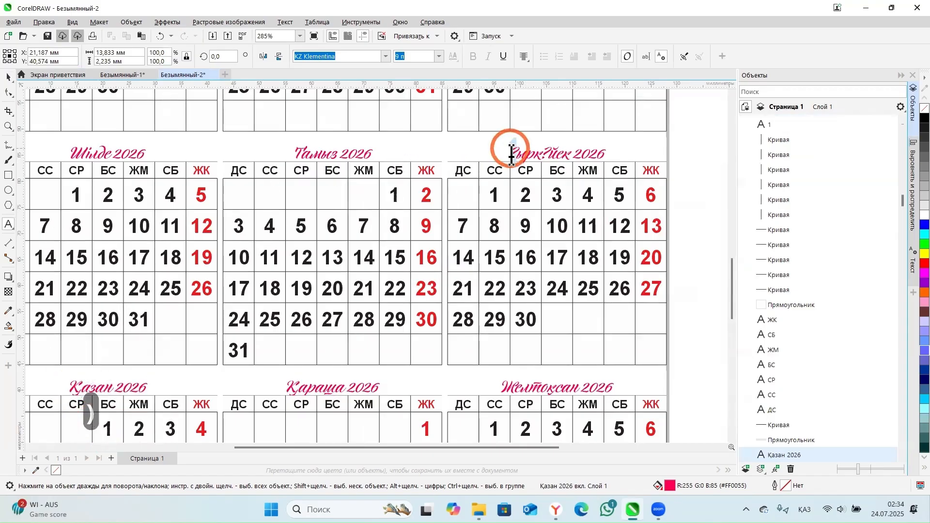
pyautogui.click(551, 152)
pyautogui.press('BackSpace')
pyautogui.write('ү')
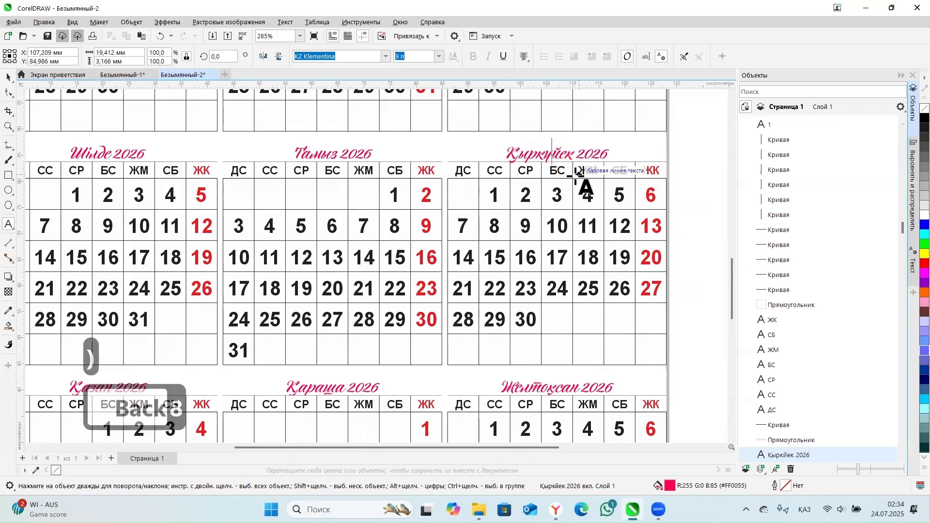
pyautogui.scroll(-1, 683, 286)
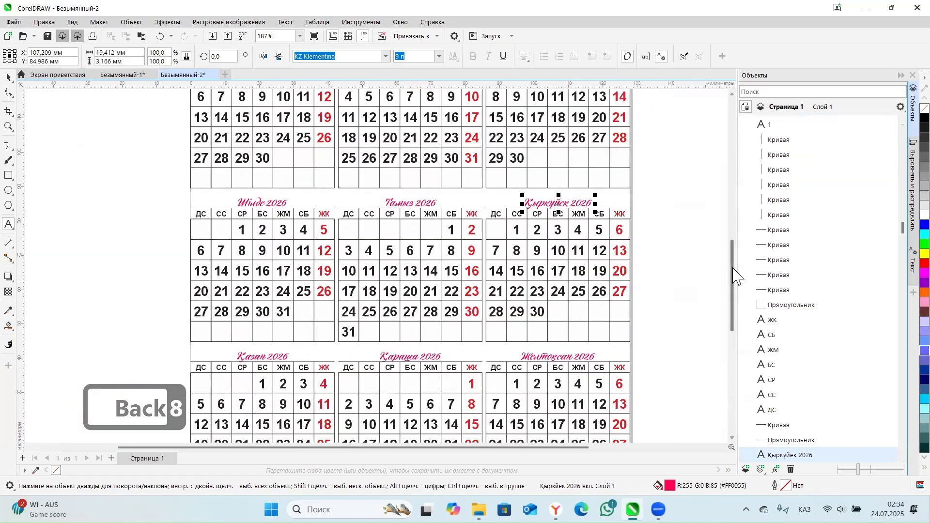
pyautogui.moveTo(731, 267); pyautogui.dragTo(718, 310)
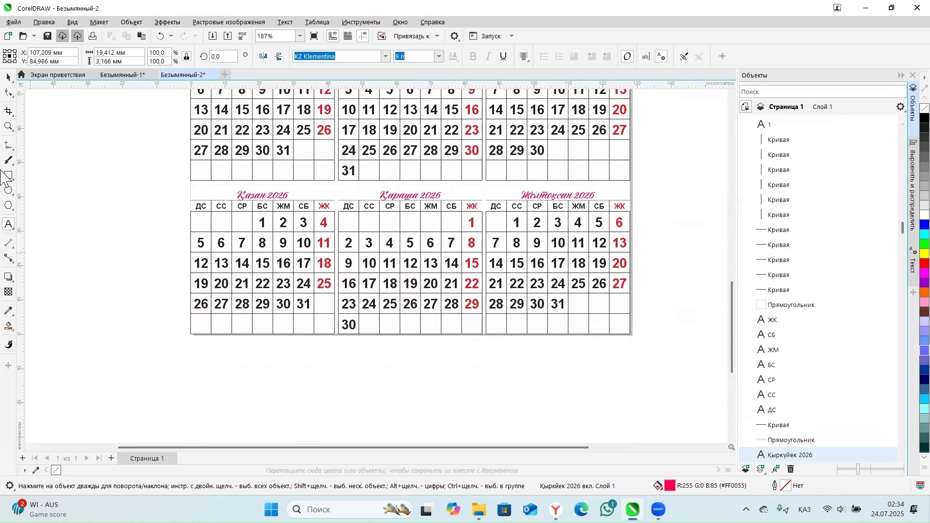
pyautogui.click(101, 373)
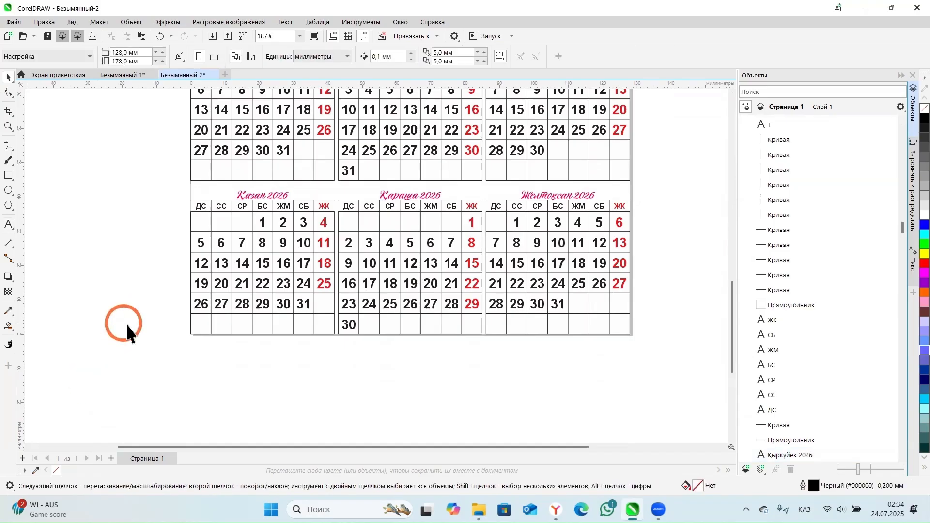
# Save the calendar document in the Загрузки folder as a CDR file named "сетка пирамида".
pyautogui.click(48, 36)
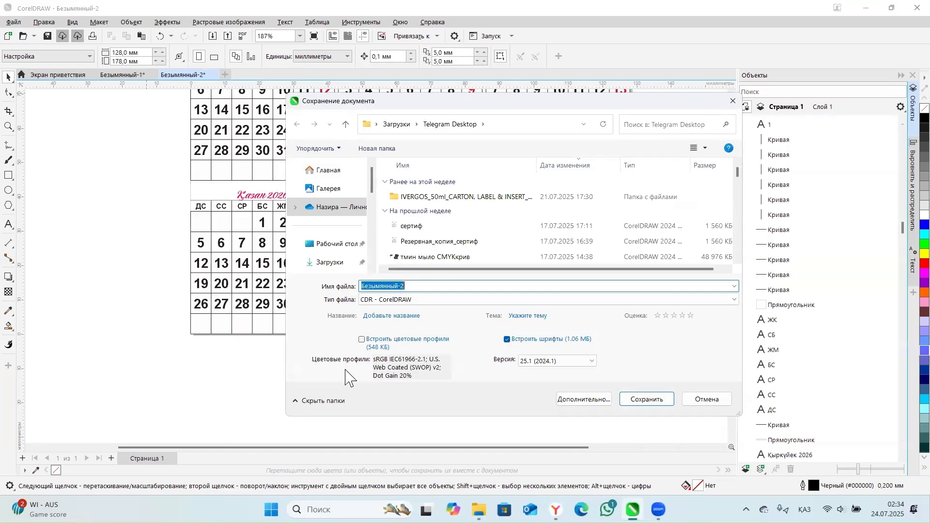
pyautogui.write('сет')
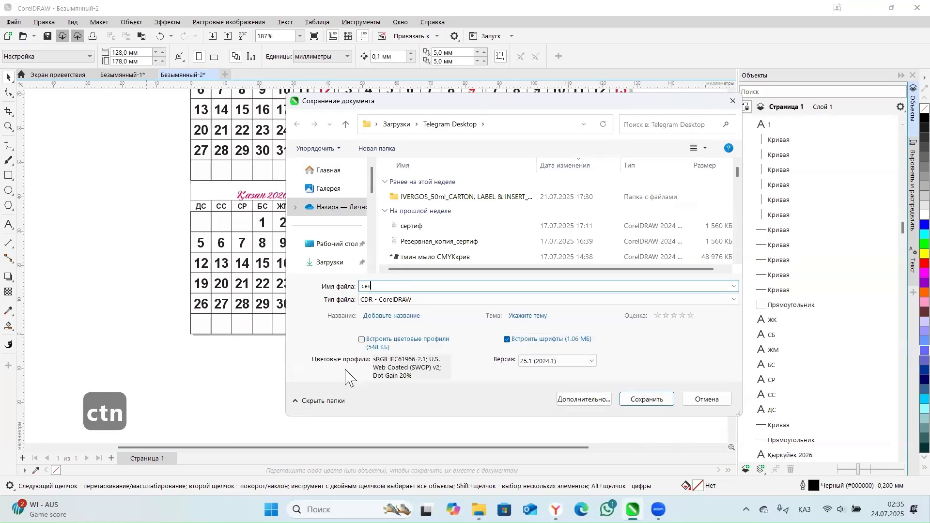
pyautogui.write('ка пирамида')
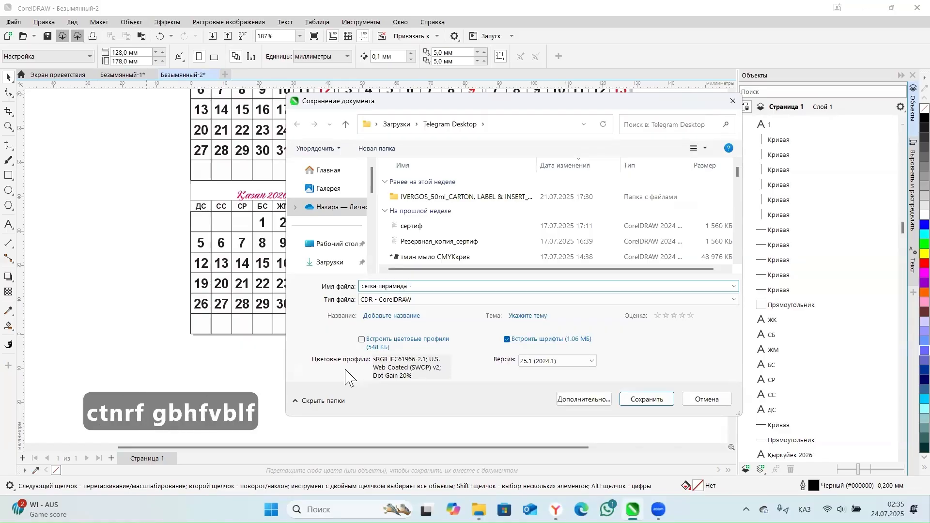
pyautogui.click(342, 262)
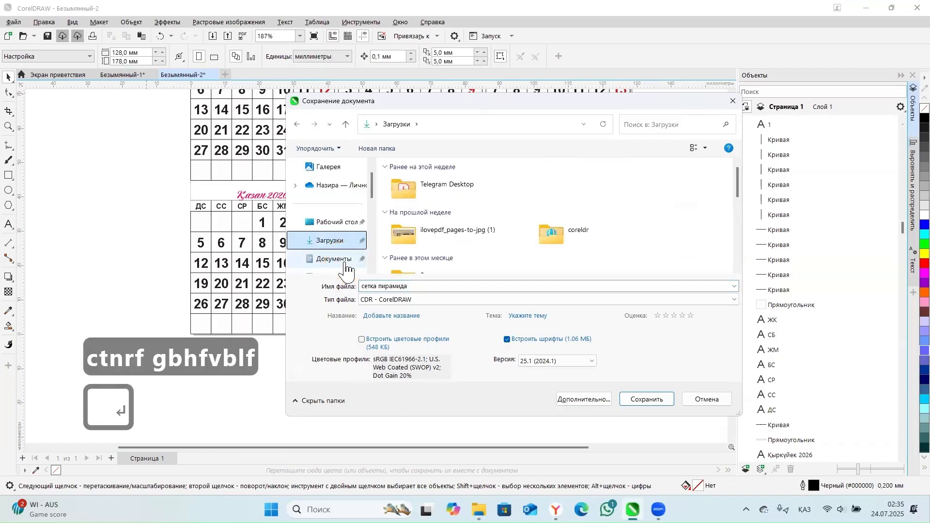
pyautogui.press('Return')
pyautogui.click(644, 399)
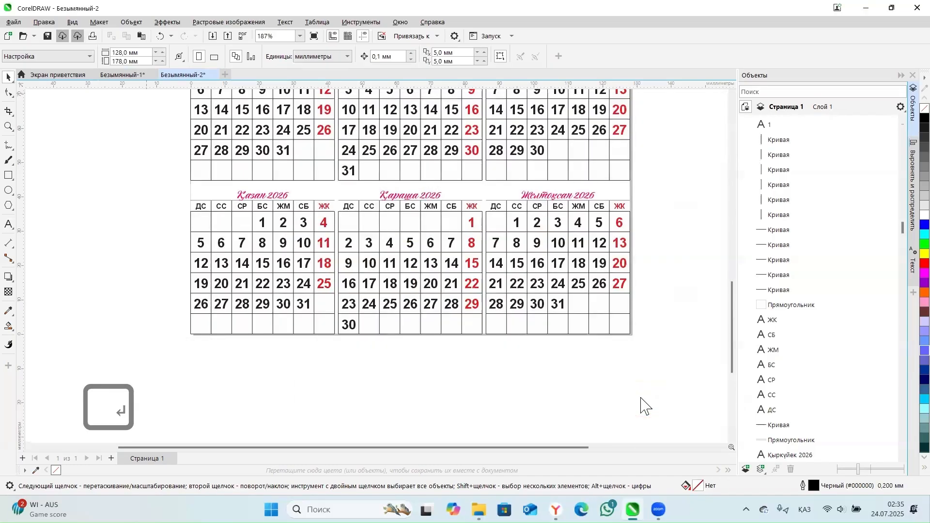
# Copy the January, February and March calendar row and paste it into the pyramid document Безымянный-1.
pyautogui.scroll(-6, 495, 349)
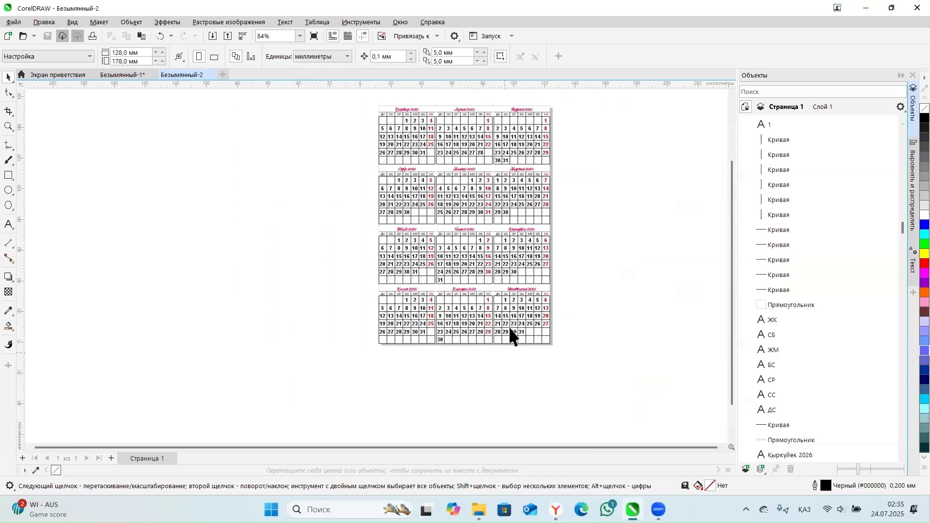
pyautogui.scroll(2, 521, 138)
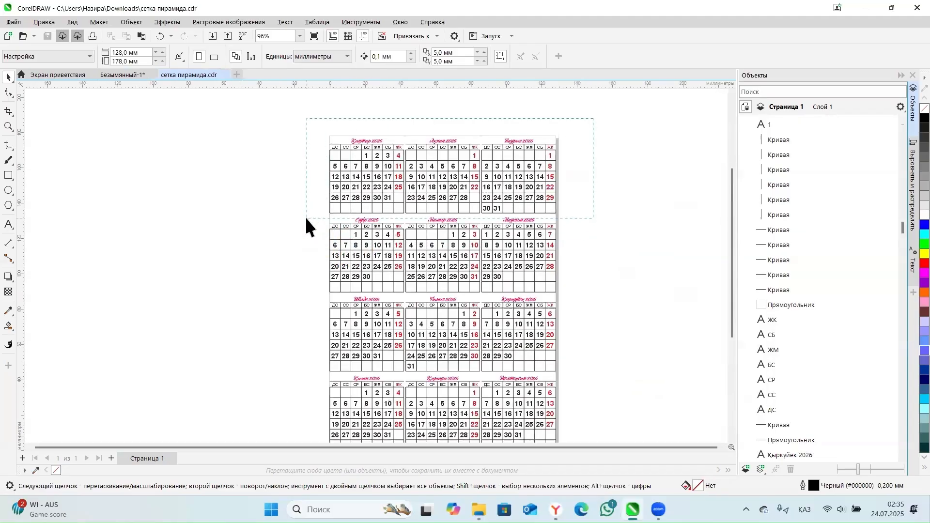
pyautogui.moveTo(306, 216); pyautogui.dragTo(305, 215)
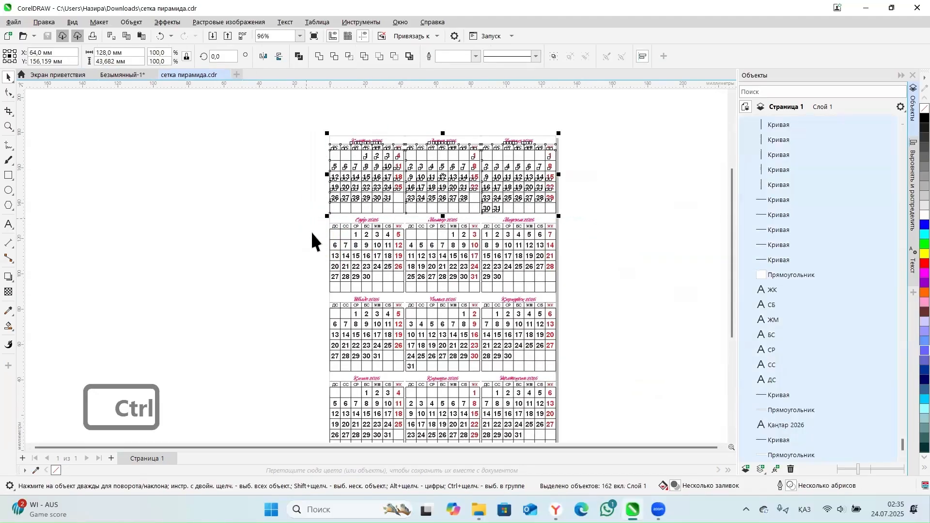
pyautogui.hotkey('ctrl', 'c')
pyautogui.click(115, 77)
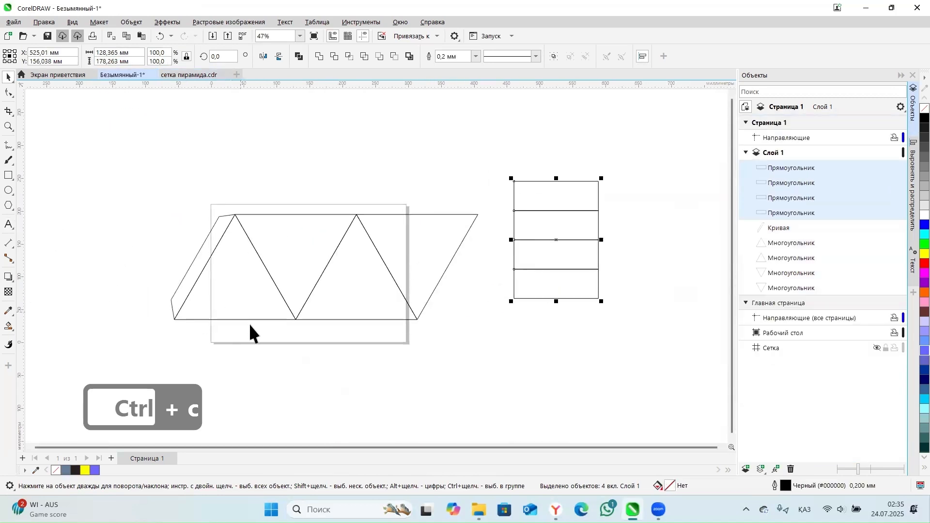
pyautogui.click(277, 336)
pyautogui.hotkey('ctrl', 'v')
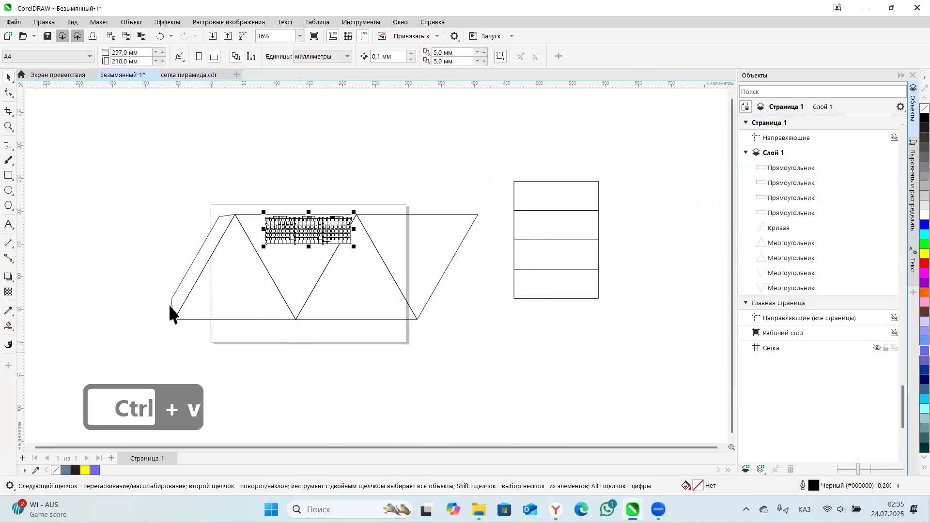
# Move the pasted January to March calendar below the row of triangles and group its objects.
pyautogui.scroll(1, 168, 304)
pyautogui.moveTo(390, 184); pyautogui.dragTo(265, 377)
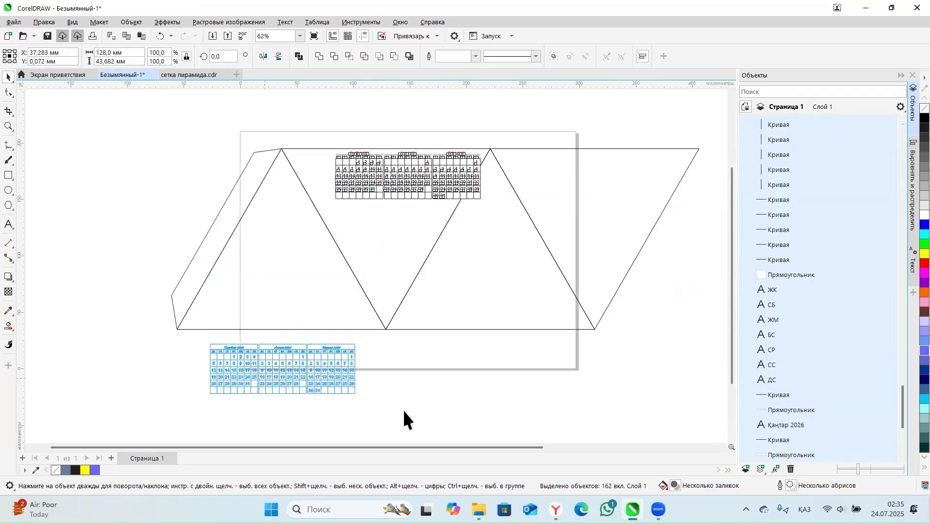
pyautogui.hotkey('ctrl', 'g')
pyautogui.click(359, 291)
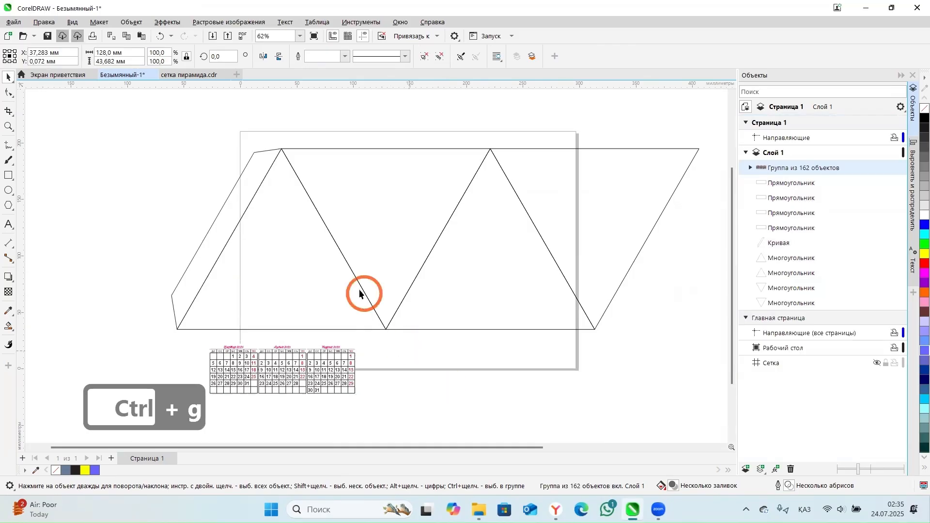
# Delete the four stacked rectangles beside the pyramid layout and the two inverted triangles, keeping the upright ones.
pyautogui.scroll(-2, 348, 287)
pyautogui.click(675, 147)
pyautogui.press('Delete')
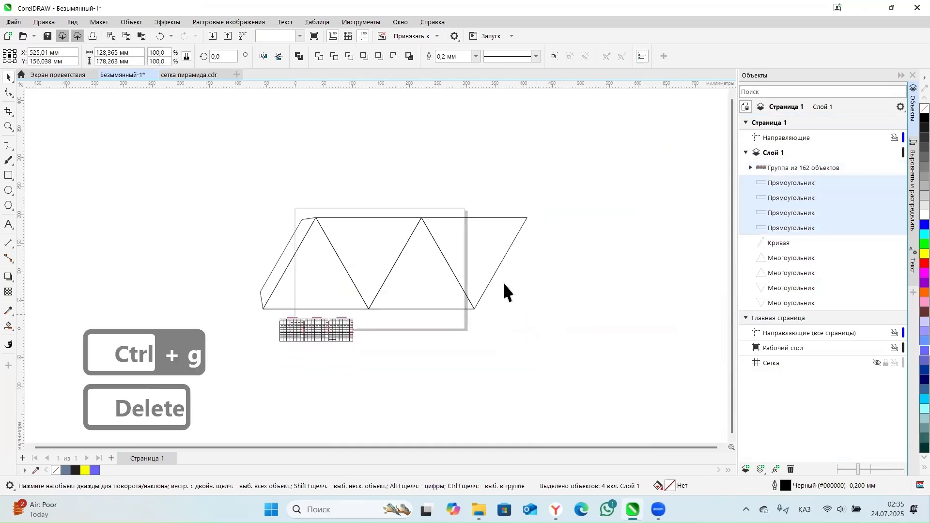
pyautogui.click(475, 268)
pyautogui.press('Delete')
pyautogui.click(386, 280)
pyautogui.press('Delete')
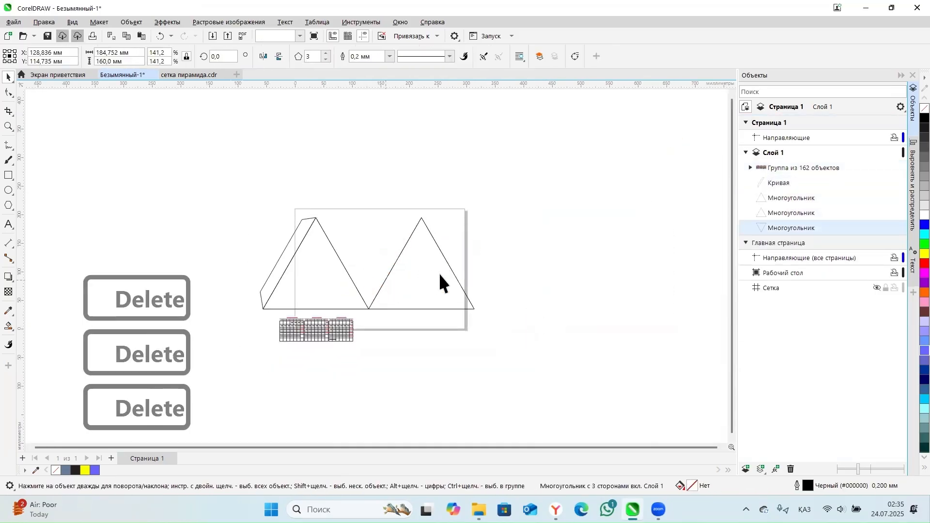
# Duplicate the two upright triangles and snap the copies to the end of the row to make four adjoining triangles.
pyautogui.click(363, 274)
pyautogui.click(368, 314)
pyautogui.keyDown('shift'); pyautogui.click(290, 310); pyautogui.keyUp('shift')
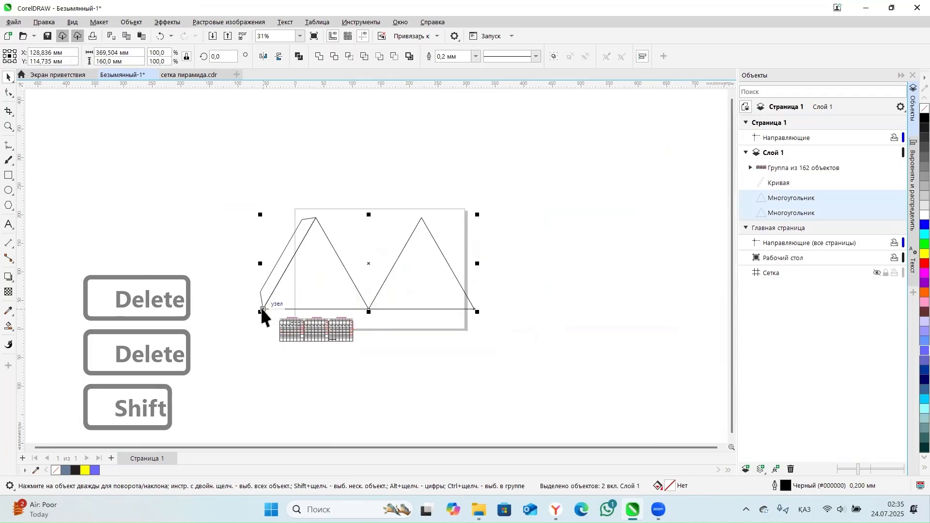
pyautogui.moveTo(264, 313); pyautogui.dragTo(472, 310)
pyautogui.click(574, 264)
# Add a horizontal guide at about 89 mm across the triangles and move the January to March calendar group into the first triangle.
pyautogui.scroll(1, 353, 322)
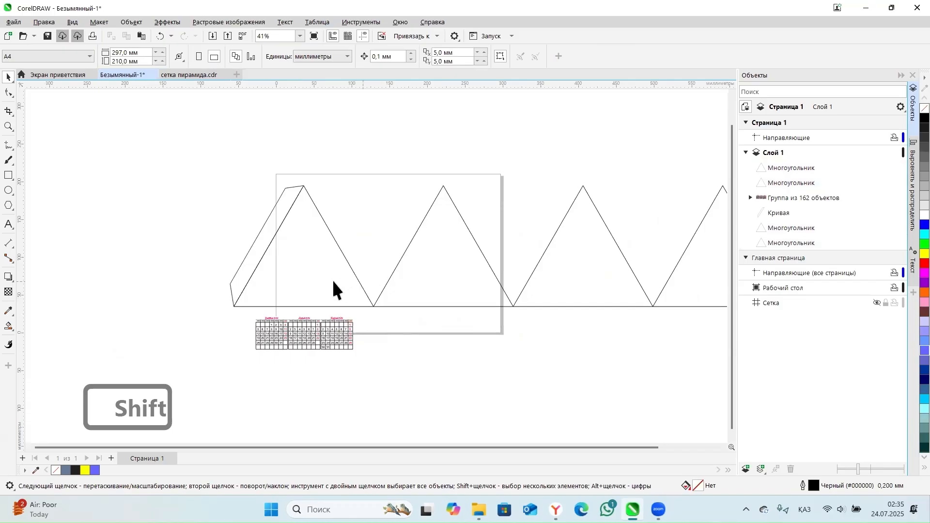
pyautogui.moveTo(306, 229); pyautogui.dragTo(349, 265)
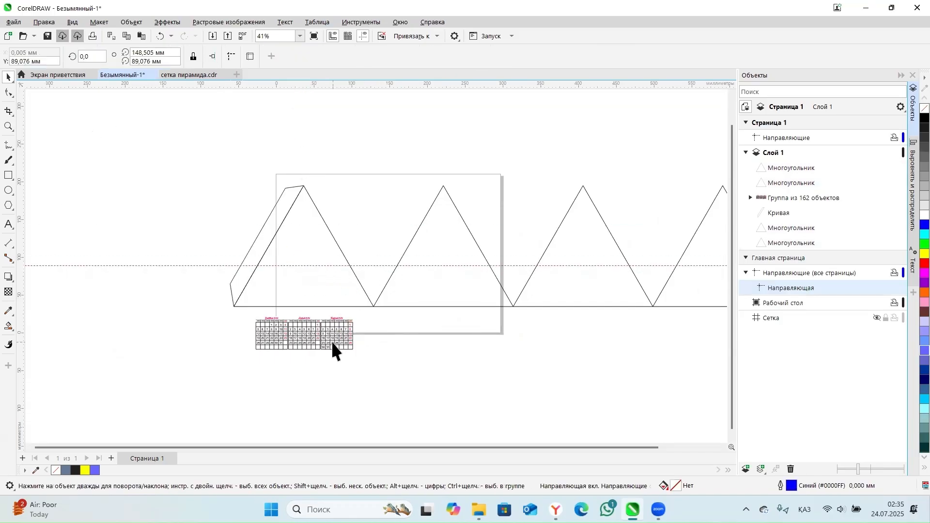
pyautogui.click(329, 337)
pyautogui.scroll(1, 318, 333)
pyautogui.scroll(2, 300, 328)
pyautogui.moveTo(301, 321); pyautogui.dragTo(309, 266)
pyautogui.scroll(2, 407, 208)
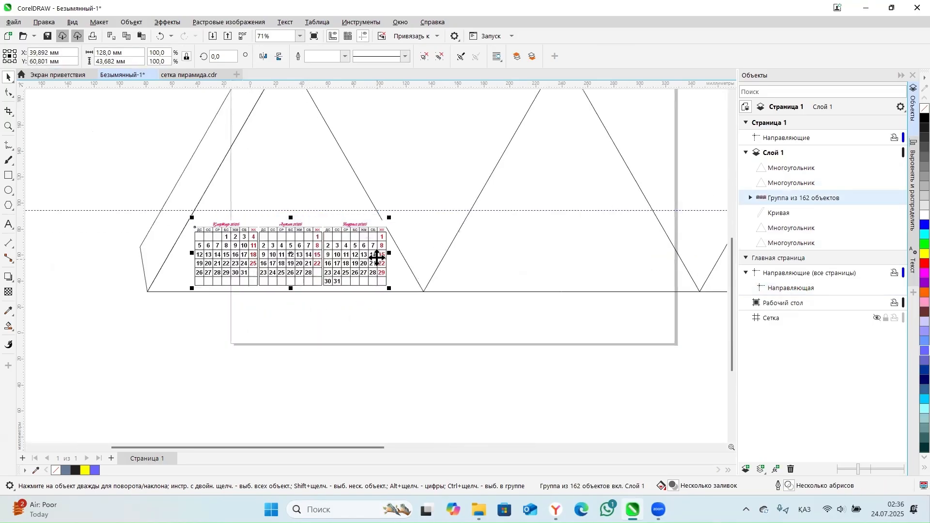
# Lower the horizontal guide to the calendar group's bottom edge and shift the group slightly left to centre it in the first triangle.
pyautogui.moveTo(415, 186); pyautogui.dragTo(388, 298)
pyautogui.click(132, 230)
pyautogui.moveTo(131, 230); pyautogui.dragTo(125, 234)
pyautogui.click(121, 341)
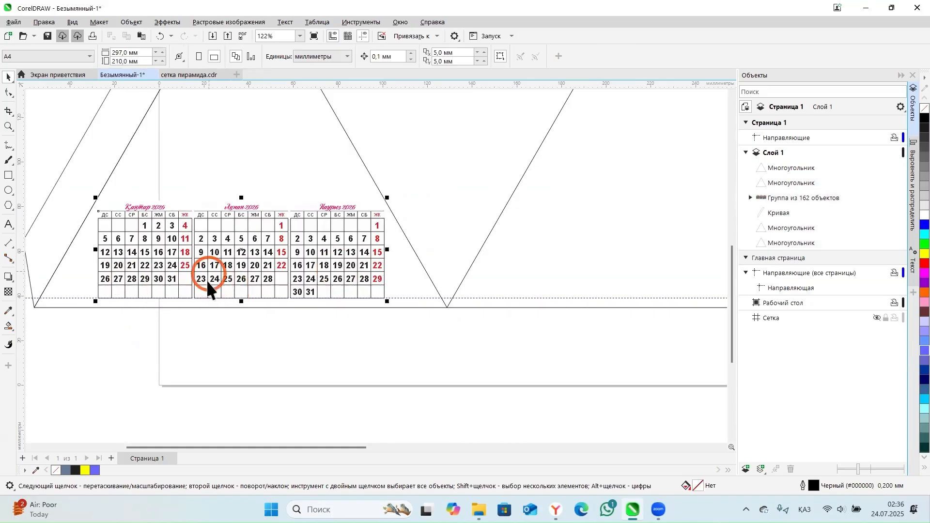
# Centre the January to March calendar group horizontally within the first triangle using Align and Distribute.
pyautogui.scroll(-1, 208, 283)
pyautogui.keyDown('shift'); pyautogui.click(258, 183); pyautogui.keyUp('shift')
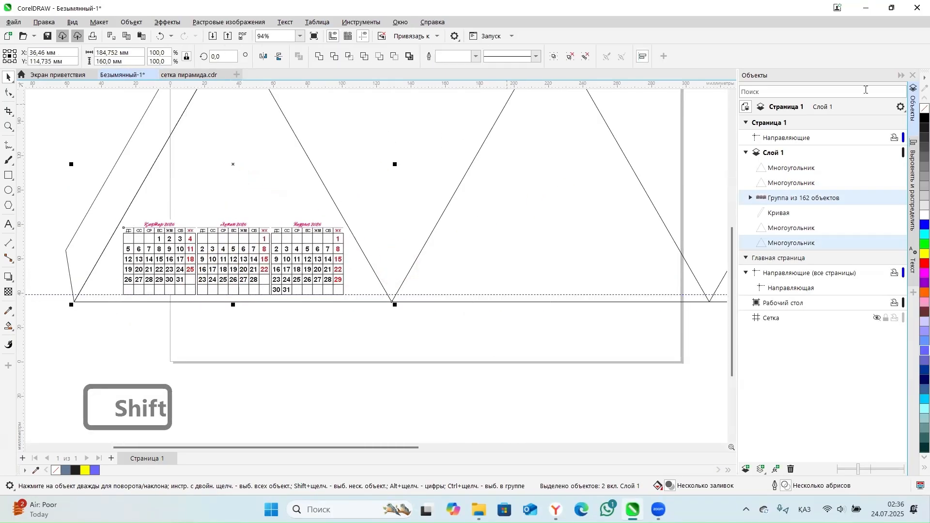
pyautogui.click(643, 57)
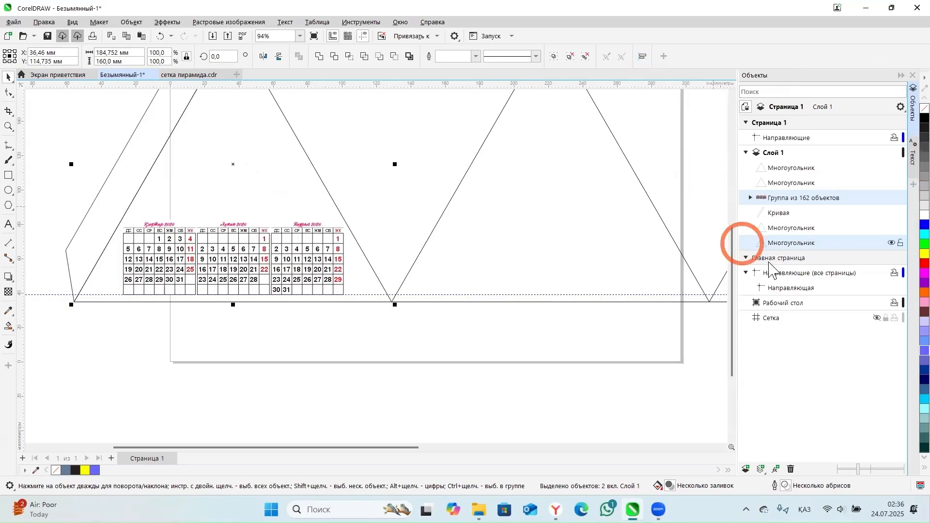
pyautogui.click(647, 62)
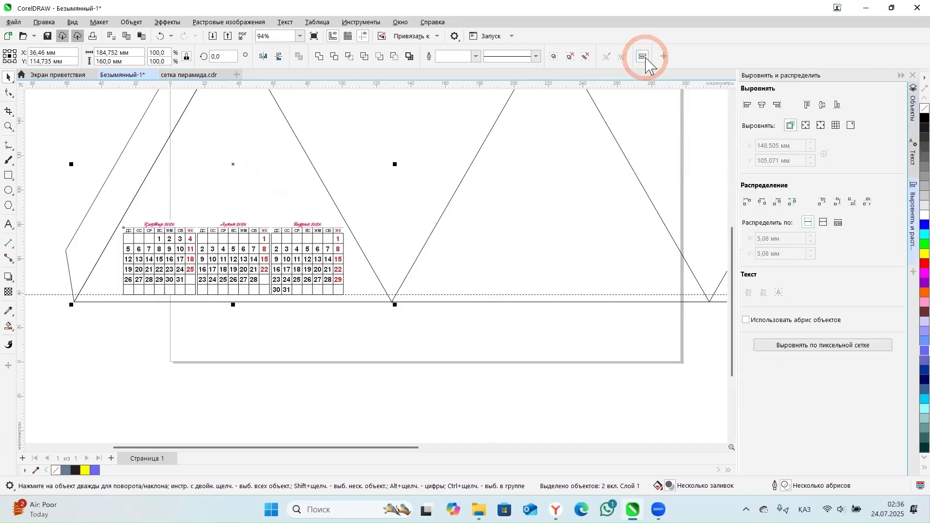
pyautogui.click(762, 107)
pyautogui.click(320, 411)
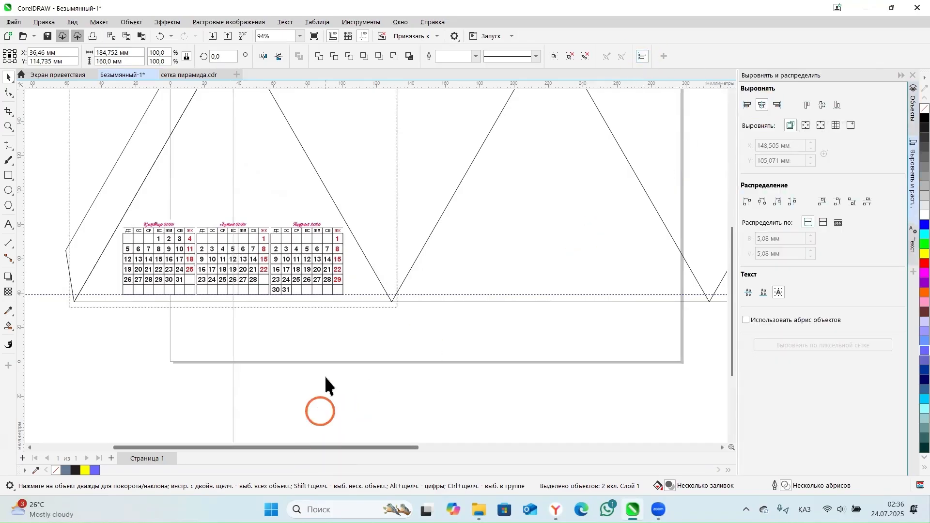
# Copy the April to June month block from сетка пирамида.cdr into the pyramid layout and group it.
pyautogui.click(189, 75)
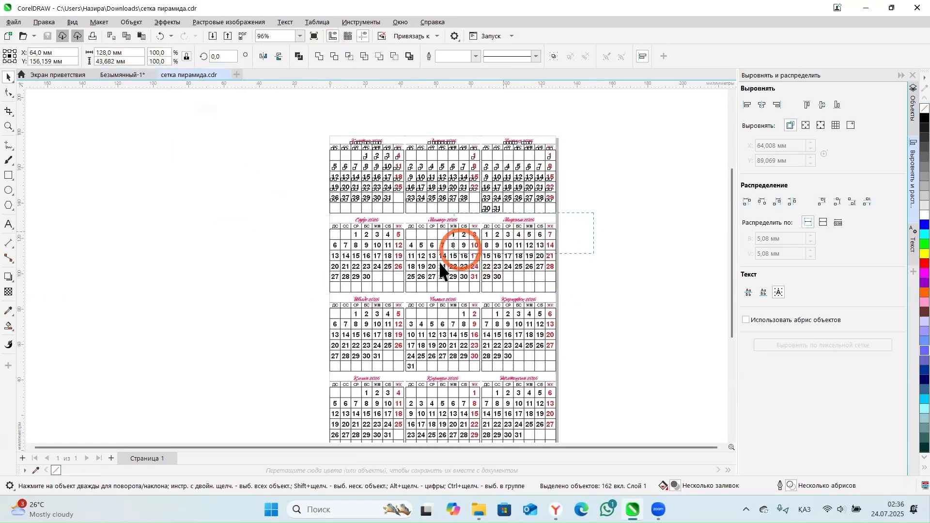
pyautogui.moveTo(325, 287); pyautogui.dragTo(306, 295)
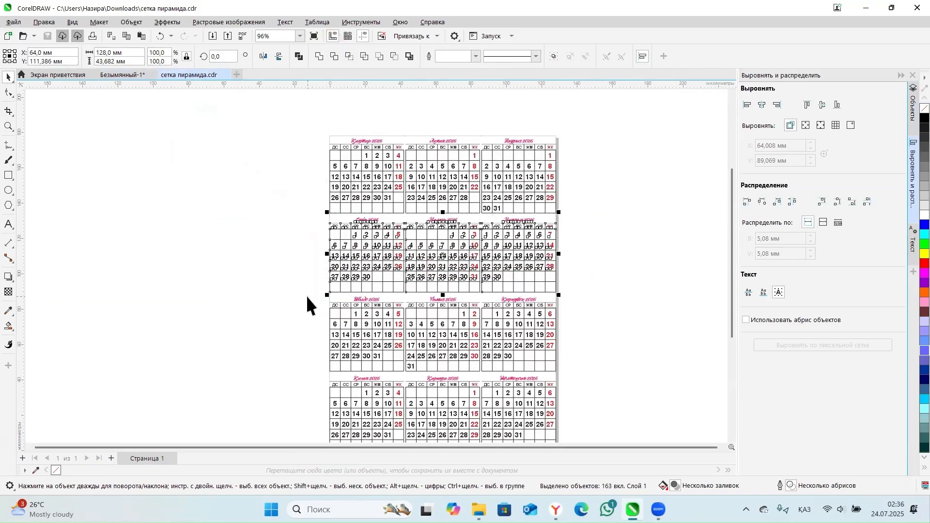
pyautogui.hotkey('ctrl', 'c')
pyautogui.click(105, 73)
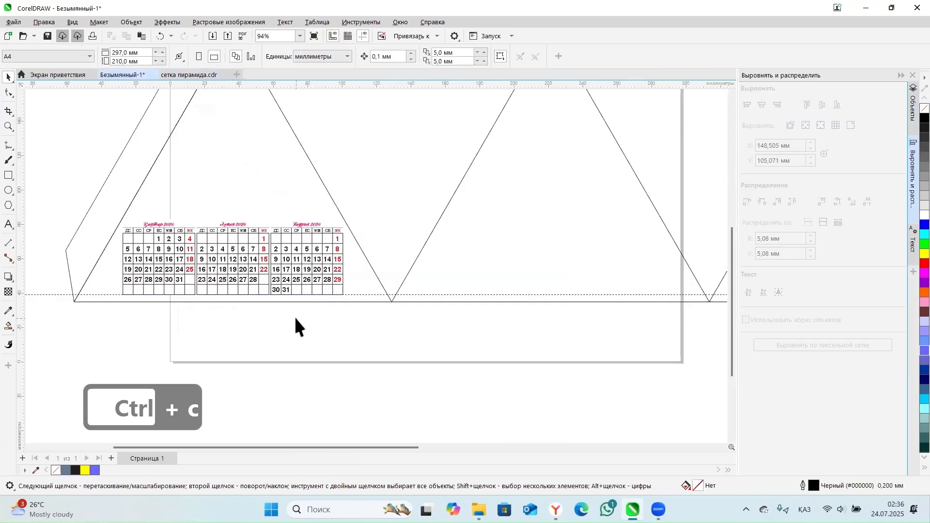
pyautogui.hotkey('ctrl', 'v')
pyautogui.hotkey('ctrl', 'g')
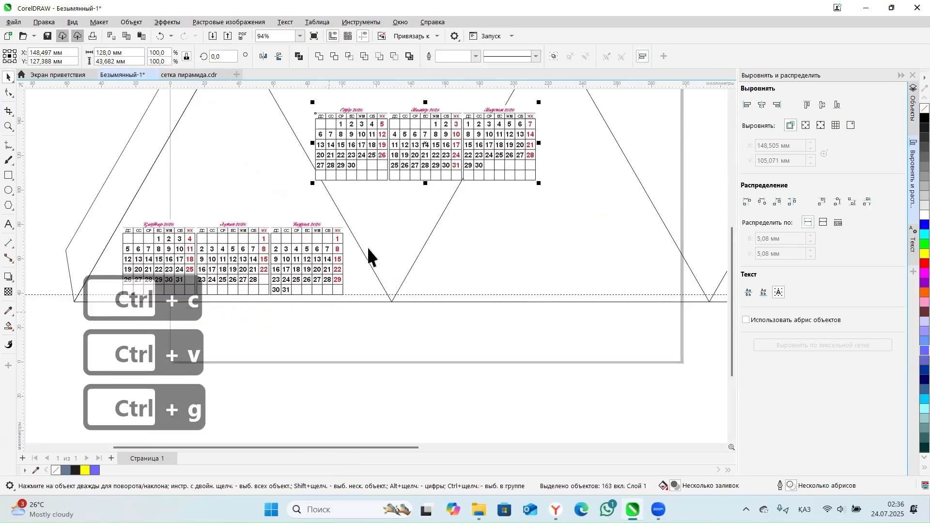
# Move the April to June group onto the guide in the second triangle and centre it horizontally there.
pyautogui.moveTo(354, 180); pyautogui.dragTo(471, 297)
pyautogui.keyDown('shift'); pyautogui.click(566, 174); pyautogui.keyUp('shift')
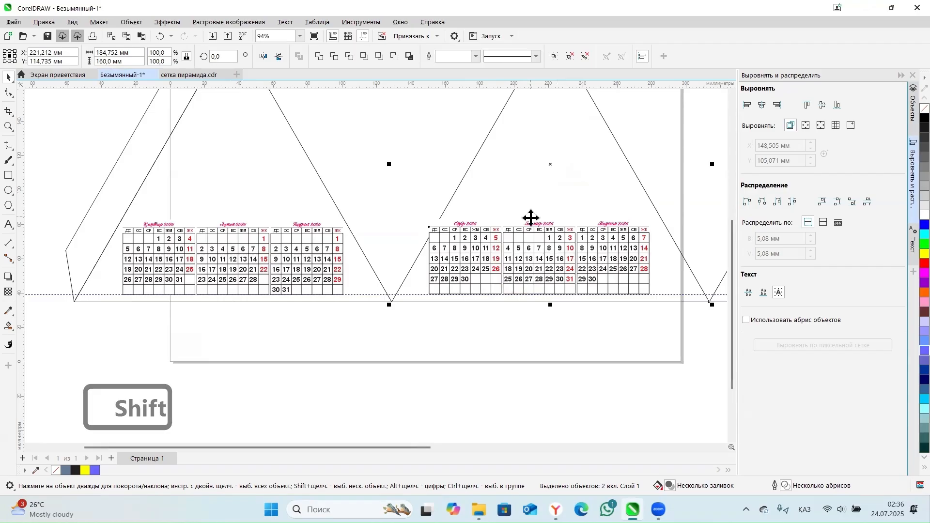
pyautogui.scroll(-1, 530, 218)
pyautogui.moveTo(541, 380); pyautogui.dragTo(380, 352)
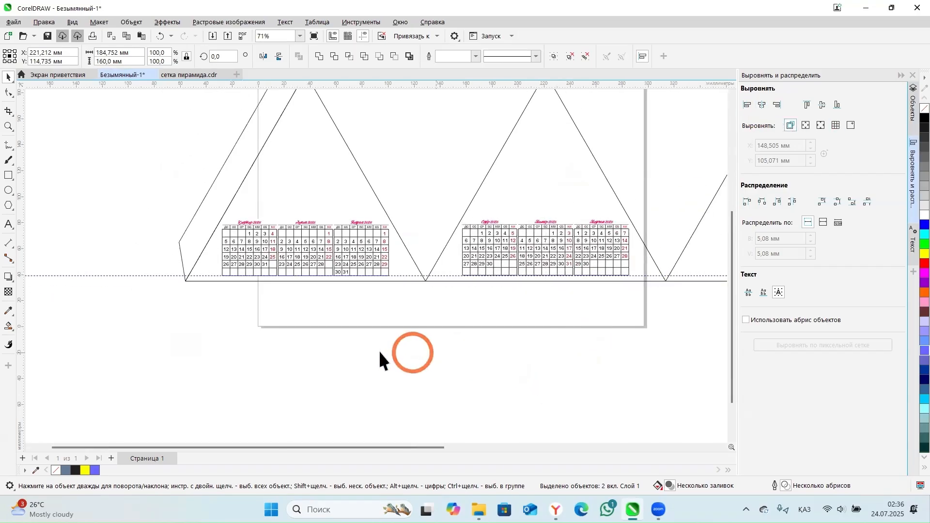
pyautogui.scroll(-2, 397, 334)
pyautogui.scroll(1, 675, 257)
# Copy the July to September month block from сетка пирамида.cdr into the pyramid layout and group it.
pyautogui.click(176, 76)
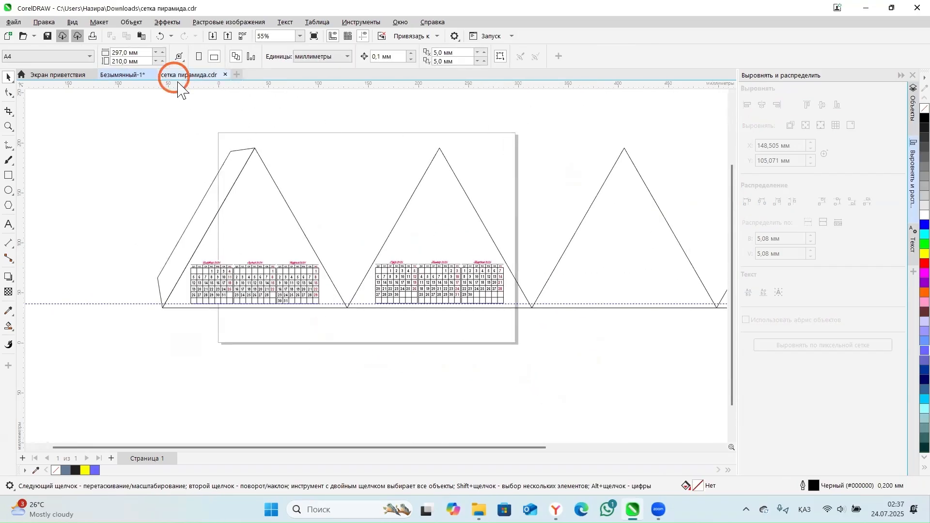
pyautogui.hotkey('ctrl', 'Tab')
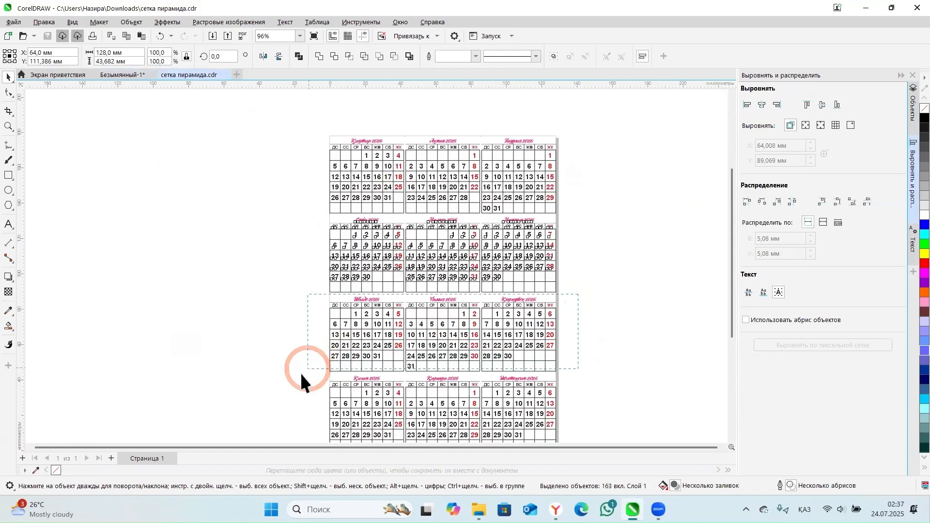
pyautogui.moveTo(295, 374); pyautogui.dragTo(294, 372)
pyautogui.hotkey('ctrl', 'c')
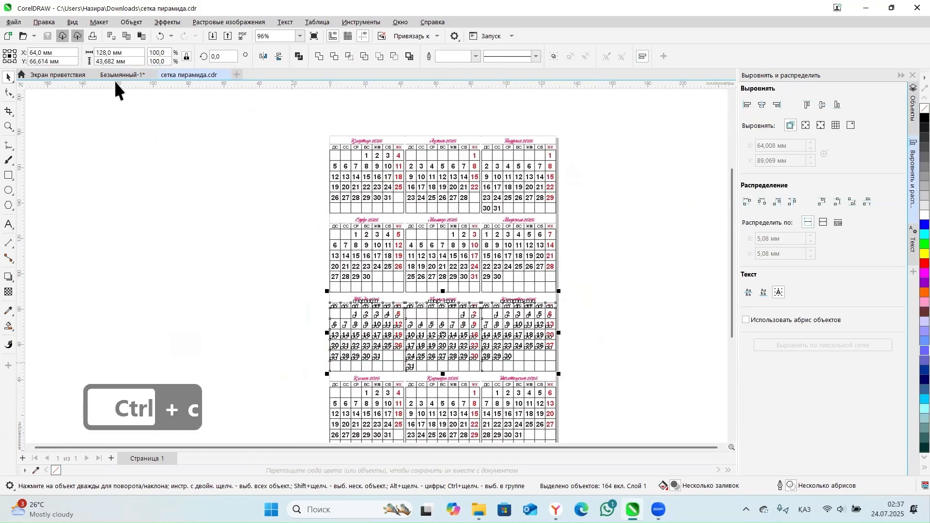
pyautogui.click(118, 76)
pyautogui.hotkey('ctrl', 'v')
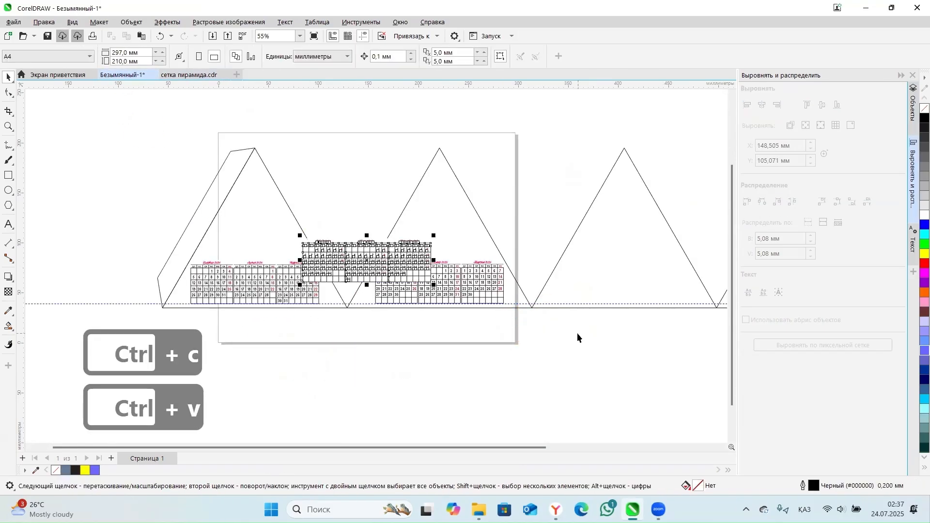
pyautogui.hotkey('ctrl', 'g')
# Move the July to September group into the third triangle, rest its bottom edge on the guide and centre it horizontally.
pyautogui.moveTo(365, 286); pyautogui.dragTo(629, 285)
pyautogui.click(566, 370)
pyautogui.click(427, 36)
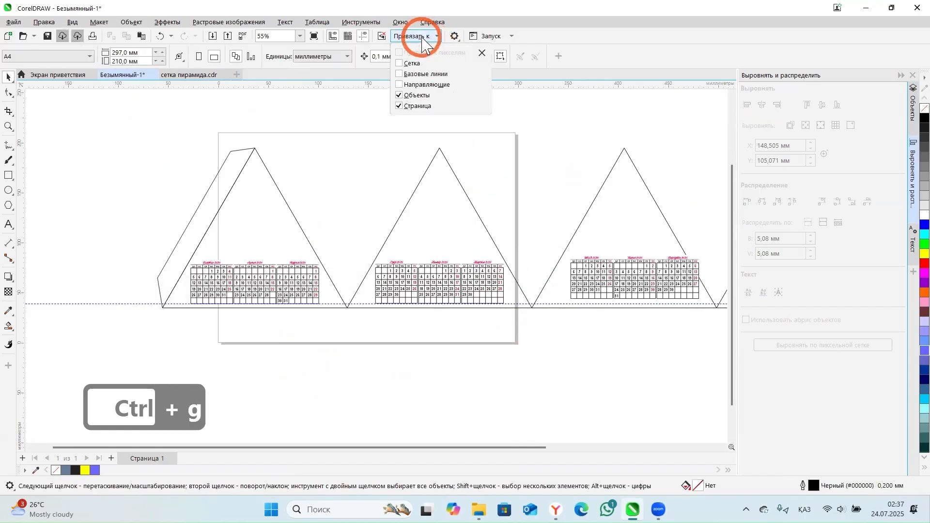
pyautogui.click(639, 356)
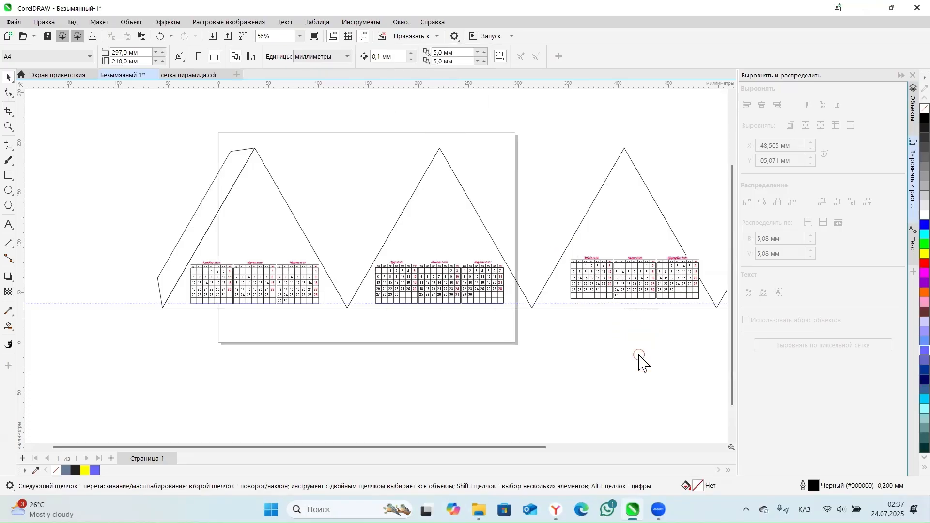
pyautogui.click(633, 300)
pyautogui.scroll(1, 611, 304)
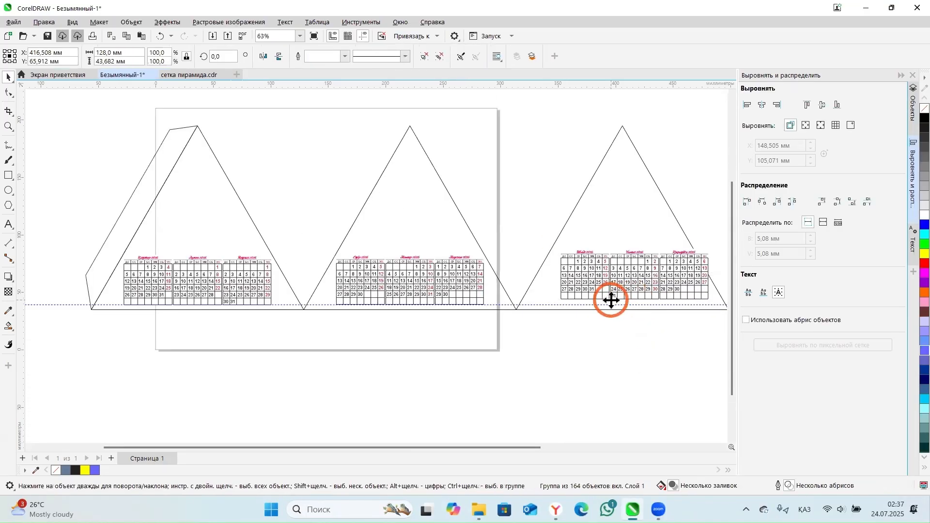
pyautogui.moveTo(611, 300); pyautogui.dragTo(601, 306)
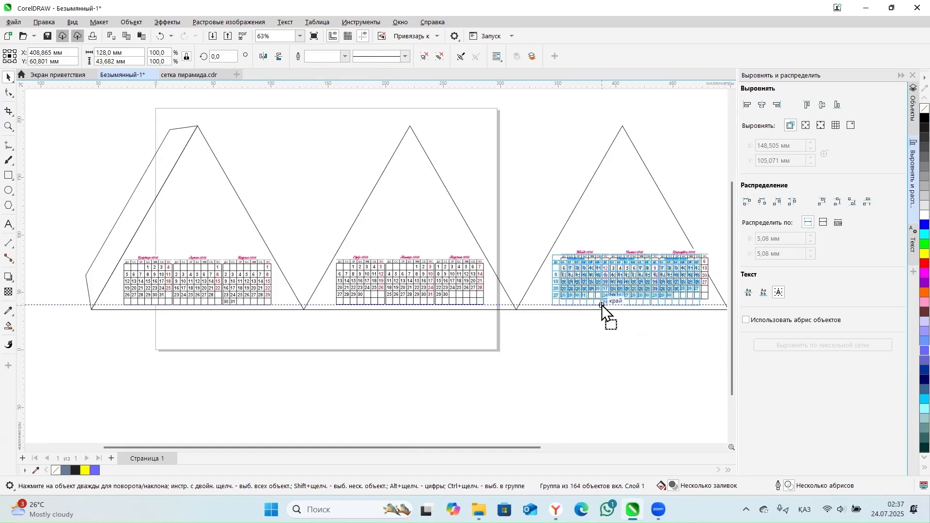
pyautogui.moveTo(601, 305); pyautogui.dragTo(600, 304)
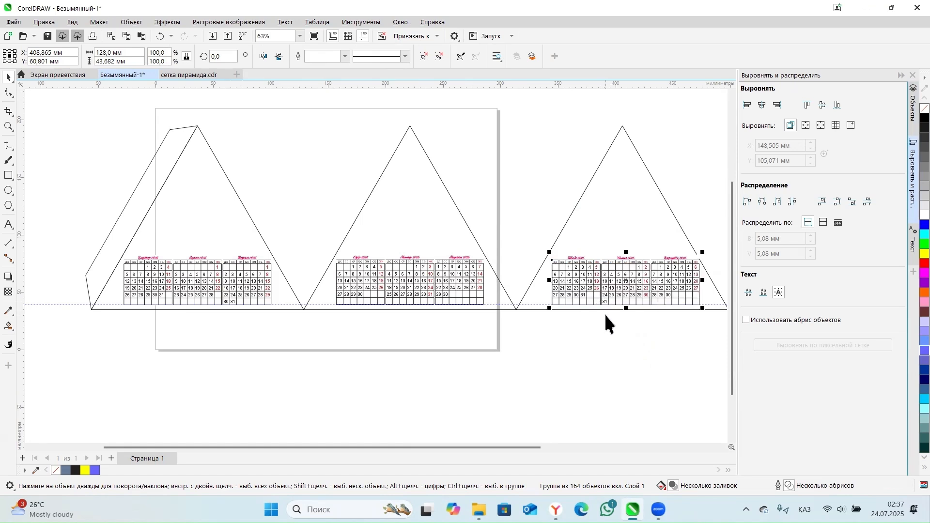
pyautogui.keyDown('shift'); pyautogui.click(638, 215); pyautogui.keyUp('shift')
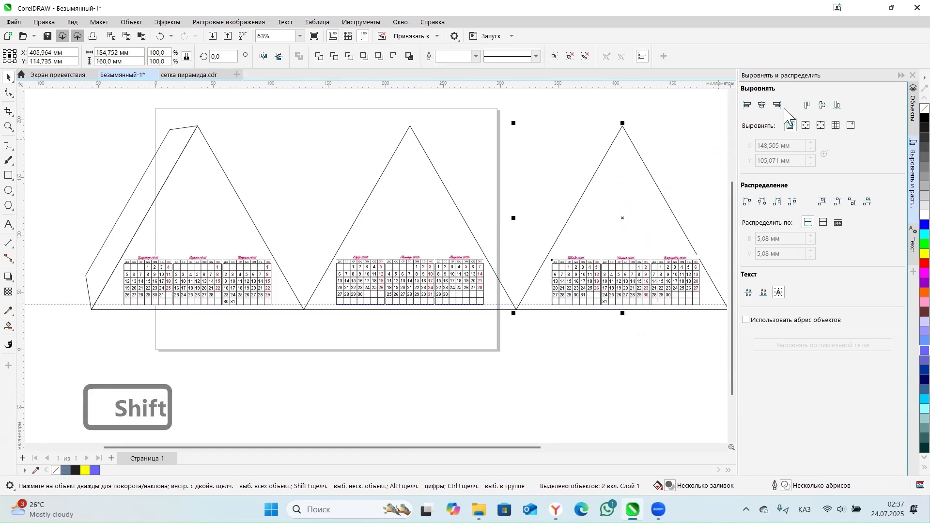
# Copy the October to December month block from сетка пирамида.cdr into the pyramid layout and group it.
pyautogui.click(191, 75)
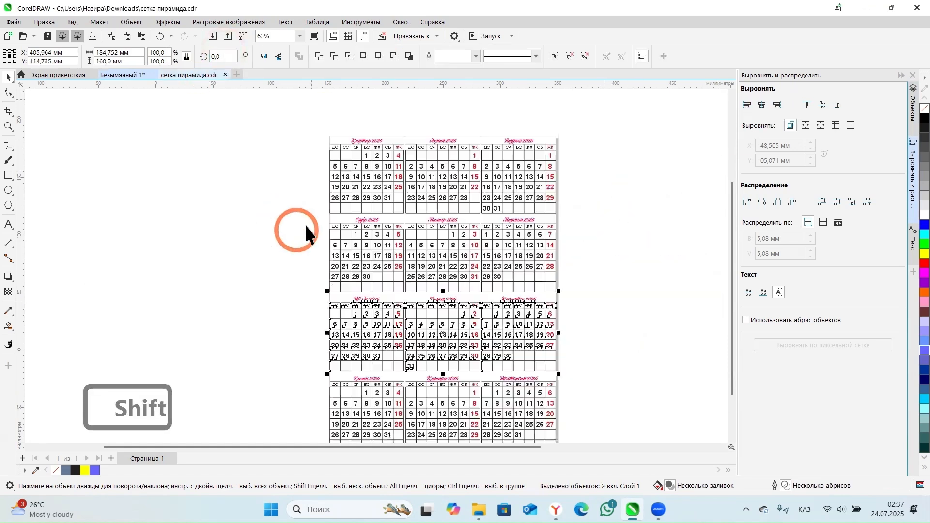
pyautogui.scroll(-3, 505, 407)
pyautogui.scroll(5, 387, 412)
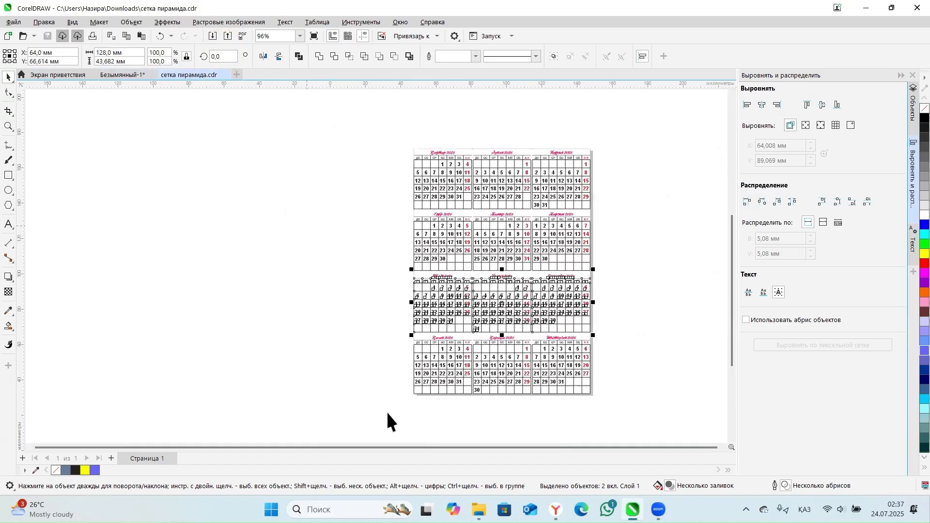
pyautogui.moveTo(353, 414); pyautogui.dragTo(694, 298)
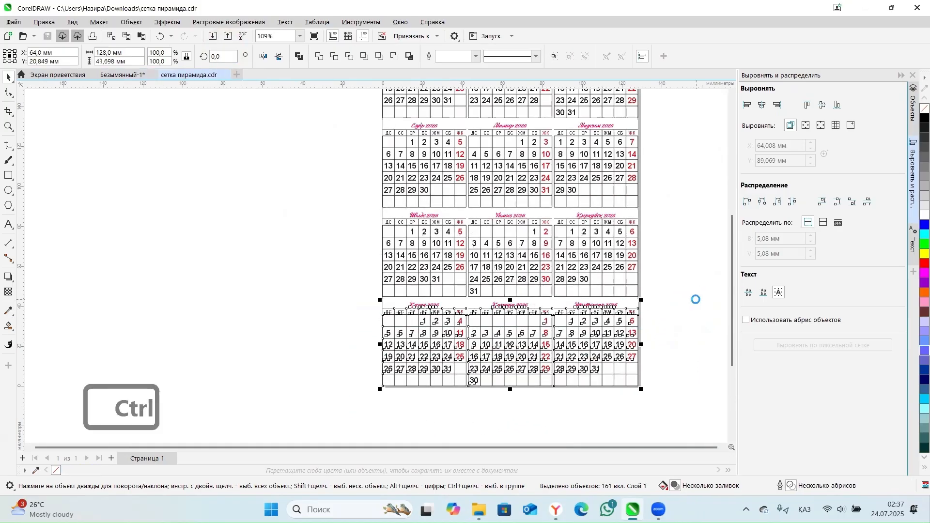
pyautogui.hotkey('ctrl', 'c')
pyautogui.click(116, 76)
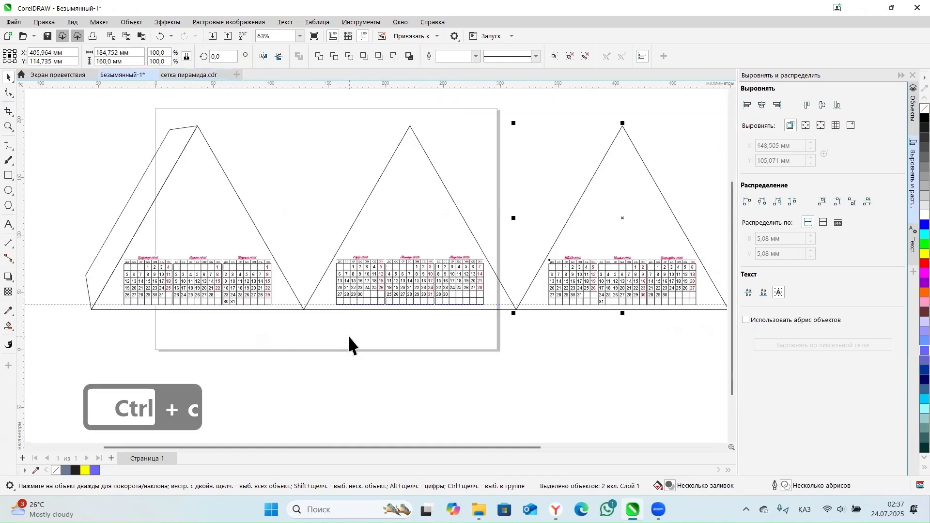
pyautogui.hotkey('ctrl', 'v')
pyautogui.hotkey('ctrl', 'g')
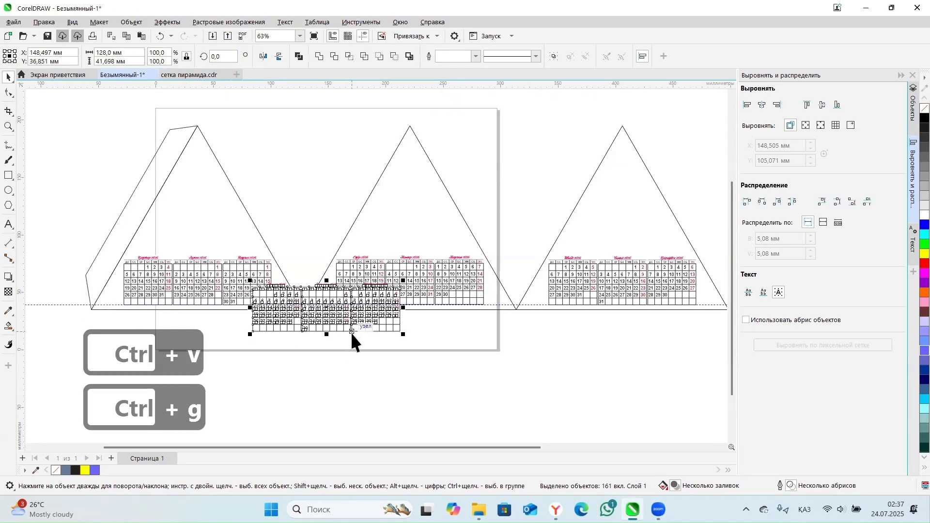
# Move the October to December group onto the guide in the fourth triangle and centre it horizontally there.
pyautogui.scroll(-2, 240, 307)
pyautogui.scroll(-2, 675, 338)
pyautogui.scroll(1, 301, 365)
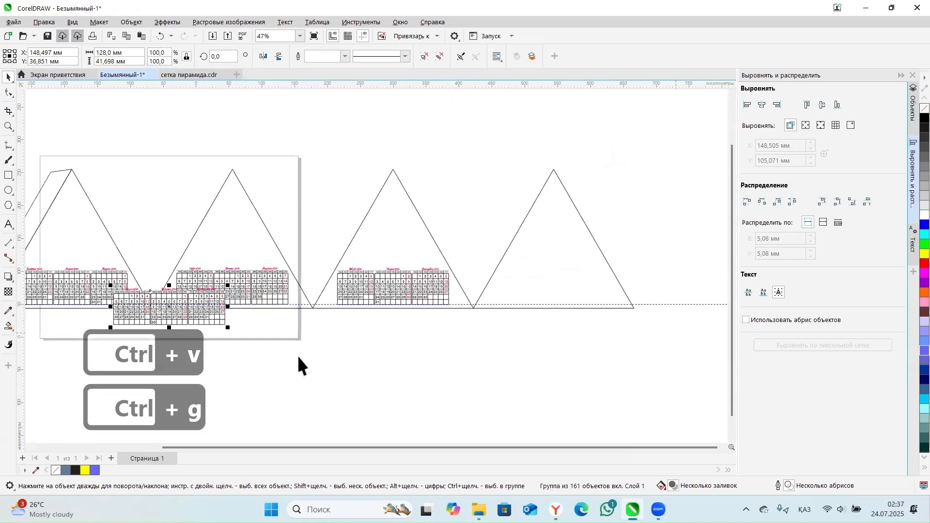
pyautogui.scroll(-1, 215, 324)
pyautogui.moveTo(216, 325); pyautogui.dragTo(594, 312)
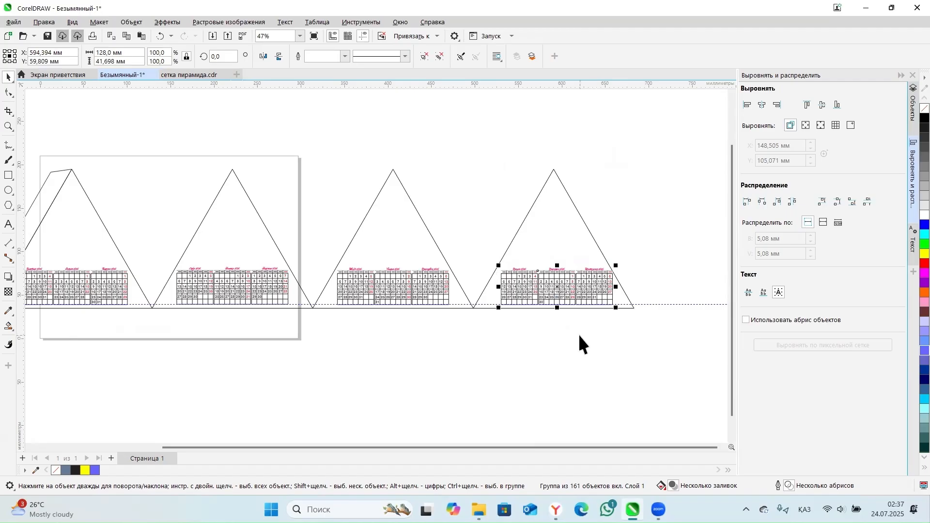
pyautogui.keyDown('shift'); pyautogui.click(627, 168); pyautogui.keyUp('shift')
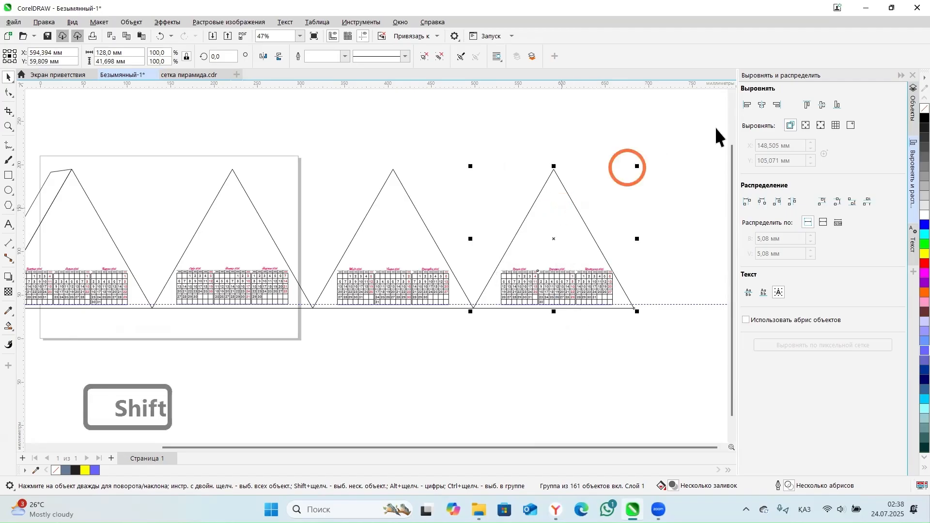
pyautogui.click(762, 105)
pyautogui.click(541, 395)
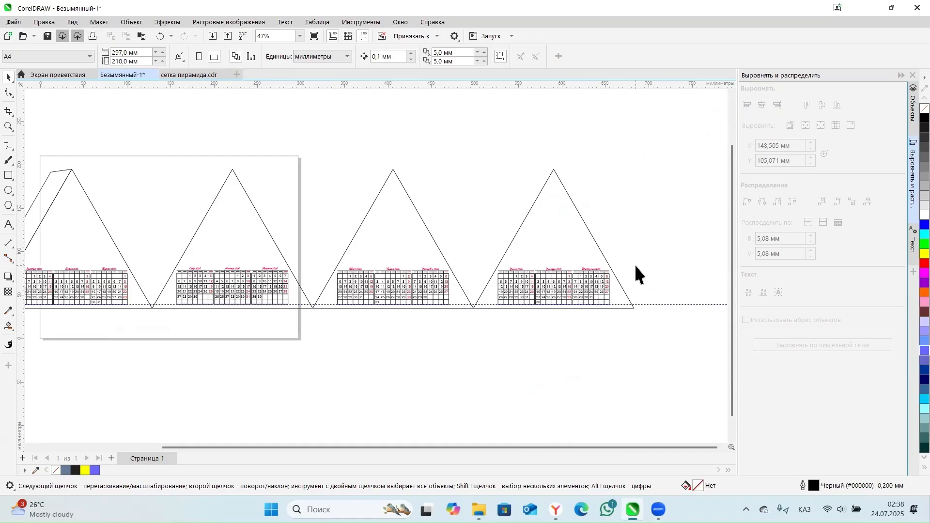
# Apply a black-to-white linear gradient to the first triangle with the Interactive Fill tool, running from its lower-left corner toward the upper right.
pyautogui.scroll(3, 632, 266)
pyautogui.scroll(3, 430, 267)
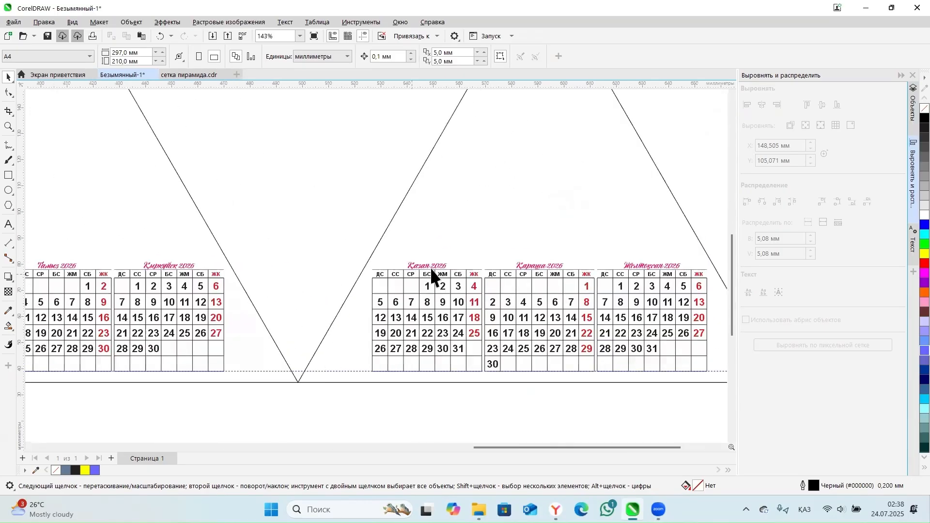
pyautogui.scroll(5, 112, 263)
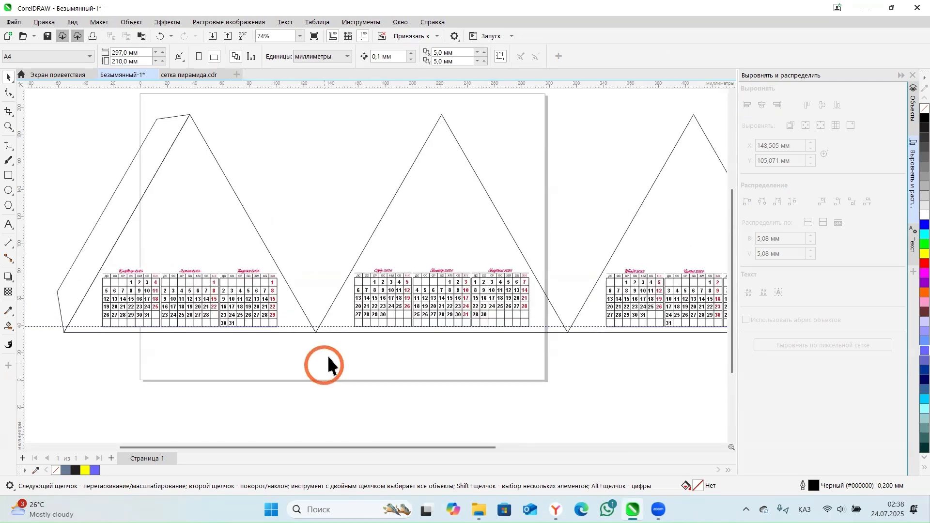
pyautogui.click(251, 333)
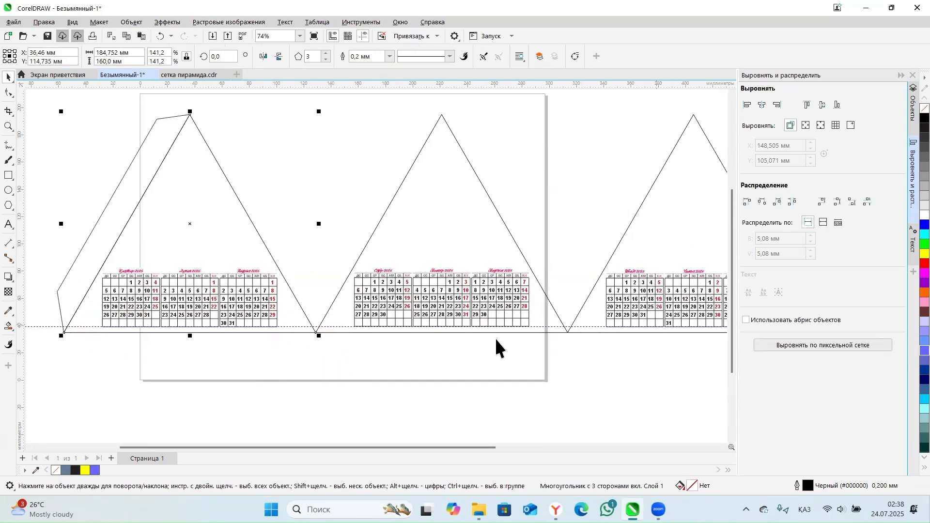
pyautogui.click(8, 326)
pyautogui.click(13, 331)
pyautogui.click(62, 323)
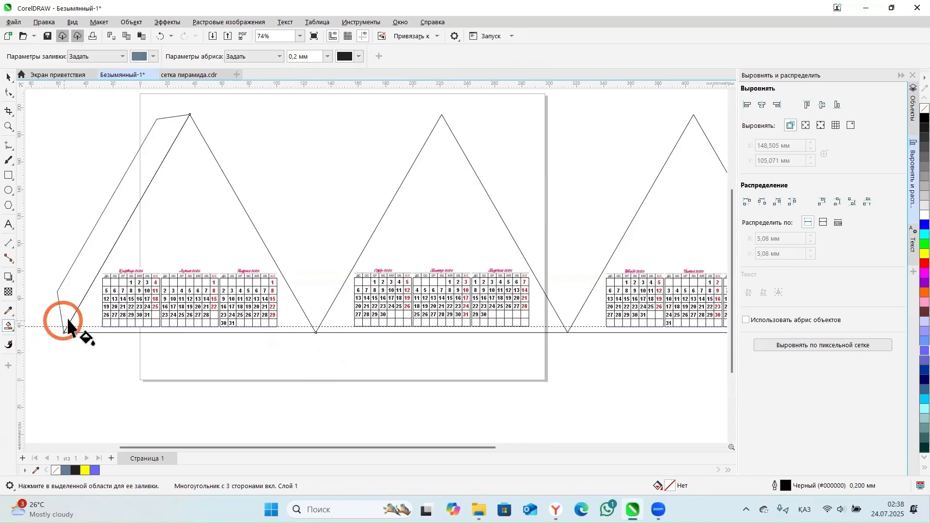
pyautogui.moveTo(74, 314); pyautogui.dragTo(271, 196)
# Recolour the black end of the first triangle's gradient to sand and extend its start beyond the lower-left corner, pulling the white end inward.
pyautogui.click(74, 314)
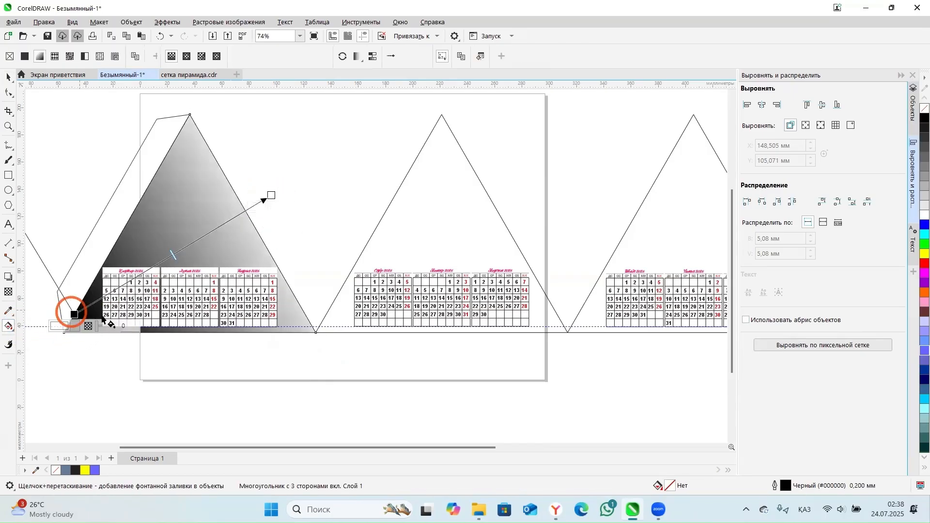
pyautogui.click(841, 409)
pyautogui.click(924, 457)
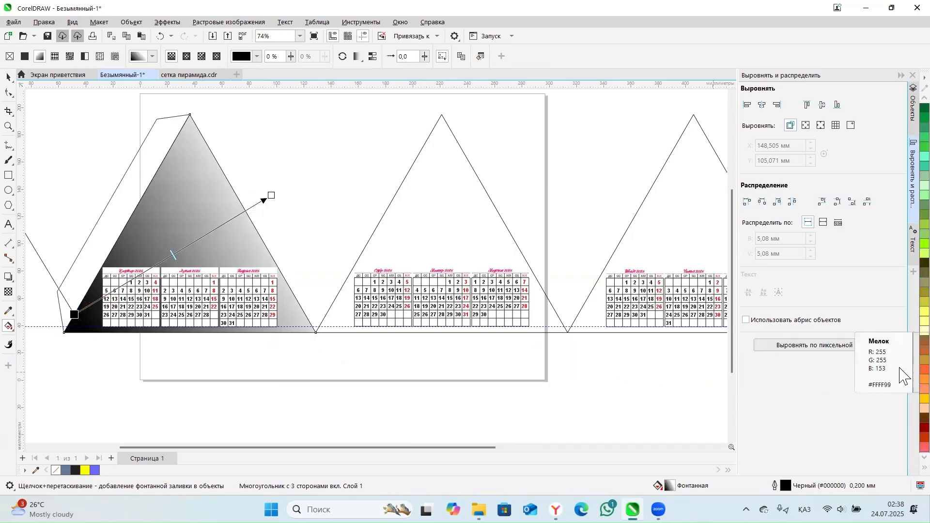
pyautogui.click(924, 408)
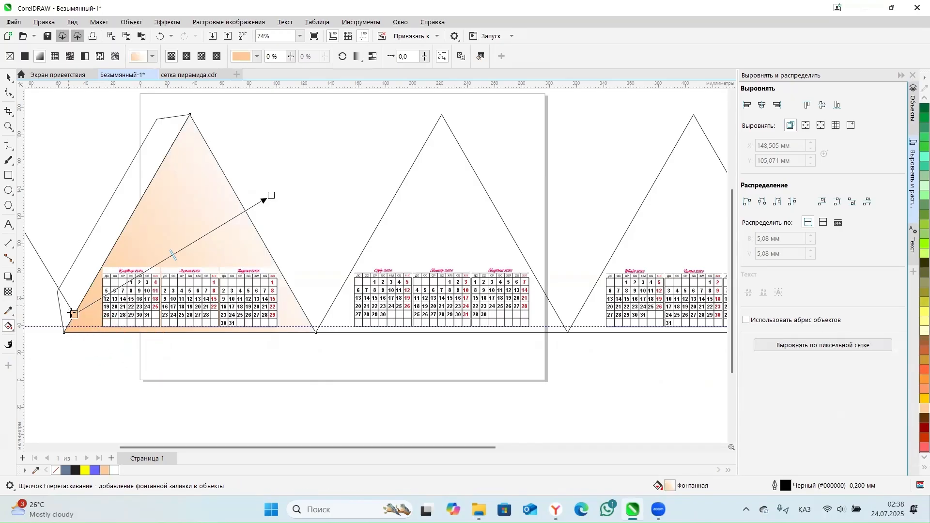
pyautogui.moveTo(74, 315); pyautogui.dragTo(25, 386)
pyautogui.moveTo(271, 195); pyautogui.dragTo(240, 222)
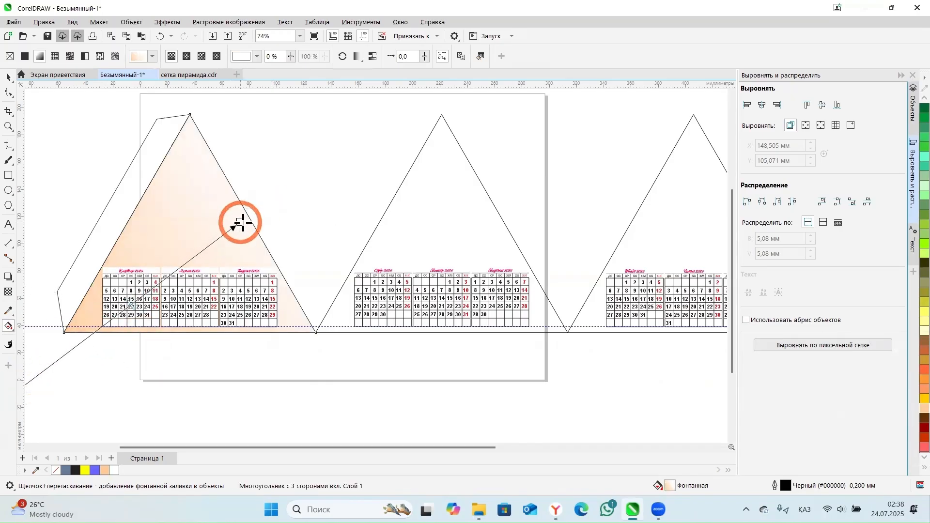
# Fill the second triangle with sand (#FFCC99) and apply a horizontal linear gradient fading from sand on its right side to white on its left.
pyautogui.scroll(-1, 382, 245)
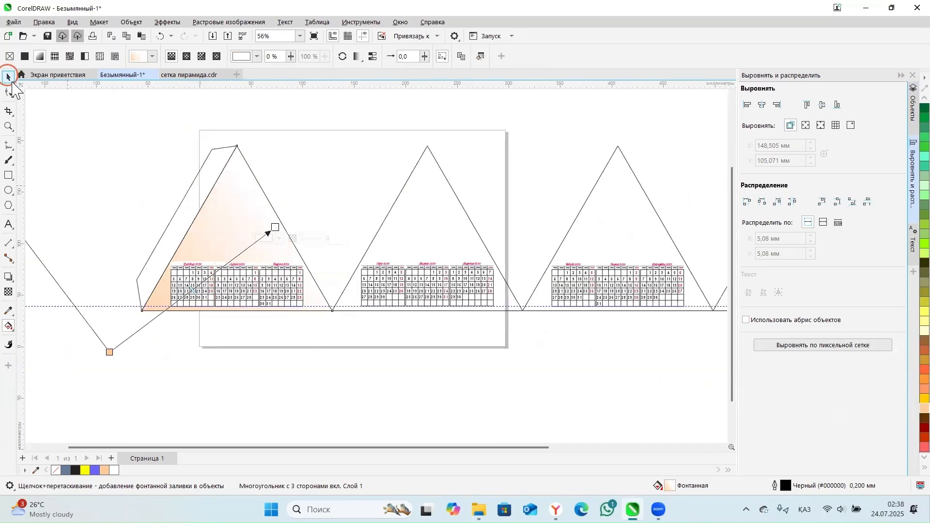
pyautogui.click(8, 76)
pyautogui.click(440, 221)
pyautogui.click(105, 469)
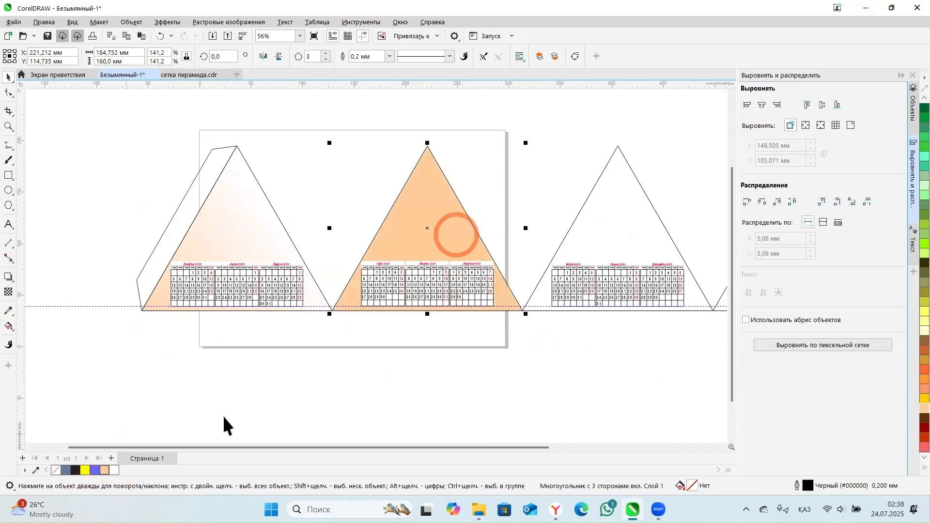
pyautogui.click(8, 326)
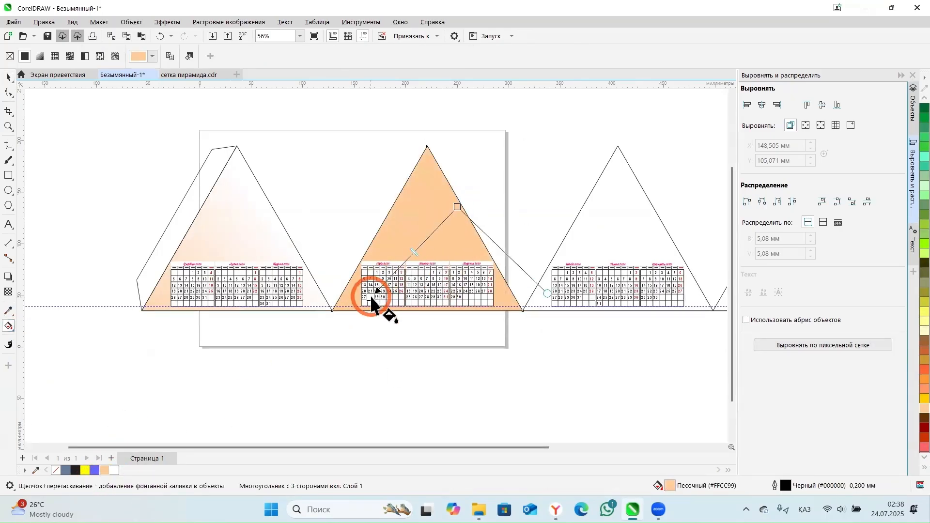
pyautogui.moveTo(370, 295); pyautogui.dragTo(369, 296)
pyautogui.moveTo(458, 208); pyautogui.dragTo(486, 280)
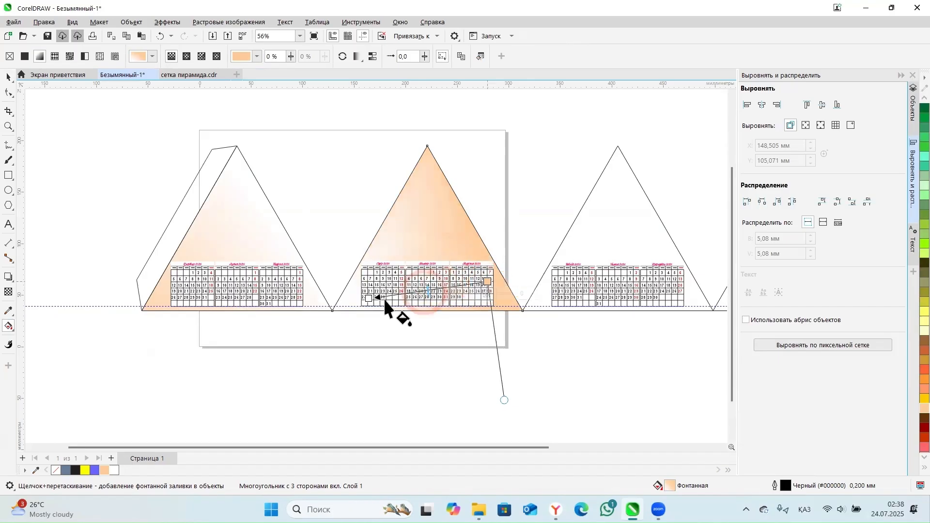
pyautogui.moveTo(370, 298); pyautogui.dragTo(361, 282)
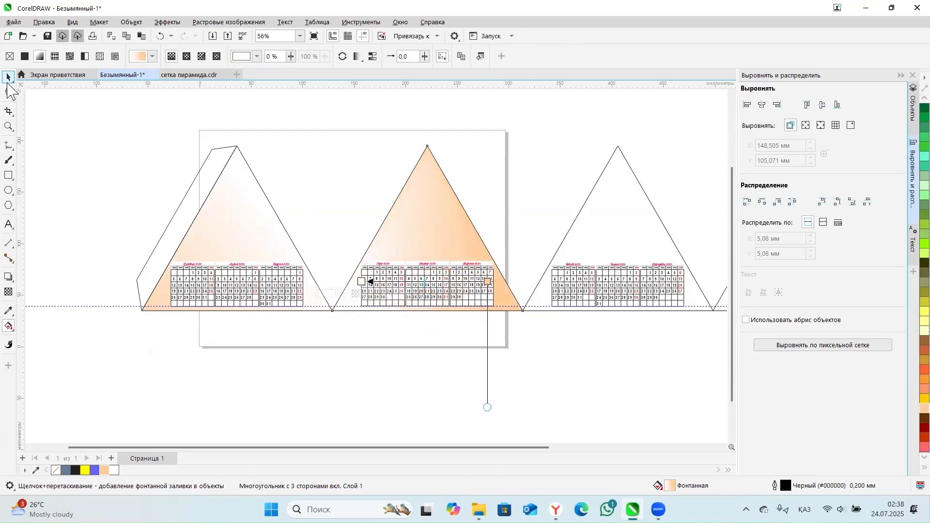
pyautogui.click(8, 80)
pyautogui.click(406, 391)
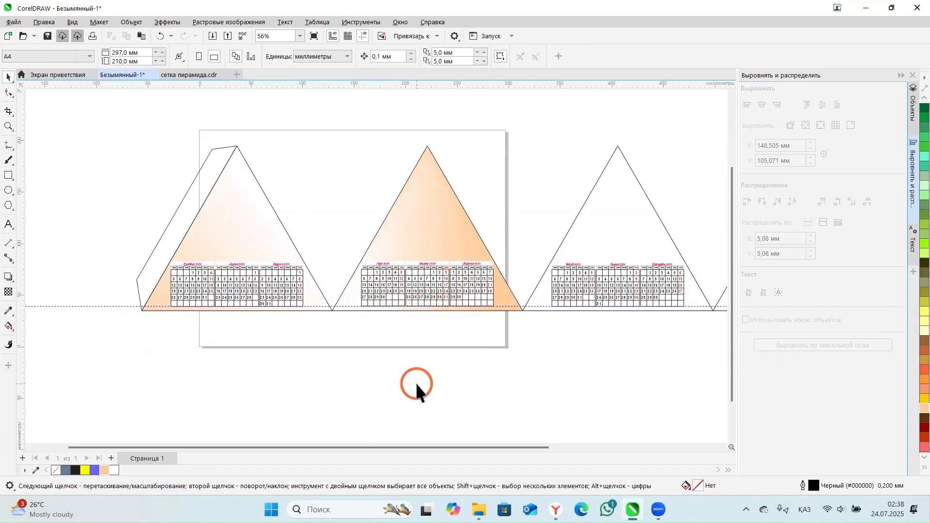
# Draw a rectangle about 731 × 56 mm over the month grids, extending past the right corner of the fourth triangle.
pyautogui.scroll(3, 265, 297)
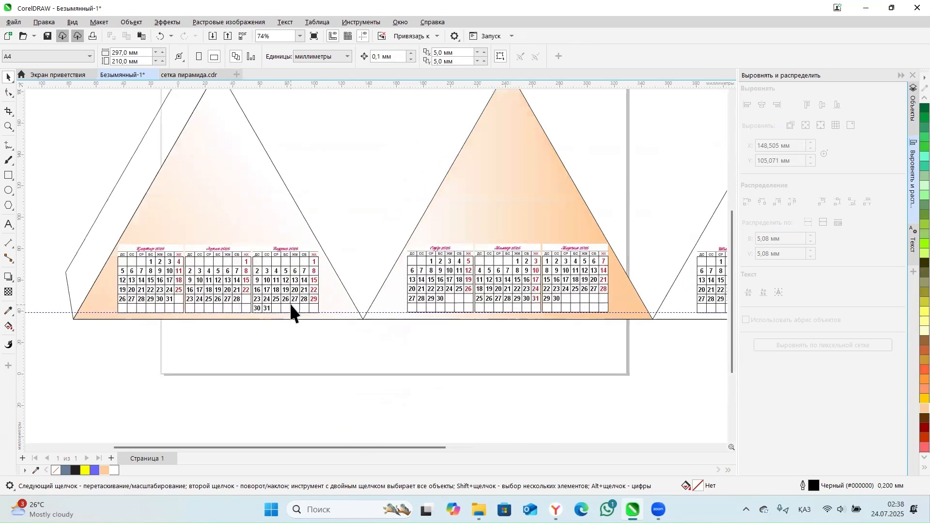
pyautogui.scroll(-1, 128, 298)
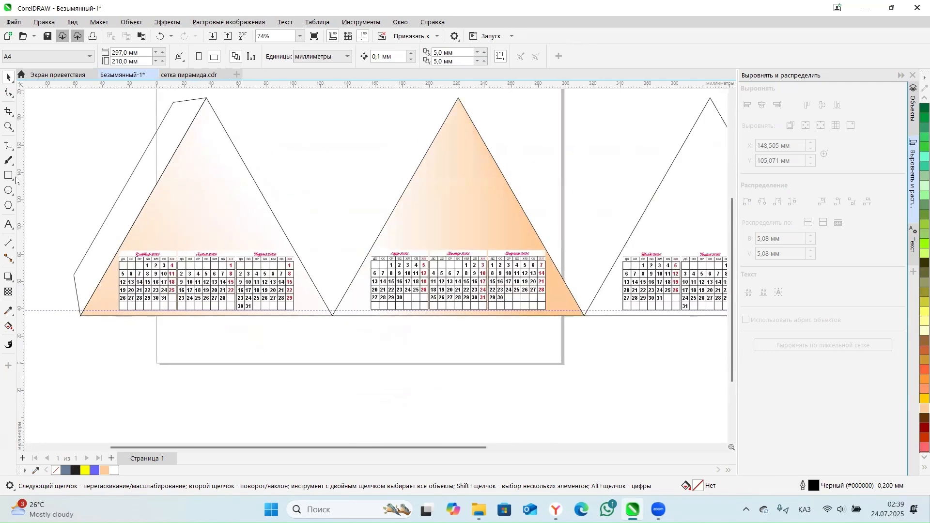
pyautogui.click(10, 177)
pyautogui.moveTo(119, 251); pyautogui.dragTo(694, 326)
pyautogui.scroll(-4, 605, 315)
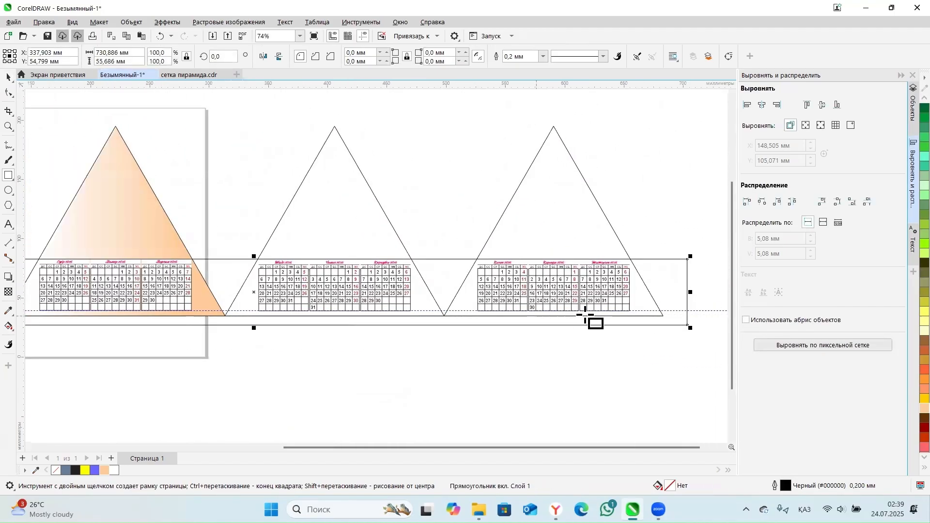
pyautogui.moveTo(152, 312); pyautogui.dragTo(277, 316)
# Stretch the rectangle past the first triangle's left corner to a width of about 768 mm.
pyautogui.scroll(2, 10, 94)
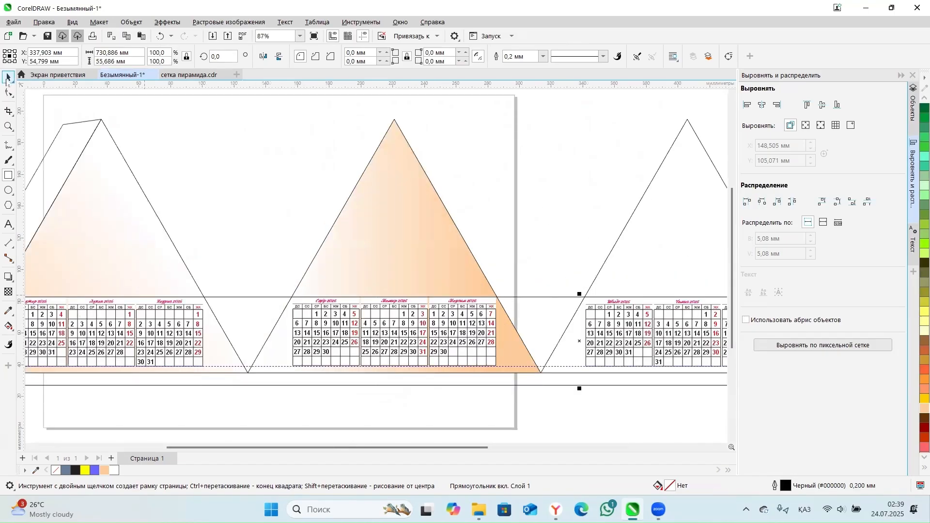
pyautogui.scroll(-2, 673, 348)
pyautogui.press('space')
pyautogui.moveTo(156, 341); pyautogui.dragTo(115, 344)
pyautogui.click(124, 358)
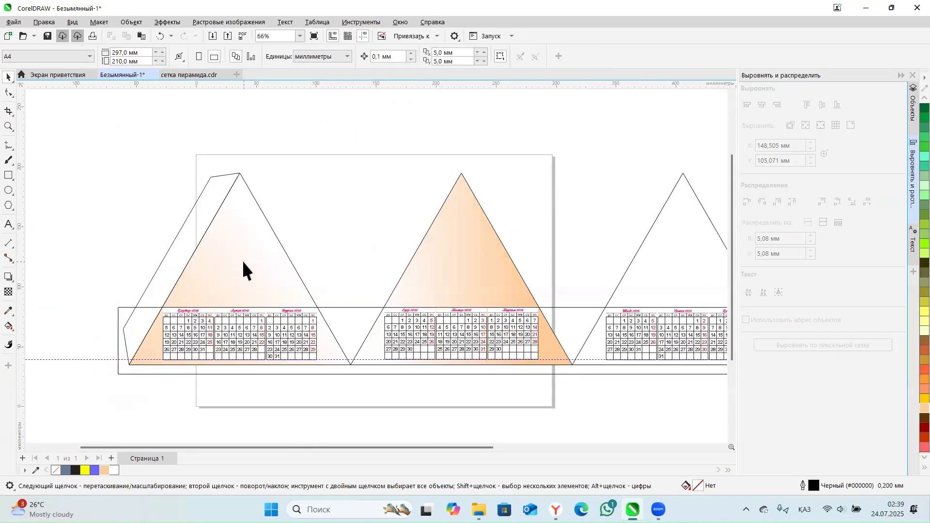
# Intersect the long rectangle with the first triangle and separately with the second to create a strip shape in each.
pyautogui.click(125, 367)
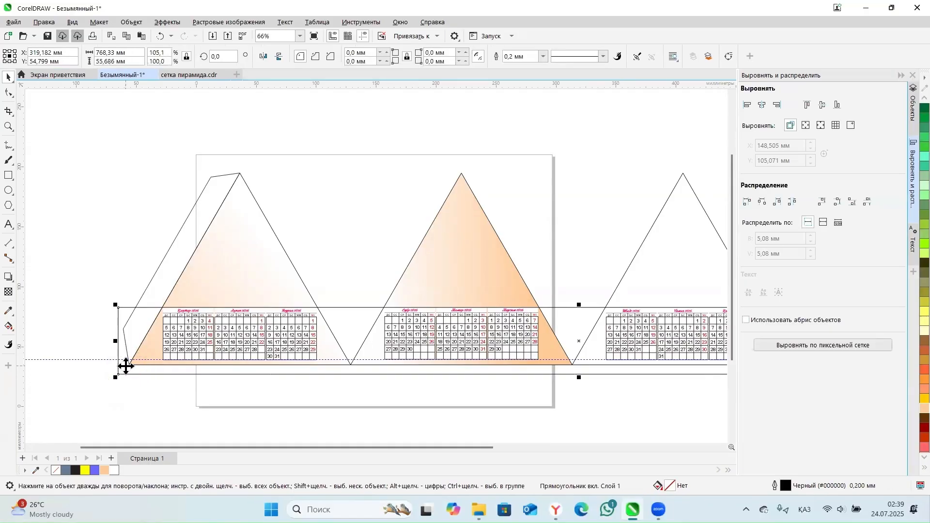
pyautogui.keyDown('shift'); pyautogui.click(236, 264); pyautogui.keyUp('shift')
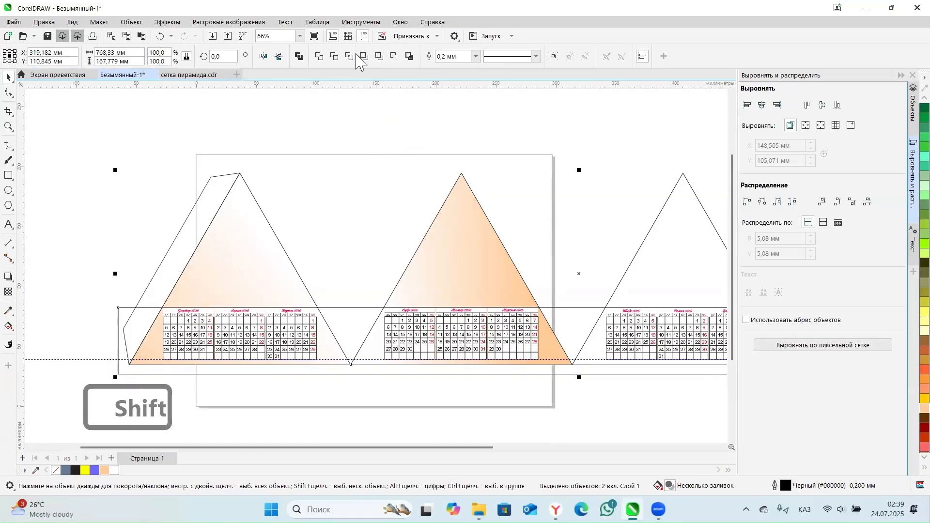
pyautogui.click(359, 148)
pyautogui.click(357, 313)
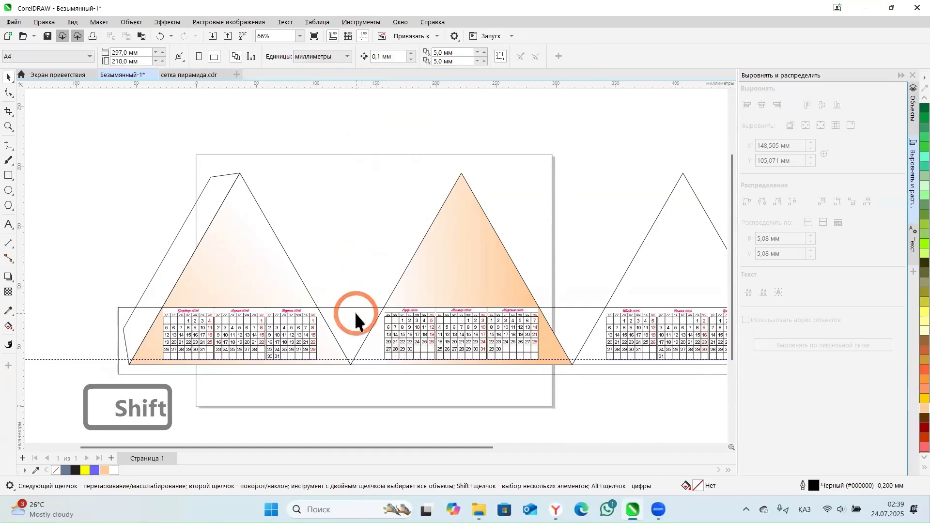
pyautogui.keyDown('shift'); pyautogui.click(442, 234); pyautogui.keyUp('shift')
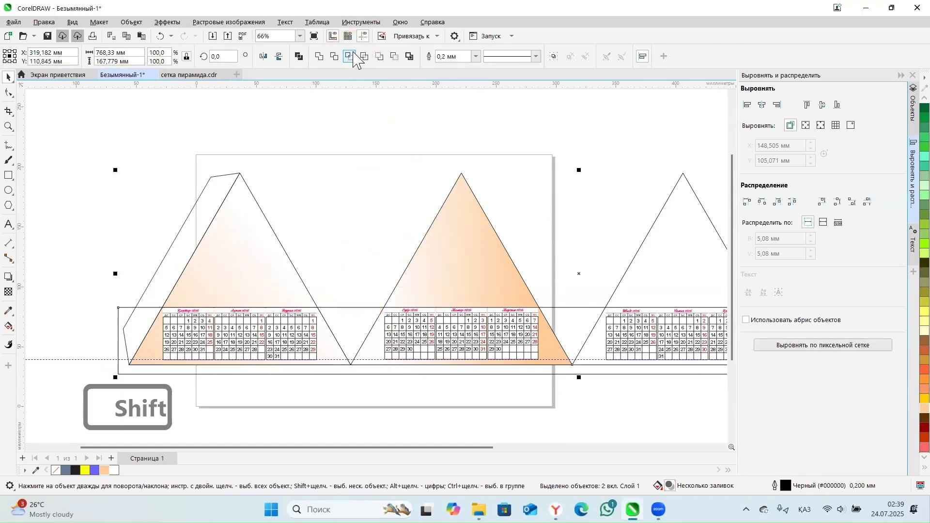
pyautogui.scroll(-3, 267, 190)
pyautogui.scroll(1, 546, 281)
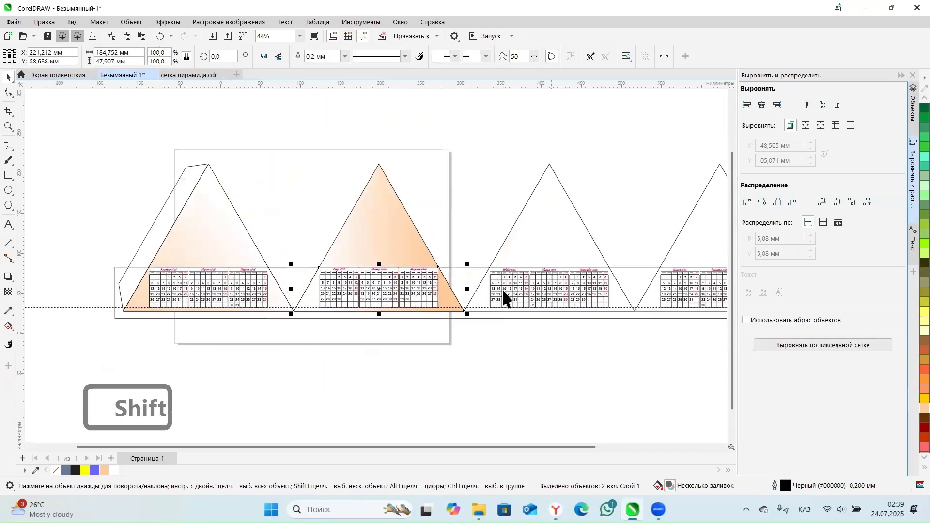
# Intersect the long rectangle with the third triangle to create its strip shape.
pyautogui.click(478, 296)
pyautogui.keyDown('shift'); pyautogui.click(527, 245); pyautogui.keyUp('shift')
pyautogui.keyDown('shift'); pyautogui.click(540, 226); pyautogui.keyUp('shift')
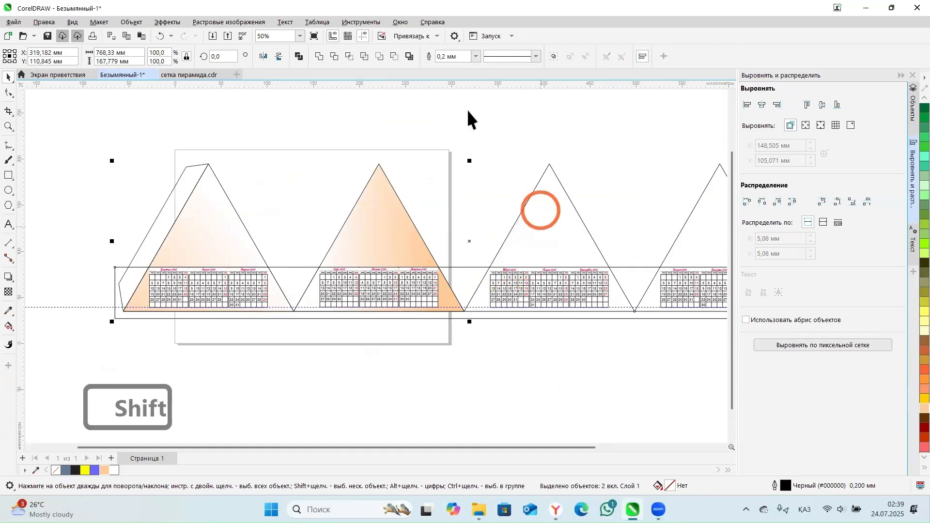
pyautogui.click(352, 58)
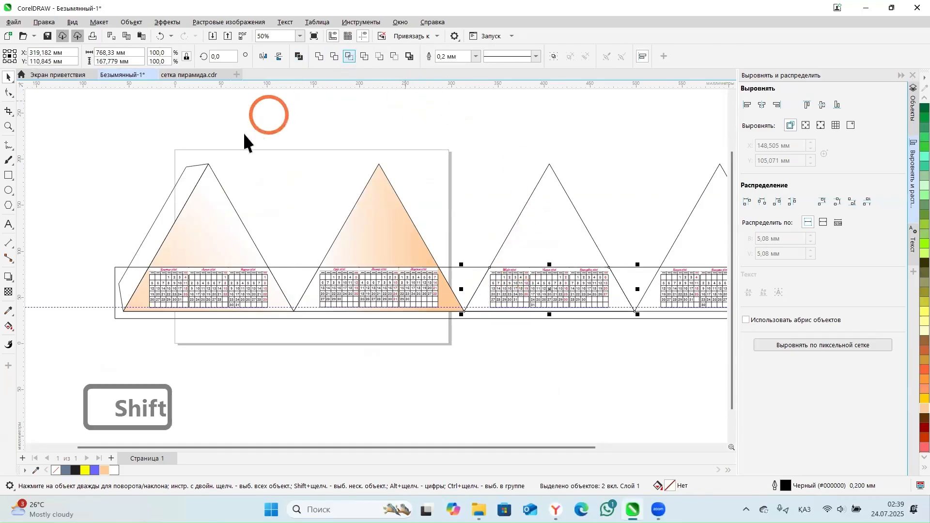
# Intersect the long rectangle with the fourth triangle and delete the rectangle.
pyautogui.scroll(-1, 245, 142)
pyautogui.scroll(1, 627, 262)
pyautogui.click(531, 263)
pyautogui.keyDown('shift'); pyautogui.click(602, 208); pyautogui.keyUp('shift')
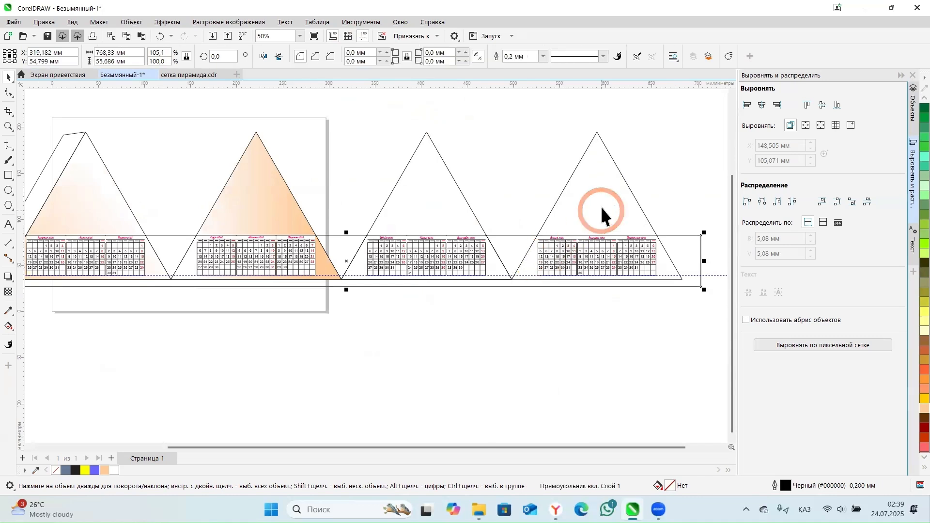
pyautogui.click(287, 37)
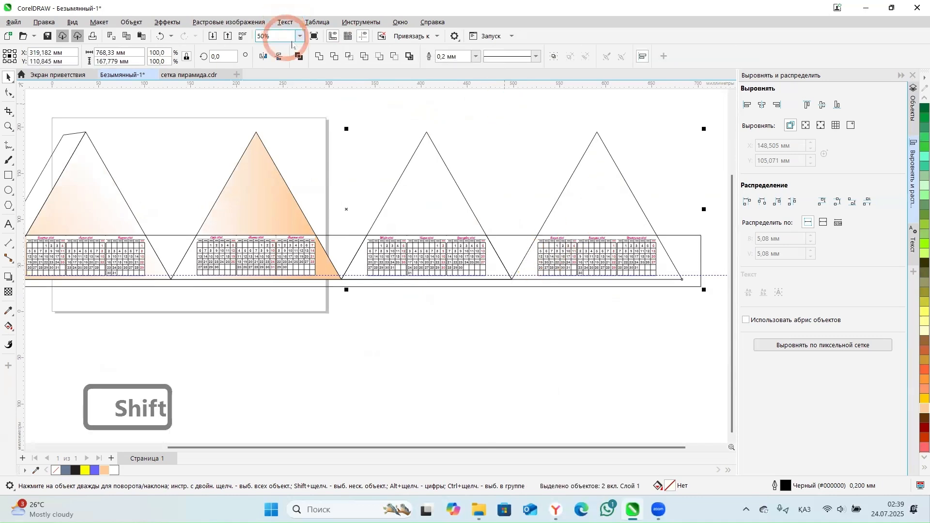
pyautogui.click(352, 58)
pyautogui.keyDown('shift'); pyautogui.click(690, 240); pyautogui.keyUp('shift')
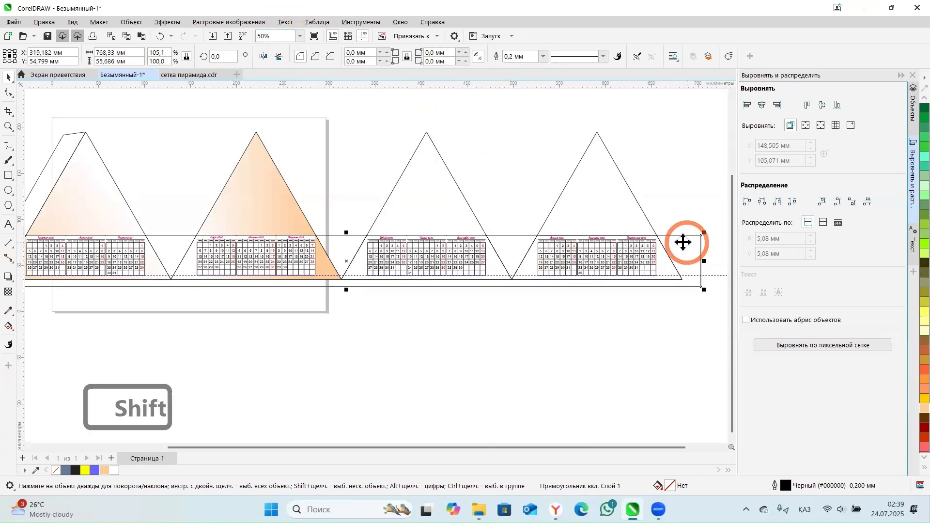
pyautogui.press('Delete')
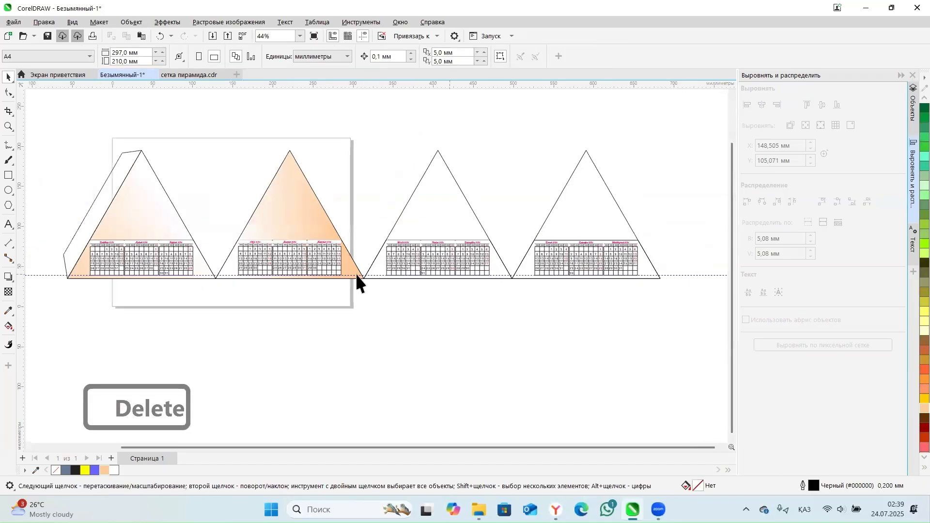
# Fill the intersected strips behind the month grids in the four triangles with white.
pyautogui.scroll(2, 347, 260)
pyautogui.scroll(-1, 307, 262)
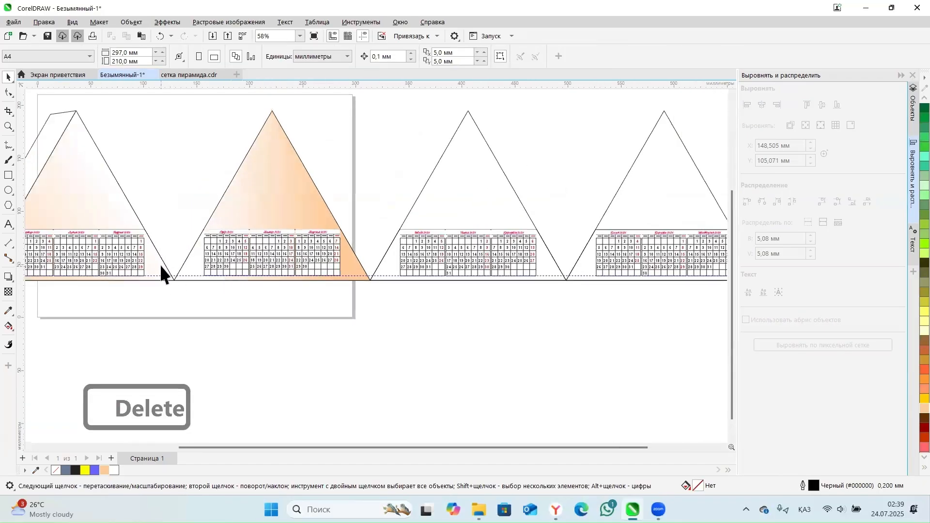
pyautogui.click(159, 264)
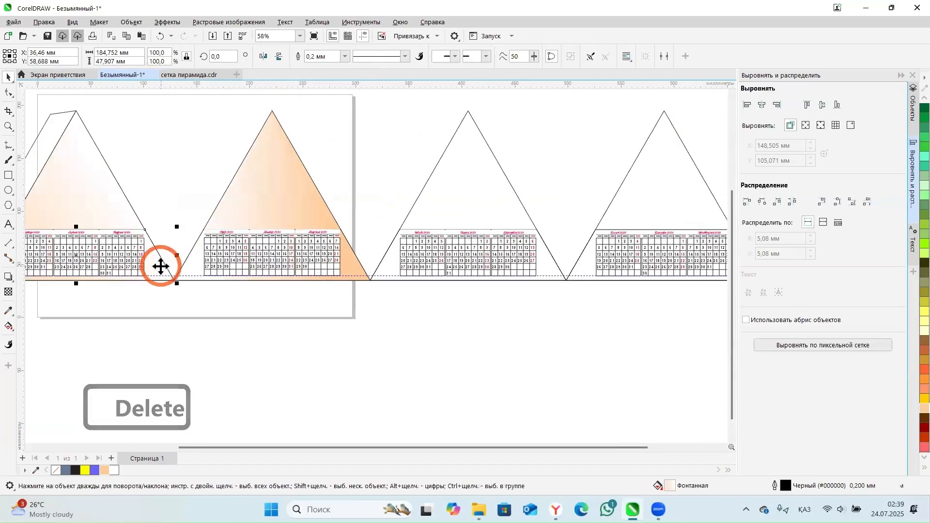
pyautogui.click(104, 470)
pyautogui.click(114, 469)
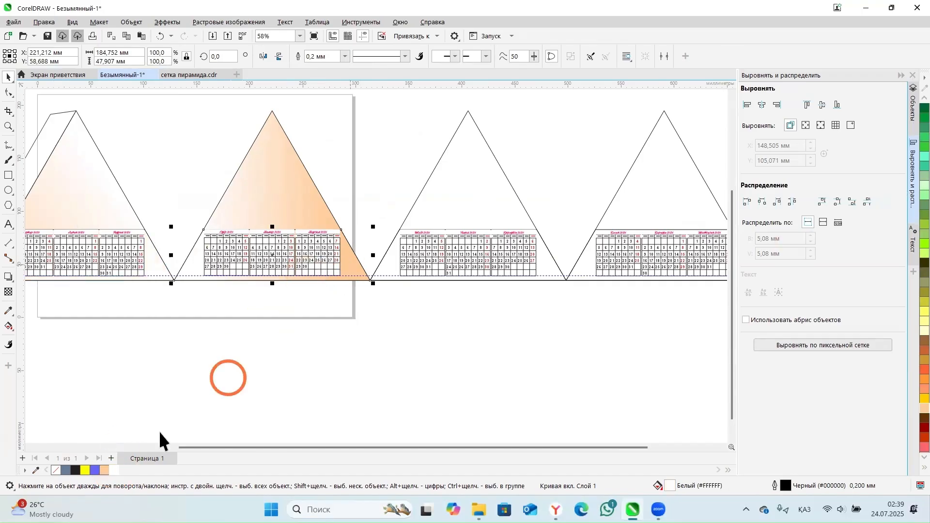
pyautogui.hotkey('ctrl', 'z')
pyautogui.click(548, 265)
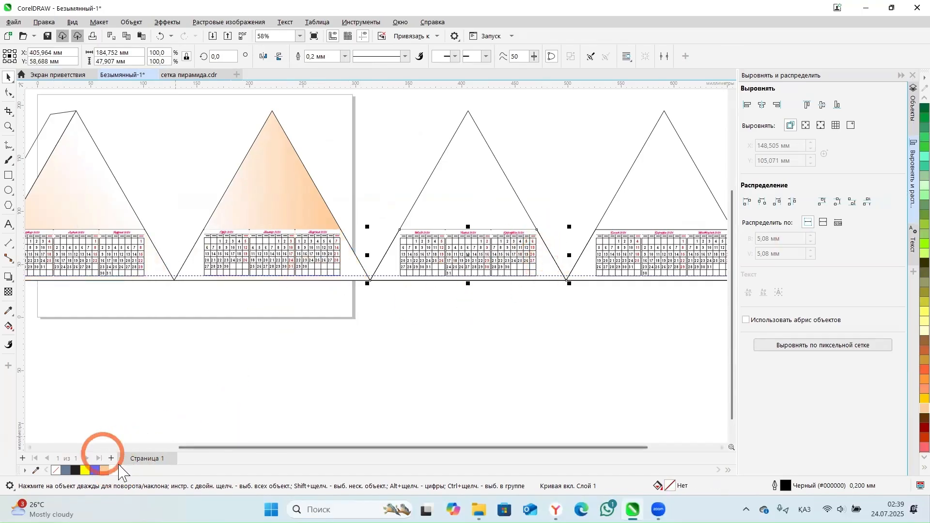
pyautogui.click(592, 269)
pyautogui.click(162, 468)
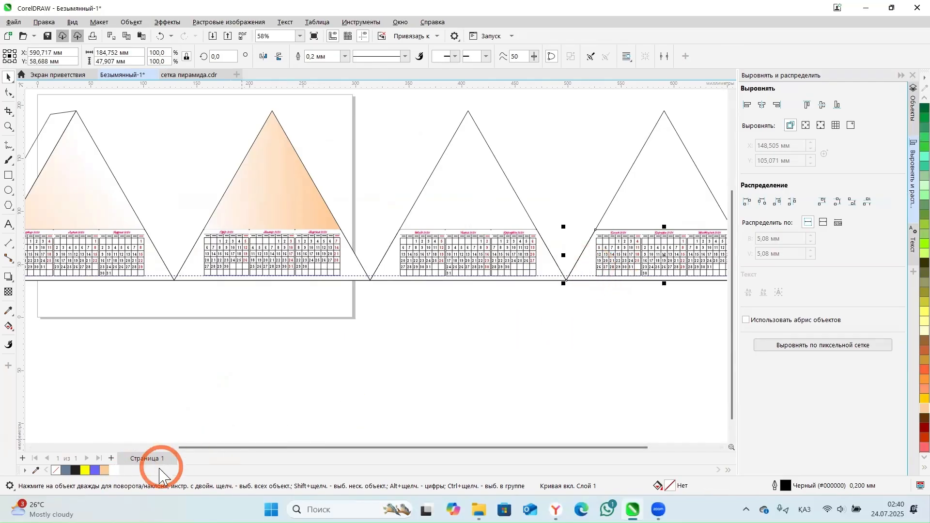
# Fill the third triangle with a vertical linear gradient, sand at its base fading to white towards the apex.
pyautogui.click(472, 218)
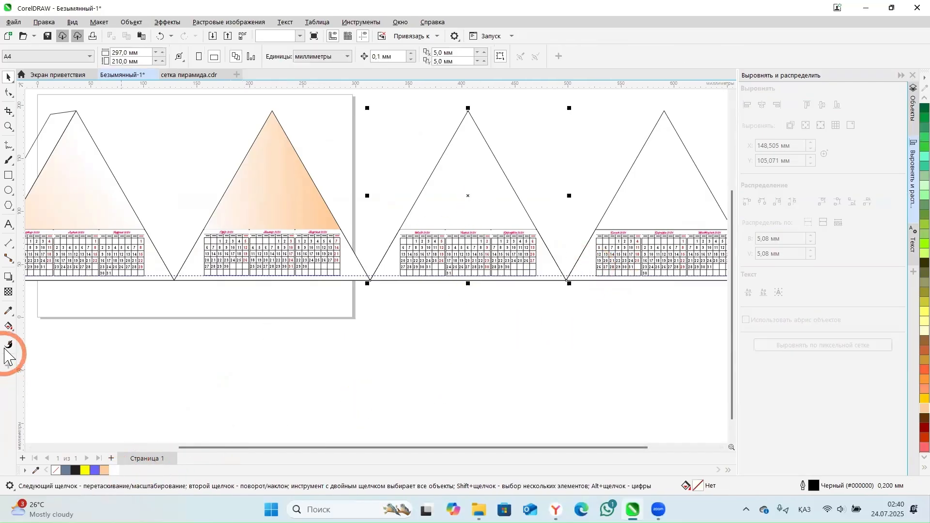
pyautogui.click(8, 325)
pyautogui.moveTo(506, 165); pyautogui.dragTo(526, 111)
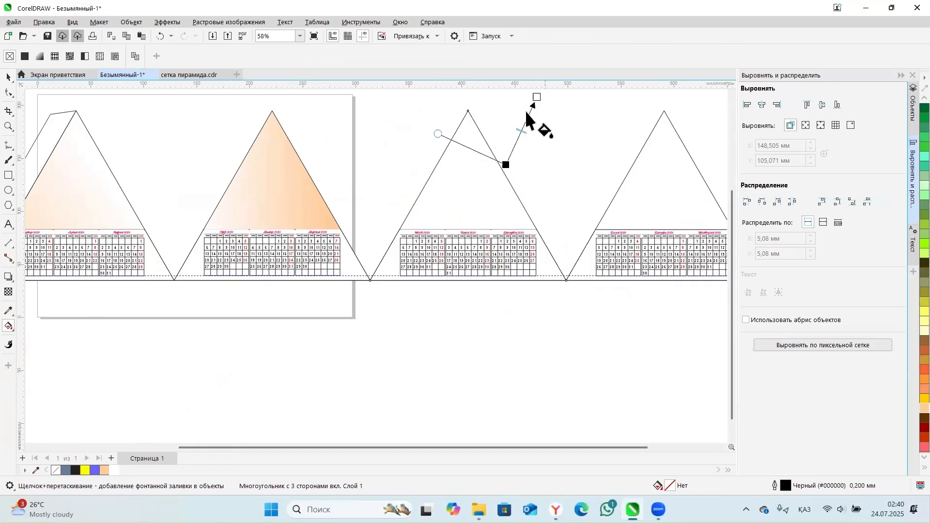
pyautogui.moveTo(506, 165); pyautogui.dragTo(442, 254)
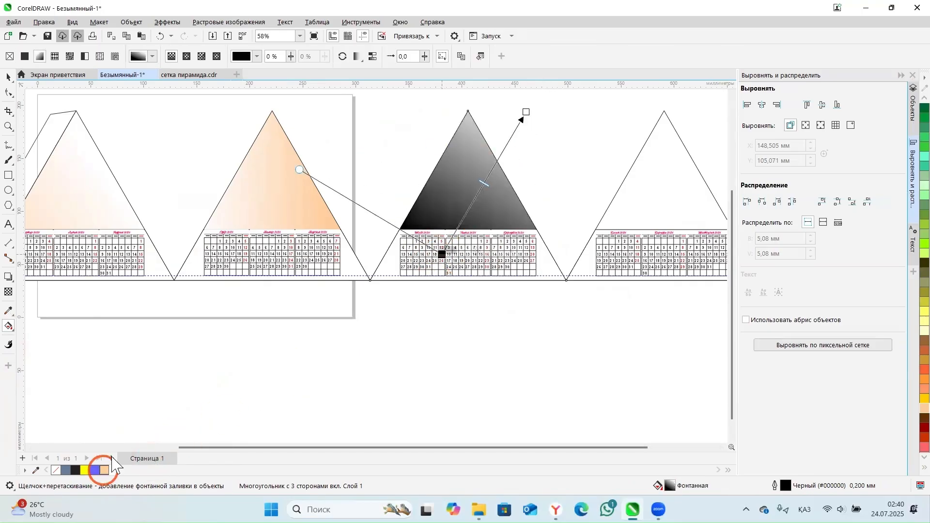
pyautogui.moveTo(104, 470); pyautogui.dragTo(442, 254)
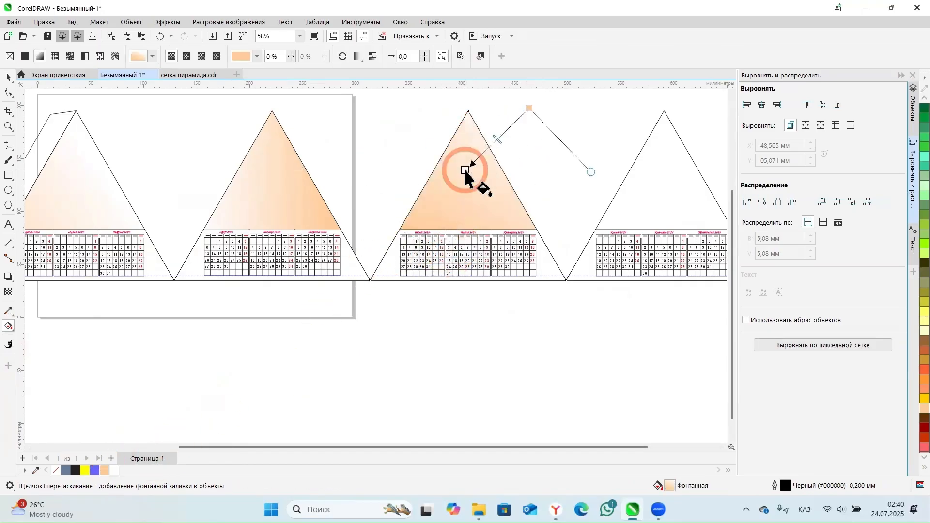
pyautogui.moveTo(529, 108); pyautogui.dragTo(473, 237)
# Fill the fourth triangle with a diagonal gradient, sand at its lower-left side fading to white at the opposite side, and deselect it.
pyautogui.click(647, 221)
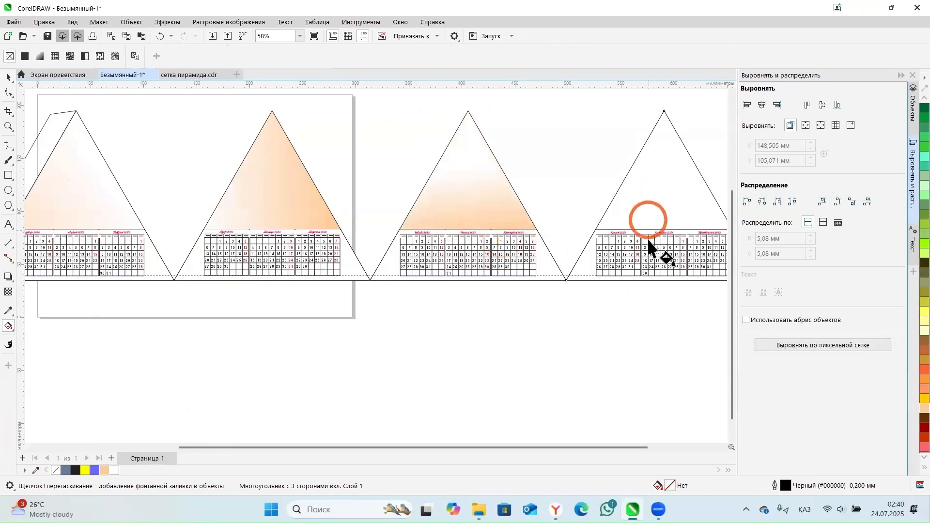
pyautogui.moveTo(104, 469); pyautogui.dragTo(731, 121)
pyautogui.moveTo(682, 167); pyautogui.dragTo(611, 214)
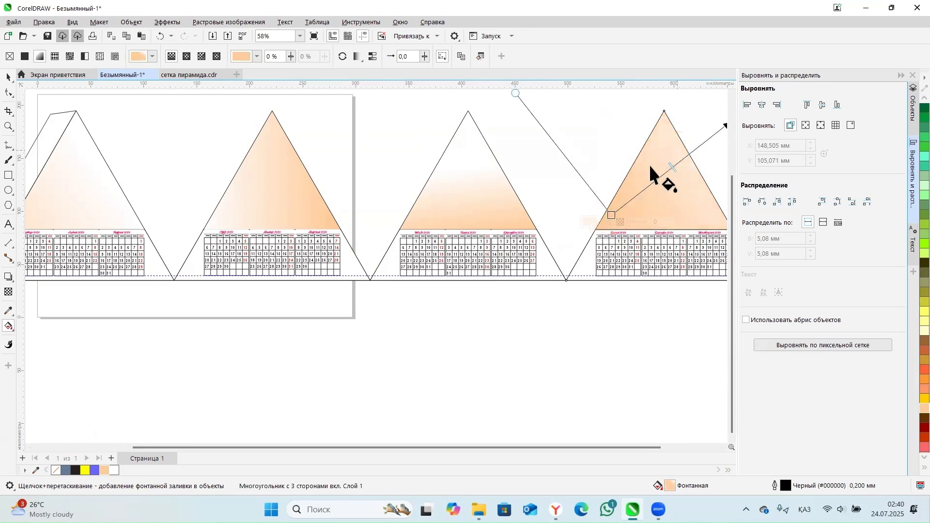
pyautogui.scroll(-2, 651, 166)
pyautogui.scroll(2, 686, 140)
pyautogui.moveTo(693, 134); pyautogui.dragTo(657, 180)
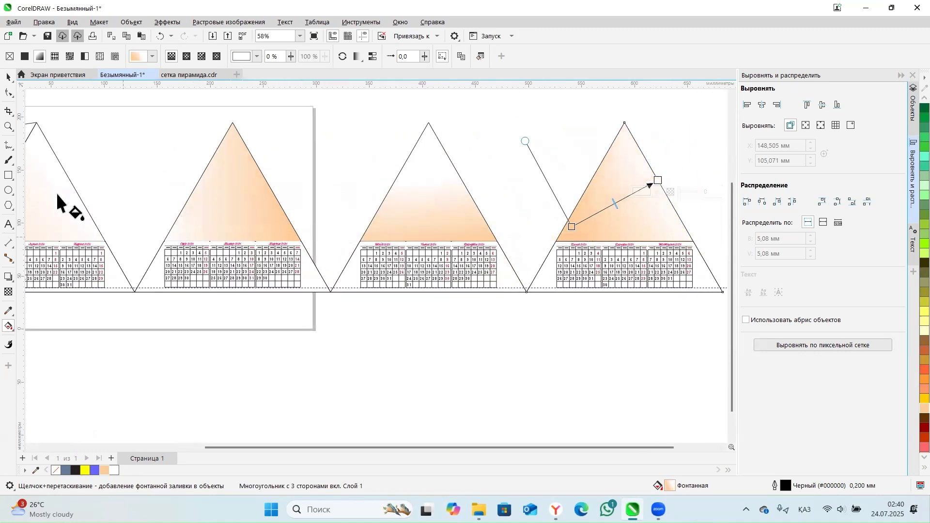
pyautogui.click(8, 77)
pyautogui.scroll(-1, 484, 306)
pyautogui.click(532, 310)
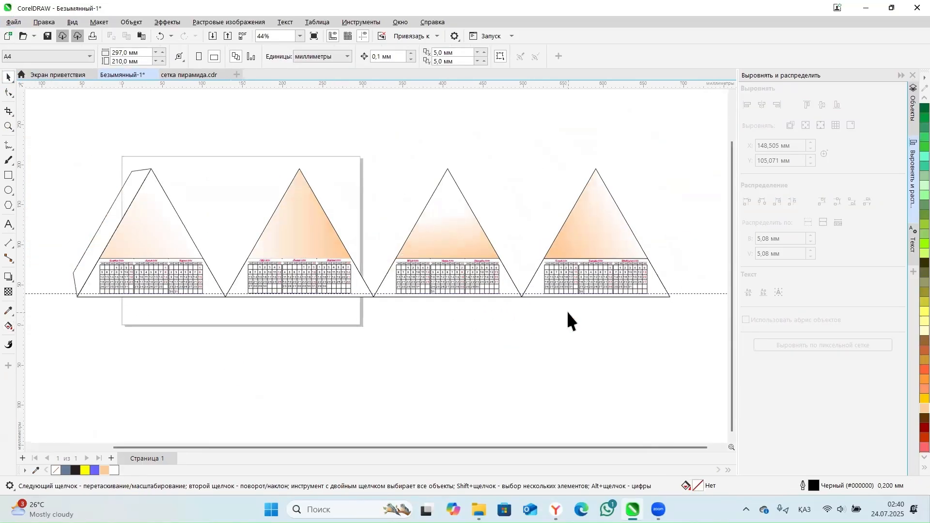
# Set the font size of the month heading "Қазан 2026" in the fourth triangle to 14 pt.
pyautogui.scroll(1, 530, 343)
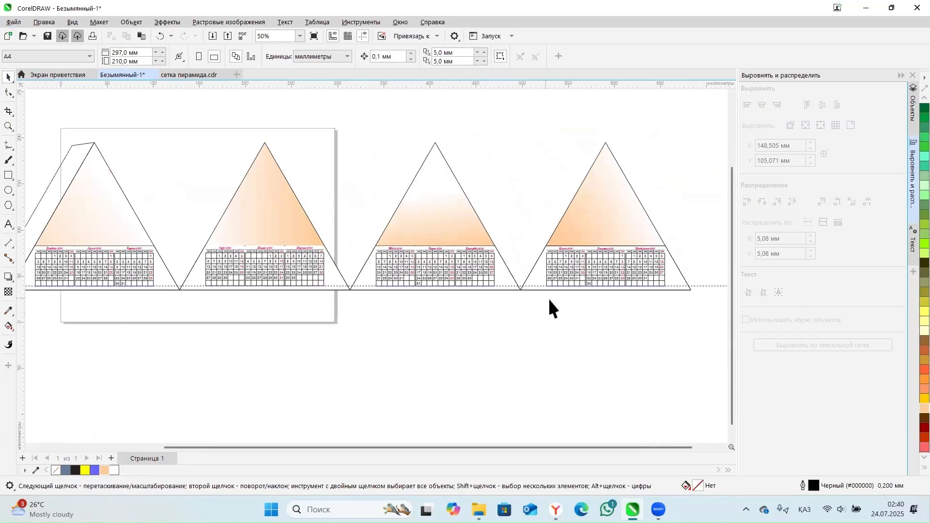
pyautogui.scroll(2, 566, 284)
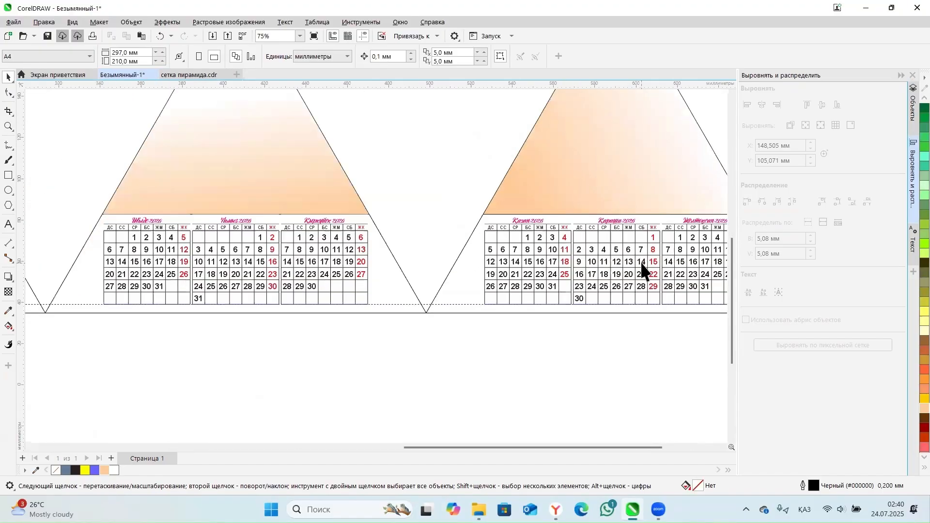
pyautogui.scroll(2, 642, 264)
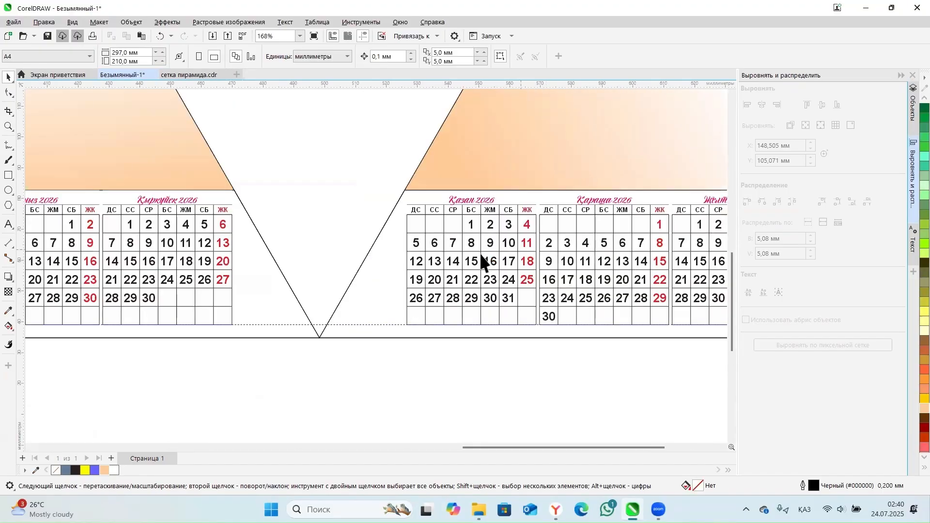
pyautogui.scroll(-1, 656, 235)
pyautogui.scroll(2, 674, 228)
pyautogui.click(671, 208)
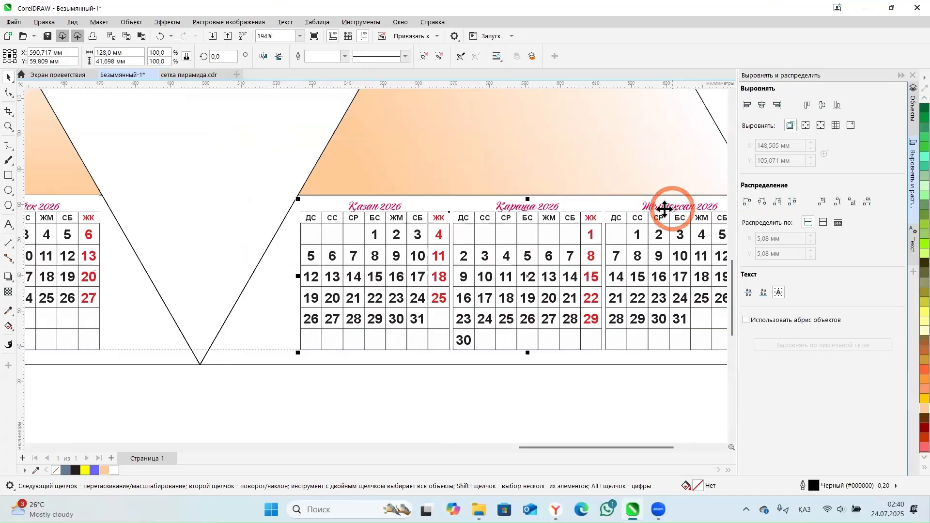
pyautogui.scroll(2, 371, 208)
pyautogui.keyDown('ctrl'); pyautogui.click(370, 207); pyautogui.keyUp('ctrl')
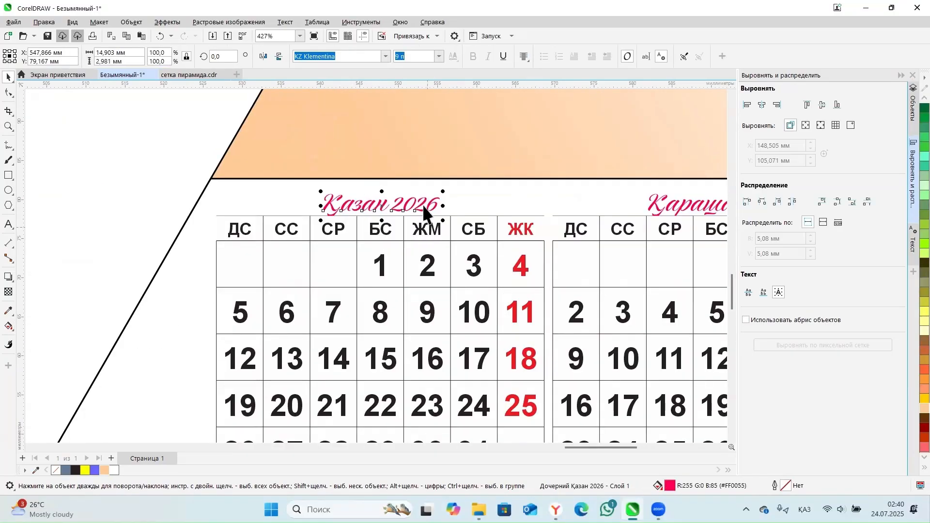
pyautogui.click(438, 57)
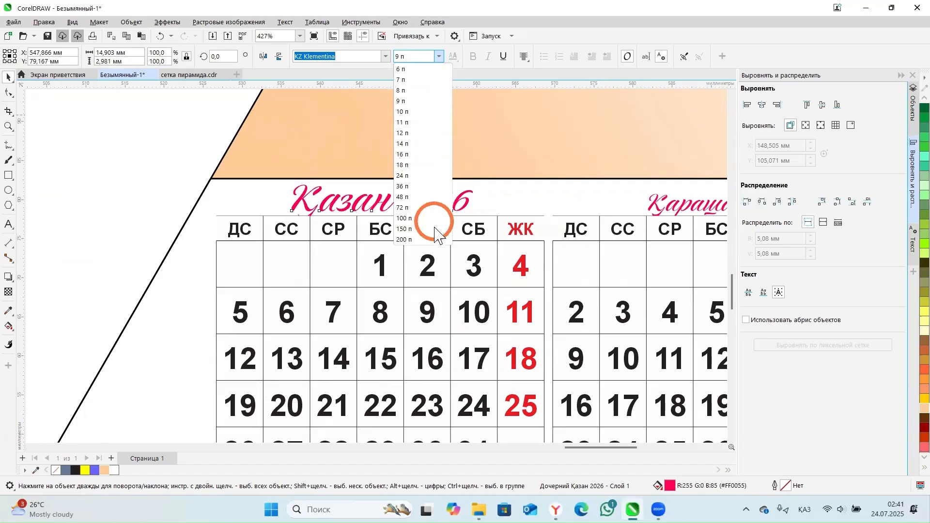
pyautogui.press('Escape')
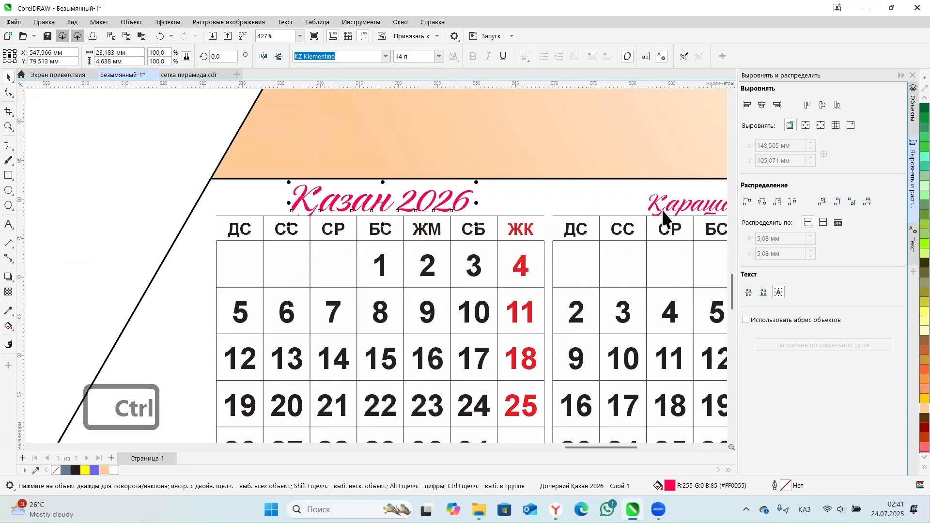
# Set the font size of the month heading "Қараша 2026" in the fourth triangle to 14 pt.
pyautogui.keyDown('ctrl'); pyautogui.click(664, 215); pyautogui.keyUp('ctrl')
pyautogui.click(430, 57)
pyautogui.write('14')
pyautogui.press('Return')
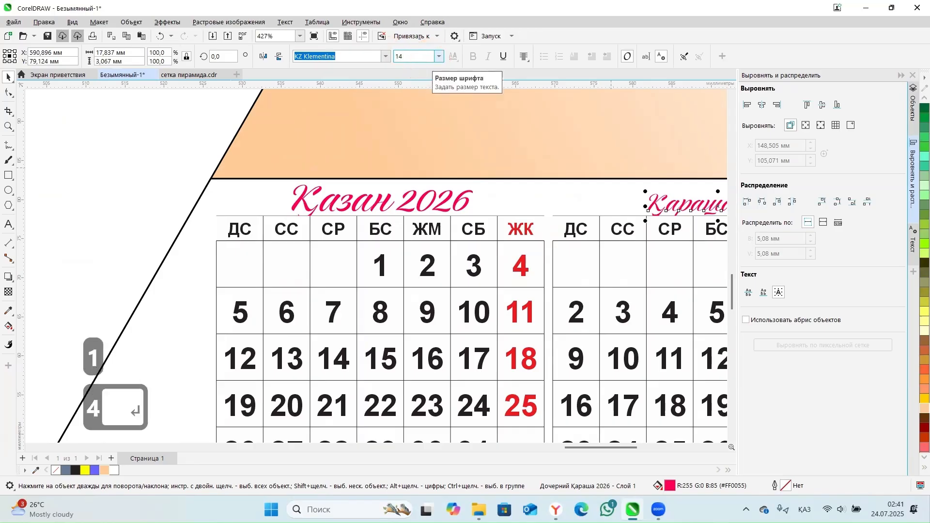
# Set the "Қараша 2026" heading to 12 pt and move it slightly up, clear of the weekday row.
pyautogui.scroll(-1, 386, 230)
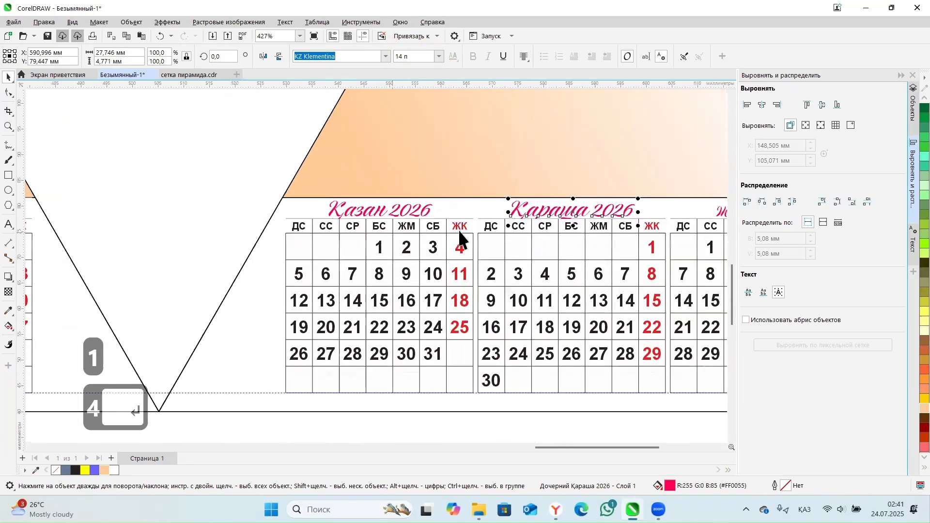
pyautogui.scroll(1, 616, 199)
pyautogui.press('shift')
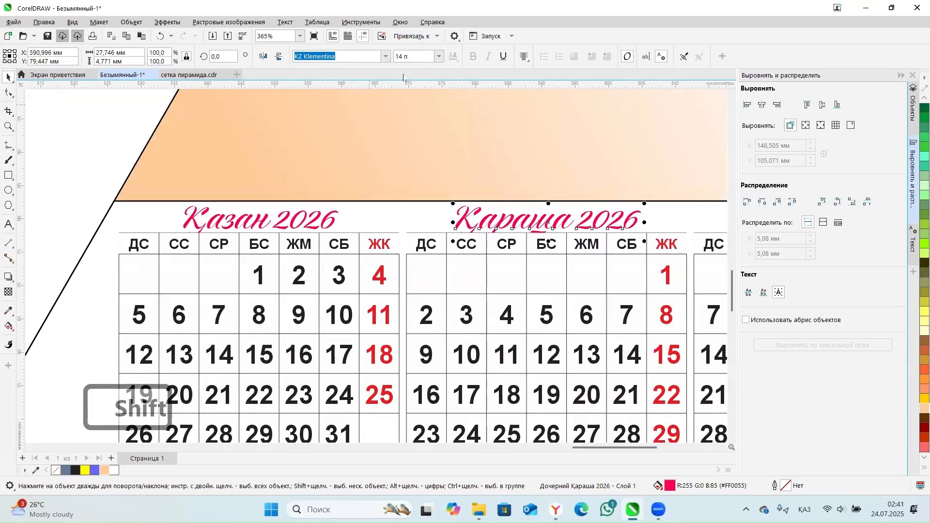
pyautogui.write('12')
pyautogui.press('Return')
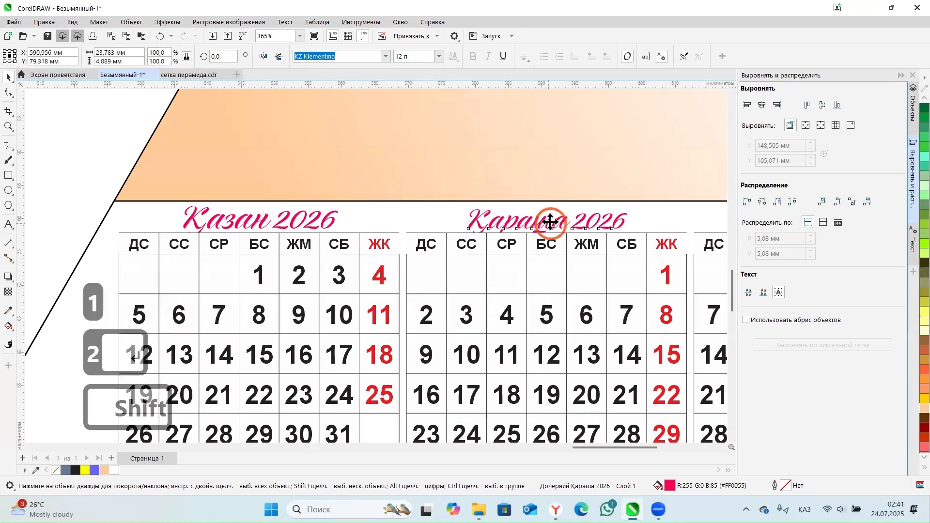
pyautogui.moveTo(551, 222); pyautogui.dragTo(551, 218)
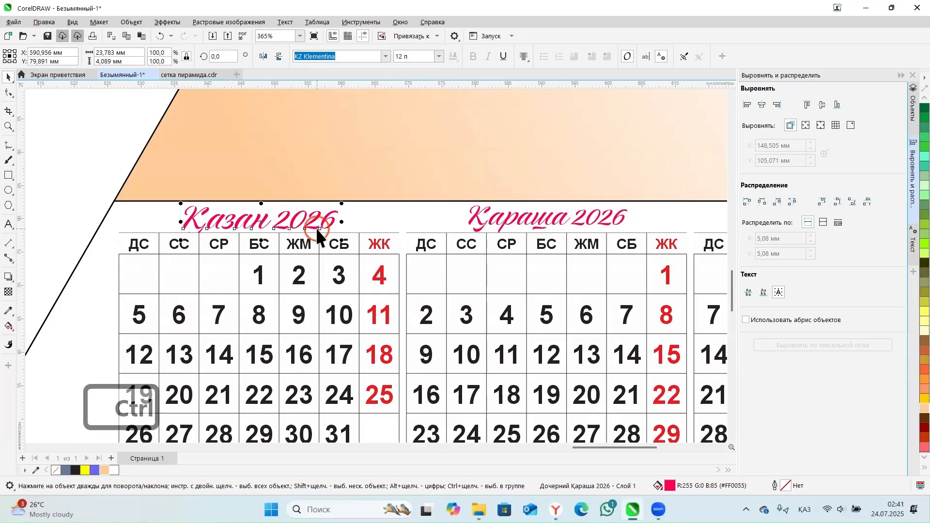
# Set the "Қазан 2026" heading to 12 pt and move it slightly up, clear of the weekday row.
pyautogui.write('12')
pyautogui.press('Return')
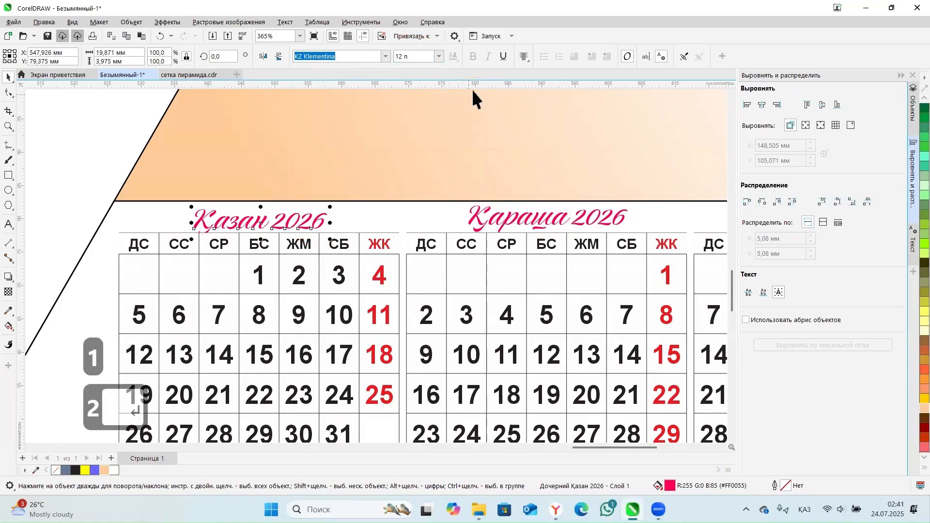
pyautogui.moveTo(311, 218); pyautogui.dragTo(310, 223)
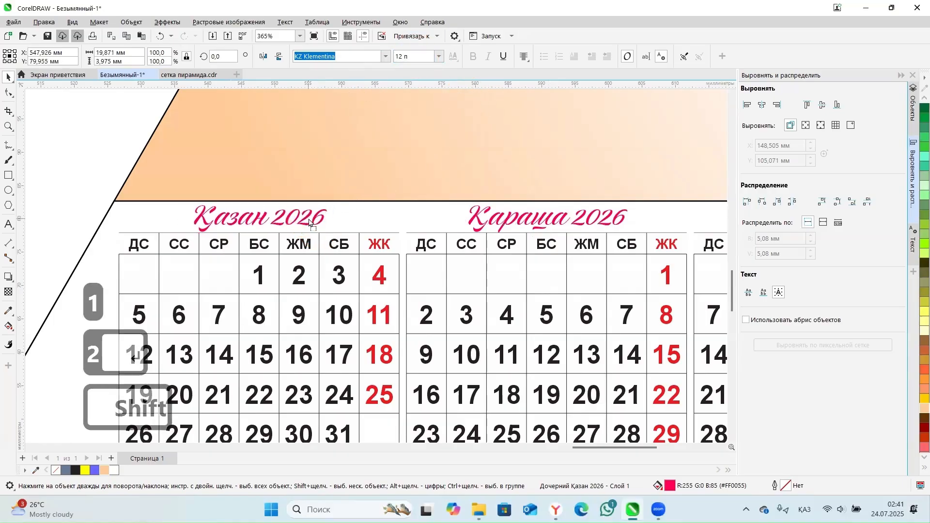
# Set the "Желтоқсан 2026" heading in the fourth triangle to 12 pt and move it slightly up.
pyautogui.scroll(-3, 622, 234)
pyautogui.keyDown('ctrl'); pyautogui.click(595, 229); pyautogui.keyUp('ctrl')
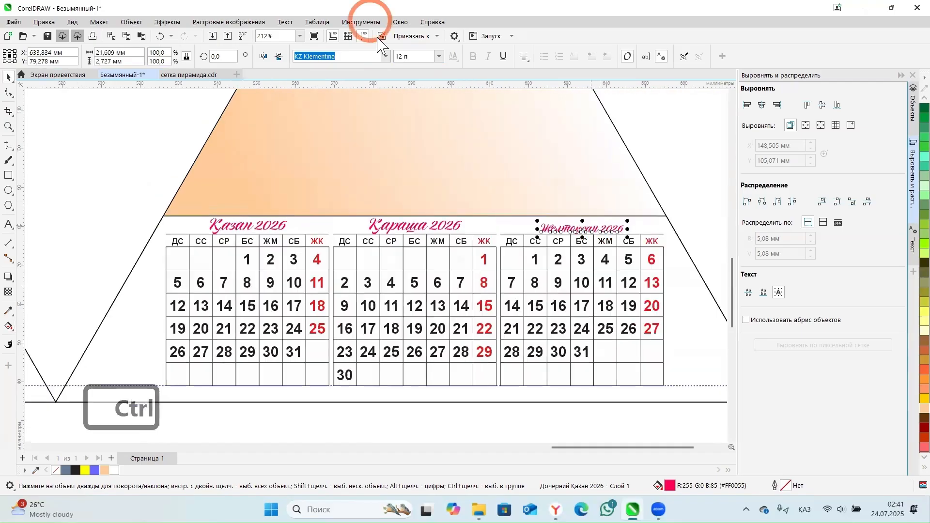
pyautogui.click(411, 56)
pyautogui.write('12')
pyautogui.press('Return')
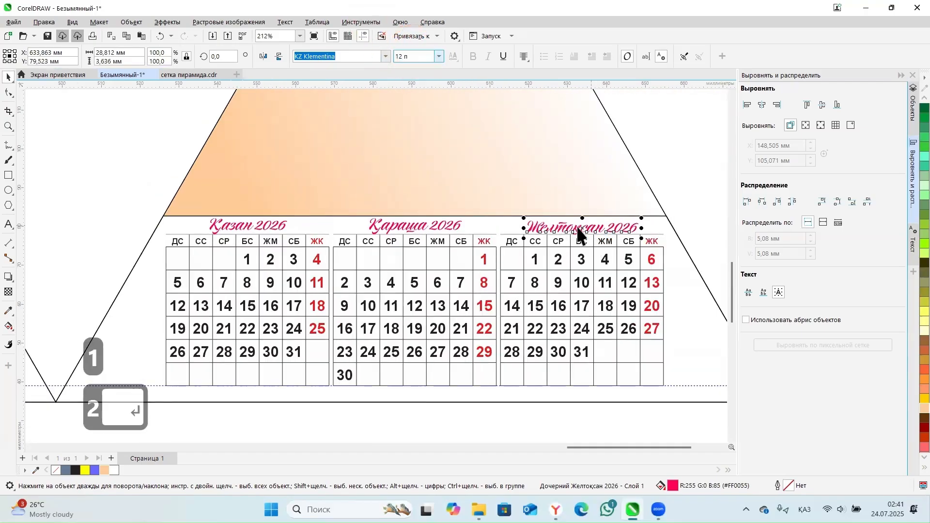
pyautogui.scroll(5, 579, 234)
pyautogui.moveTo(570, 243); pyautogui.dragTo(569, 239)
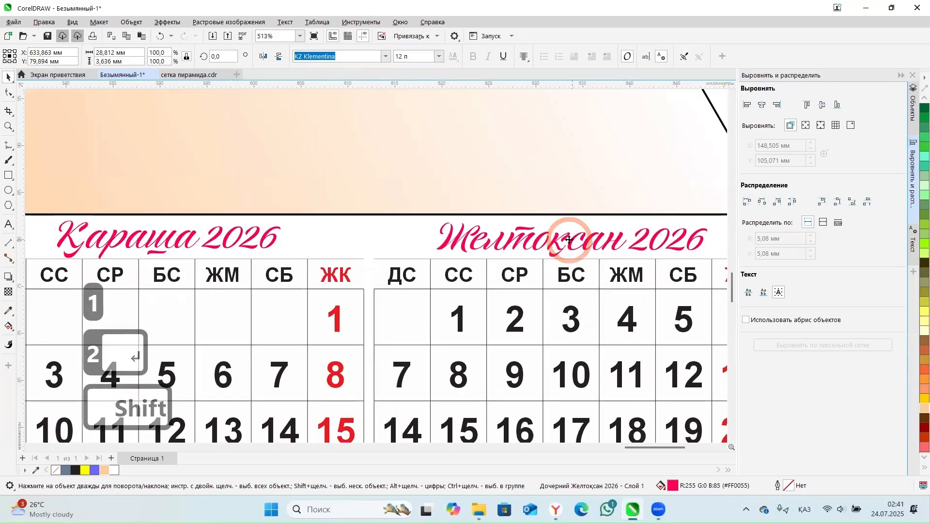
# Set the "Қыркүйек 2026" heading in the third triangle to 12 pt and move it slightly up.
pyautogui.scroll(-8, 569, 240)
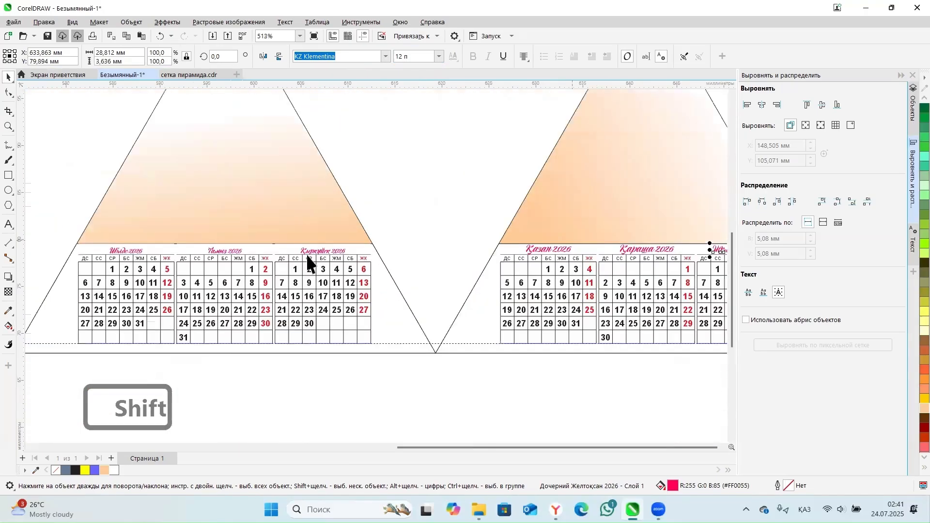
pyautogui.scroll(3, 310, 252)
pyautogui.keyDown('ctrl'); pyautogui.click(332, 252); pyautogui.keyUp('ctrl')
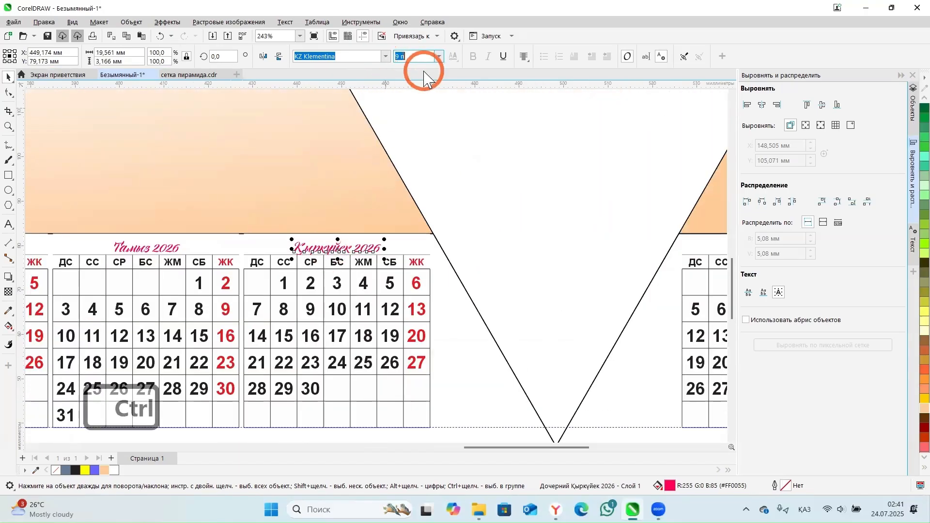
pyautogui.write('12')
pyautogui.press('Return')
pyautogui.scroll(3, 355, 244)
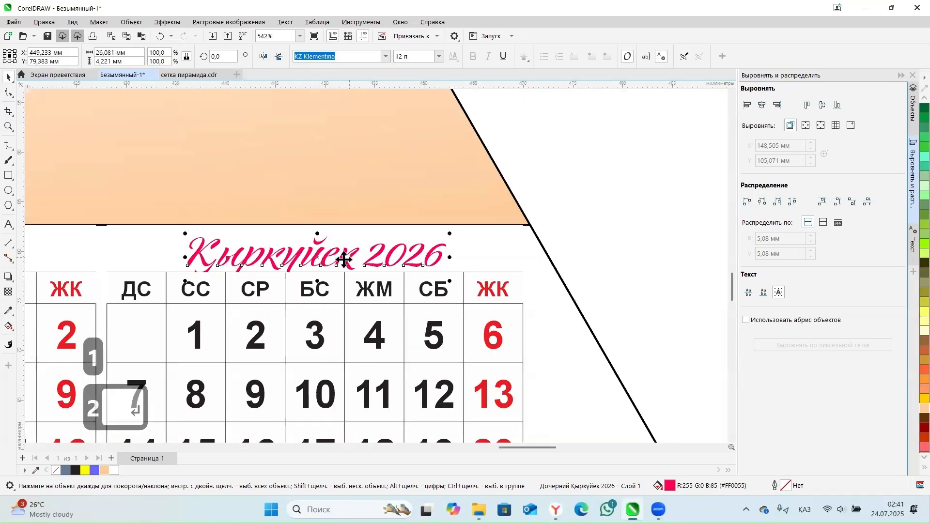
pyautogui.moveTo(343, 259); pyautogui.dragTo(344, 253)
# Set the "Тамыз 2026" heading in the third triangle to 12 pt and move it slightly up within the strip.
pyautogui.scroll(-2, 365, 262)
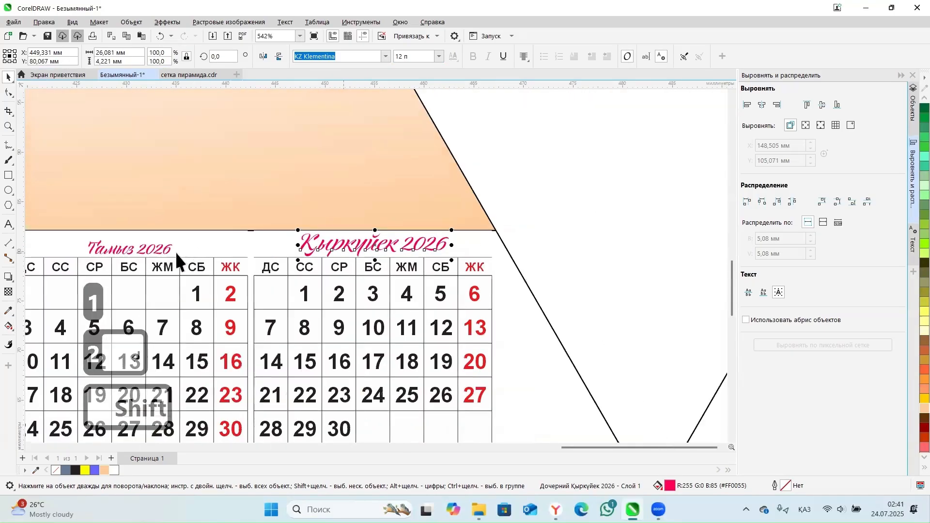
pyautogui.scroll(-2, 175, 251)
pyautogui.keyDown('ctrl'); pyautogui.click(172, 248); pyautogui.keyUp('ctrl')
pyautogui.write('12')
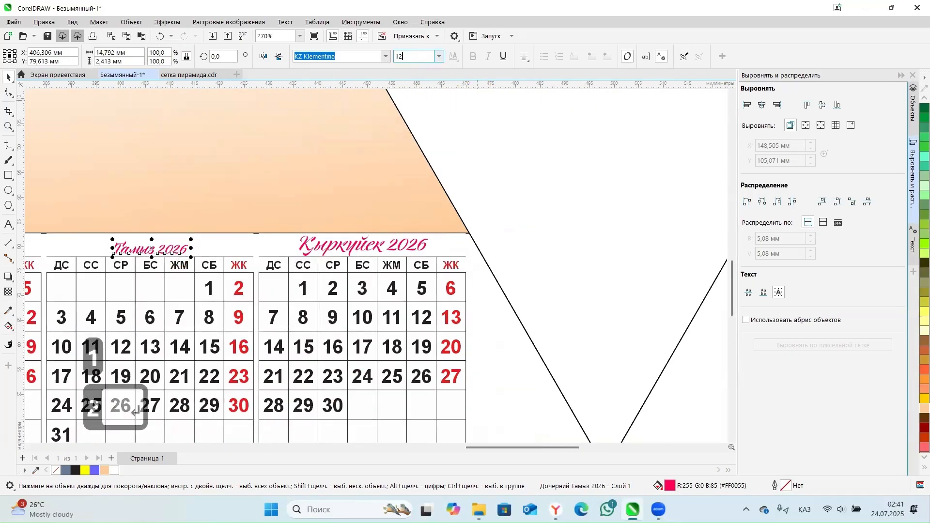
pyautogui.press('Return')
pyautogui.scroll(3, 156, 251)
pyautogui.moveTo(157, 251); pyautogui.dragTo(161, 260)
# Set the font size of the "Шілде 2026" heading in the third triangle to 12 pt.
pyautogui.scroll(-3, 675, 222)
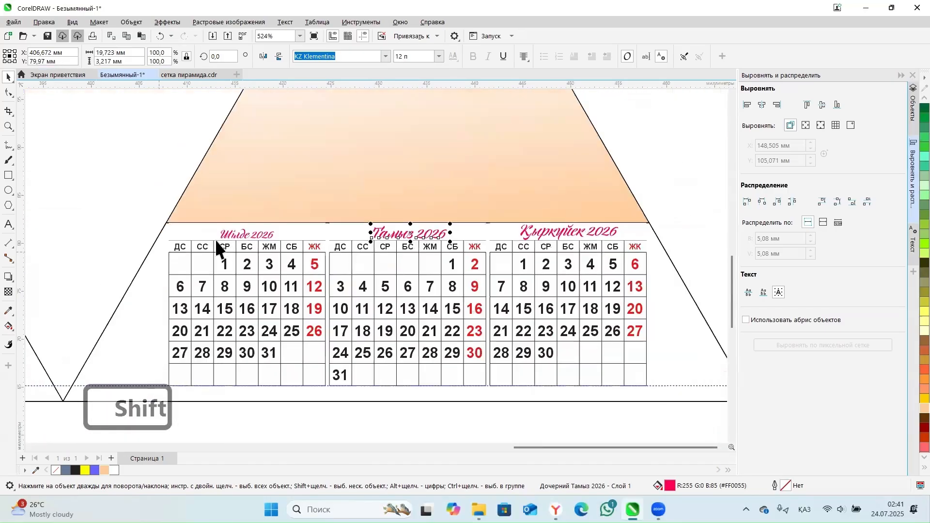
pyautogui.scroll(2, 216, 242)
pyautogui.keyDown('ctrl'); pyautogui.click(248, 233); pyautogui.keyUp('ctrl')
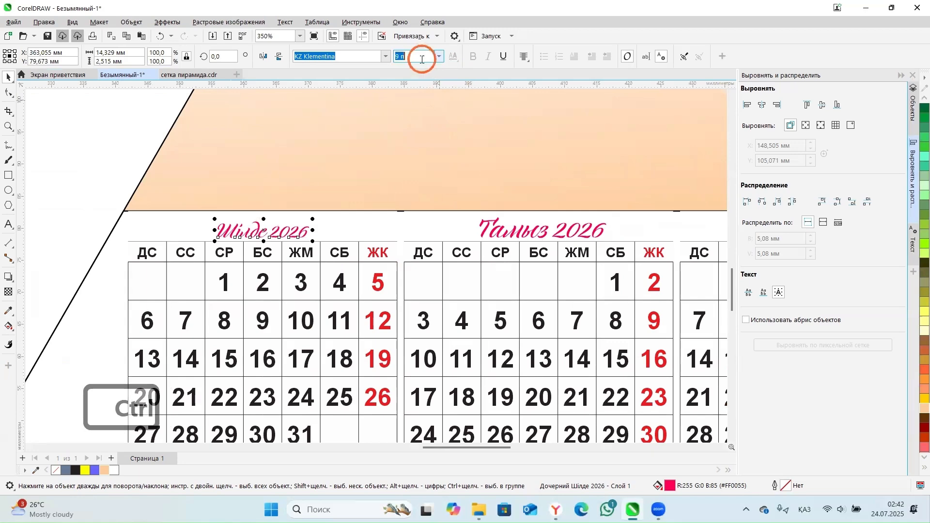
pyautogui.write('12')
pyautogui.press('Return')
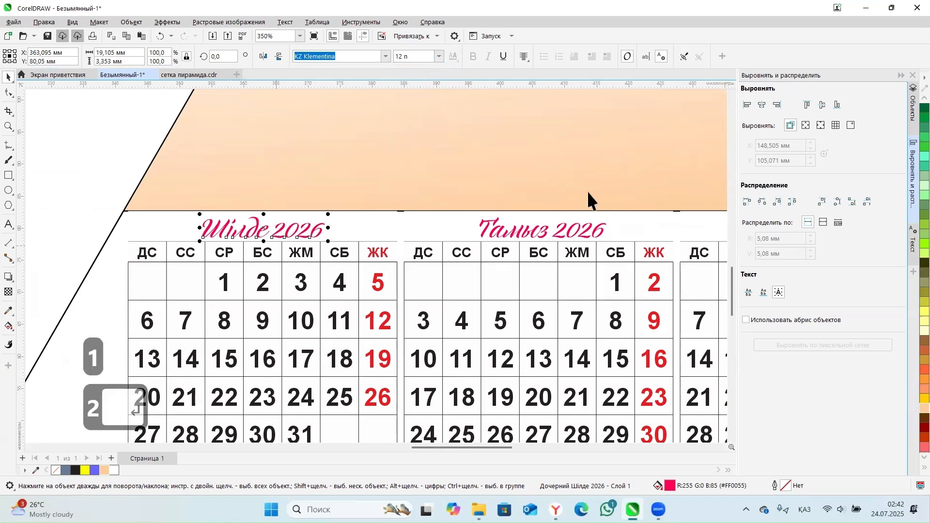
# Set the font size of the "Маусым 2026" heading in the second triangle to 12 pt.
pyautogui.scroll(-2, 317, 210)
pyautogui.hscroll(-3, 215, 203)
pyautogui.scroll(2, 215, 203)
pyautogui.keyDown('ctrl'); pyautogui.click(175, 213); pyautogui.keyUp('ctrl')
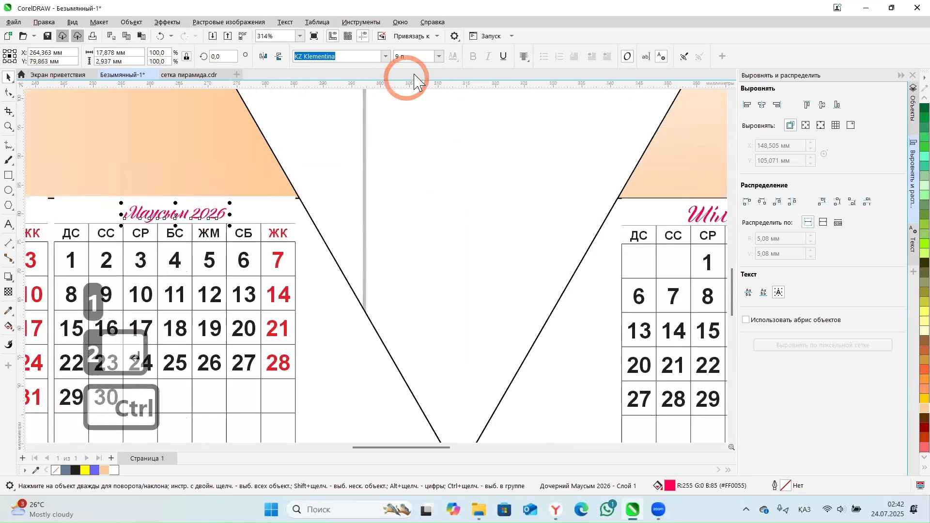
pyautogui.click(424, 57)
pyautogui.write('12')
pyautogui.press('Return')
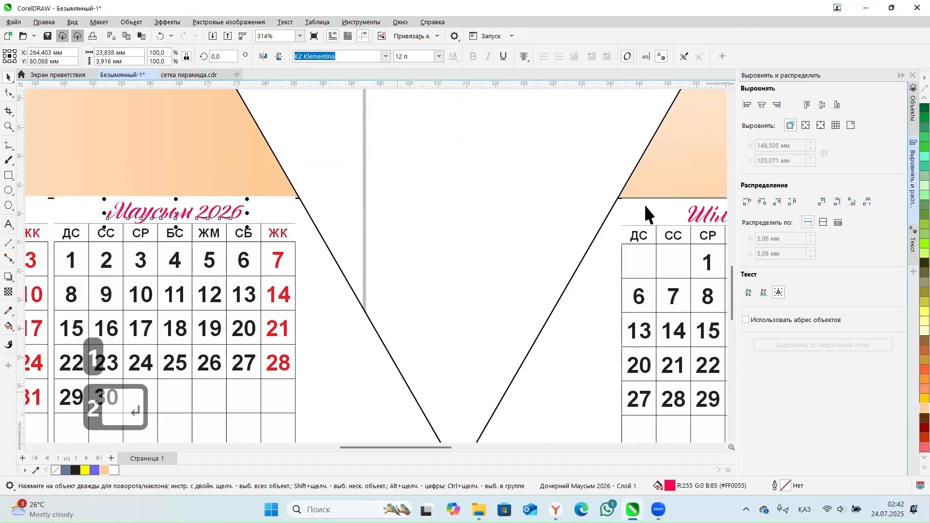
# Set the font size of the "Мамыр 2026" heading in the second triangle to 12 pt.
pyautogui.scroll(-1, 210, 200)
pyautogui.hscroll(-2, 203, 218)
pyautogui.scroll(2, 189, 213)
pyautogui.keyDown('ctrl'); pyautogui.click(191, 213); pyautogui.keyUp('ctrl')
pyautogui.click(418, 62)
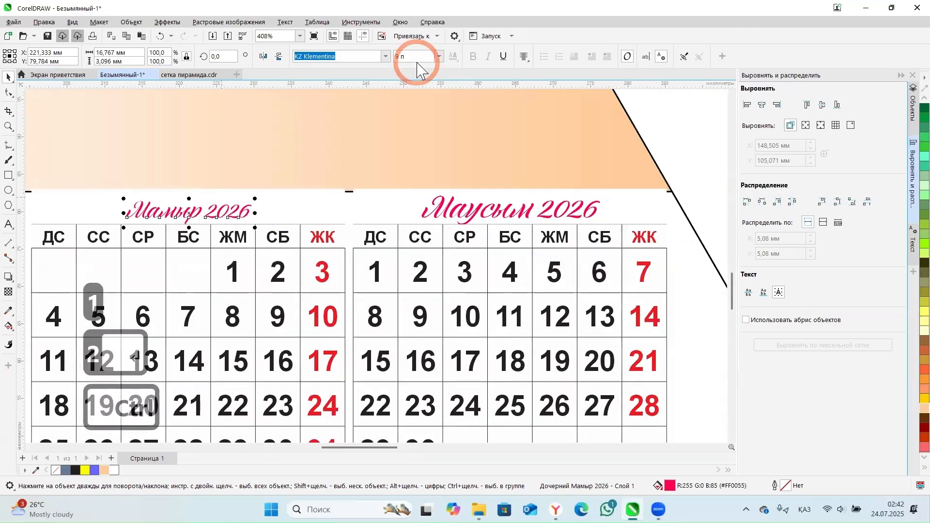
pyautogui.write('12')
pyautogui.press('Return')
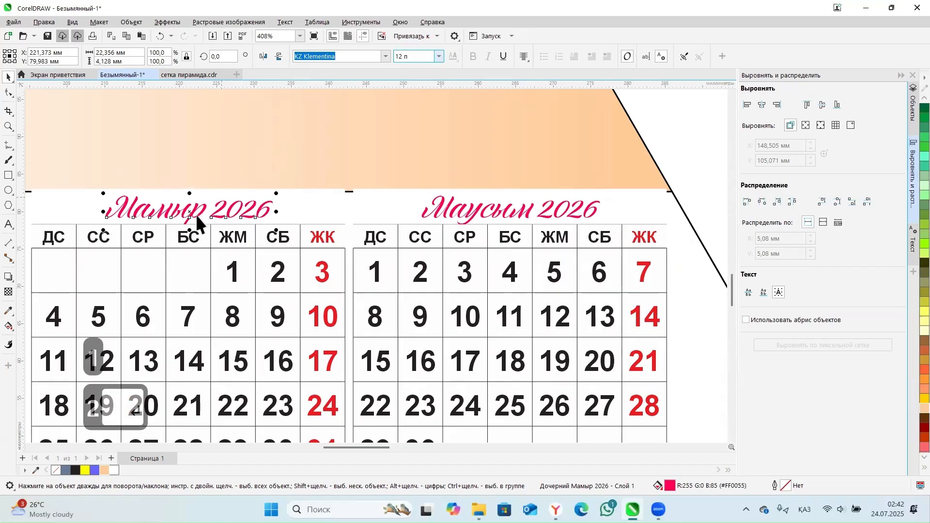
# Move the "Мамыр 2026" and "Маусым 2026" headings in the second triangle slightly up within their white strip.
pyautogui.scroll(2, 195, 214)
pyautogui.keyDown('shift'); pyautogui.click(191, 212); pyautogui.keyUp('shift')
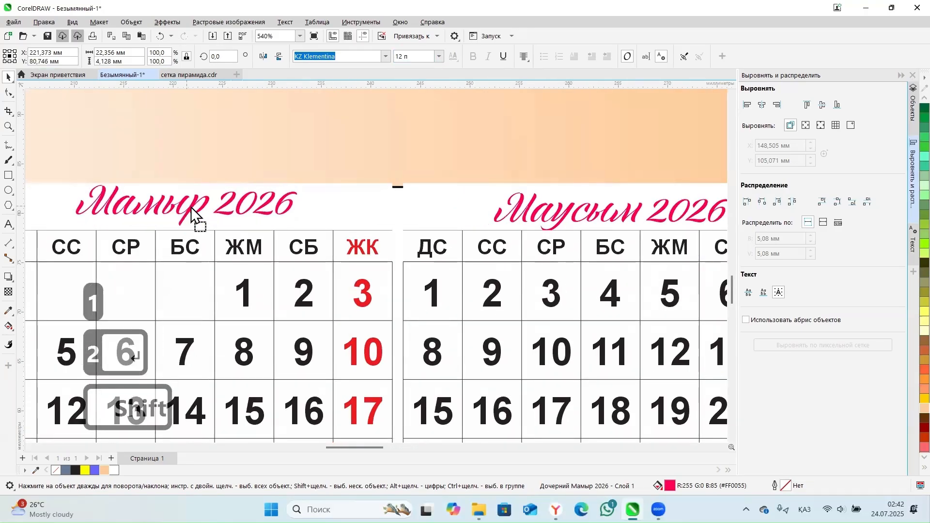
pyautogui.keyDown('ctrl'); pyautogui.click(190, 209); pyautogui.keyUp('ctrl')
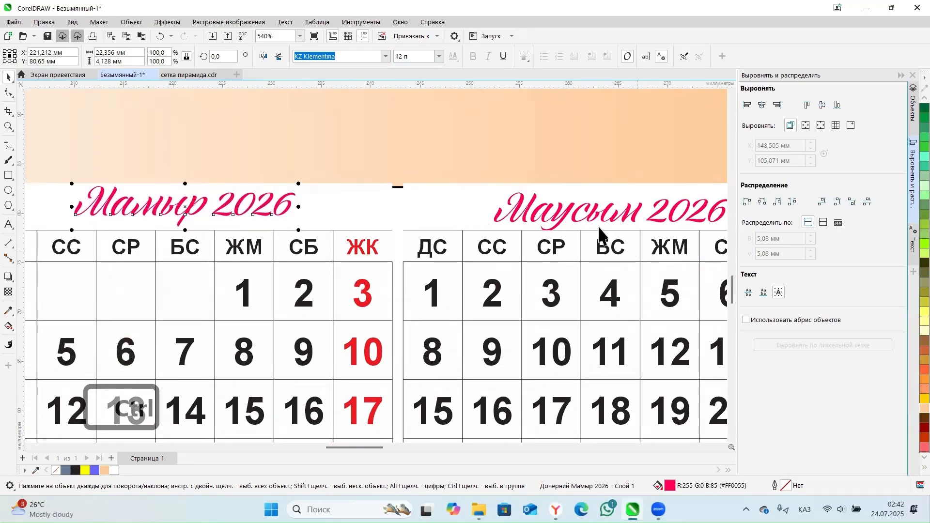
pyautogui.keyDown('ctrl'); pyautogui.click(610, 213); pyautogui.keyUp('ctrl')
pyautogui.moveTo(612, 213); pyautogui.dragTo(610, 208)
# Set the "Сәуір 2026" heading in the second triangle to 12 pt and move it slightly up.
pyautogui.scroll(-4, 647, 232)
pyautogui.scroll(3, 264, 228)
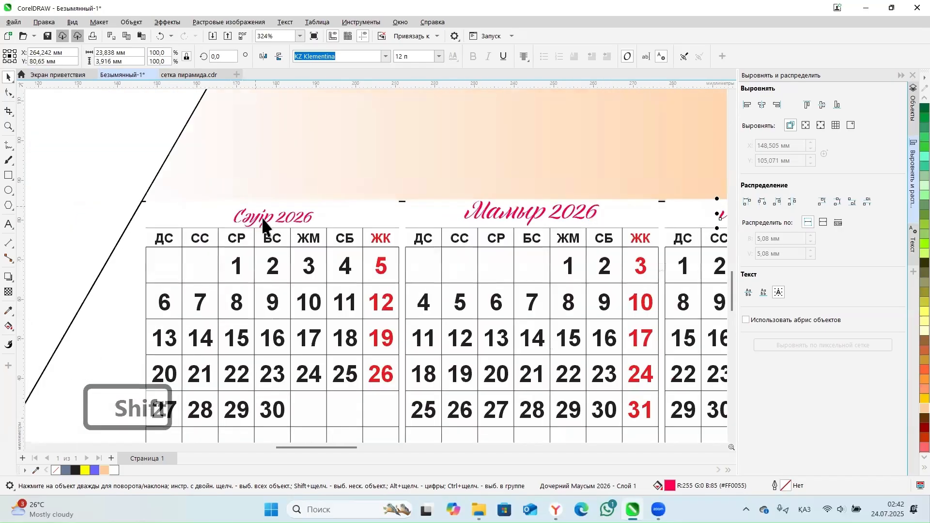
pyautogui.keyDown('ctrl'); pyautogui.click(265, 230); pyautogui.keyUp('ctrl')
pyautogui.click(415, 56)
pyautogui.write('12')
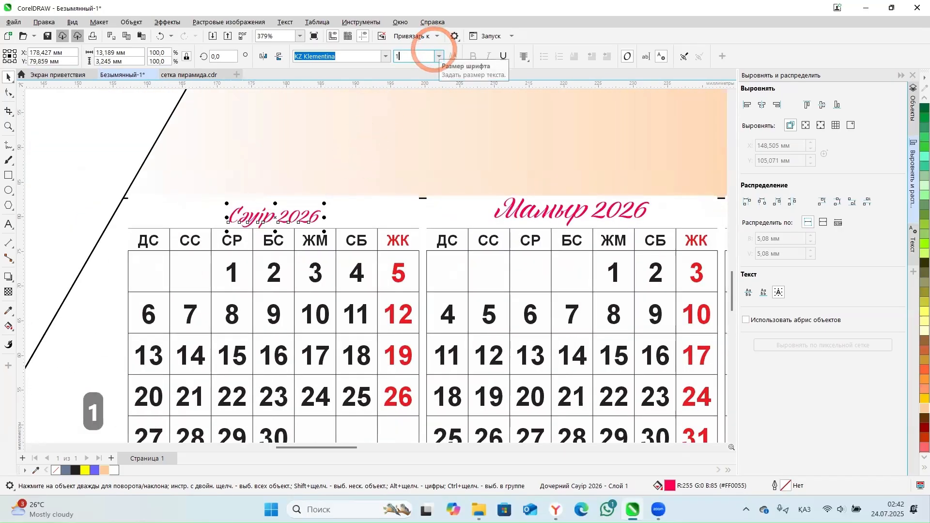
pyautogui.press('Return')
pyautogui.scroll(3, 261, 222)
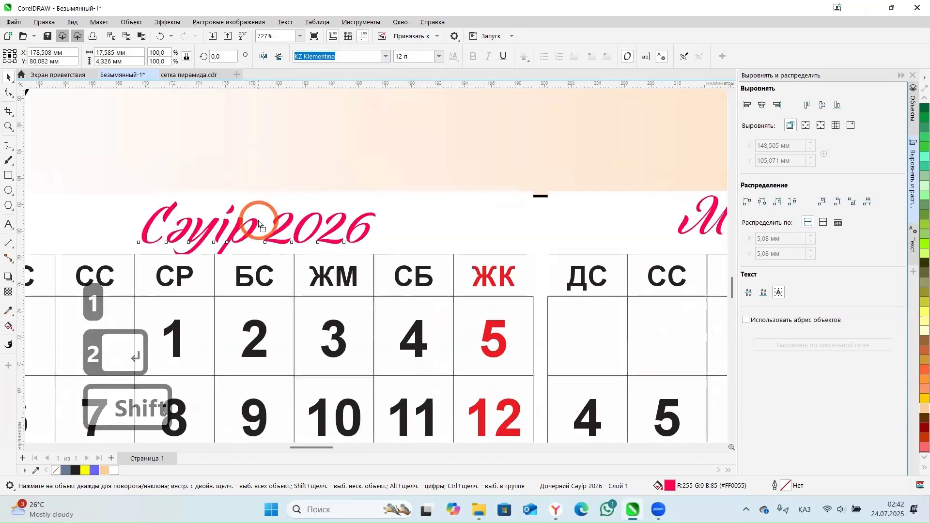
pyautogui.moveTo(258, 219); pyautogui.dragTo(262, 219)
pyautogui.scroll(-4, 265, 224)
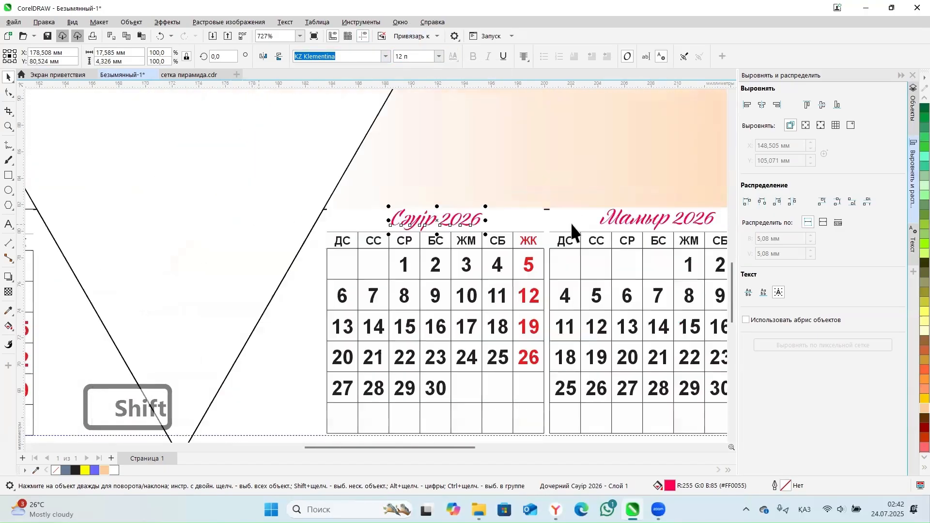
# Set the "Наурыз 2026" heading in the first triangle to 12 pt and move it slightly up within the strip.
pyautogui.scroll(-4, 269, 220)
pyautogui.scroll(3, 308, 227)
pyautogui.keyDown('ctrl'); pyautogui.click(308, 228); pyautogui.keyUp('ctrl')
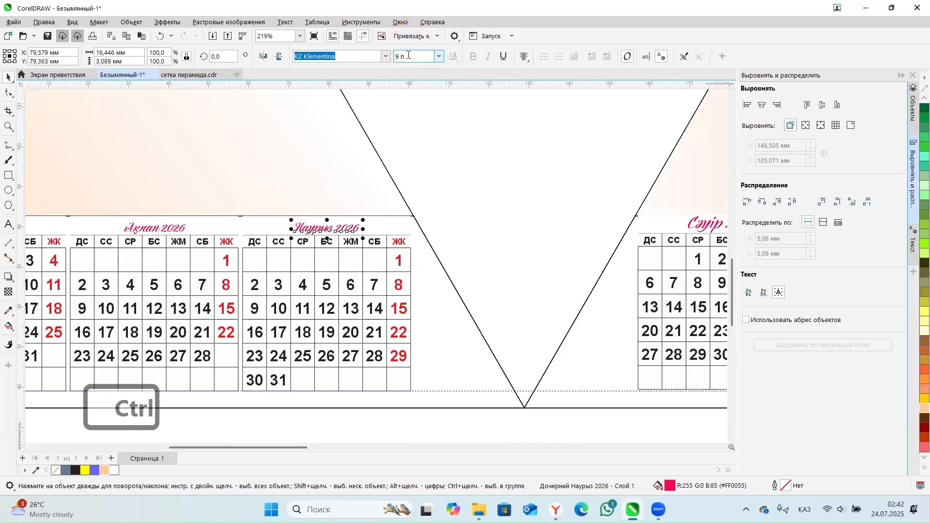
pyautogui.write('12')
pyautogui.press('Return')
pyautogui.scroll(4, 290, 234)
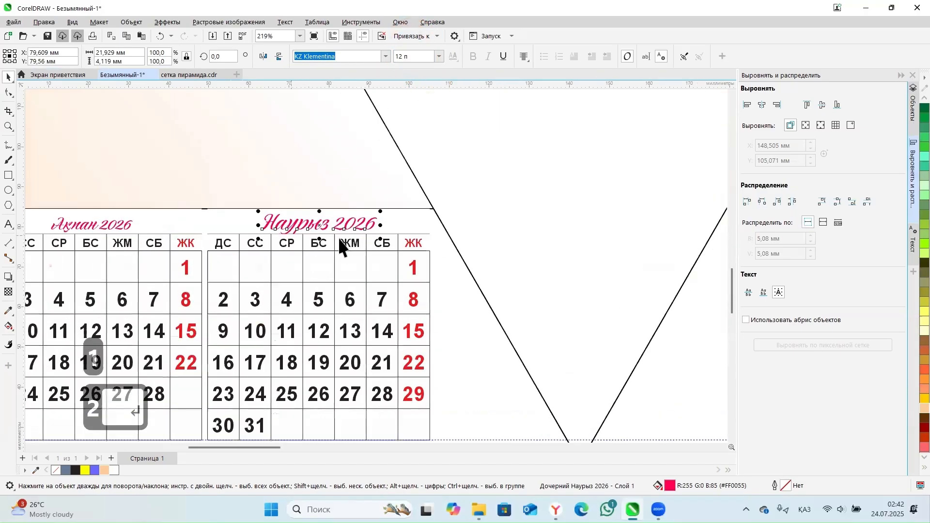
pyautogui.moveTo(302, 217); pyautogui.dragTo(304, 214)
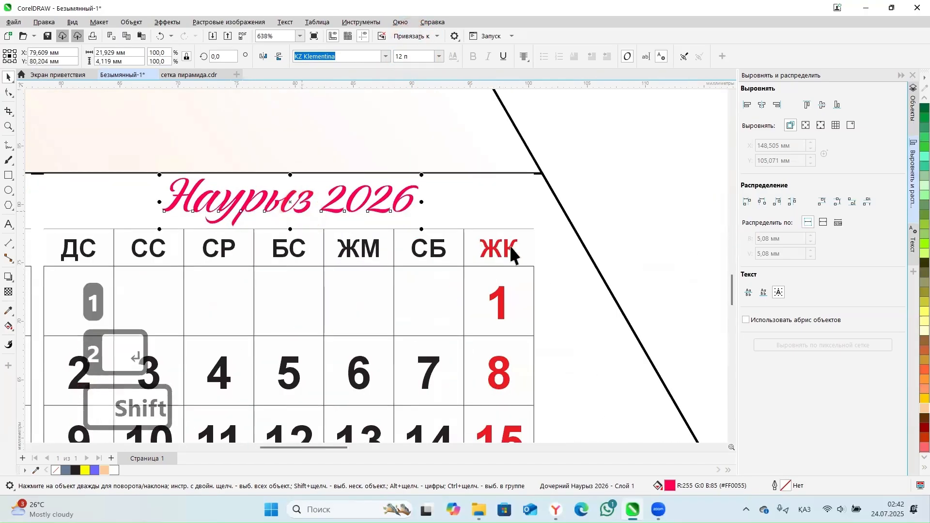
# Set the font size of the "Ақпан 2026" heading in the first triangle to 12 pt.
pyautogui.scroll(-3, 239, 248)
pyautogui.scroll(2, 243, 245)
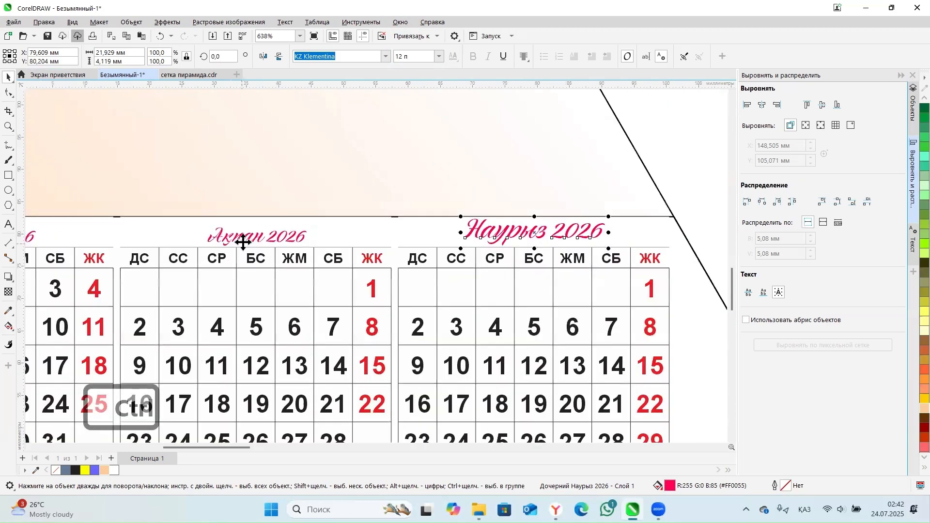
pyautogui.keyDown('ctrl'); pyautogui.click(243, 242); pyautogui.keyUp('ctrl')
pyautogui.click(416, 56)
pyautogui.write('12')
pyautogui.press('Return')
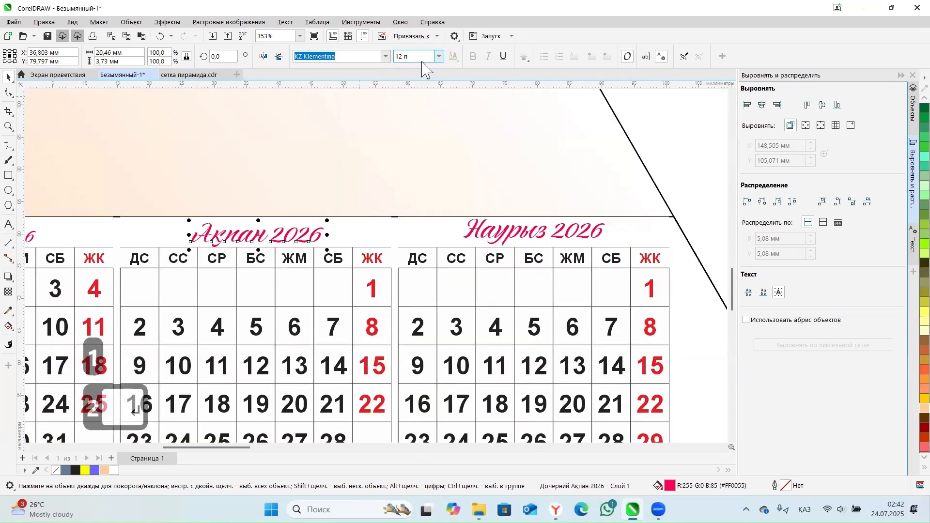
# Set the "Қаңтар 2026" heading in the first triangle to 12 pt, move it slightly up, and clear the selection.
pyautogui.scroll(-3, 206, 220)
pyautogui.keyDown('ctrl'); pyautogui.click(134, 228); pyautogui.keyUp('ctrl')
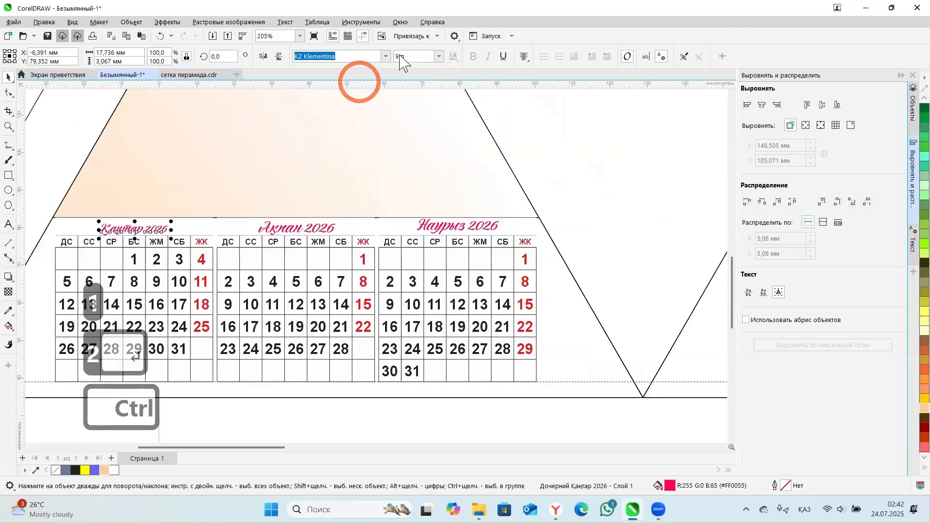
pyautogui.click(408, 57)
pyautogui.write('12')
pyautogui.press('Return')
pyautogui.scroll(3, 138, 230)
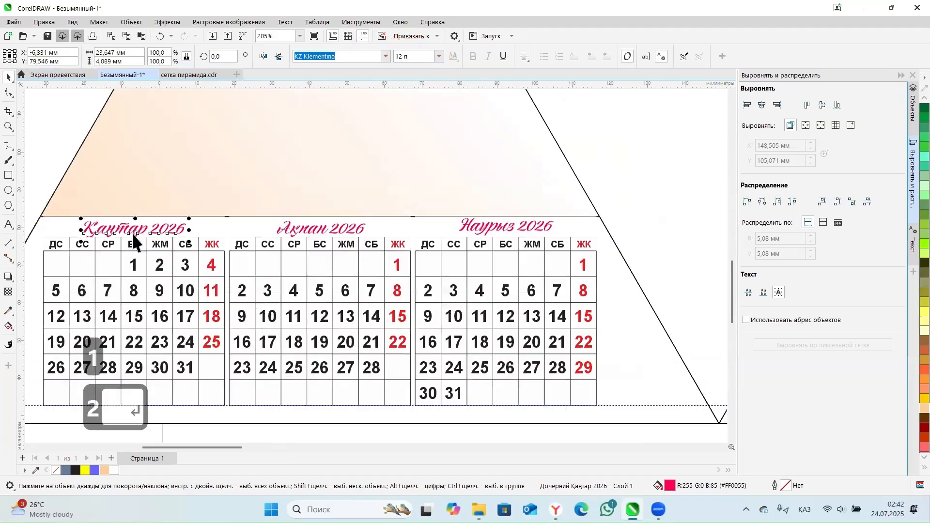
pyautogui.scroll(1, 140, 234)
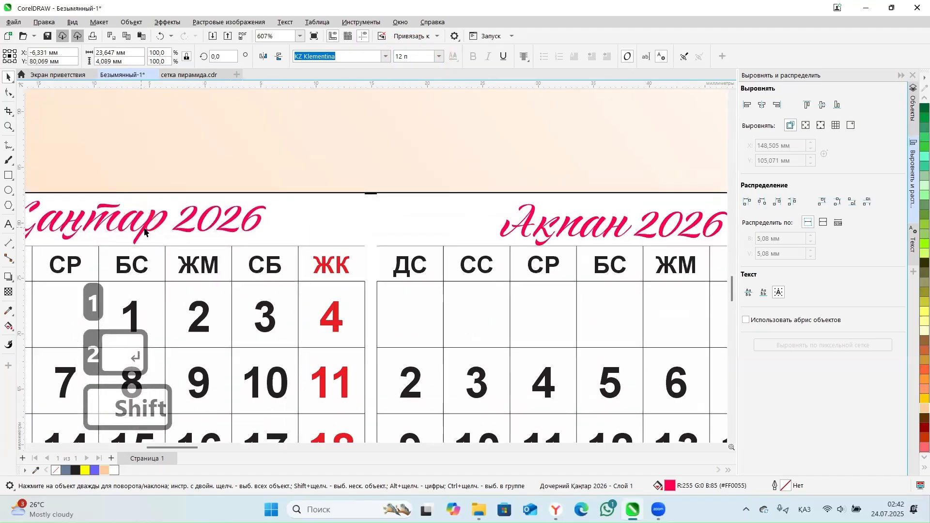
pyautogui.scroll(-1, 333, 222)
pyautogui.scroll(-5, 320, 238)
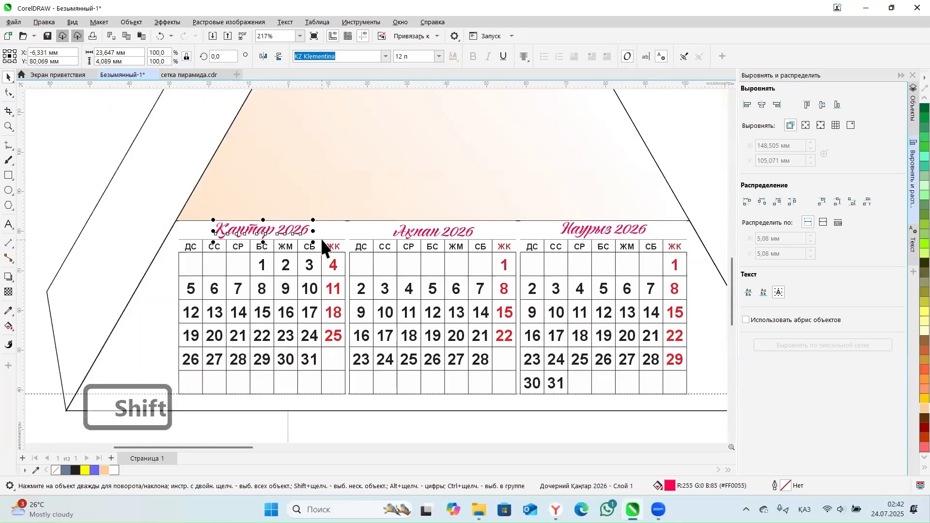
pyautogui.scroll(-6, 170, 234)
pyautogui.click(353, 393)
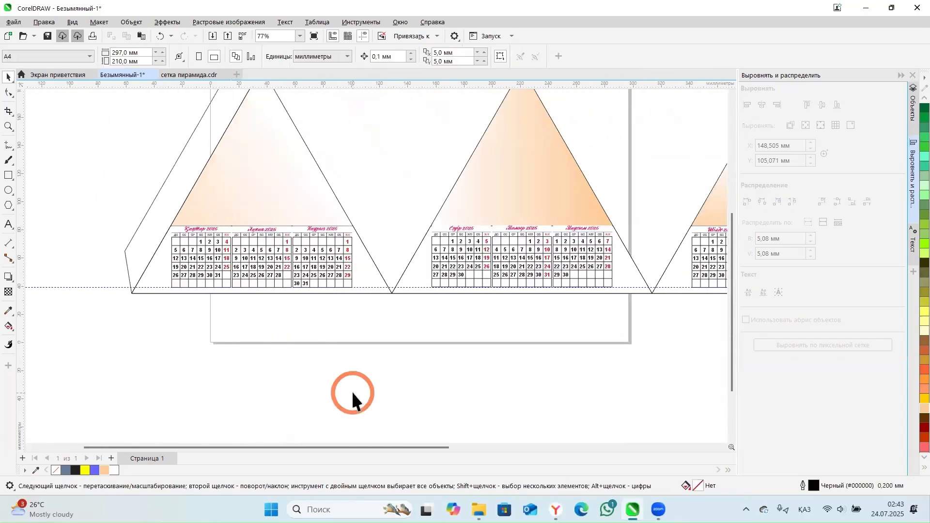
# Sample the pink of the "Қаңтар 2026" heading and apply it to that month's "ЖК" label and Sunday number 4.
pyautogui.keyDown('ctrl'); pyautogui.click(221, 261); pyautogui.keyUp('ctrl')
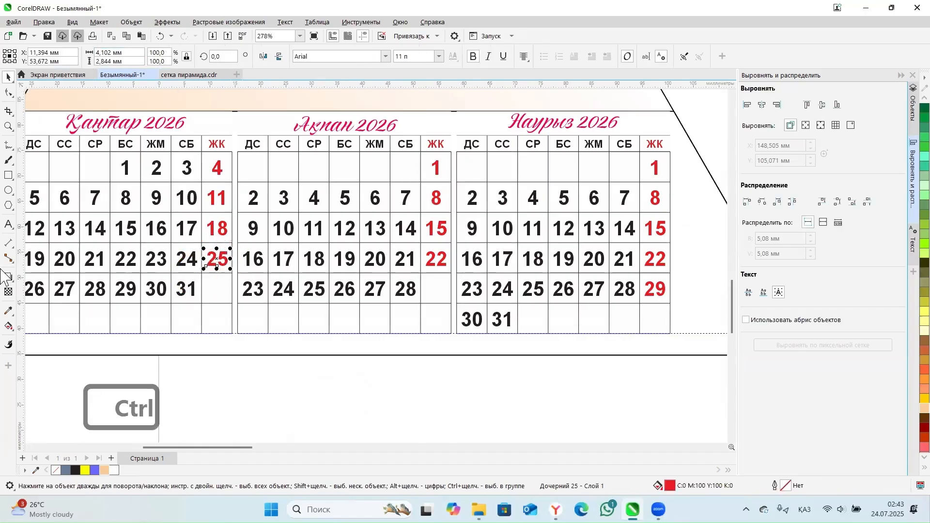
pyautogui.click(8, 311)
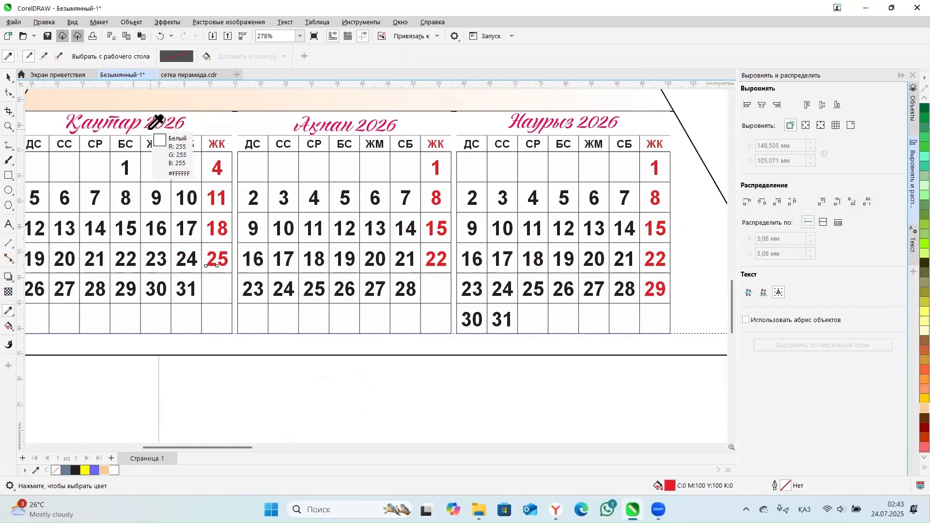
pyautogui.scroll(5, 154, 130)
pyautogui.click(178, 125)
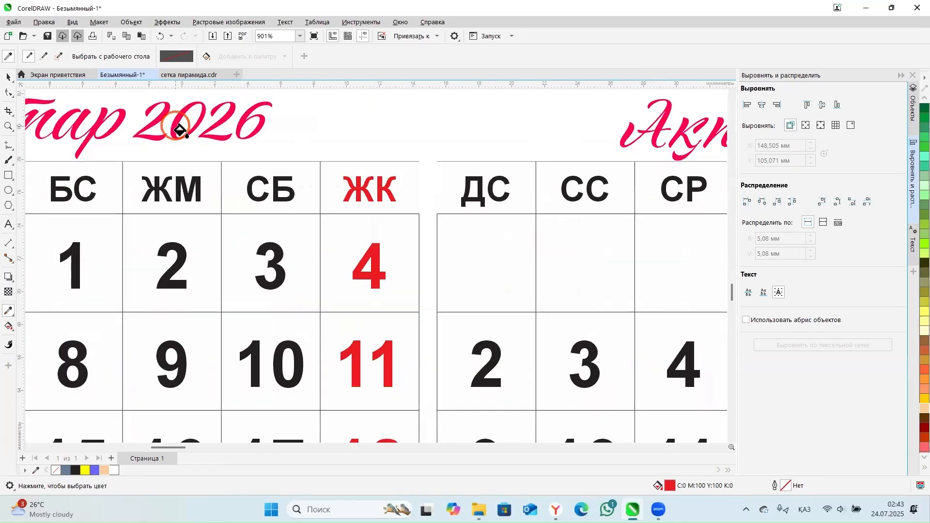
pyautogui.click(370, 271)
pyautogui.click(383, 203)
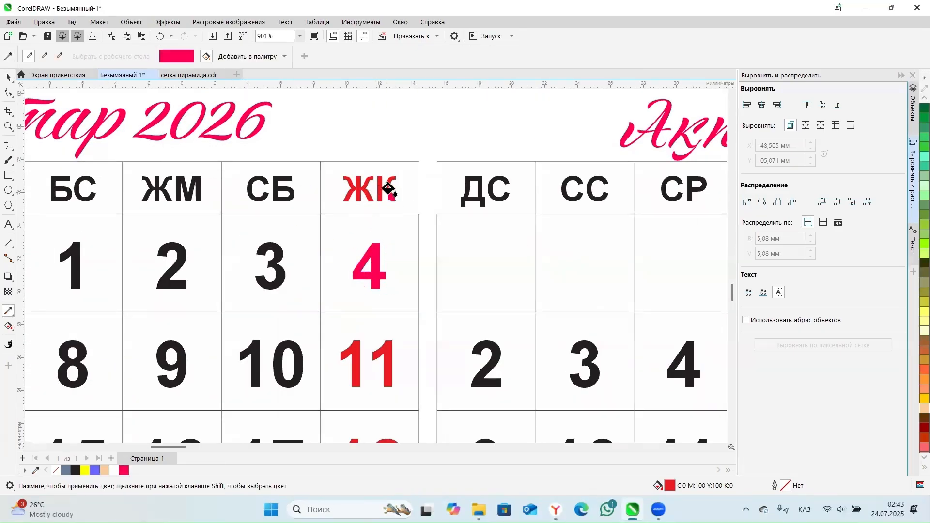
pyautogui.scroll(5, 388, 188)
pyautogui.click(384, 193)
pyautogui.scroll(-2, 401, 173)
pyautogui.scroll(-3, 401, 173)
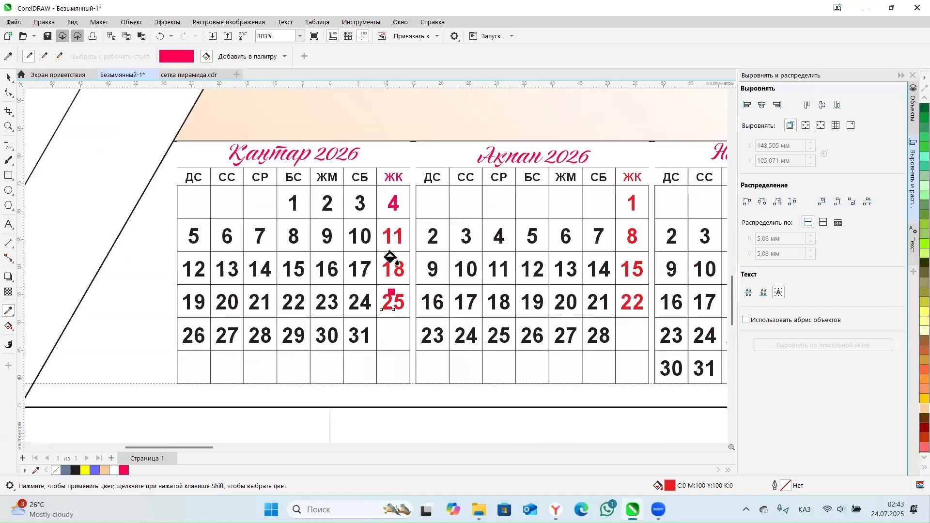
# Switch to the "сетка пирамида.cdr" document, activate the Pick tool and clear the selection of its calendar grids.
pyautogui.scroll(2, 394, 260)
pyautogui.scroll(1, 394, 239)
pyautogui.click(199, 85)
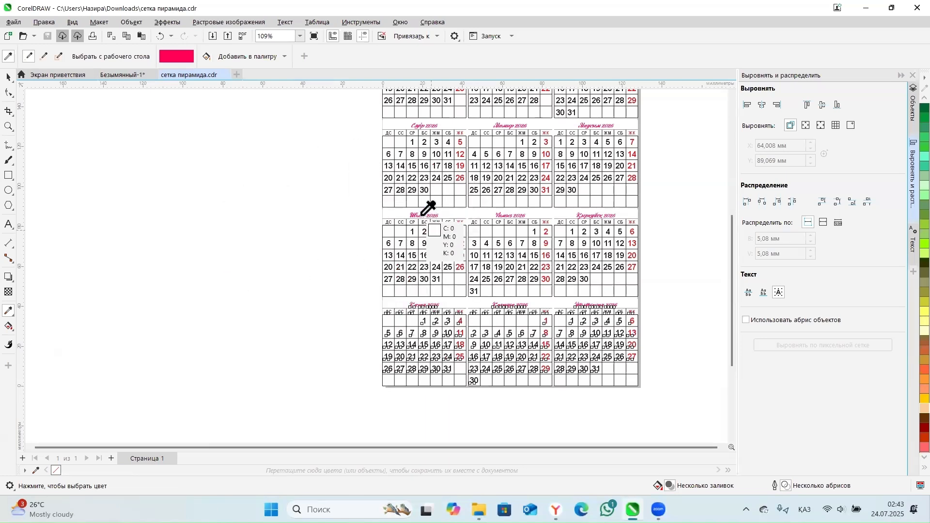
pyautogui.click(8, 76)
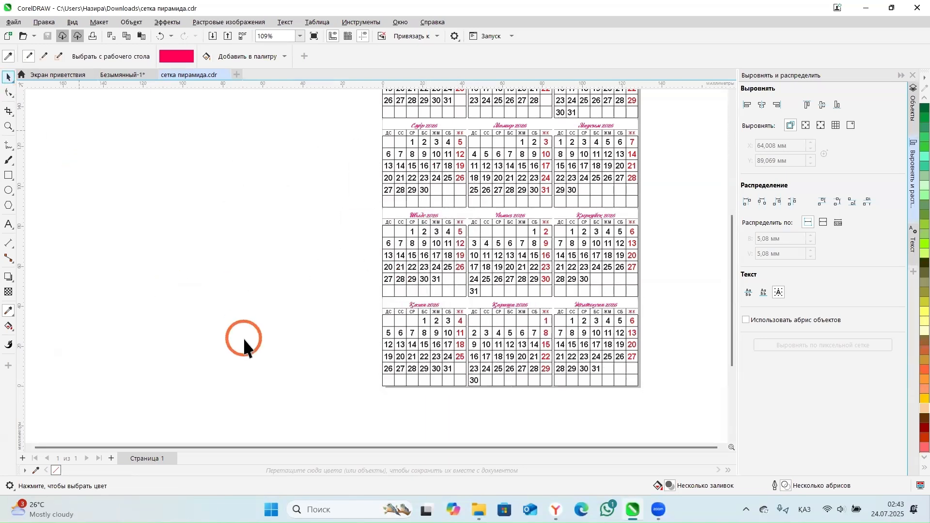
pyautogui.scroll(-2, 243, 338)
pyautogui.moveTo(545, 132); pyautogui.dragTo(222, 444)
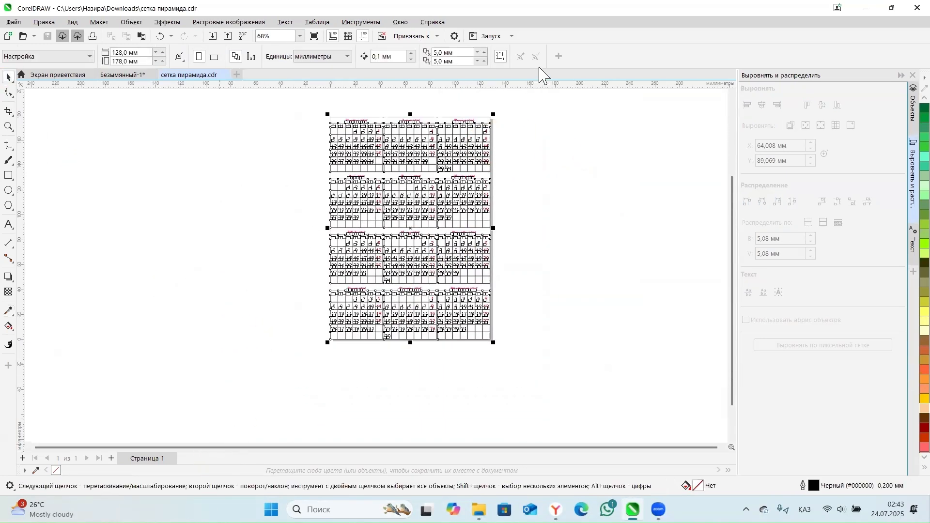
pyautogui.click(506, 145)
# Sample the pink of the "Мамыр 2026" heading into the document palette of "сетка пирамида.cdr".
pyautogui.scroll(2, 506, 145)
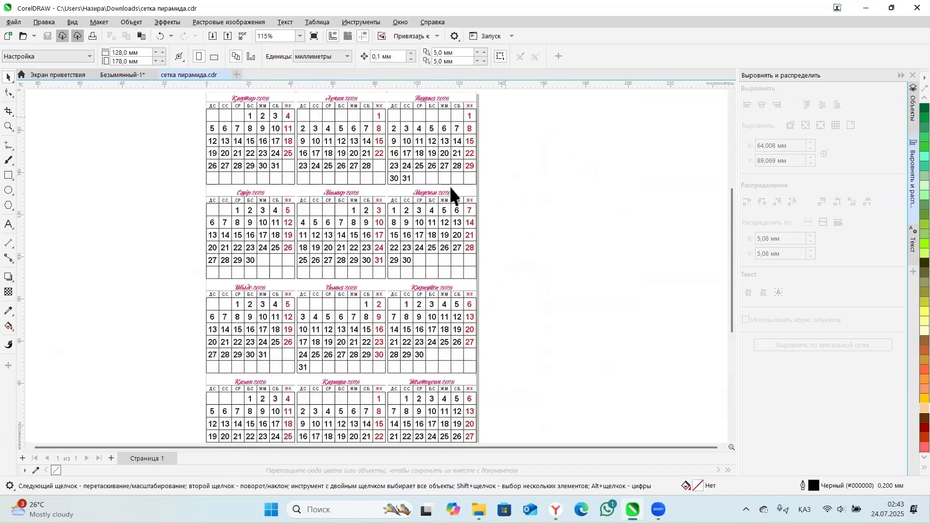
pyautogui.moveTo(448, 170); pyautogui.dragTo(451, 172)
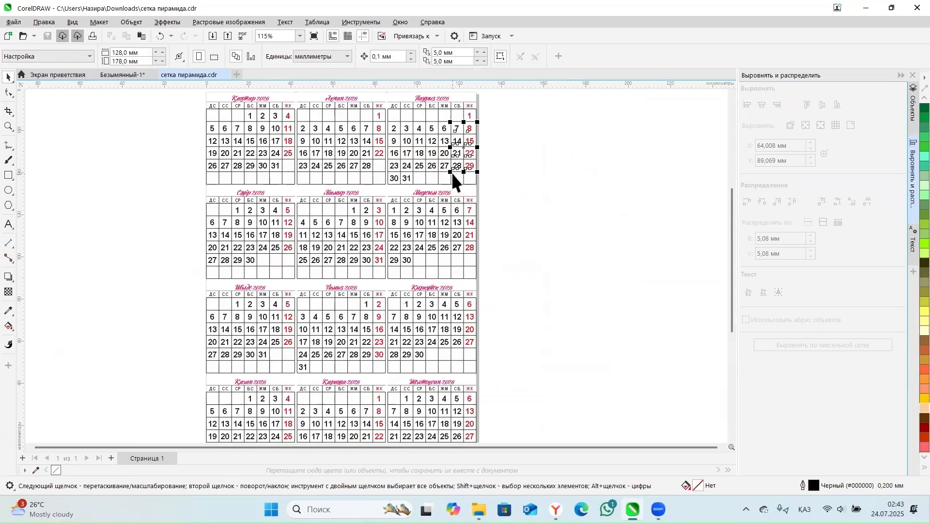
pyautogui.click(36, 470)
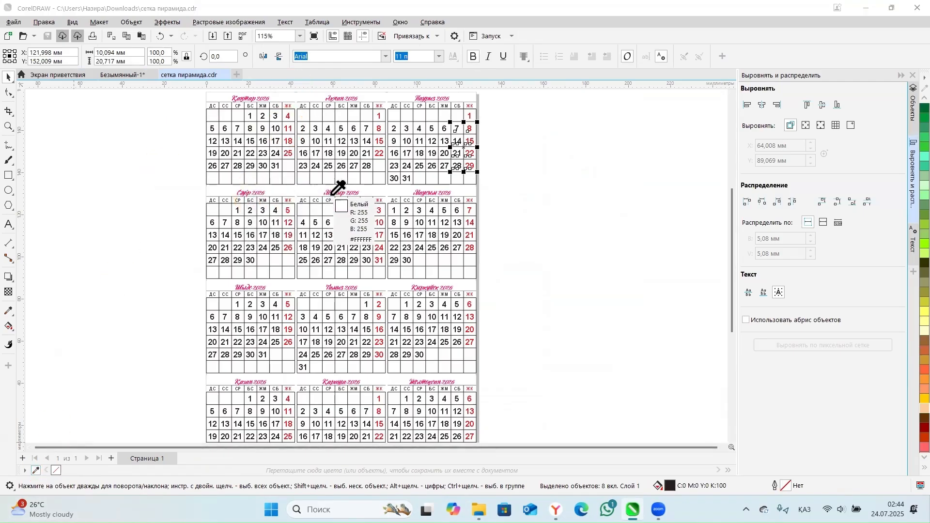
pyautogui.click(332, 194)
pyautogui.scroll(2, 468, 210)
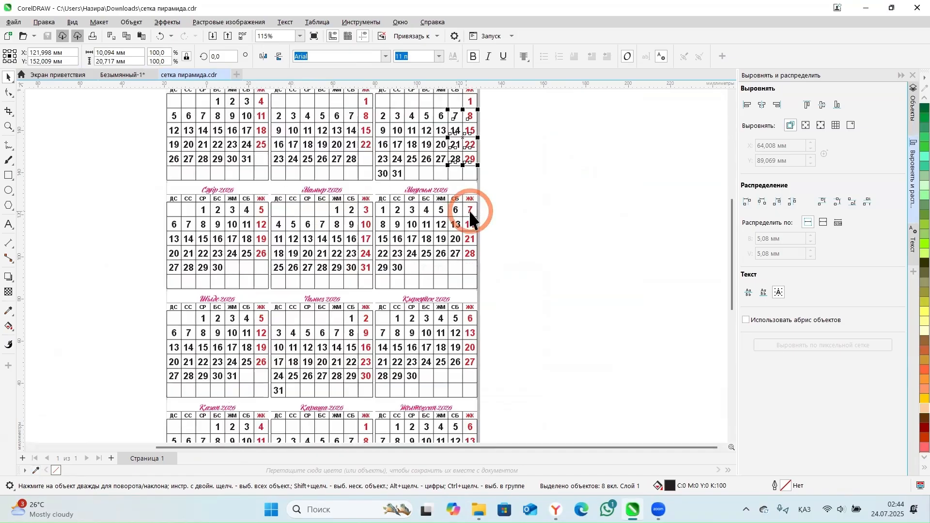
# Recolour the "СБ" and "ЖК" columns of the "Маусым 2026" block with the pink from the document palette.
pyautogui.moveTo(524, 172); pyautogui.dragTo(430, 317)
pyautogui.click(67, 477)
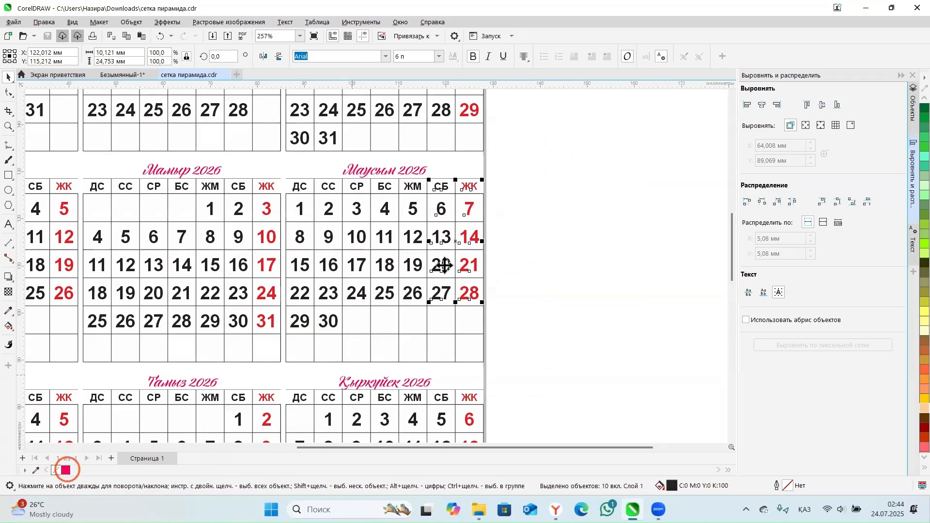
pyautogui.scroll(-2, 611, 262)
pyautogui.click(612, 263)
pyautogui.moveTo(535, 179); pyautogui.dragTo(92, 204)
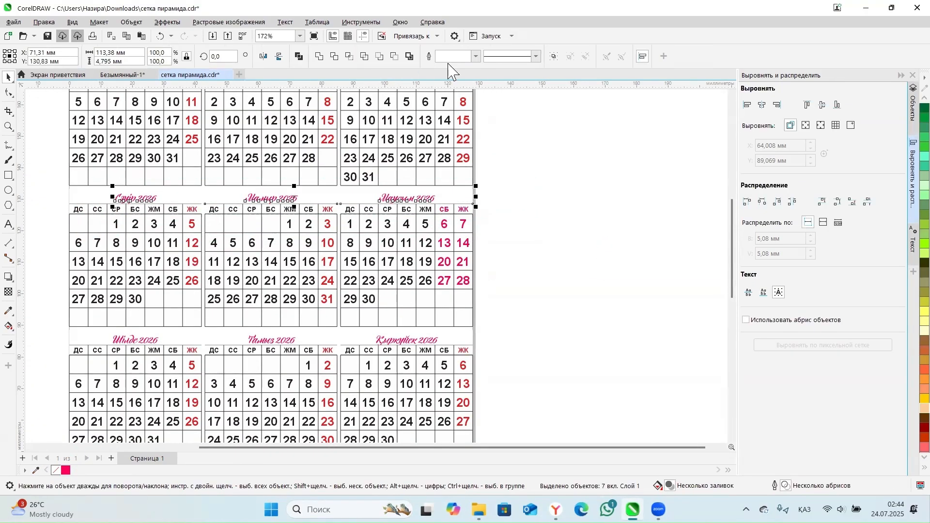
pyautogui.moveTo(505, 192); pyautogui.dragTo(80, 214)
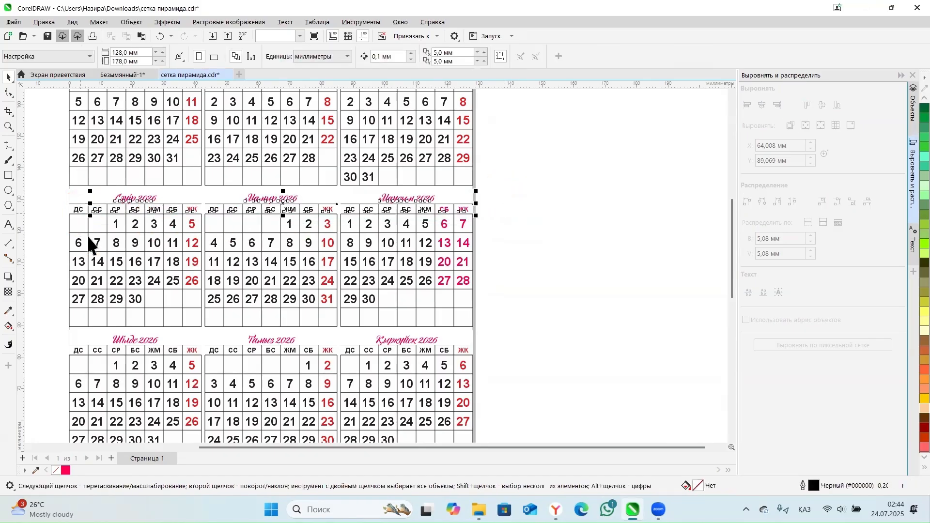
pyautogui.moveTo(499, 187); pyautogui.dragTo(99, 202)
pyautogui.click(123, 201)
# Set the "Сәуір 2026", "Мамыр 2026" and "Маусым 2026" headings to a 12 pt font size.
pyautogui.moveTo(499, 194); pyautogui.dragTo(103, 206)
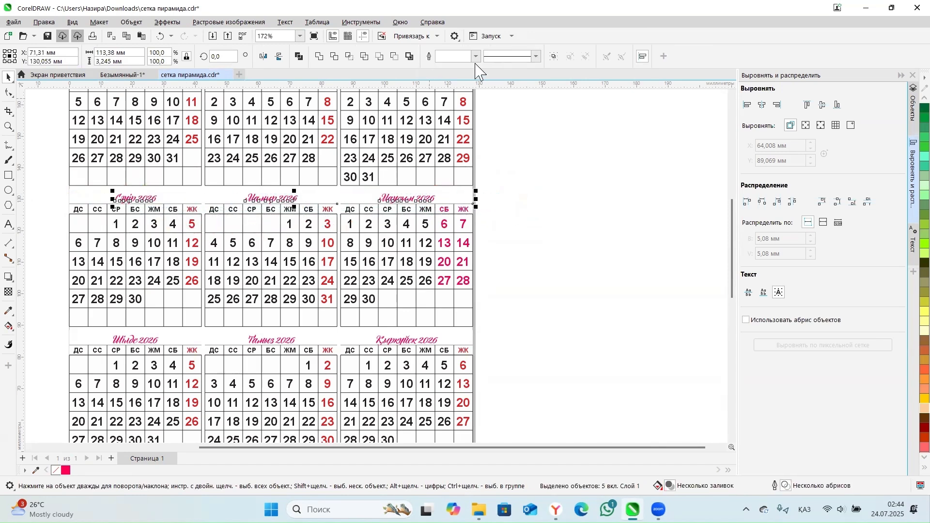
pyautogui.keyDown('shift'); pyautogui.click(304, 194); pyautogui.keyUp('shift')
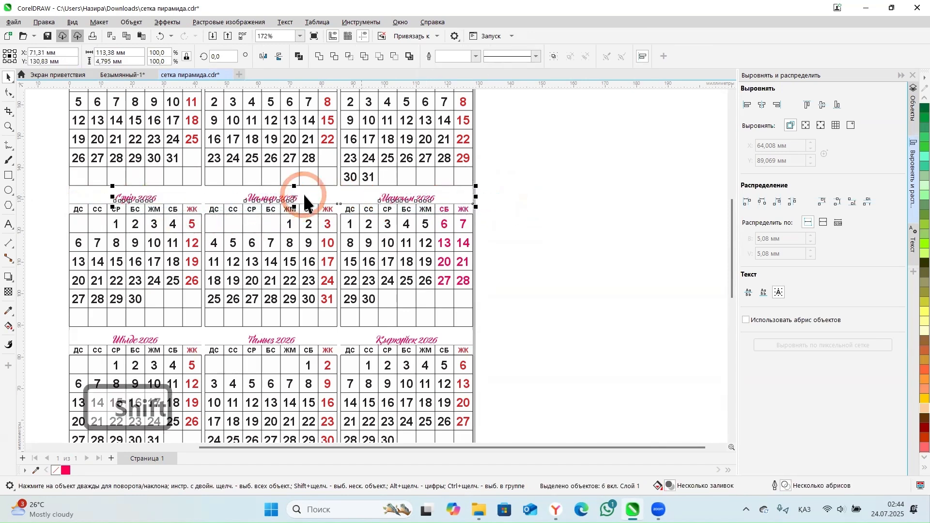
pyautogui.keyDown('shift'); pyautogui.click(208, 197); pyautogui.keyUp('shift')
pyautogui.moveTo(182, 195); pyautogui.dragTo(335, 200)
pyautogui.keyDown('shift'); pyautogui.click(337, 203); pyautogui.keyUp('shift')
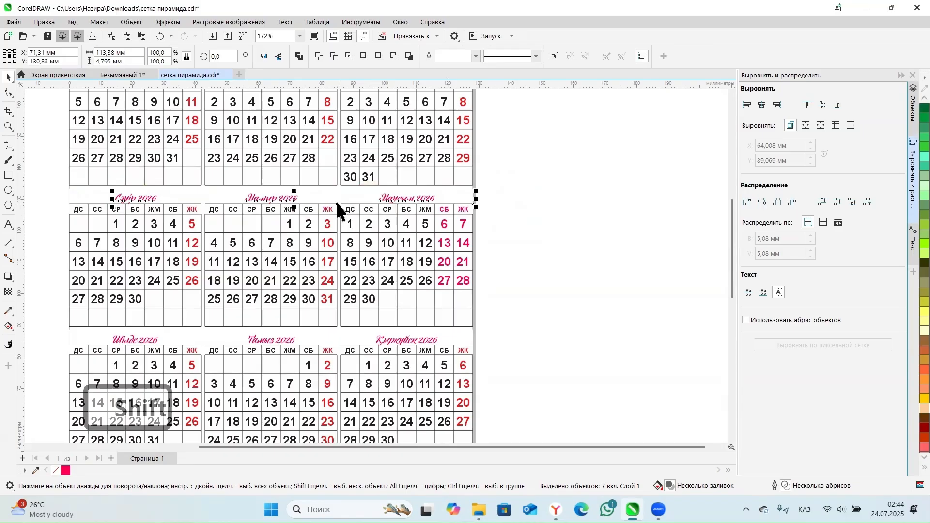
pyautogui.keyDown('shift'); pyautogui.click(442, 235); pyautogui.keyUp('shift')
pyautogui.keyDown('shift'); pyautogui.click(341, 211); pyautogui.keyUp('shift')
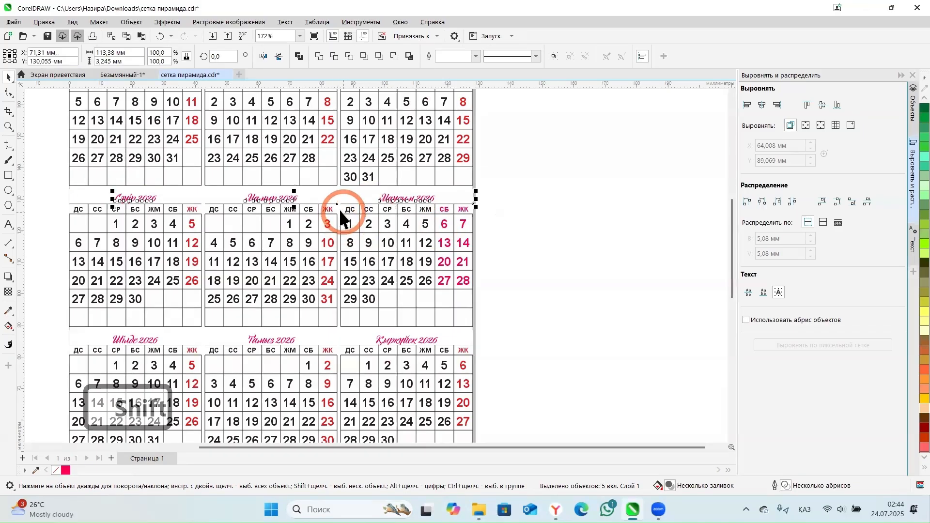
pyautogui.keyDown('shift'); pyautogui.click(336, 204); pyautogui.keyUp('shift')
pyautogui.keyDown('shift'); pyautogui.click(472, 201); pyautogui.keyUp('shift')
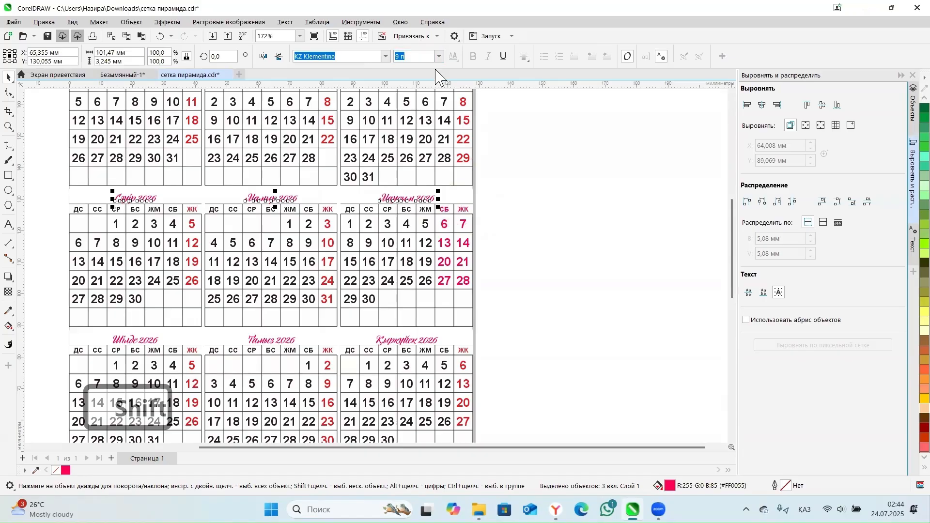
pyautogui.write('12')
pyautogui.press('Return')
pyautogui.click(438, 56)
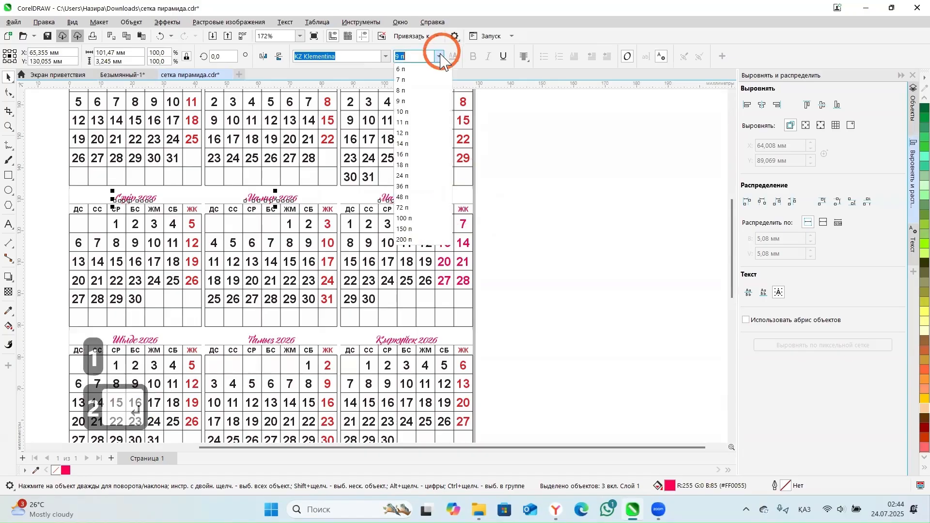
pyautogui.click(409, 227)
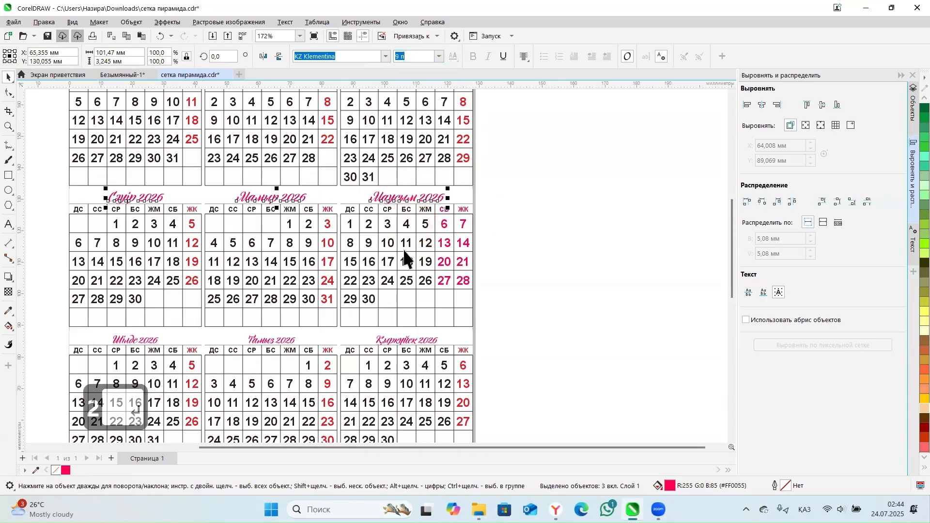
# Shift the three second-quarter month headings up by about 0.4 mm and clear the selection.
pyautogui.scroll(4, 409, 228)
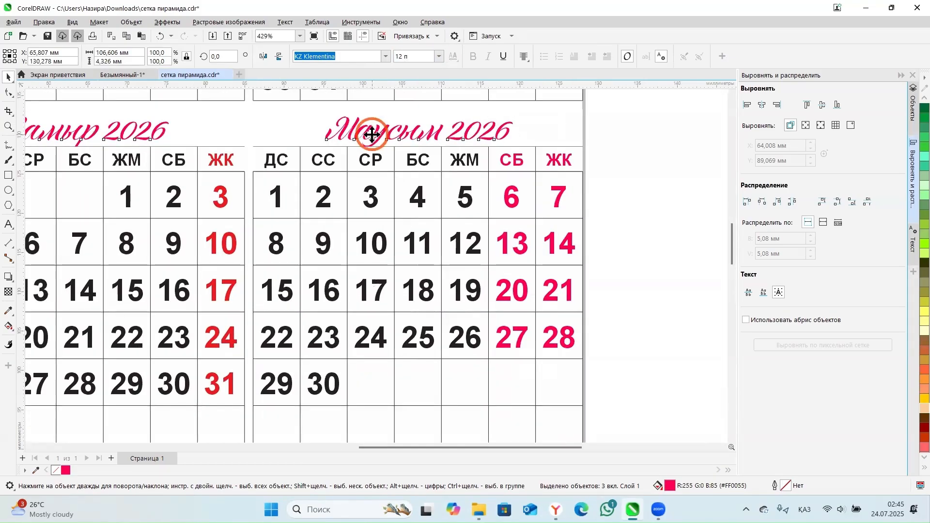
pyautogui.moveTo(378, 140); pyautogui.dragTo(377, 138)
pyautogui.scroll(-4, 385, 242)
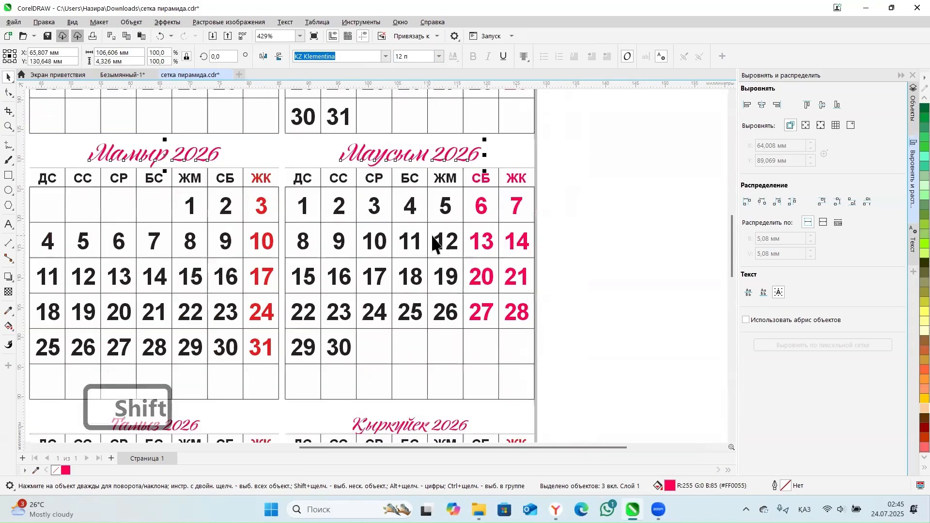
pyautogui.click(585, 233)
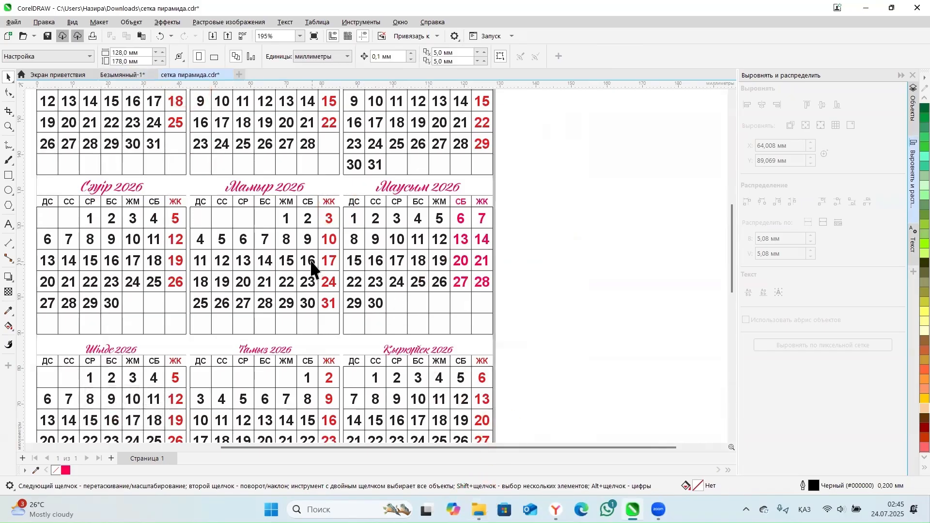
# Switch to the "Безымянный-1" document and recolour the "Қаңтар 2026", "Ақпан 2026" and "Наурыз 2026" headings red (#FF0000).
pyautogui.click(127, 76)
pyautogui.scroll(-4, 300, 304)
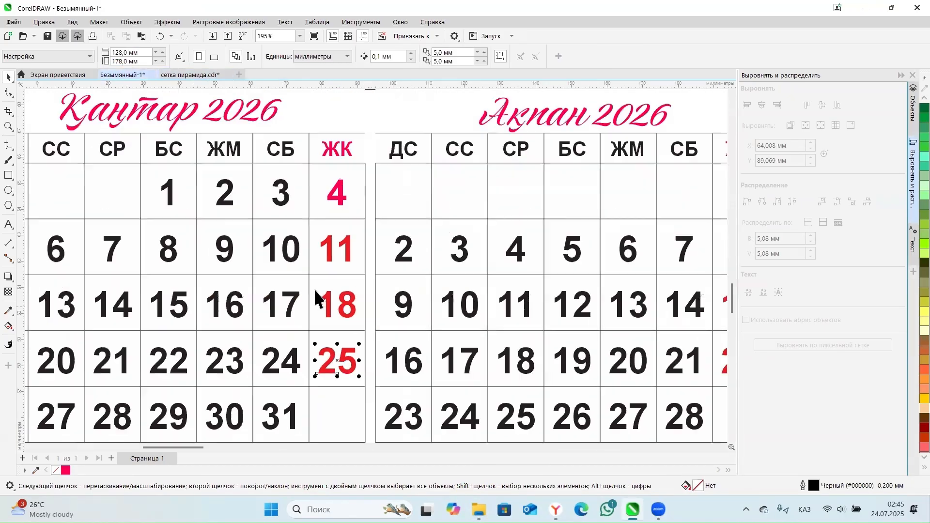
pyautogui.scroll(-2, 325, 300)
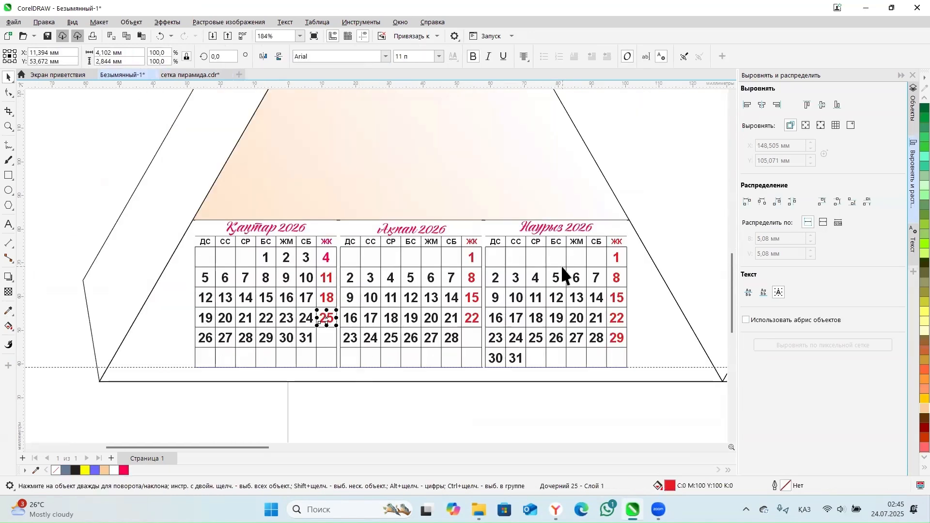
pyautogui.keyDown('ctrl'); pyautogui.click(282, 229); pyautogui.keyUp('ctrl')
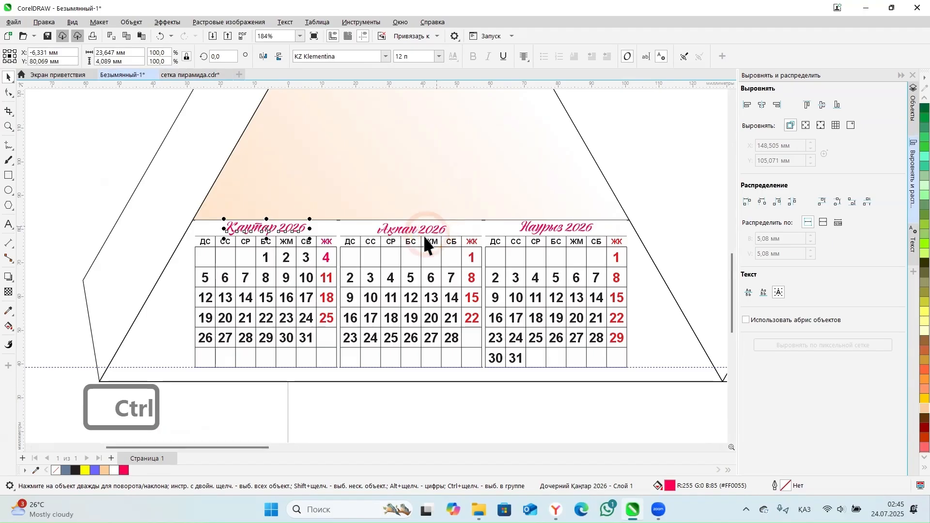
pyautogui.keyDown('ctrl'); pyautogui.click(406, 228); pyautogui.keyUp('ctrl')
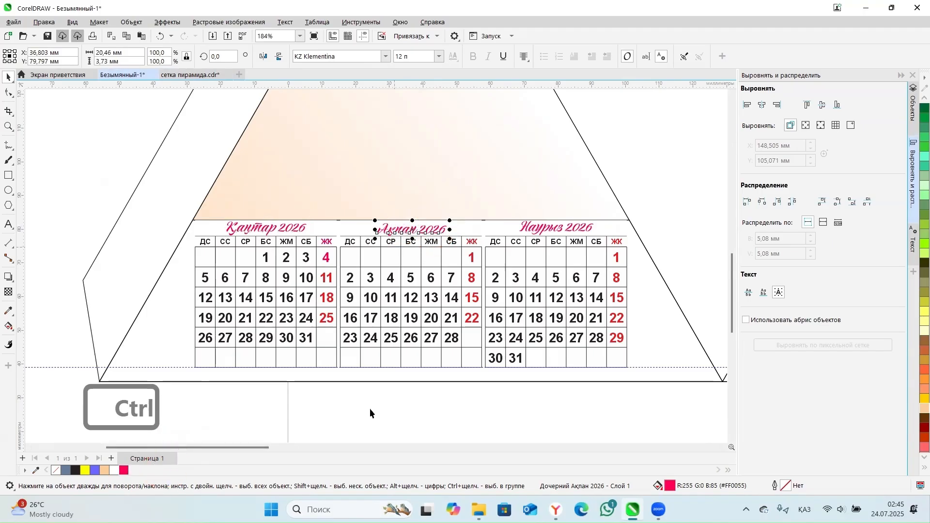
pyautogui.click(923, 90)
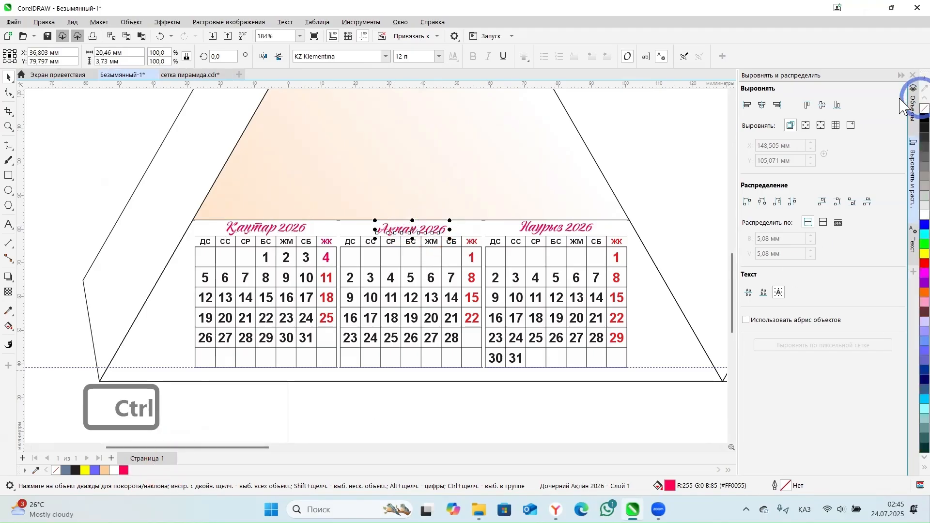
pyautogui.keyDown('ctrl'); pyautogui.click(278, 232); pyautogui.keyUp('ctrl')
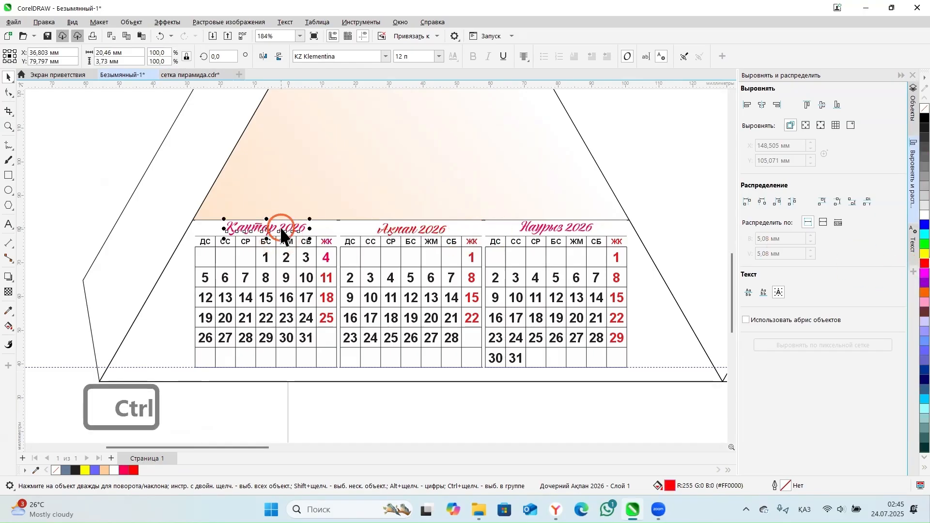
pyautogui.click(922, 268)
pyautogui.keyDown('ctrl'); pyautogui.click(558, 231); pyautogui.keyUp('ctrl')
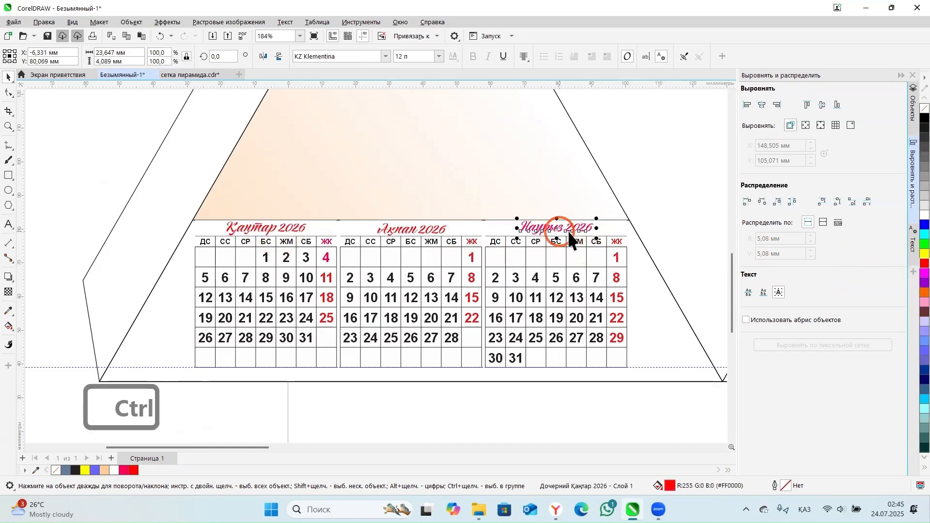
# Recolour the "Сәуір 2026", "Мамыр 2026" and "Маусым 2026" headings on the second pyramid face red.
pyautogui.hscroll(5, 274, 247)
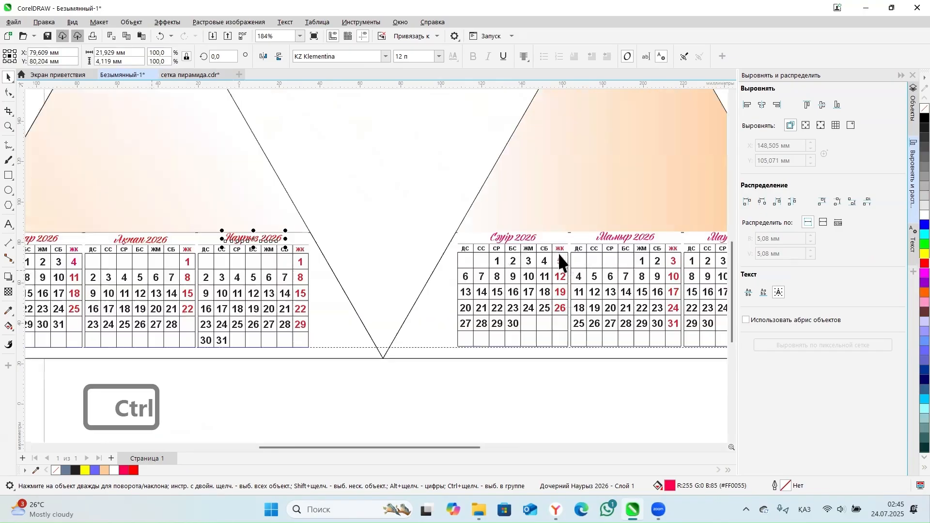
pyautogui.keyDown('ctrl'); pyautogui.click(522, 229); pyautogui.keyUp('ctrl')
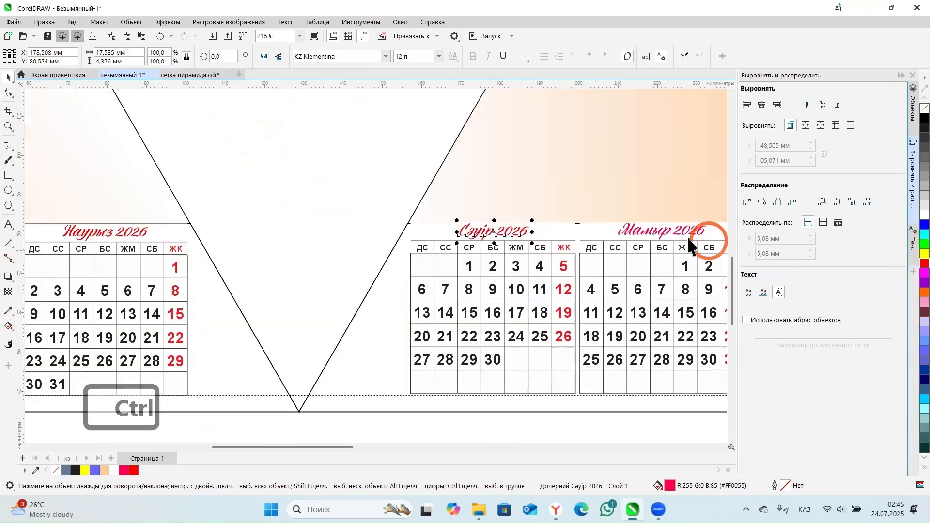
pyautogui.keyDown('ctrl'); pyautogui.click(665, 235); pyautogui.keyUp('ctrl')
pyautogui.keyDown('ctrl'); pyautogui.click(677, 232); pyautogui.keyUp('ctrl')
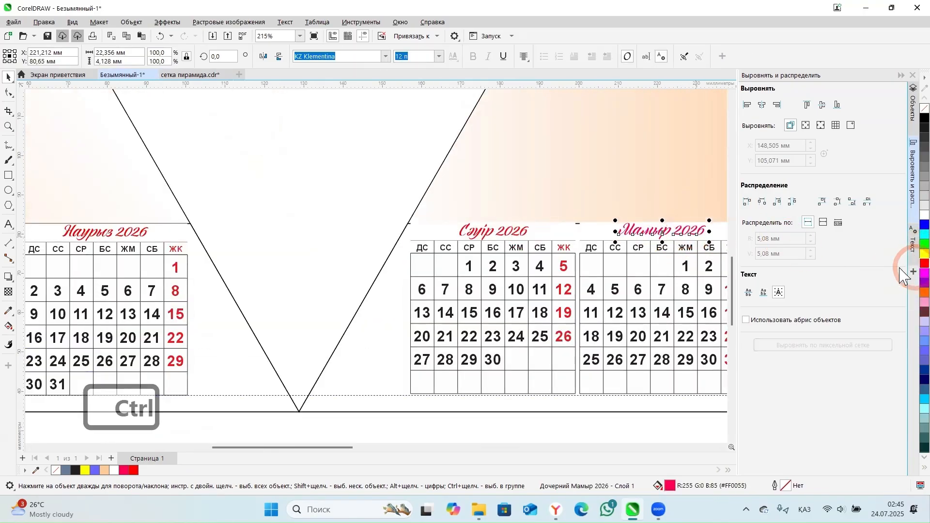
pyautogui.scroll(-2, 257, 307)
pyautogui.scroll(3, 650, 248)
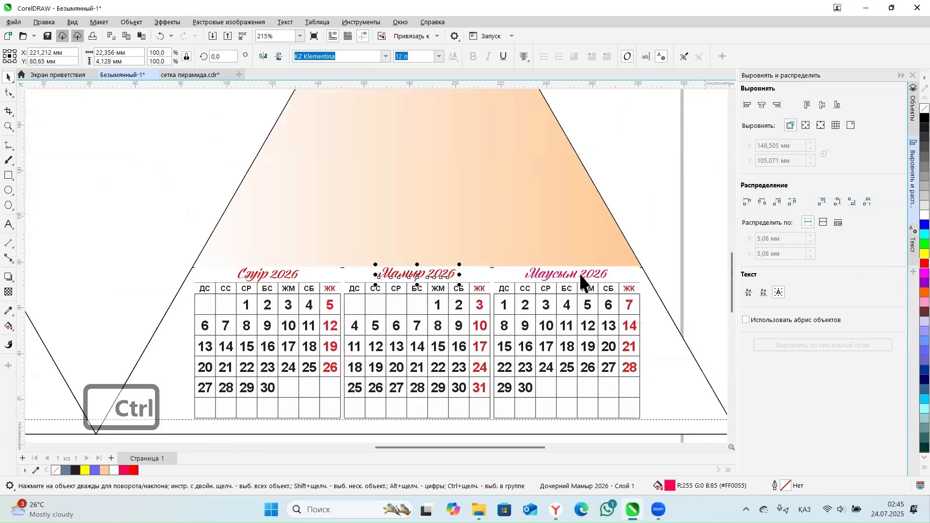
pyautogui.keyDown('ctrl'); pyautogui.click(579, 280); pyautogui.keyUp('ctrl')
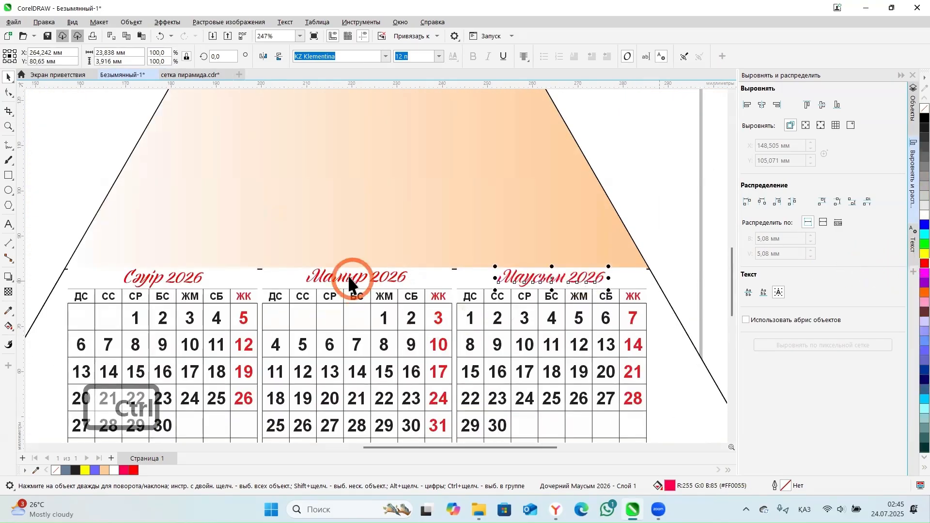
# Recolour the "Шілде 2026", "Тамыз 2026" and "Қыркүйек 2026" headings on the third pyramid face red.
pyautogui.scroll(-2, 350, 272)
pyautogui.scroll(-2, 610, 283)
pyautogui.scroll(3, 588, 279)
pyautogui.keyDown('ctrl'); pyautogui.click(581, 280); pyautogui.keyUp('ctrl')
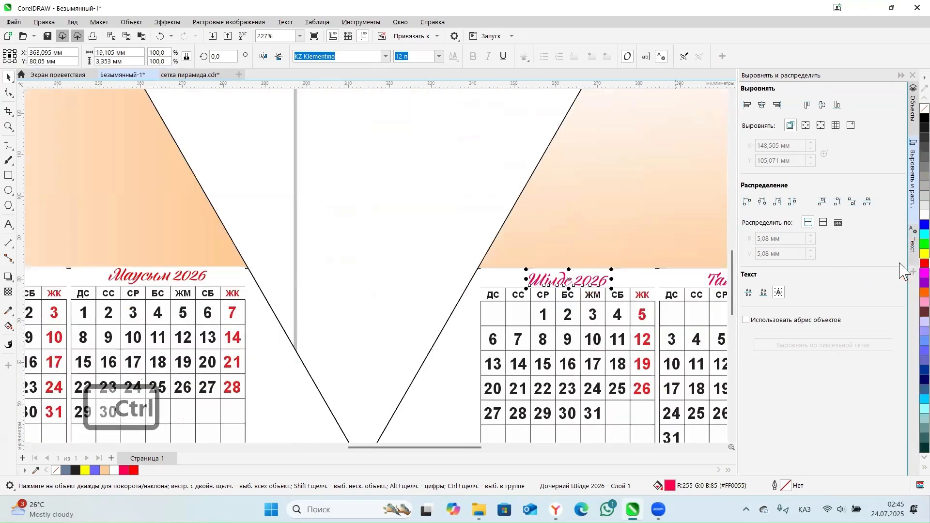
pyautogui.keyDown('ctrl'); pyautogui.click(710, 281); pyautogui.keyUp('ctrl')
pyautogui.scroll(-2, 380, 276)
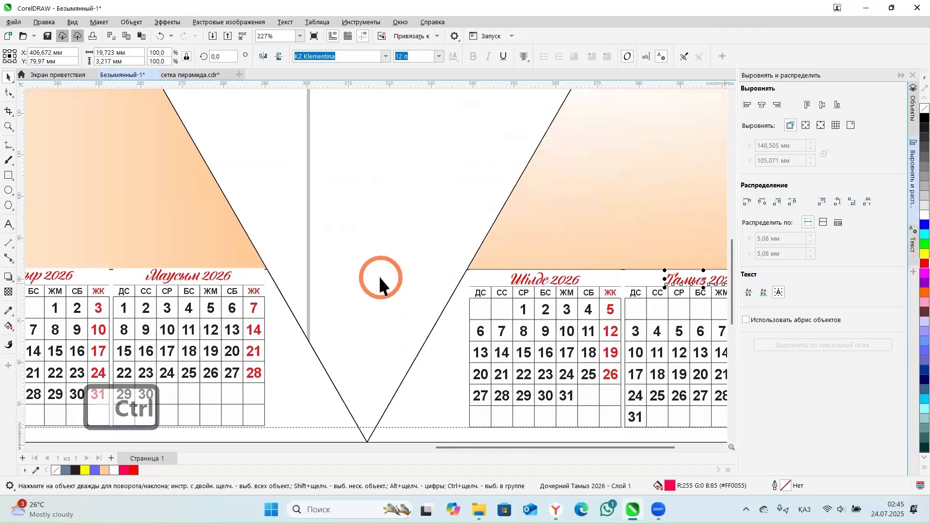
pyautogui.scroll(2, 629, 280)
pyautogui.keyDown('ctrl'); pyautogui.click(616, 280); pyautogui.keyUp('ctrl')
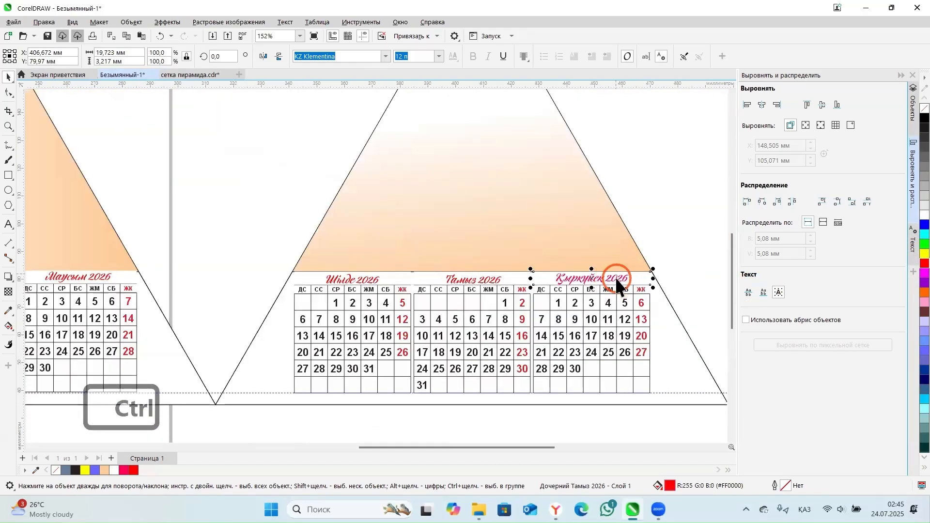
# Recolour the "Қазан 2026" and "Қараша 2026" headings on the fourth pyramid face red.
pyautogui.hscroll(5, 274, 290)
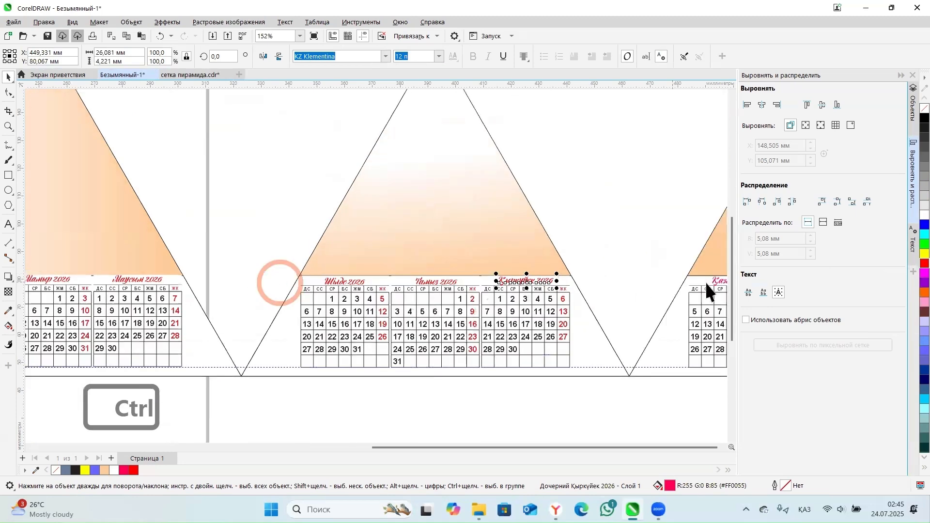
pyautogui.scroll(1, 618, 286)
pyautogui.click(561, 285)
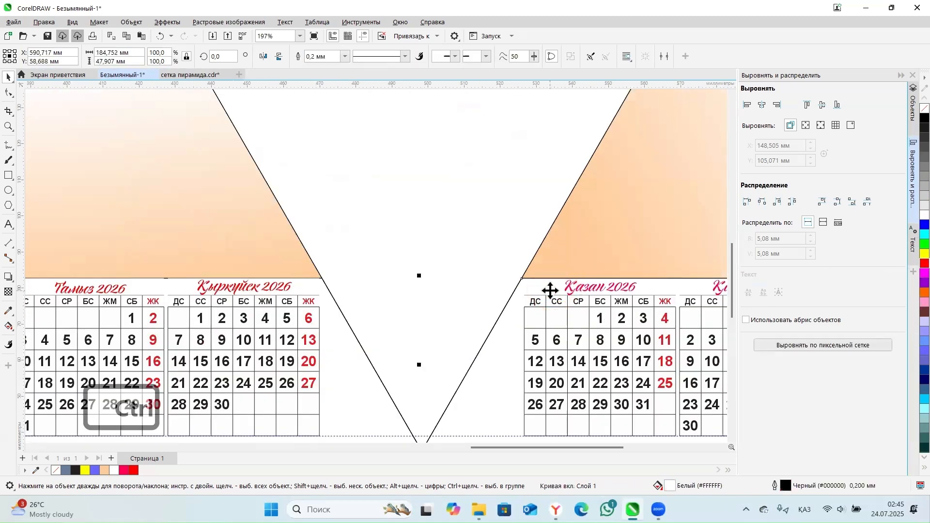
pyautogui.click(552, 286)
pyautogui.click(567, 289)
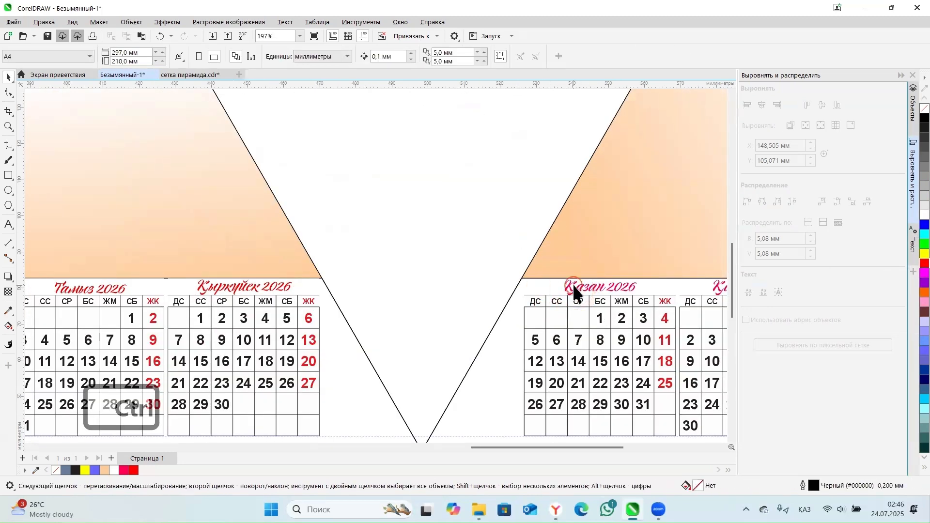
pyautogui.keyDown('ctrl'); pyautogui.click(572, 285); pyautogui.keyUp('ctrl')
pyautogui.scroll(-1, 541, 303)
pyautogui.scroll(1, 689, 285)
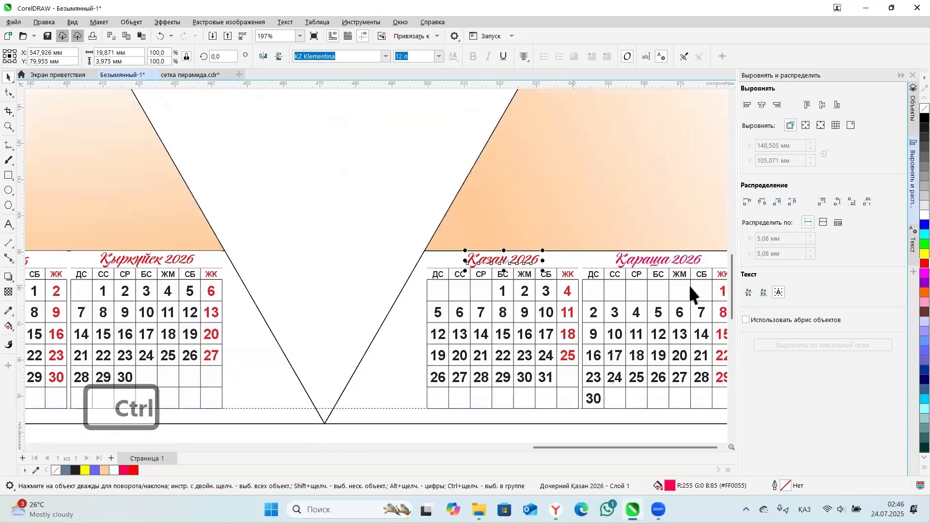
pyautogui.keyDown('ctrl'); pyautogui.click(653, 252); pyautogui.keyUp('ctrl')
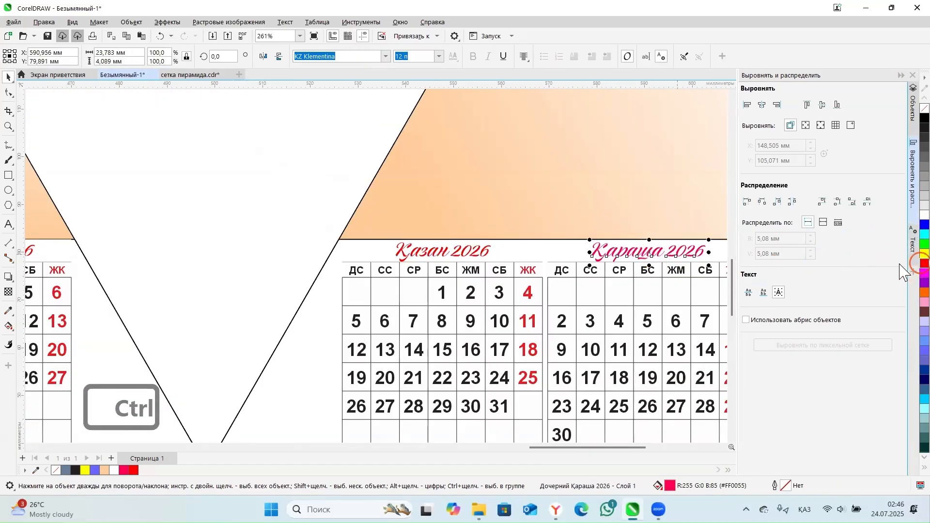
pyautogui.scroll(-3, 436, 275)
pyautogui.scroll(1, 705, 261)
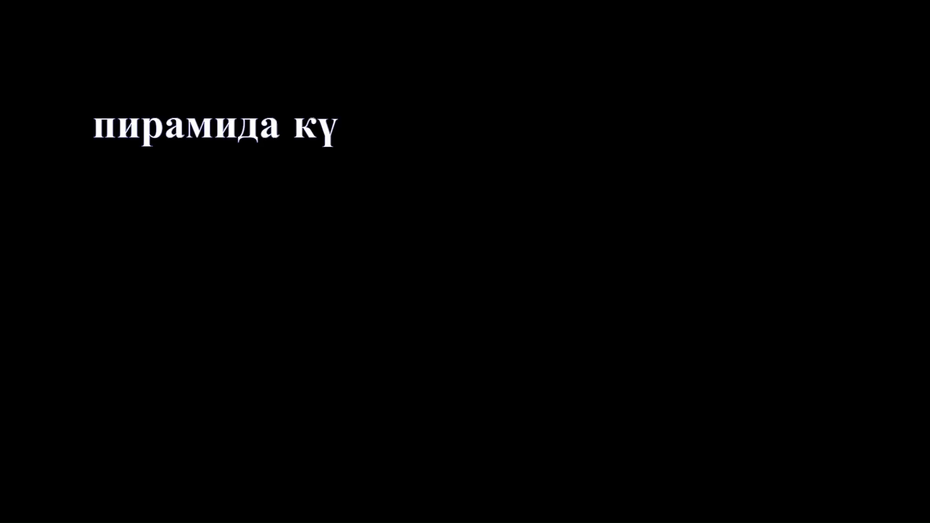